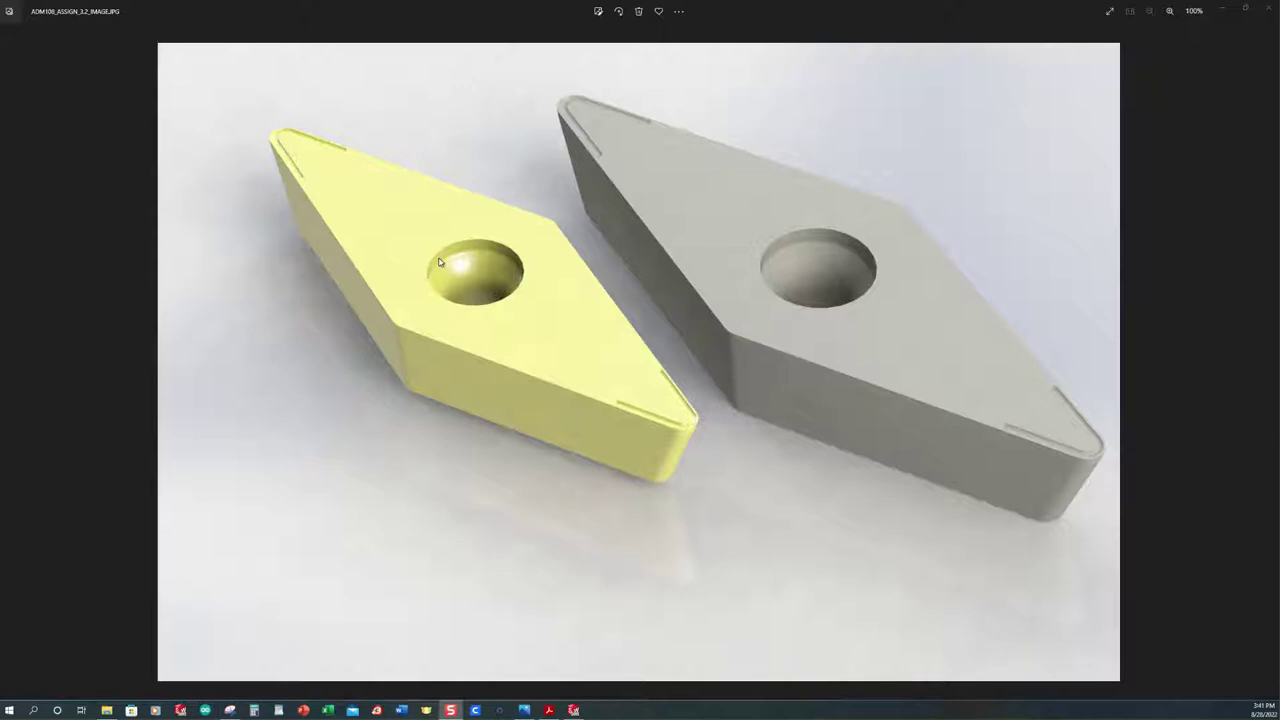
Consult the tungsten insert's PDF drawing in Adobe Reader, and create a new part document in SOLIDWORKS
{"action": "left_click", "coordinate": [549, 710]}
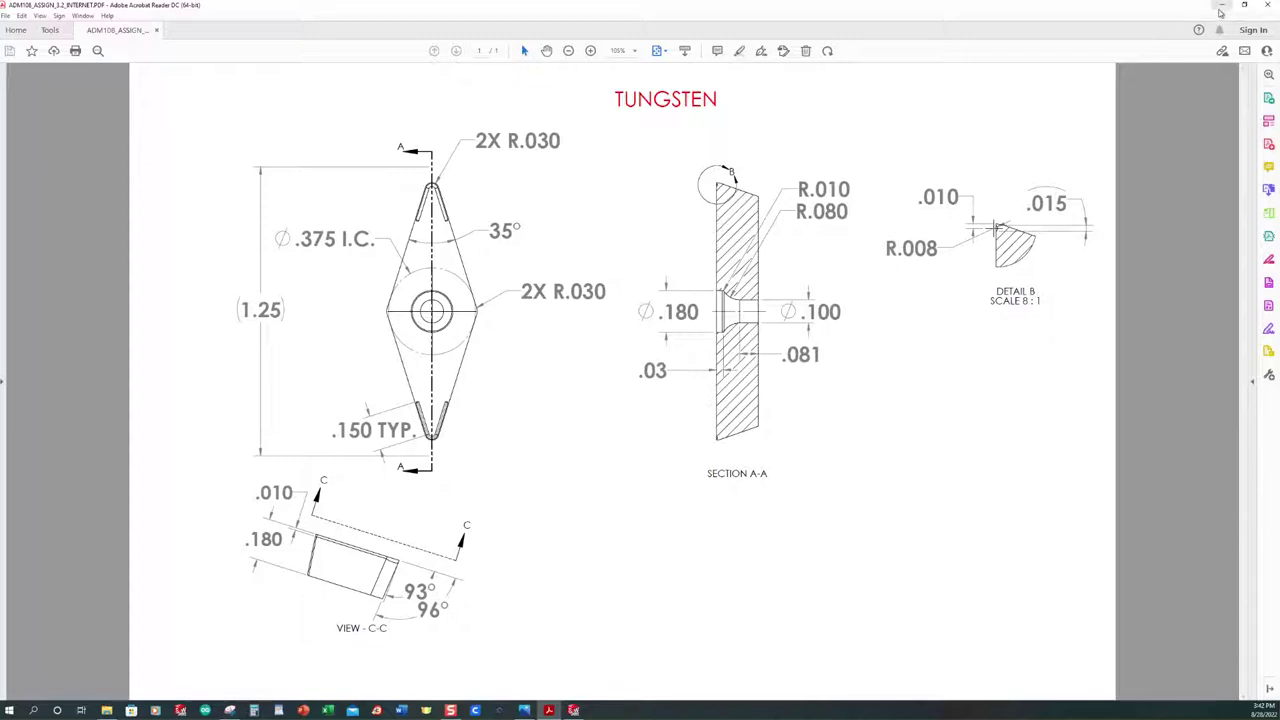
{"action": "left_click", "coordinate": [573, 710]}
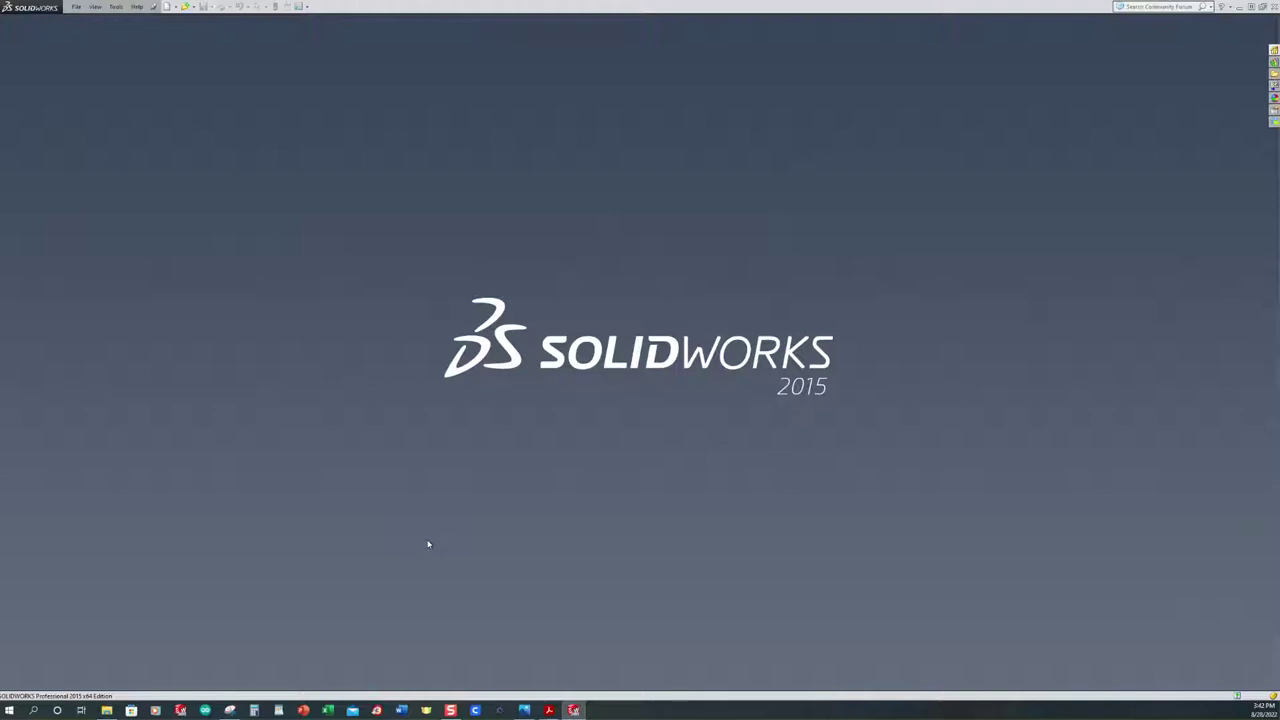
{"action": "left_click", "coordinate": [167, 7]}
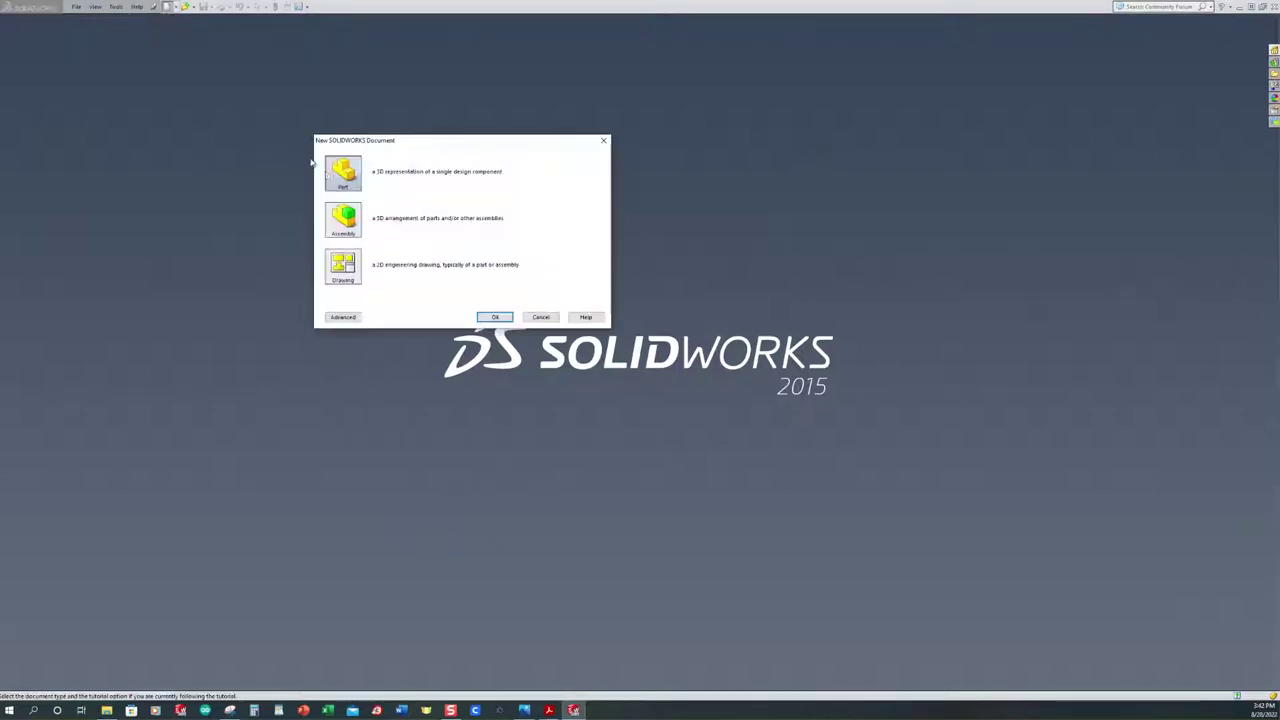
{"action": "left_click", "coordinate": [495, 317]}
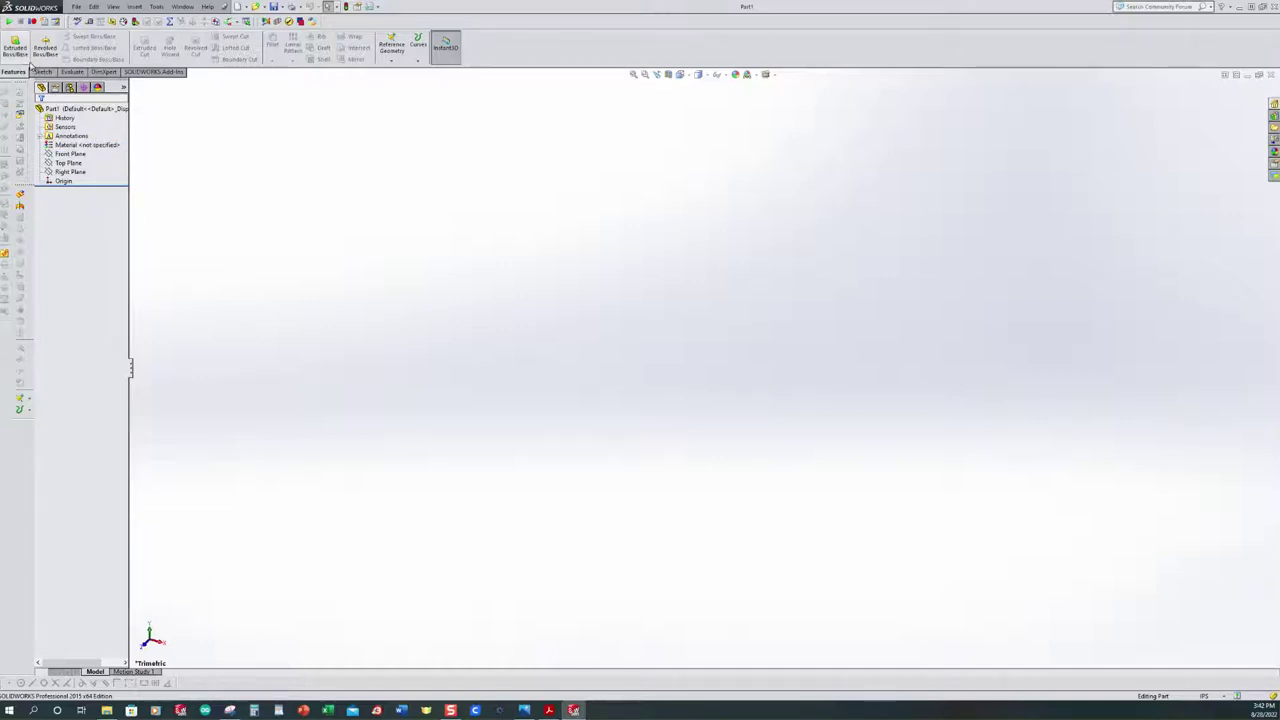
Start a sketch on the Top Plane and draw a construction circle about 2.53 in in diameter centred on the origin
{"action": "left_click", "coordinate": [70, 155]}
{"action": "left_click", "coordinate": [68, 163]}
{"action": "left_click", "coordinate": [17, 49]}
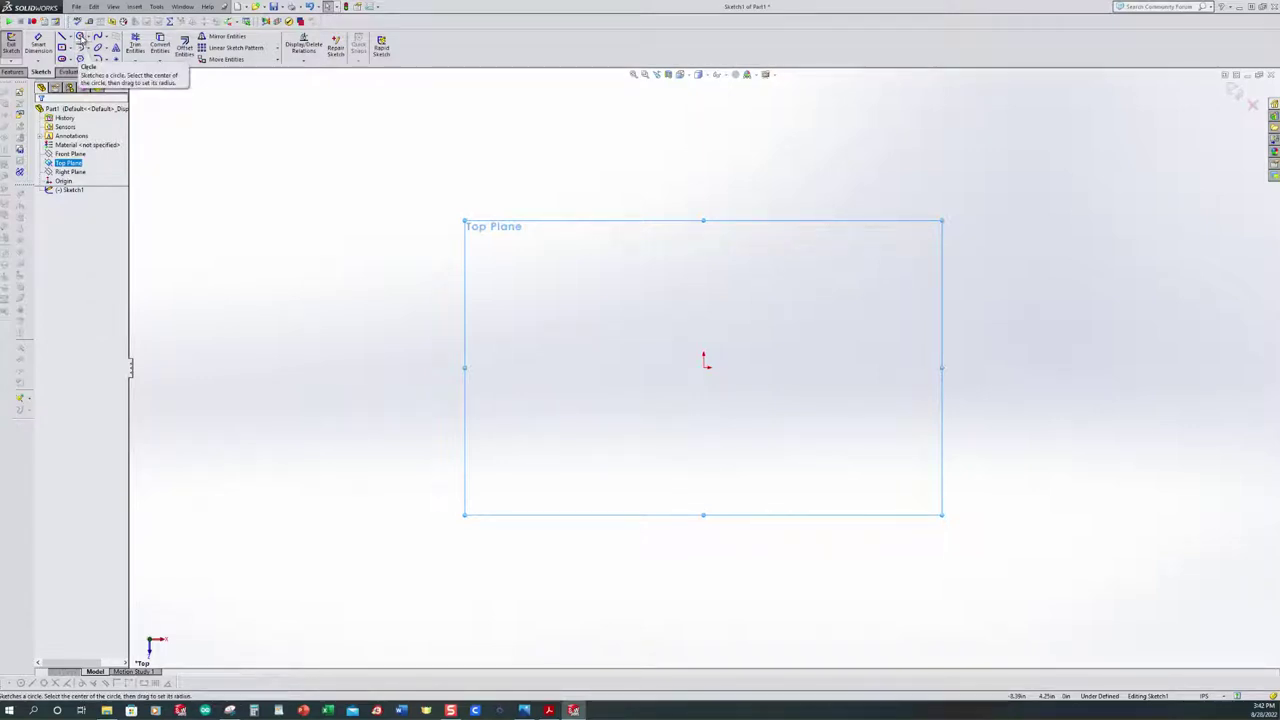
{"action": "left_click", "coordinate": [81, 41]}
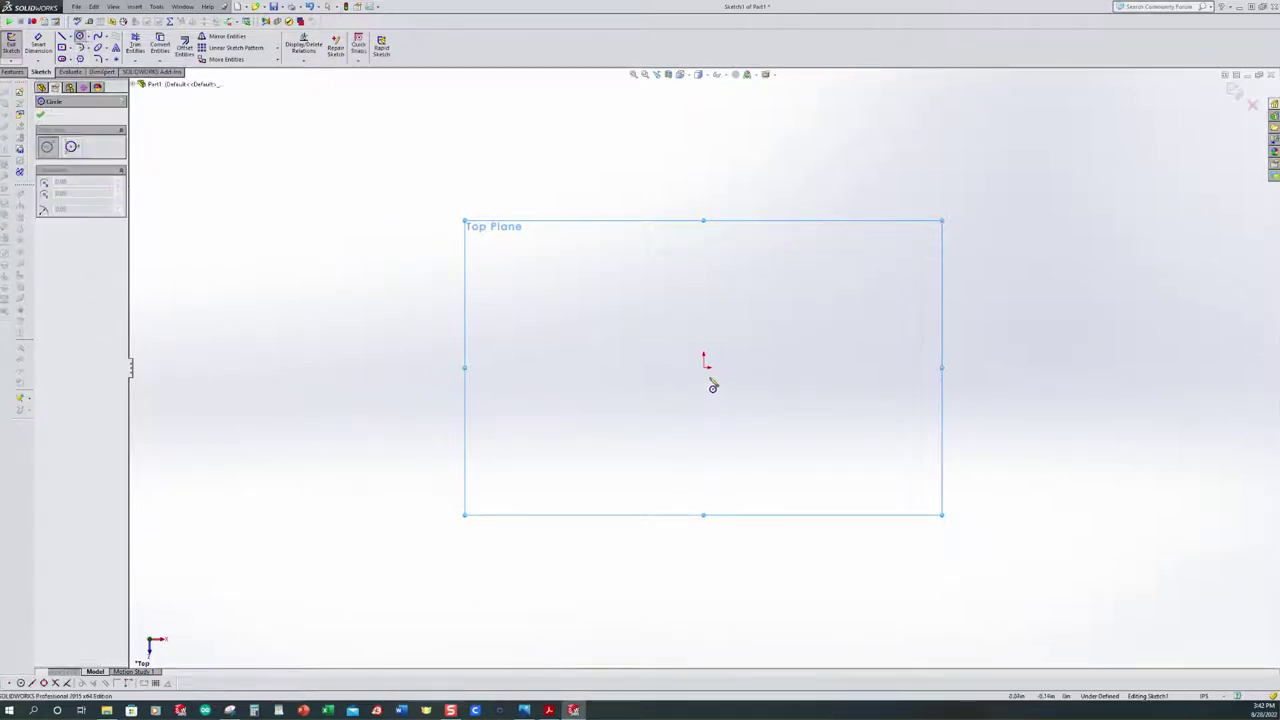
{"action": "left_click_drag", "start_coordinate": [705, 368], "coordinate": [651, 300]}
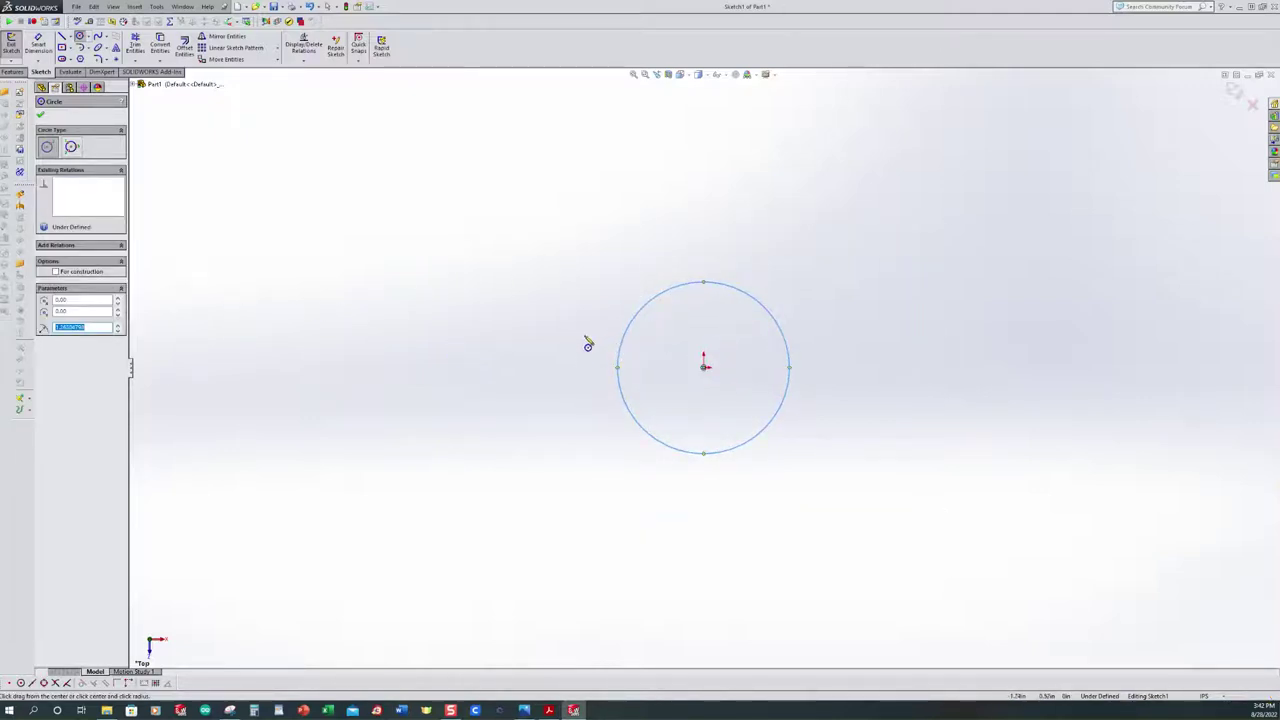
{"action": "left_click", "coordinate": [56, 272]}
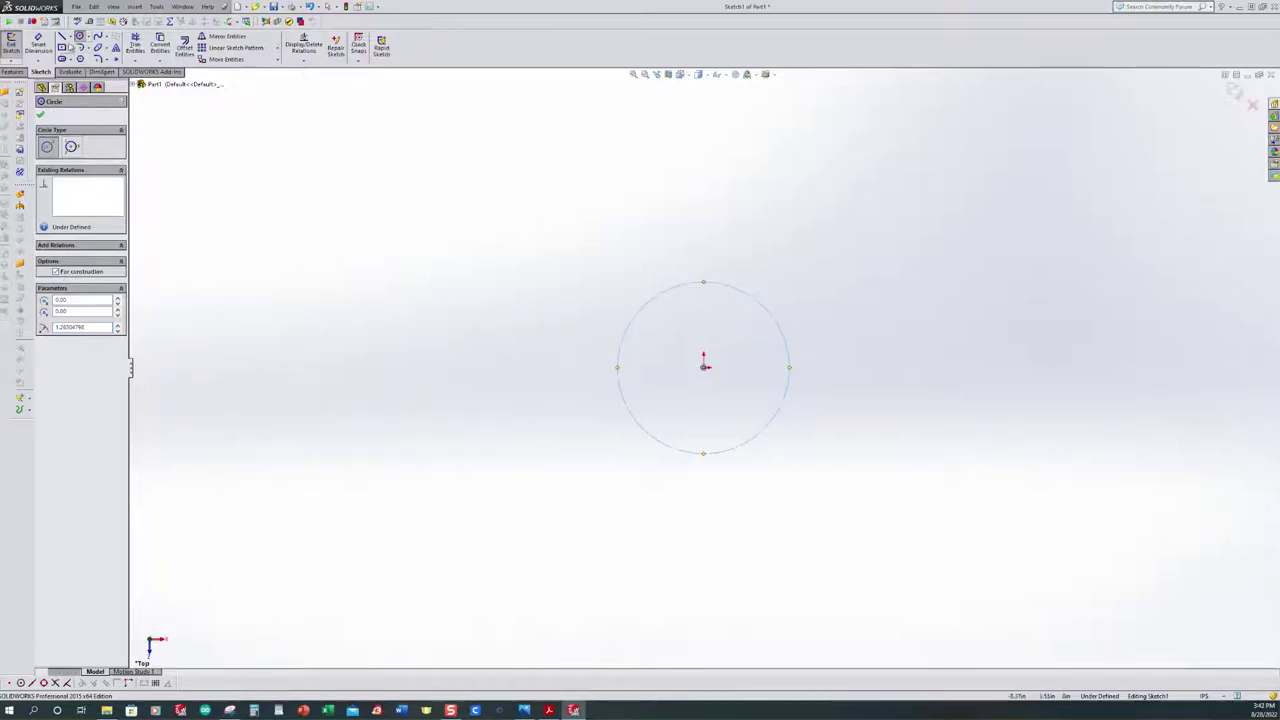
{"action": "left_click", "coordinate": [61, 37]}
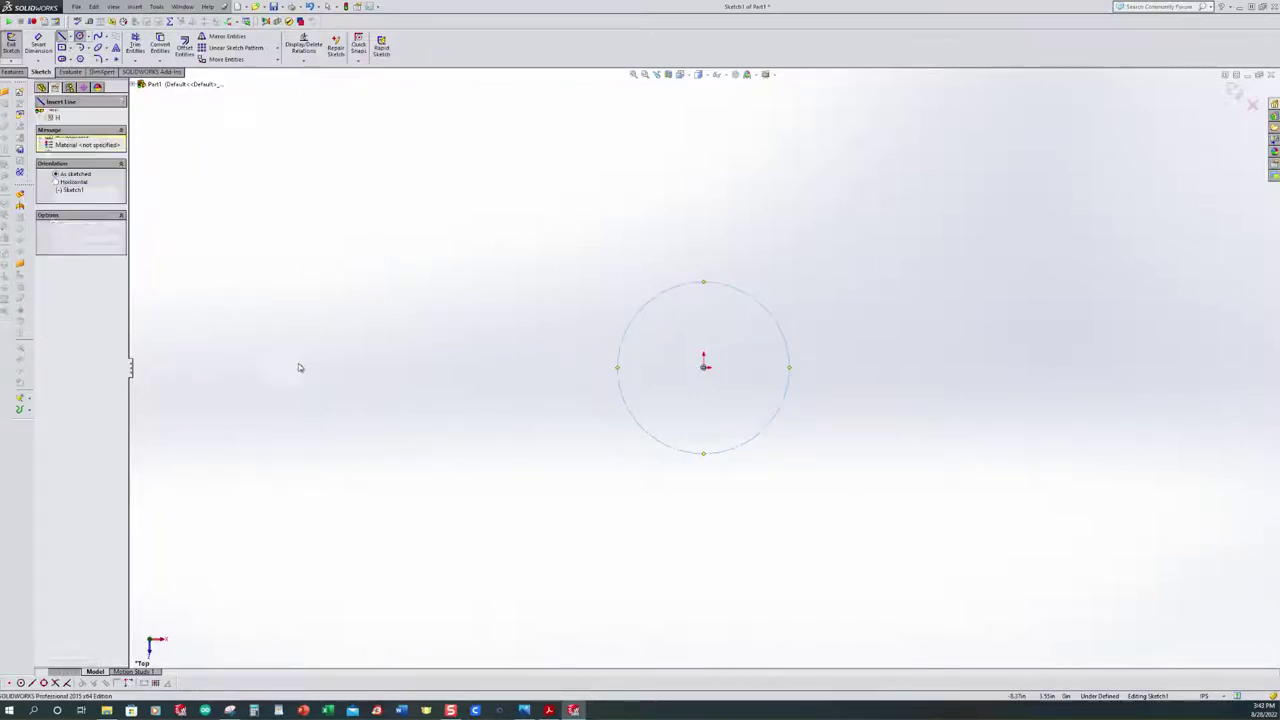
{"action": "left_click", "coordinate": [448, 367]}
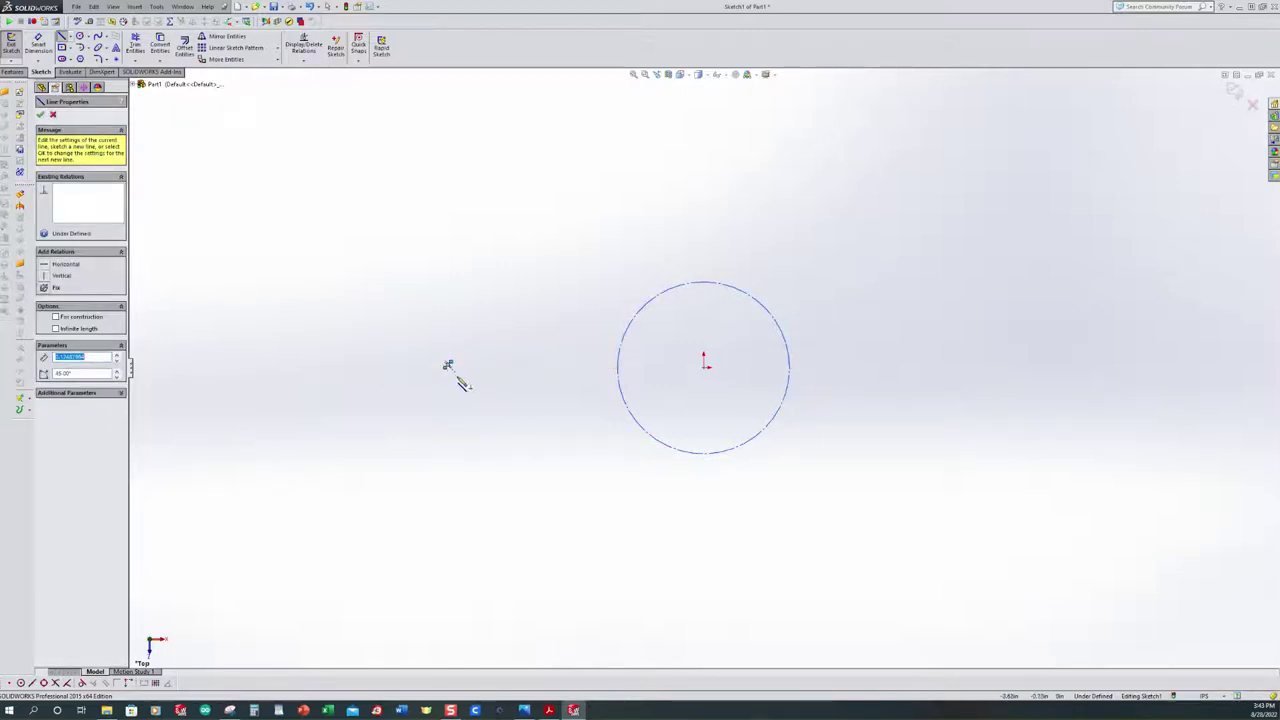
{"action": "key", "text": "Escape"}
{"action": "scroll", "coordinate": [435, 358], "scroll_direction": "down", "scroll_amount": 1}
{"action": "left_click_drag", "start_coordinate": [437, 342], "coordinate": [504, 398]}
{"action": "key", "text": "Delete"}
Sketch a closed four-sided diamond outline of lines around the construction circle, with its lower-left side about 4.57 in long
{"action": "left_click", "coordinate": [60, 37]}
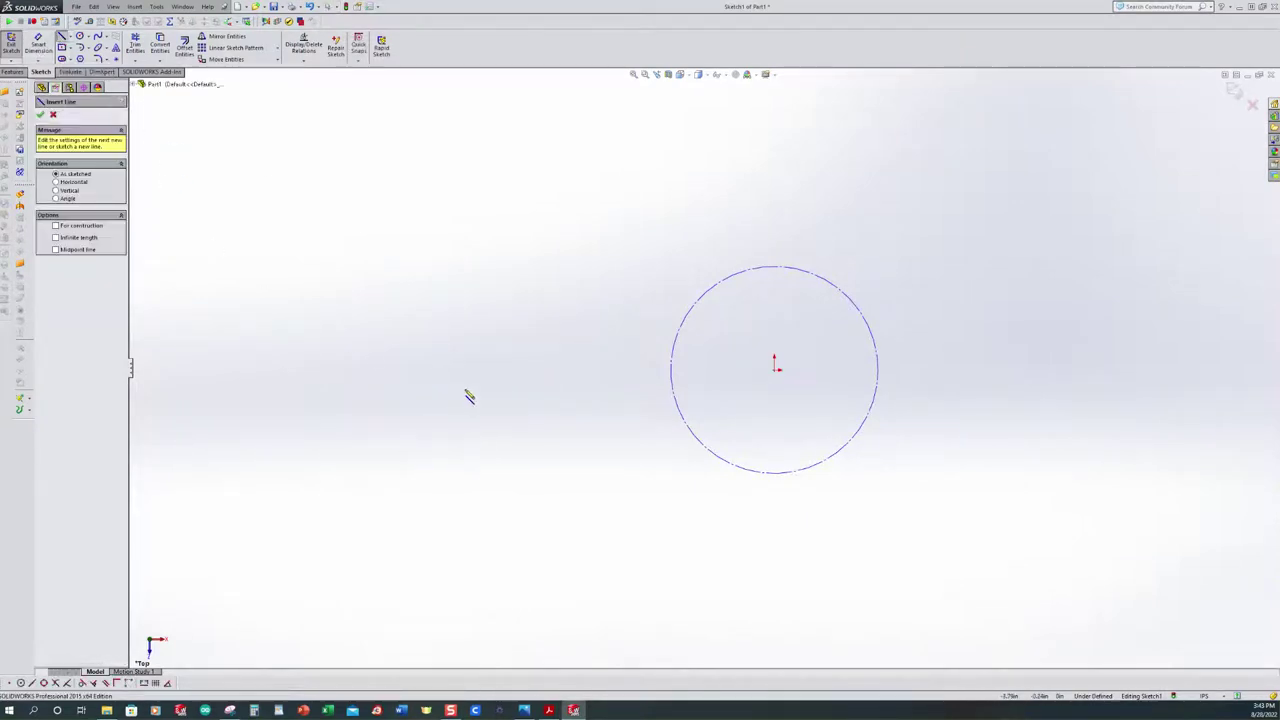
{"action": "left_click", "coordinate": [464, 389]}
{"action": "left_click", "coordinate": [752, 240]}
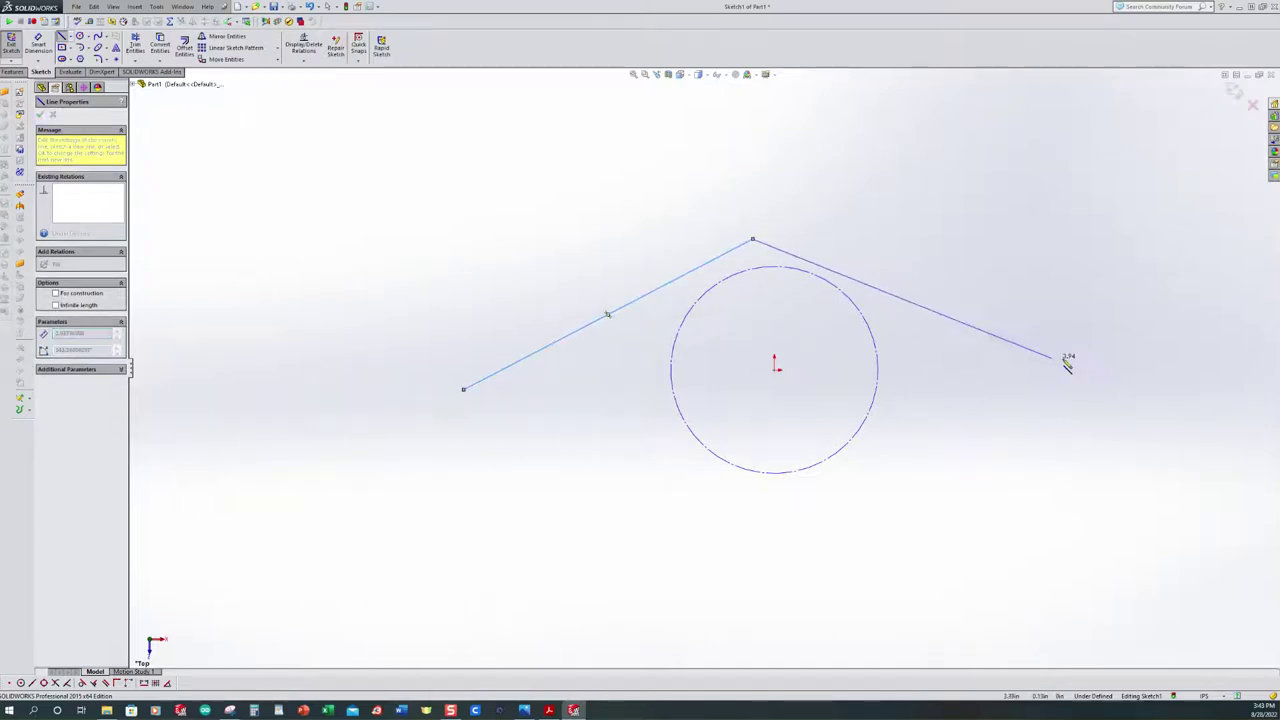
{"action": "left_click", "coordinate": [1083, 358]}
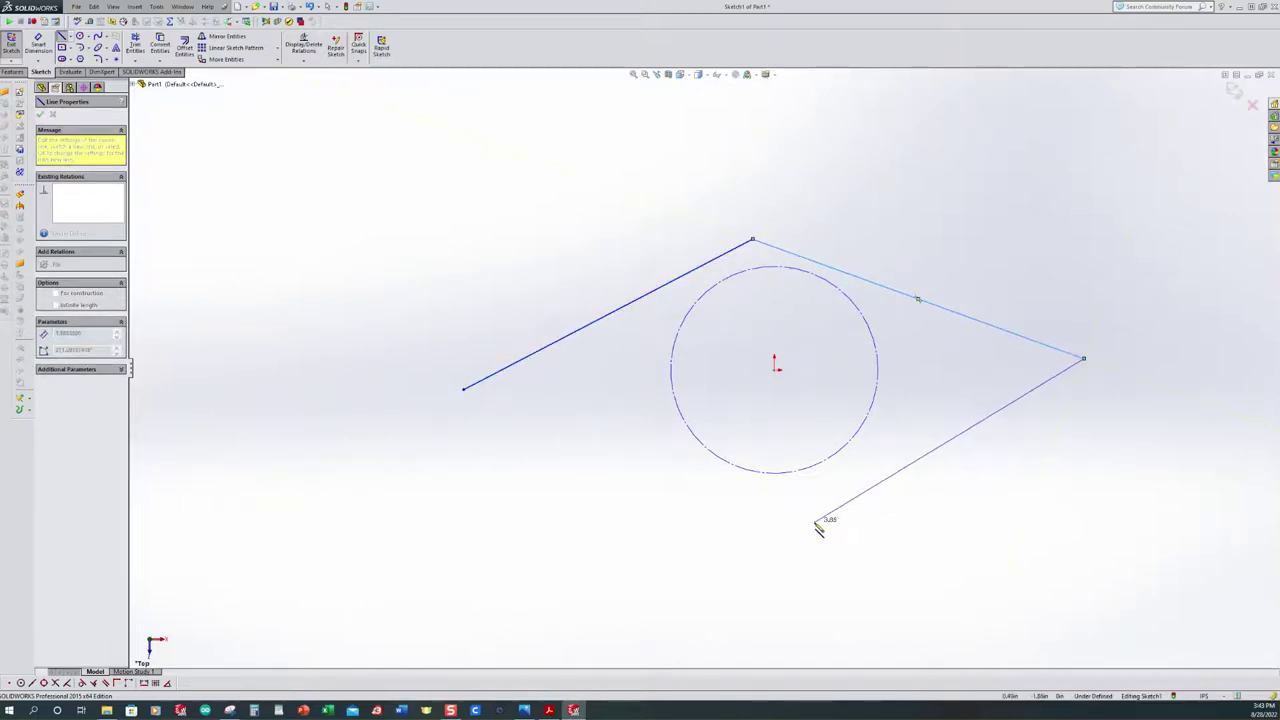
{"action": "left_click", "coordinate": [815, 521]}
{"action": "left_click", "coordinate": [464, 389]}
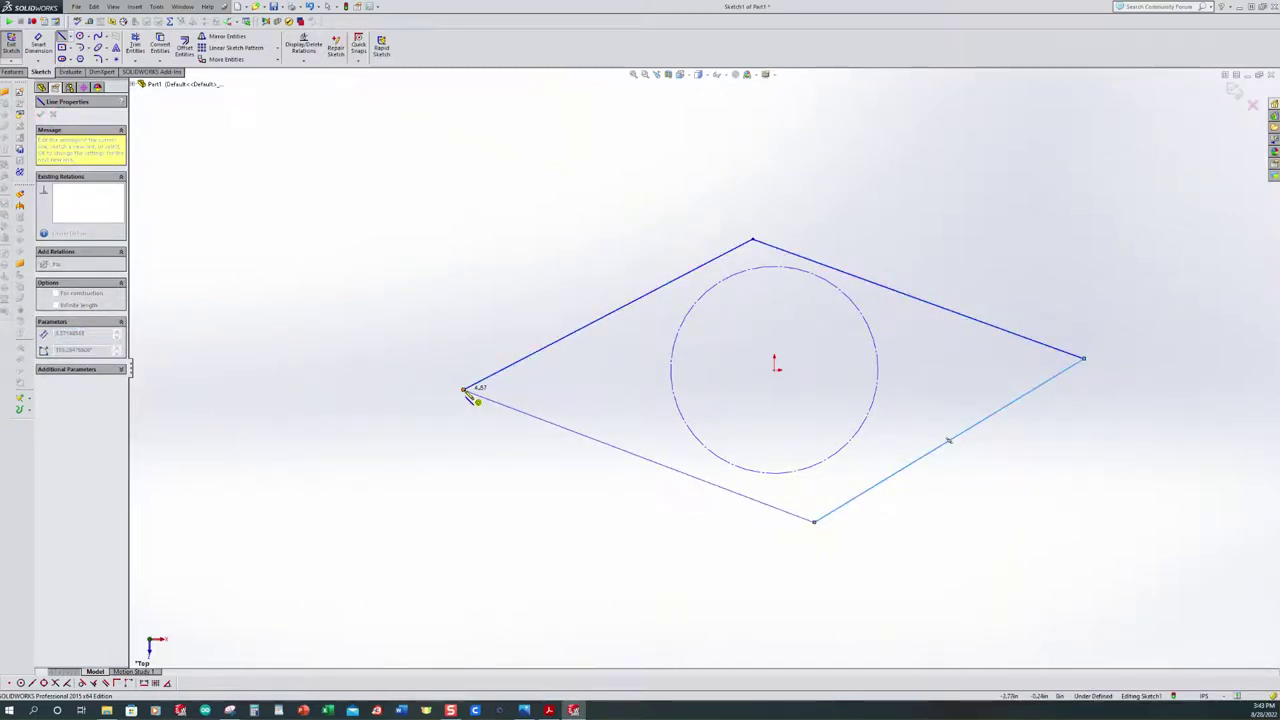
{"action": "key", "text": "Escape"}
{"action": "scroll", "coordinate": [703, 370], "scroll_direction": "up", "scroll_amount": 1}
{"action": "scroll", "coordinate": [1010, 486], "scroll_direction": "down", "scroll_amount": 2}
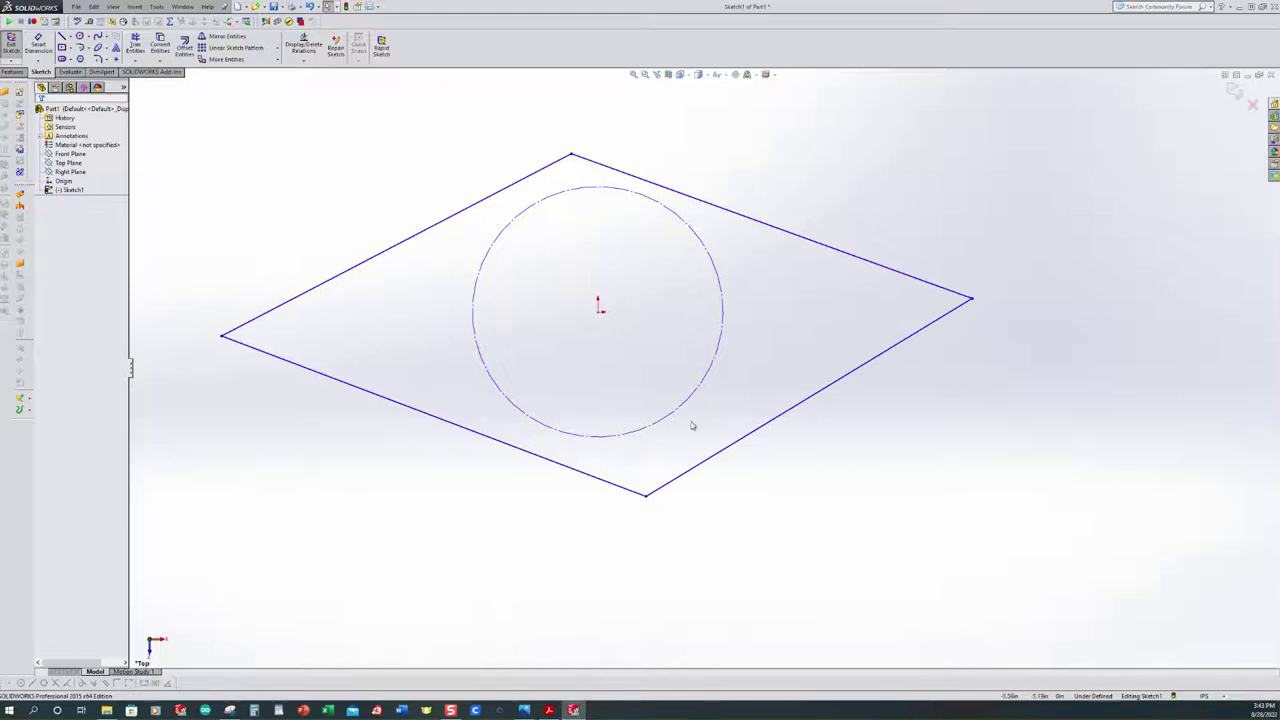
Add a Horizontal relation aligning the diamond's left and right vertices with the origin
{"action": "left_click", "coordinate": [304, 61]}
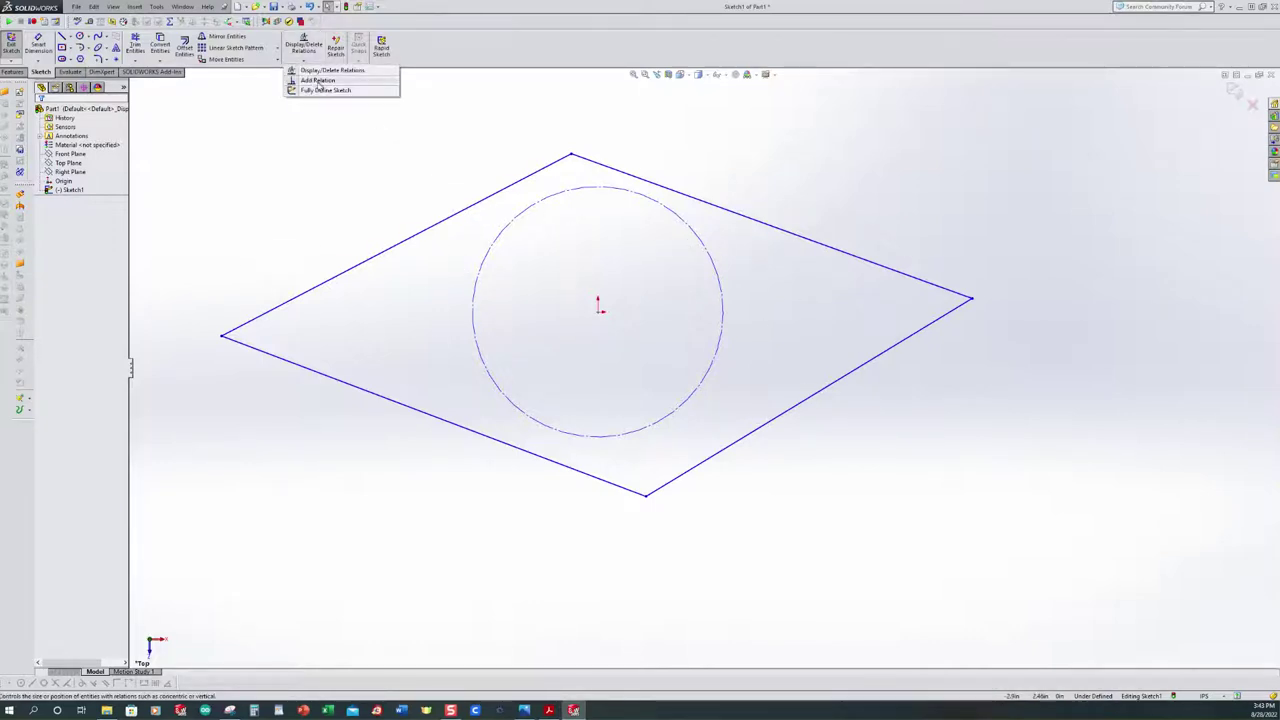
{"action": "left_click", "coordinate": [318, 81]}
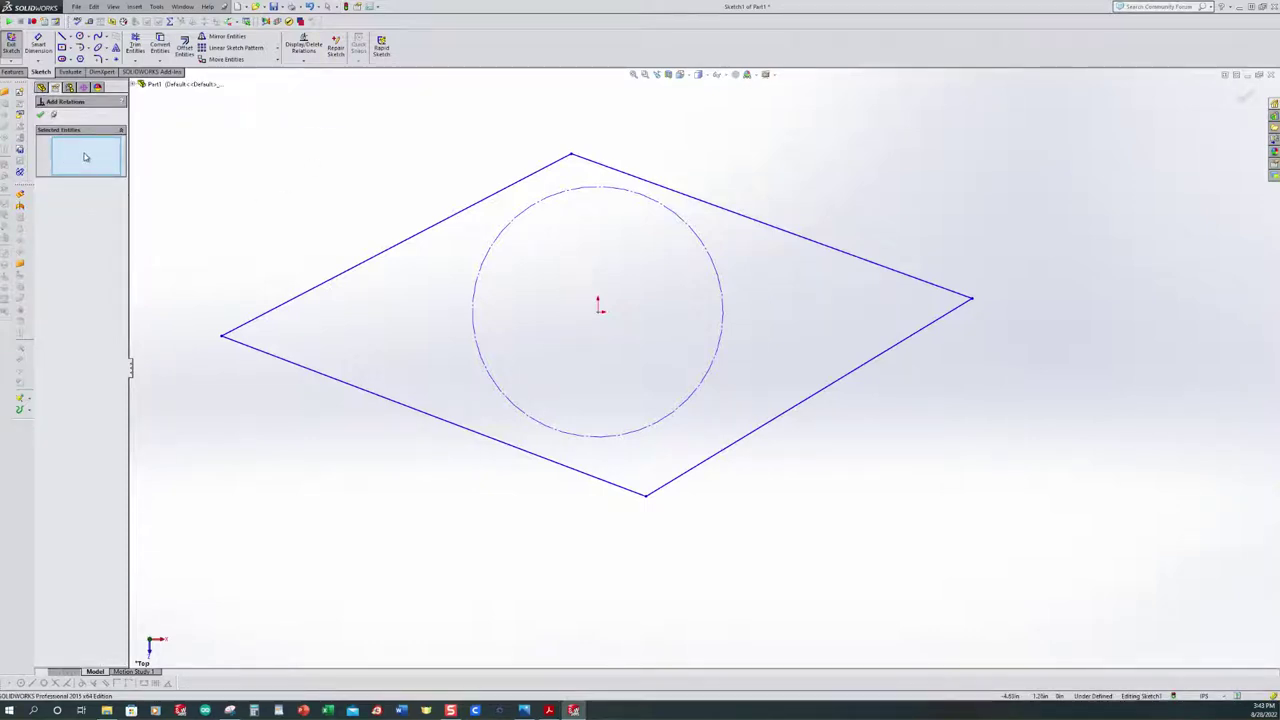
{"action": "left_click", "coordinate": [221, 339]}
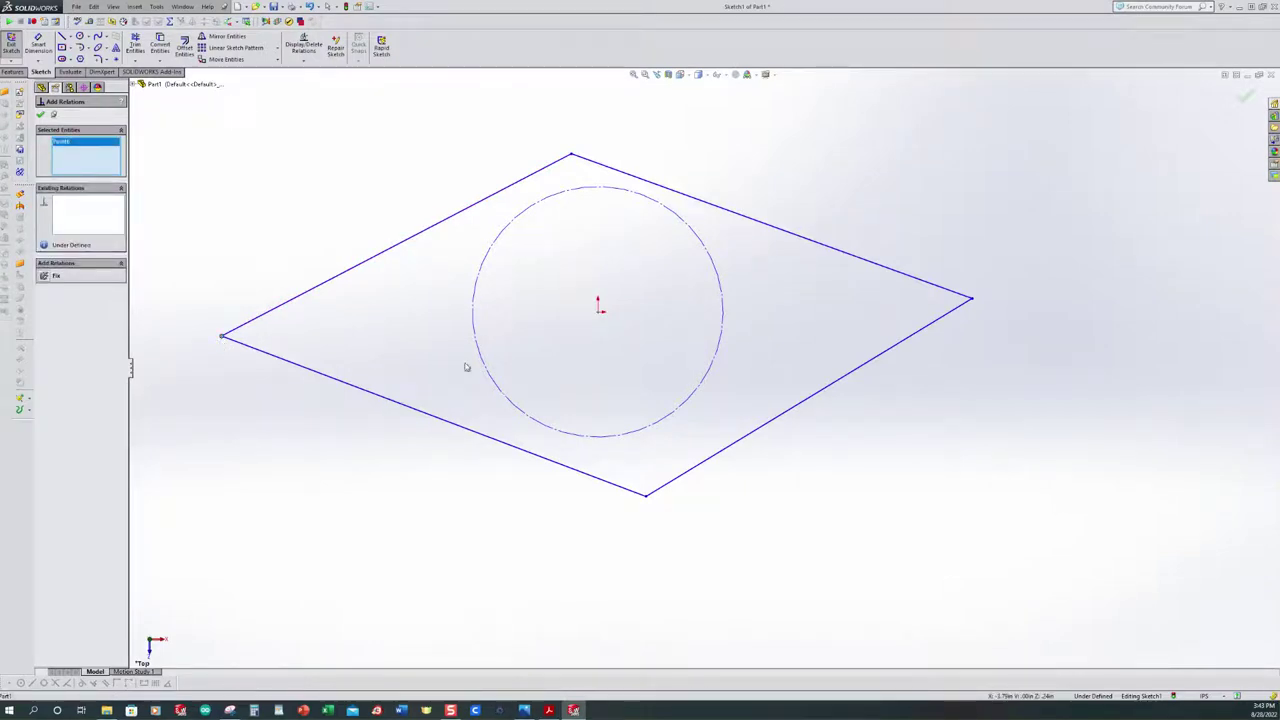
{"action": "left_click", "coordinate": [599, 312]}
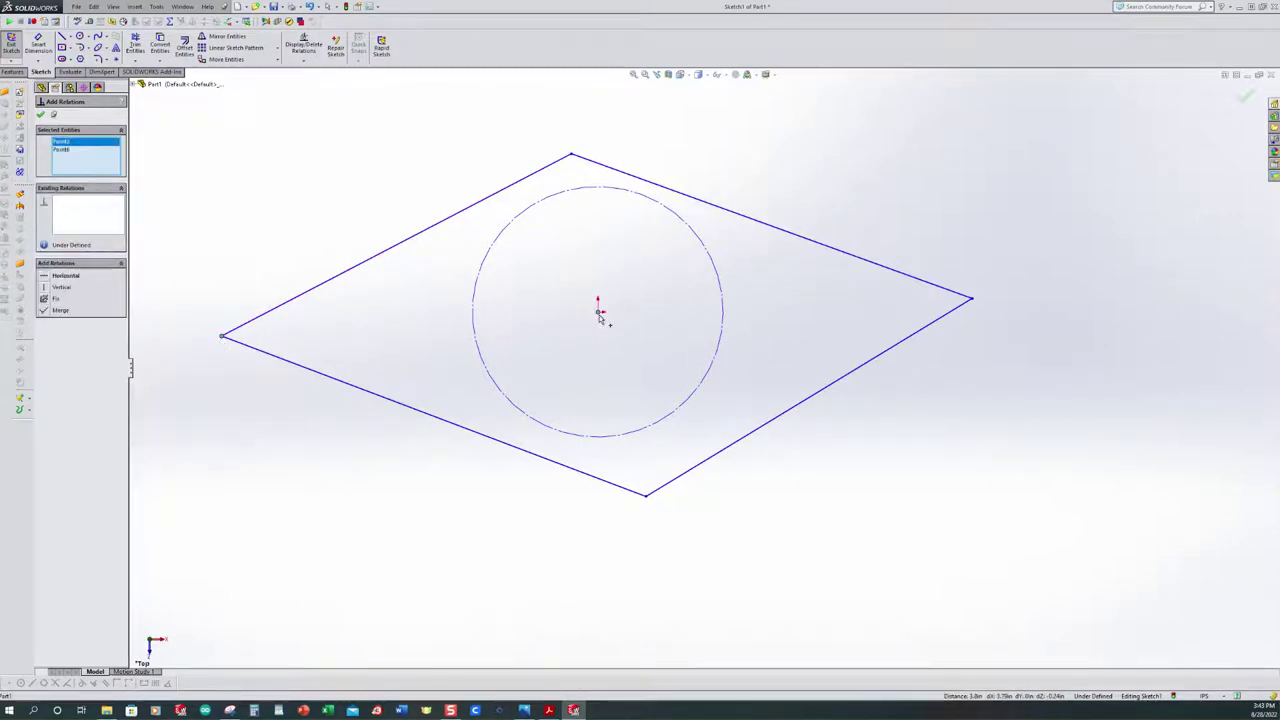
{"action": "left_click", "coordinate": [972, 299]}
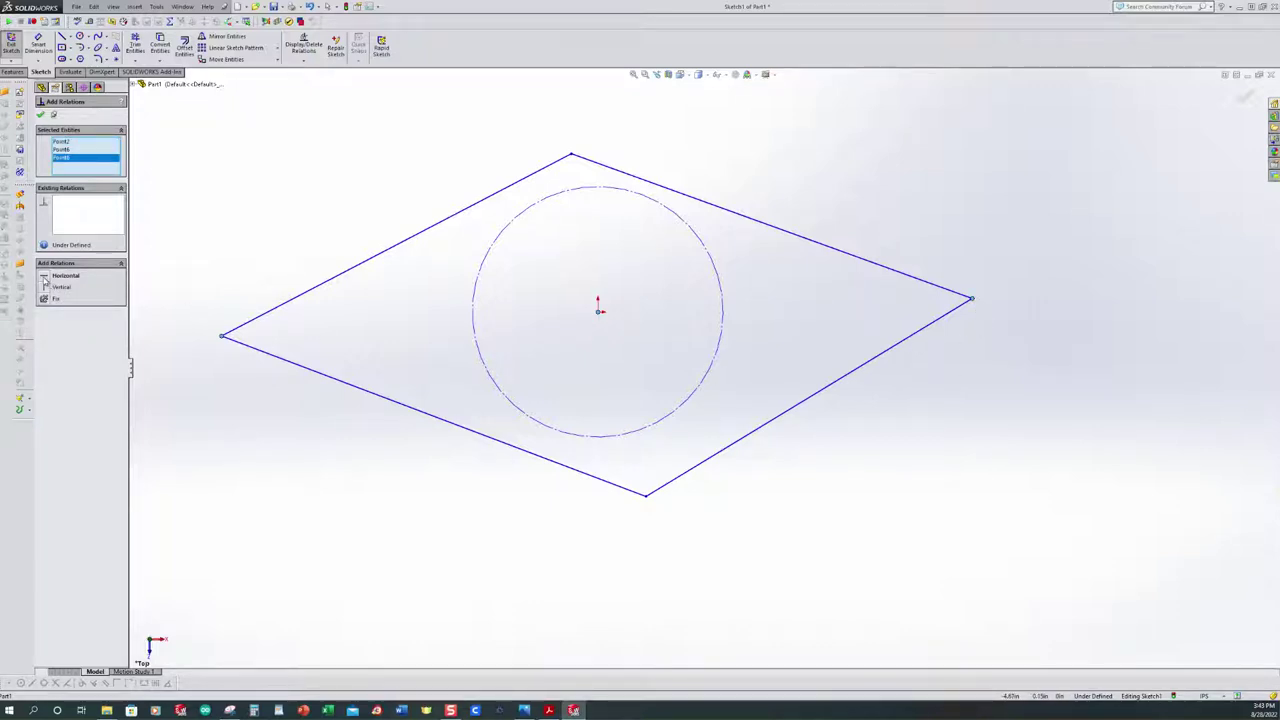
{"action": "left_click", "coordinate": [46, 277]}
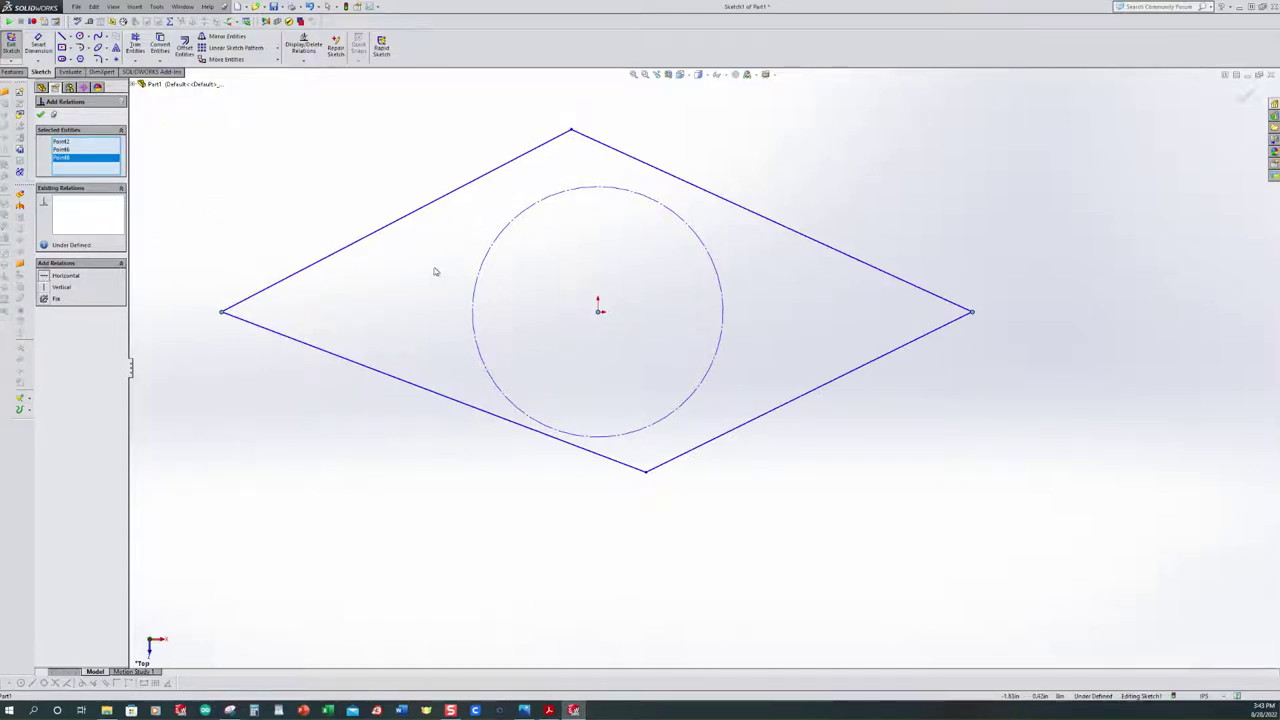
Add Tangent relations between the construction circle and each of the diamond's four sides
{"action": "left_click", "coordinate": [495, 244]}
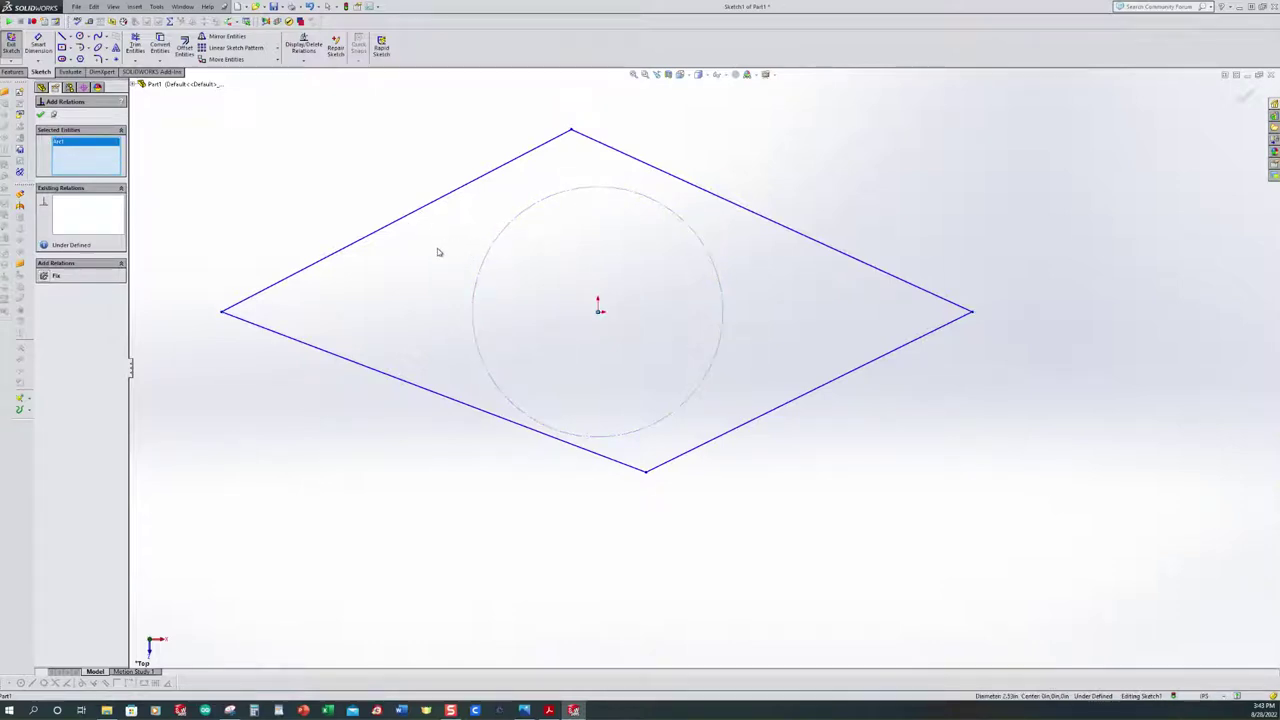
{"action": "left_click", "coordinate": [443, 204]}
{"action": "left_click", "coordinate": [50, 277]}
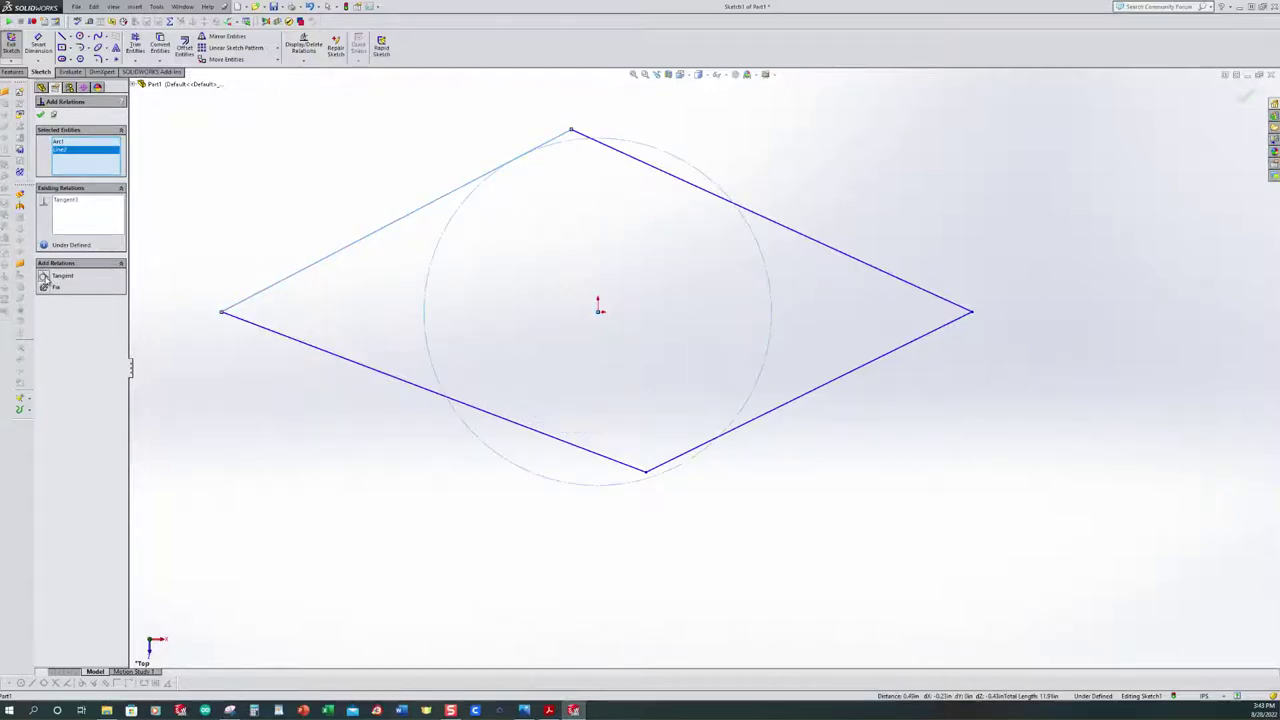
{"action": "left_click", "coordinate": [580, 448]}
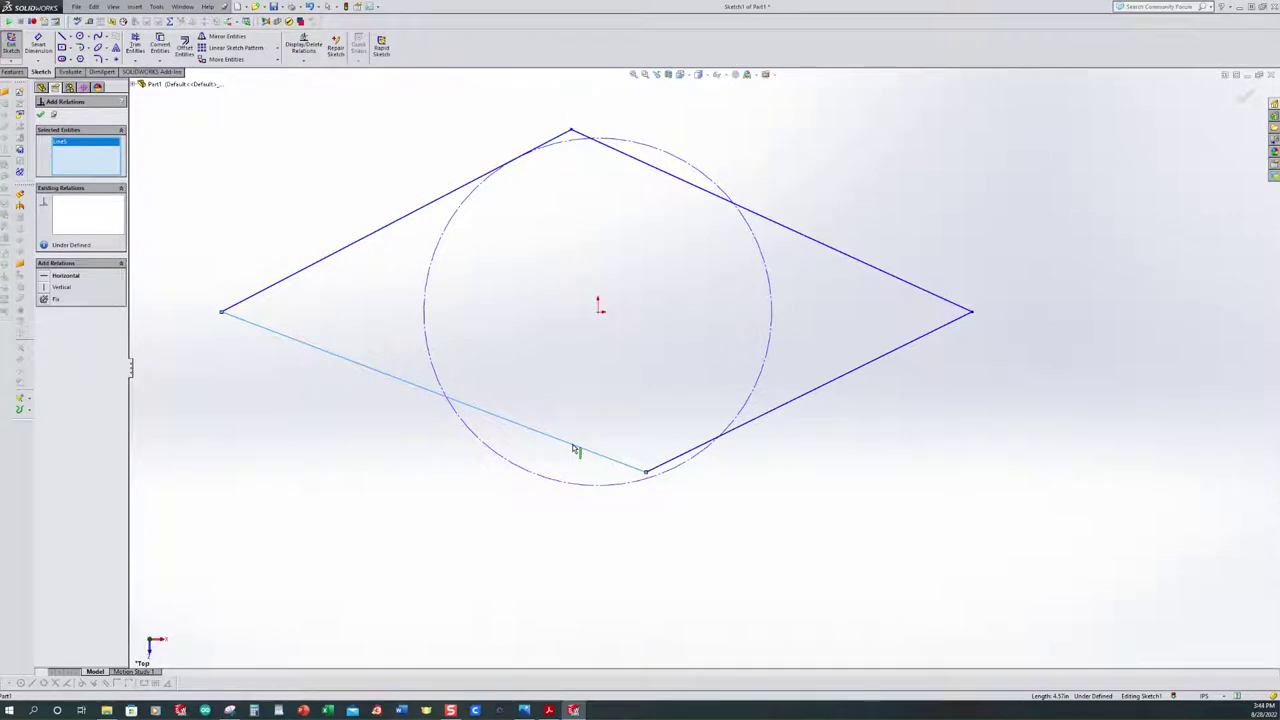
{"action": "left_click", "coordinate": [556, 484]}
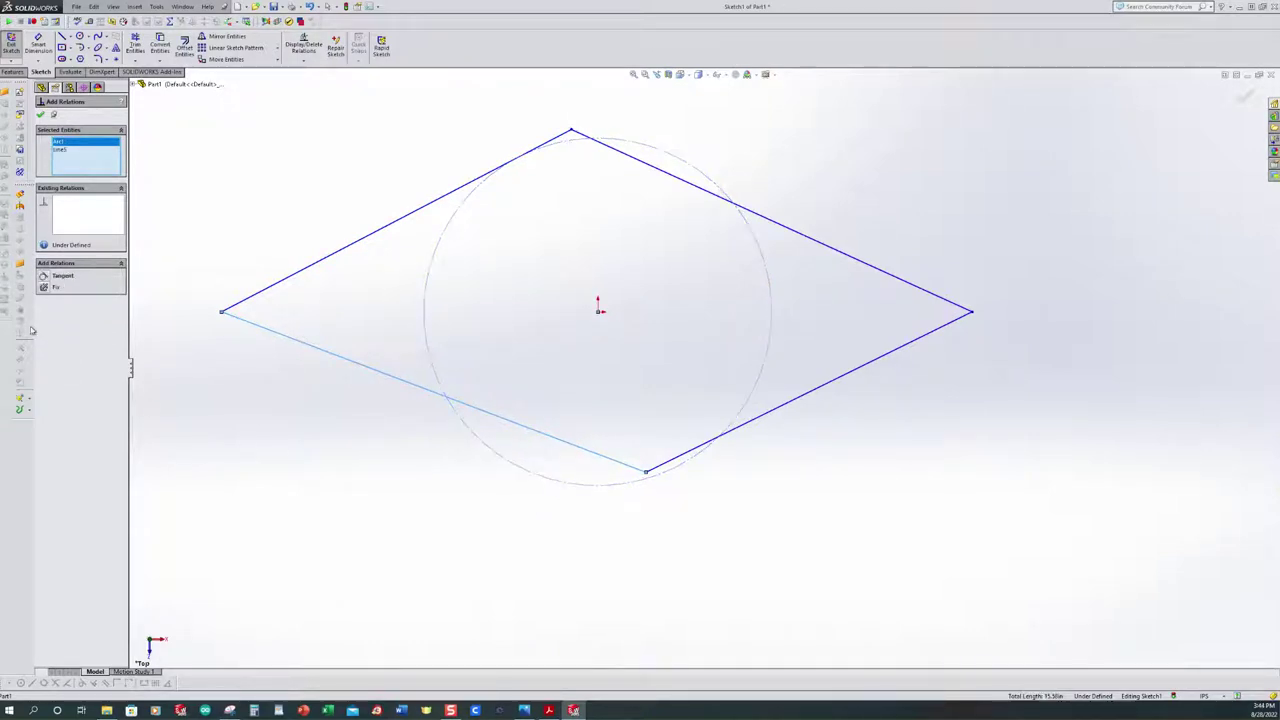
{"action": "left_click", "coordinate": [44, 278]}
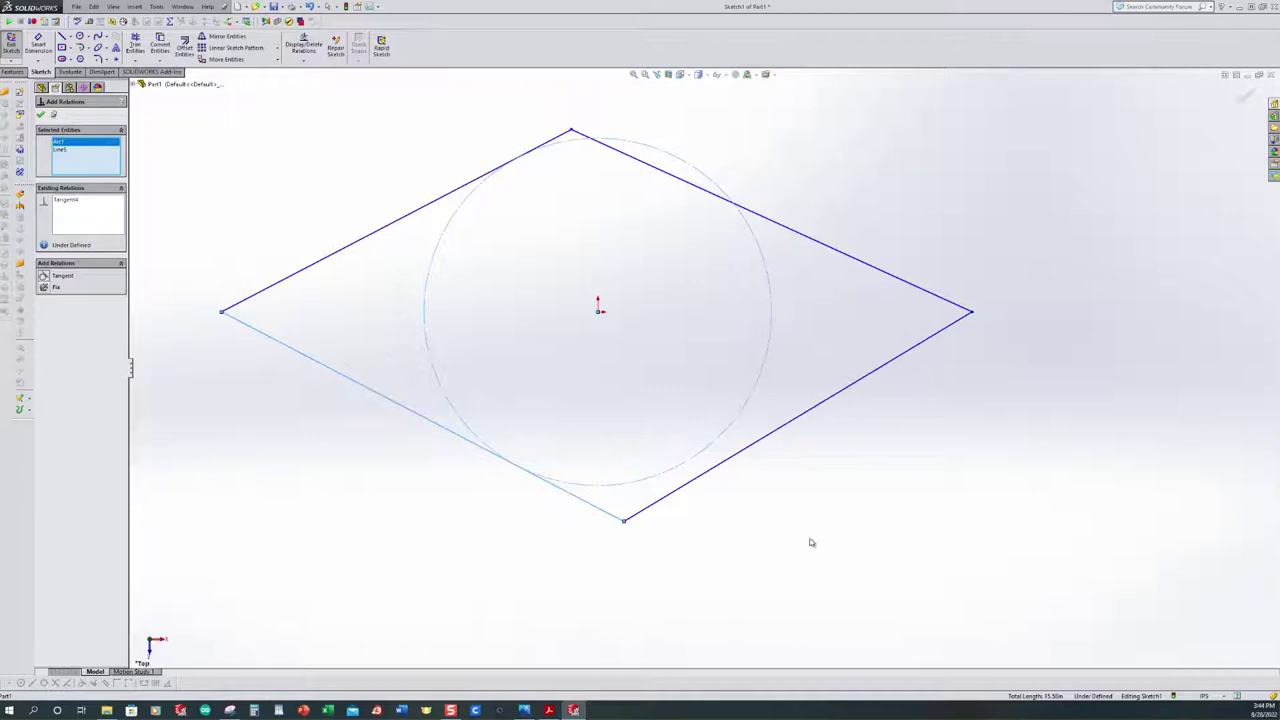
{"action": "left_click", "coordinate": [789, 430]}
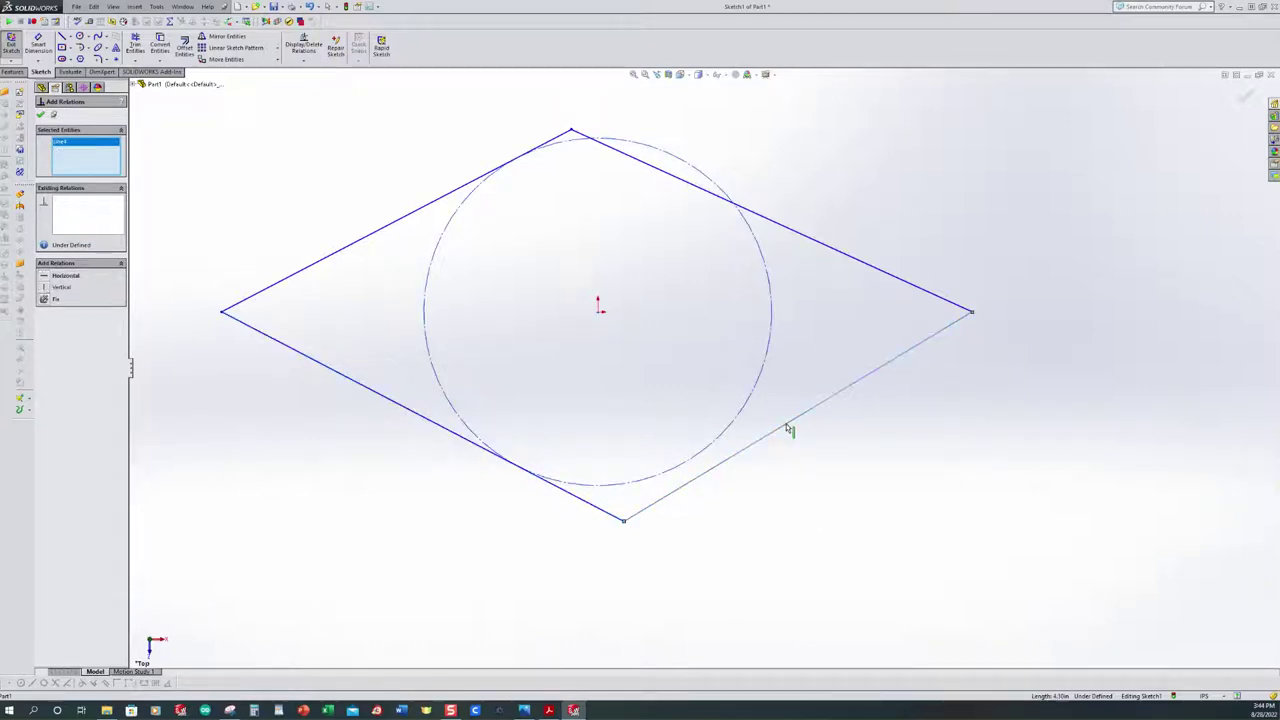
{"action": "left_click", "coordinate": [748, 409]}
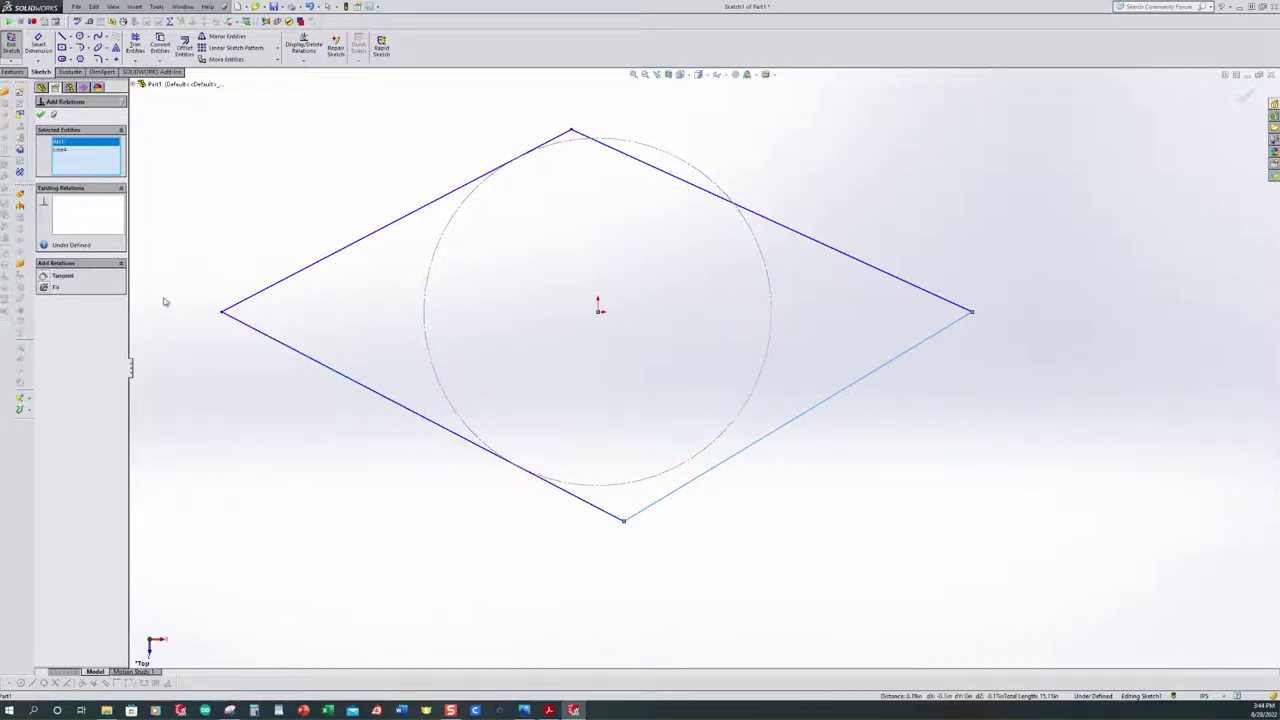
{"action": "left_click", "coordinate": [43, 276]}
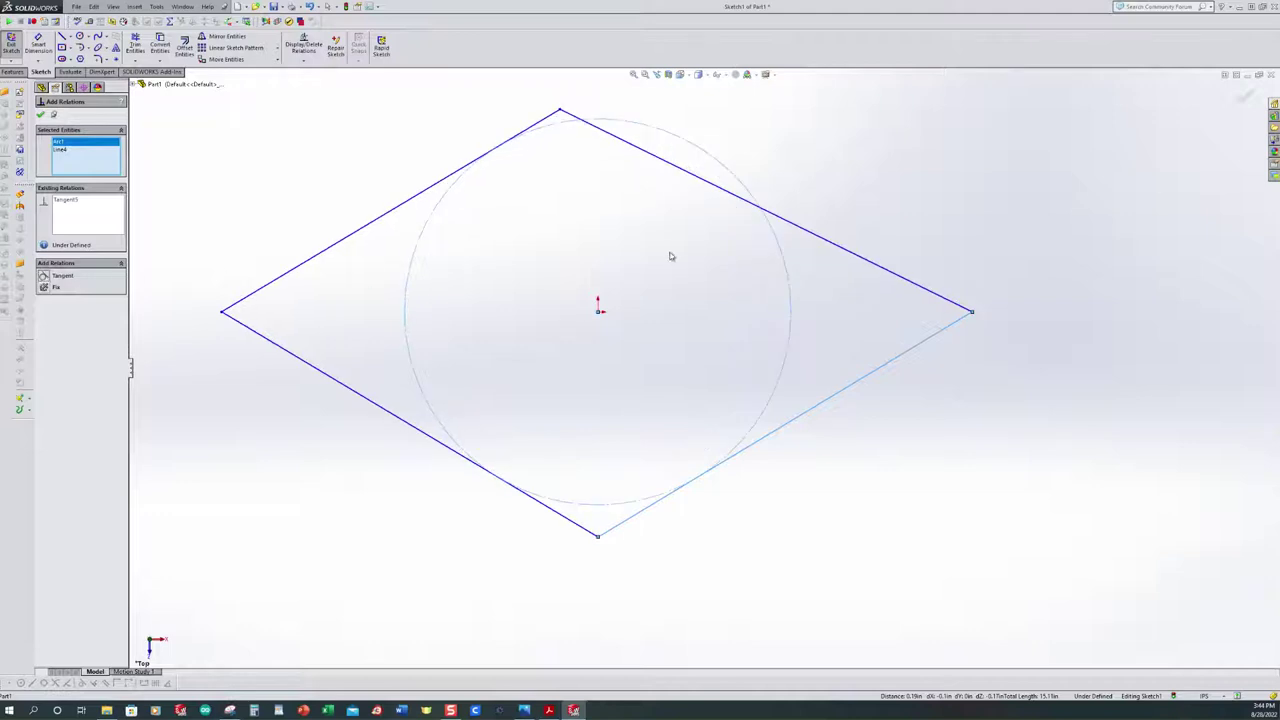
{"action": "left_click", "coordinate": [815, 237]}
{"action": "left_click", "coordinate": [734, 174]}
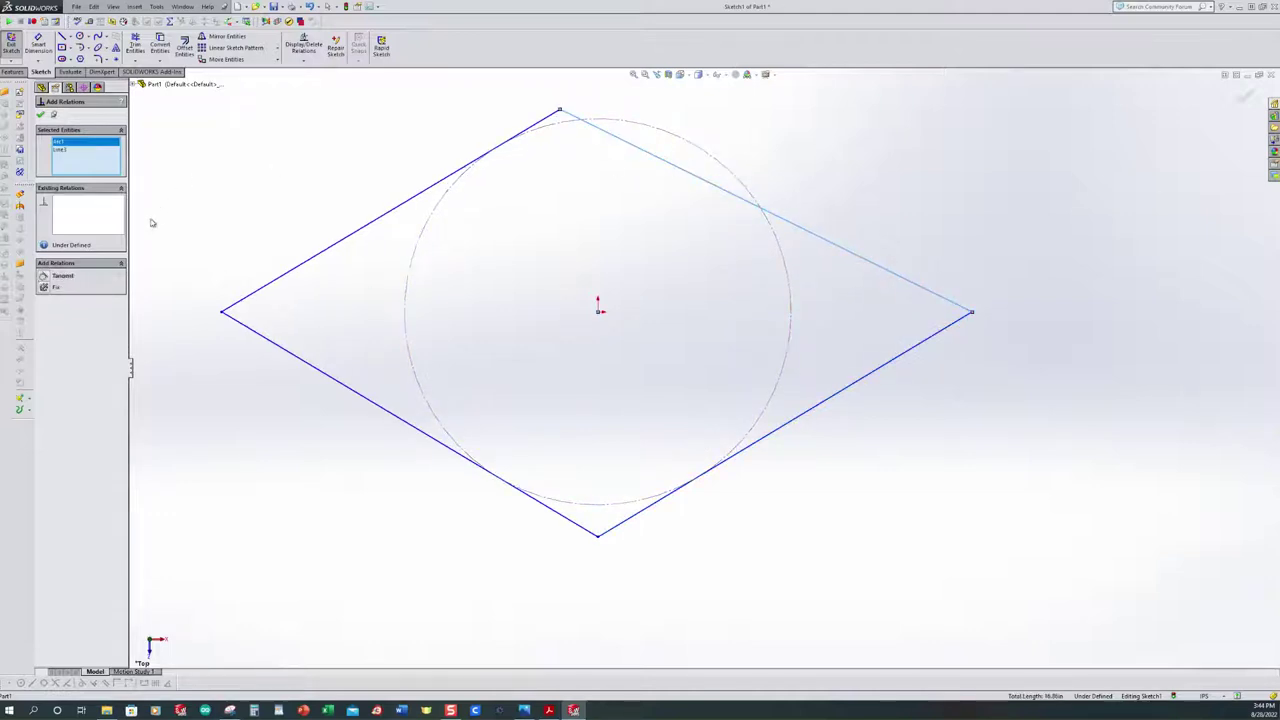
{"action": "left_click", "coordinate": [58, 276]}
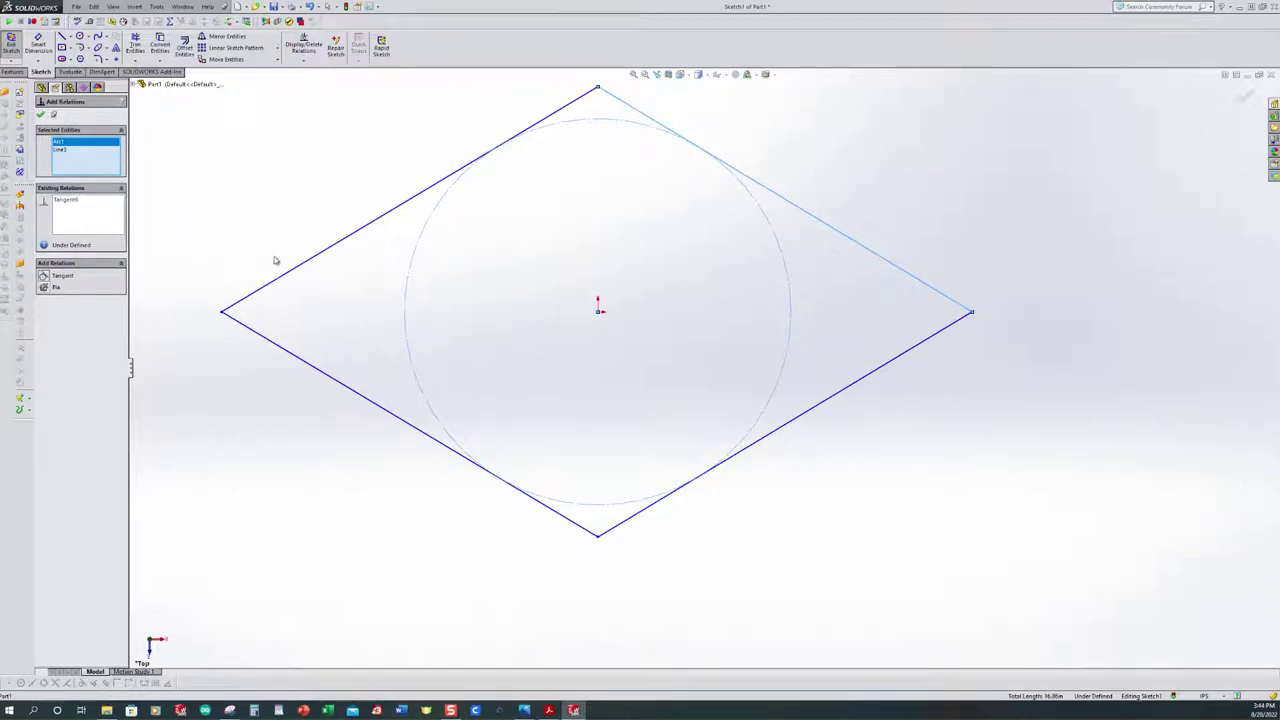
Add an Equal relation between the diamond's upper-left and lower-right sides
{"action": "left_click", "coordinate": [307, 267]}
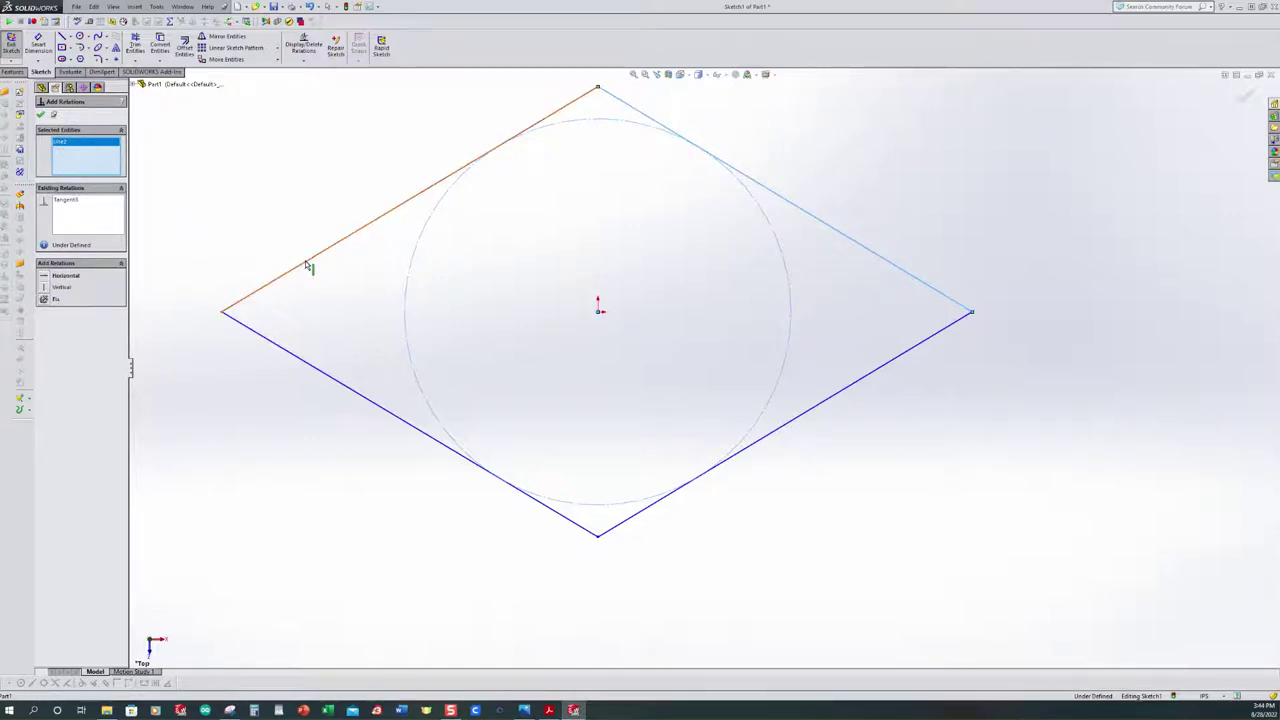
{"action": "left_click", "coordinate": [801, 425]}
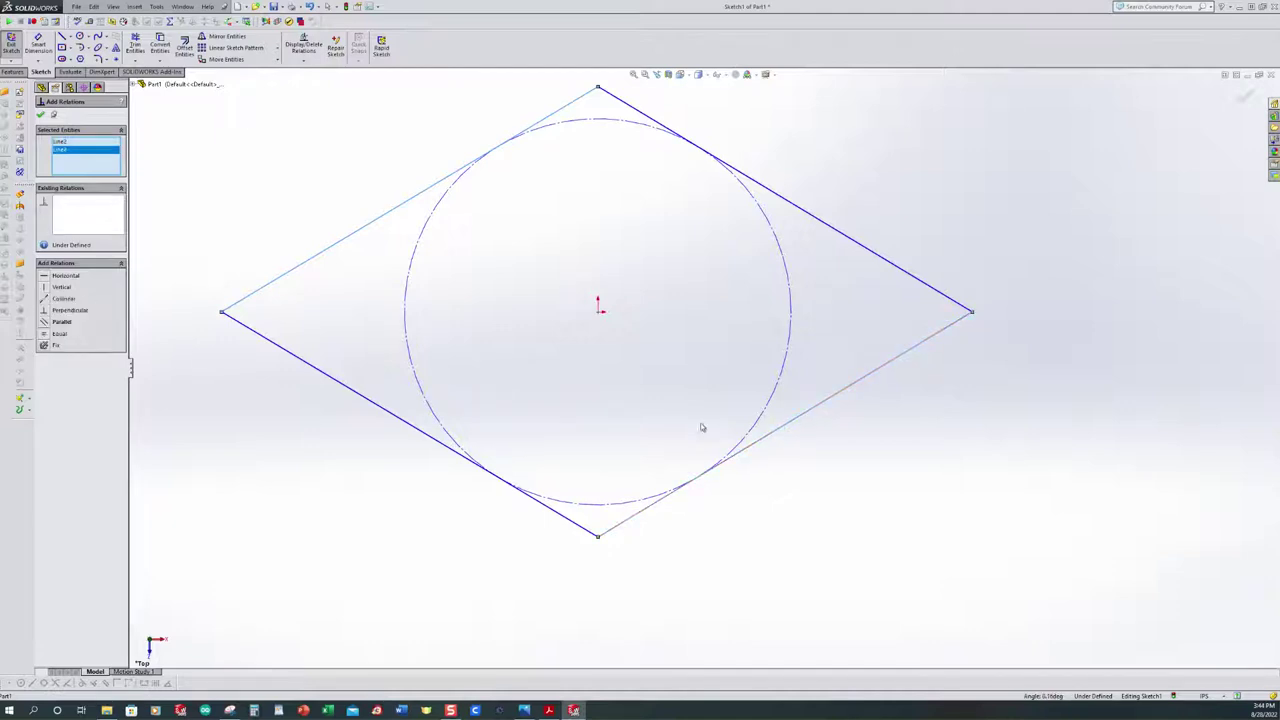
{"action": "left_click", "coordinate": [46, 336]}
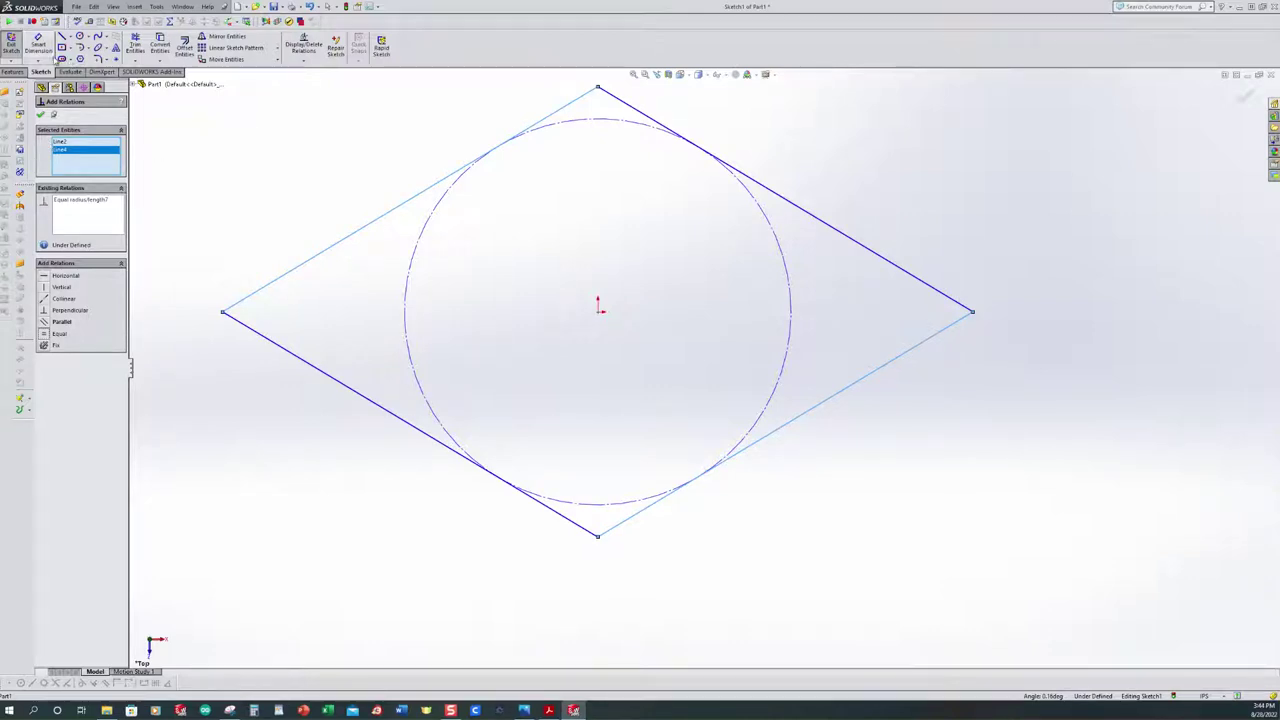
Dimension the construction circle's diameter to .375 in
{"action": "left_click", "coordinate": [39, 44]}
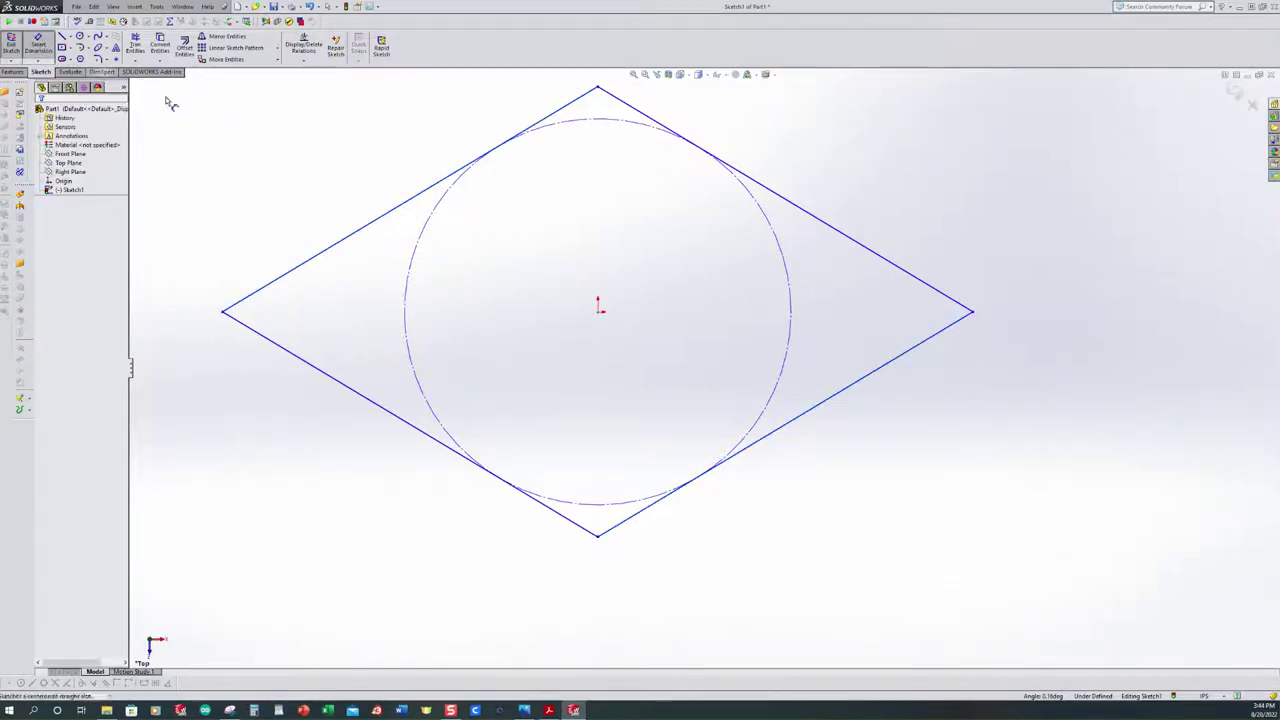
{"action": "left_click", "coordinate": [424, 252]}
{"action": "left_click", "coordinate": [367, 165]}
{"action": "type", "text": ".375"}
{"action": "key", "text": "Return"}
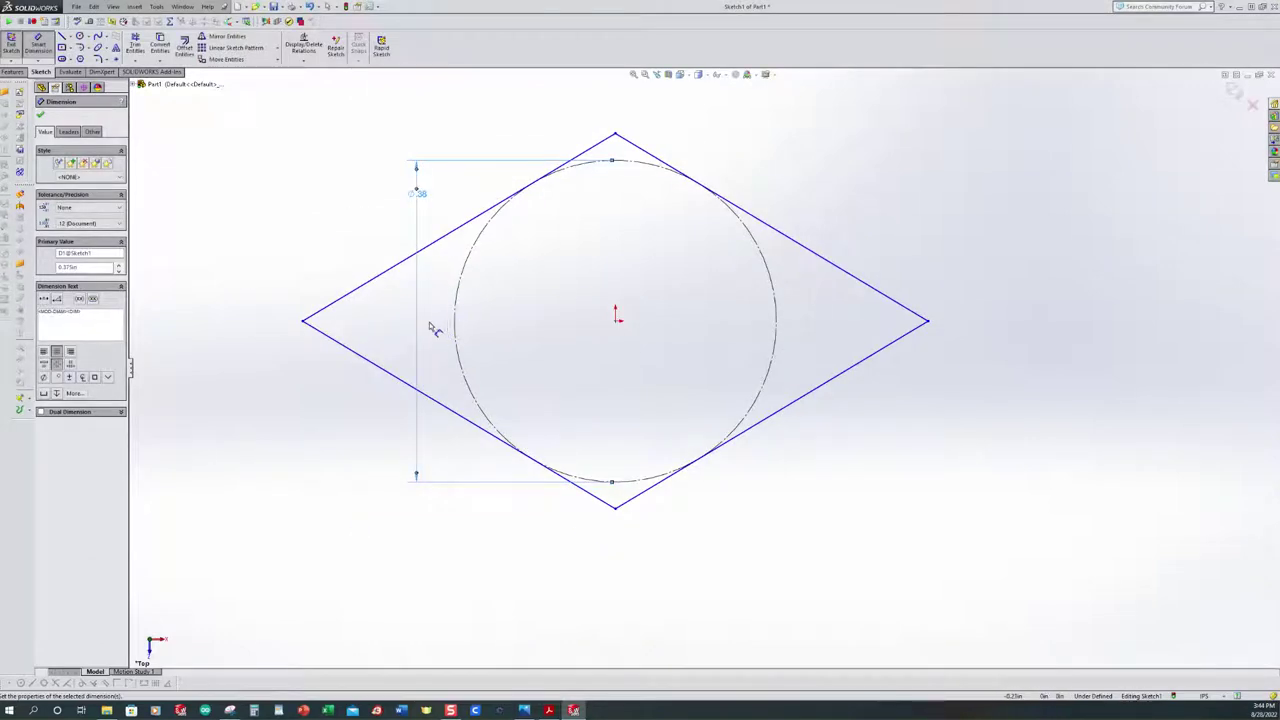
Dimension the included angle between the diamond's upper-left and lower-left sides to 35°
{"action": "left_click", "coordinate": [403, 261]}
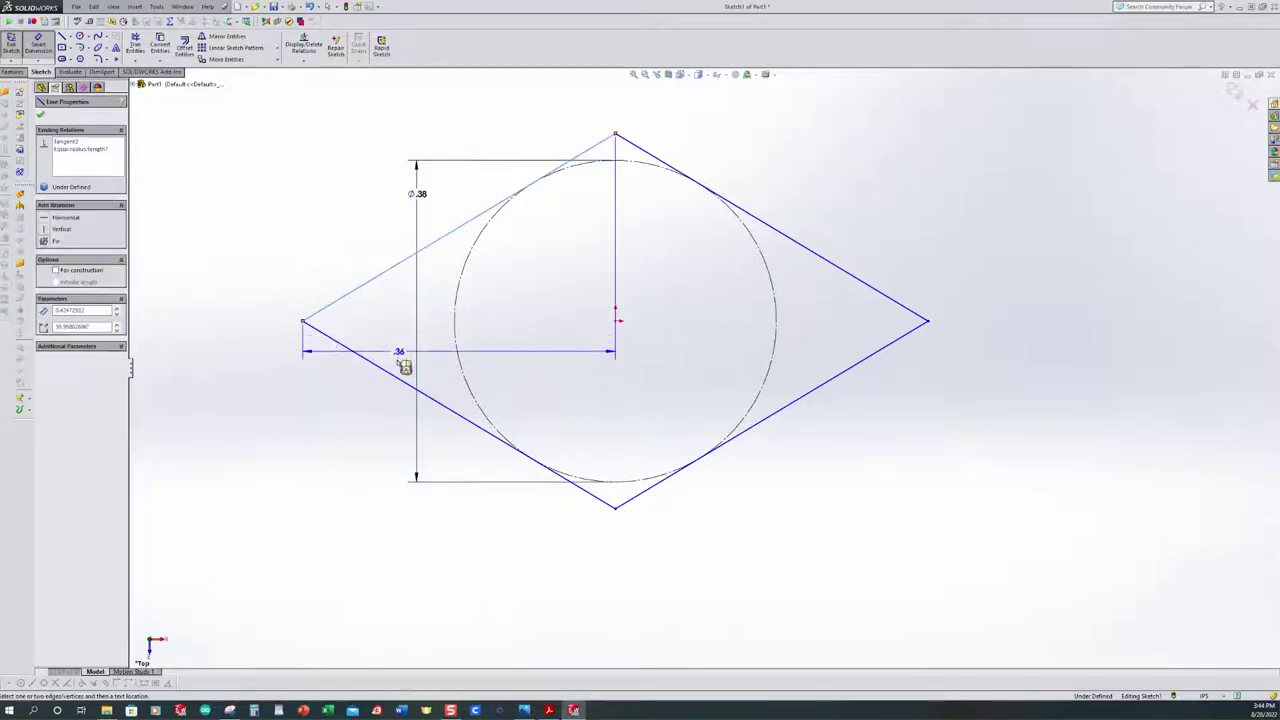
{"action": "left_click", "coordinate": [396, 374]}
{"action": "left_click", "coordinate": [410, 346]}
{"action": "type", "text": "35"}
{"action": "key", "text": "Return"}
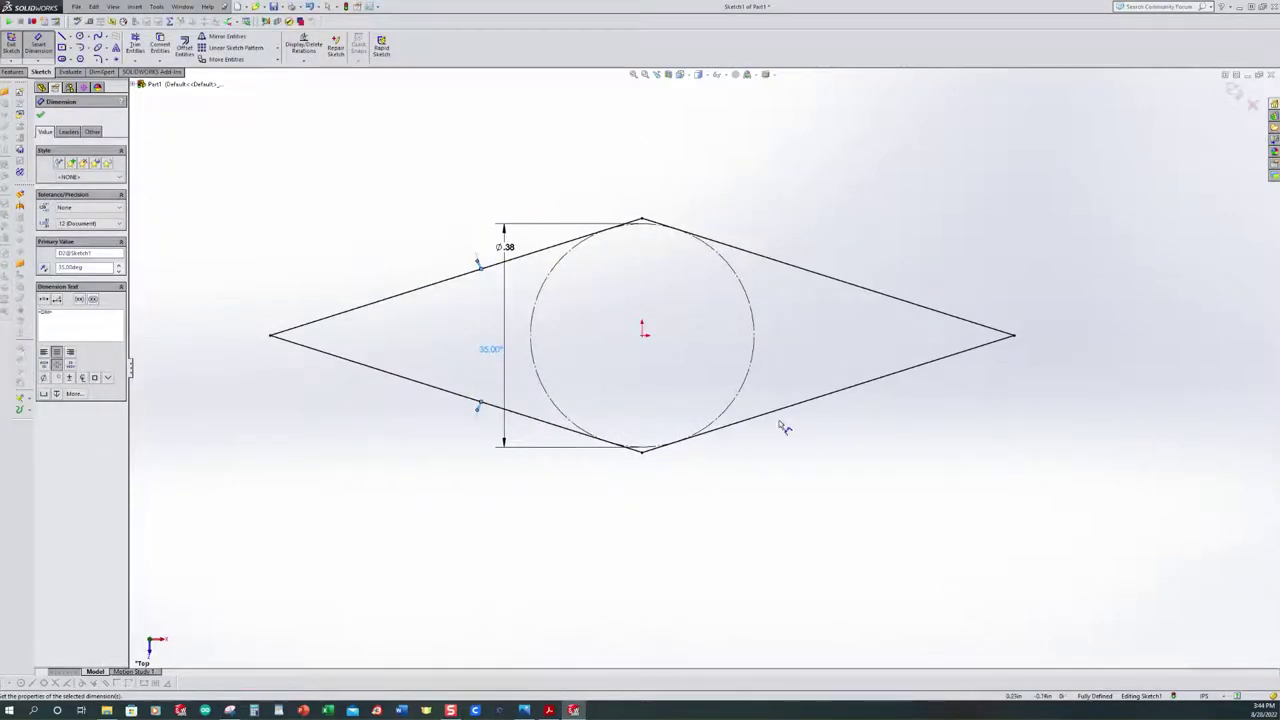
Check the overall length in the PDF drawing and add it as a driven dimension between the diamond's left and right vertices
{"action": "left_click", "coordinate": [549, 710]}
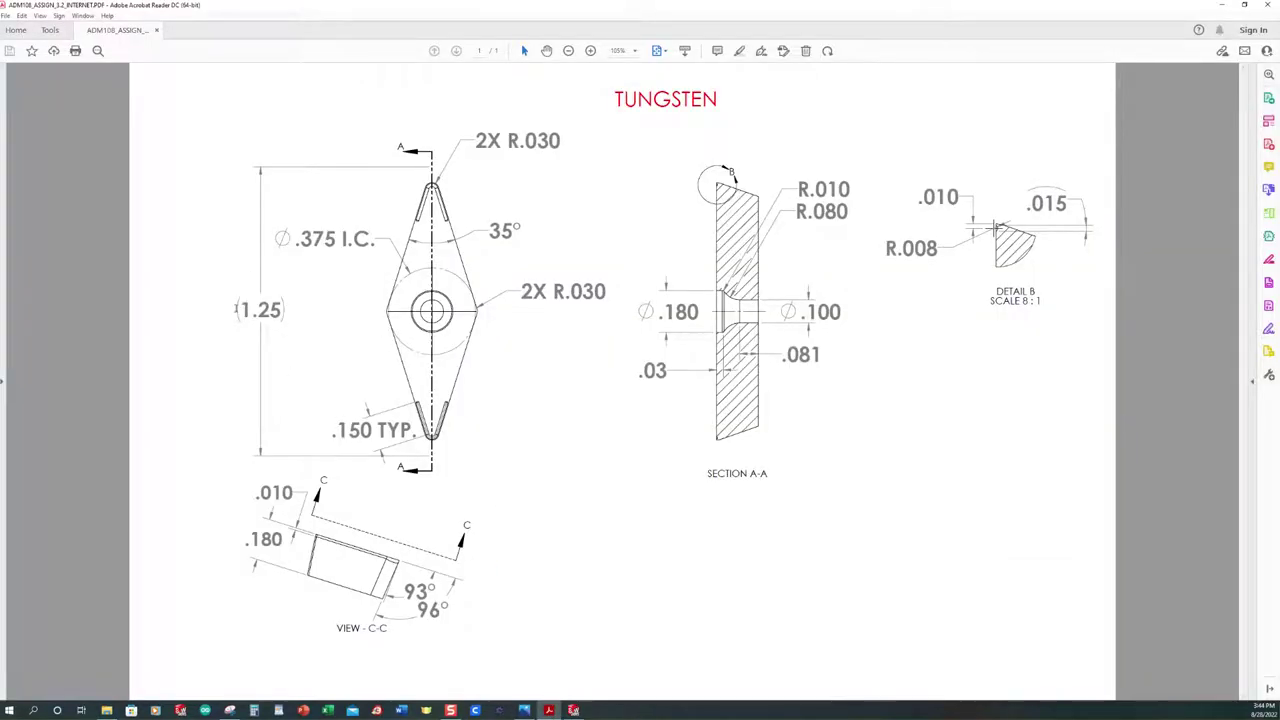
{"action": "left_click", "coordinate": [574, 710]}
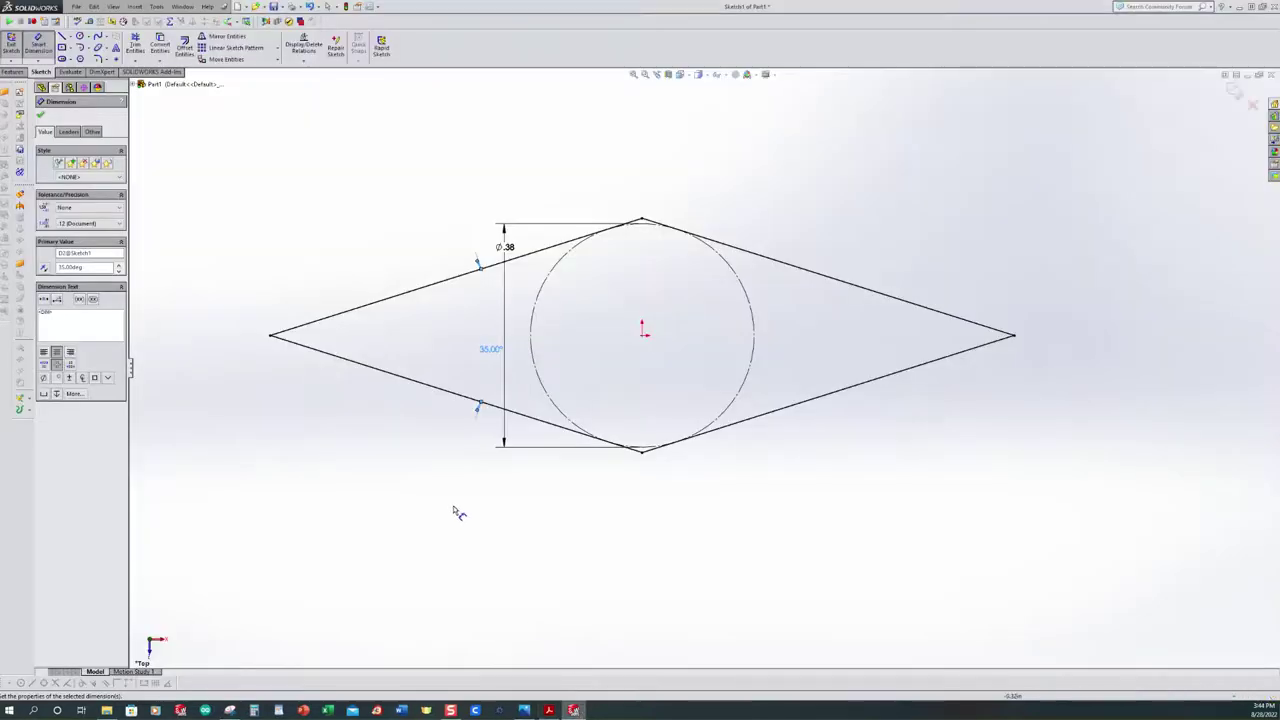
{"action": "left_click", "coordinate": [273, 336]}
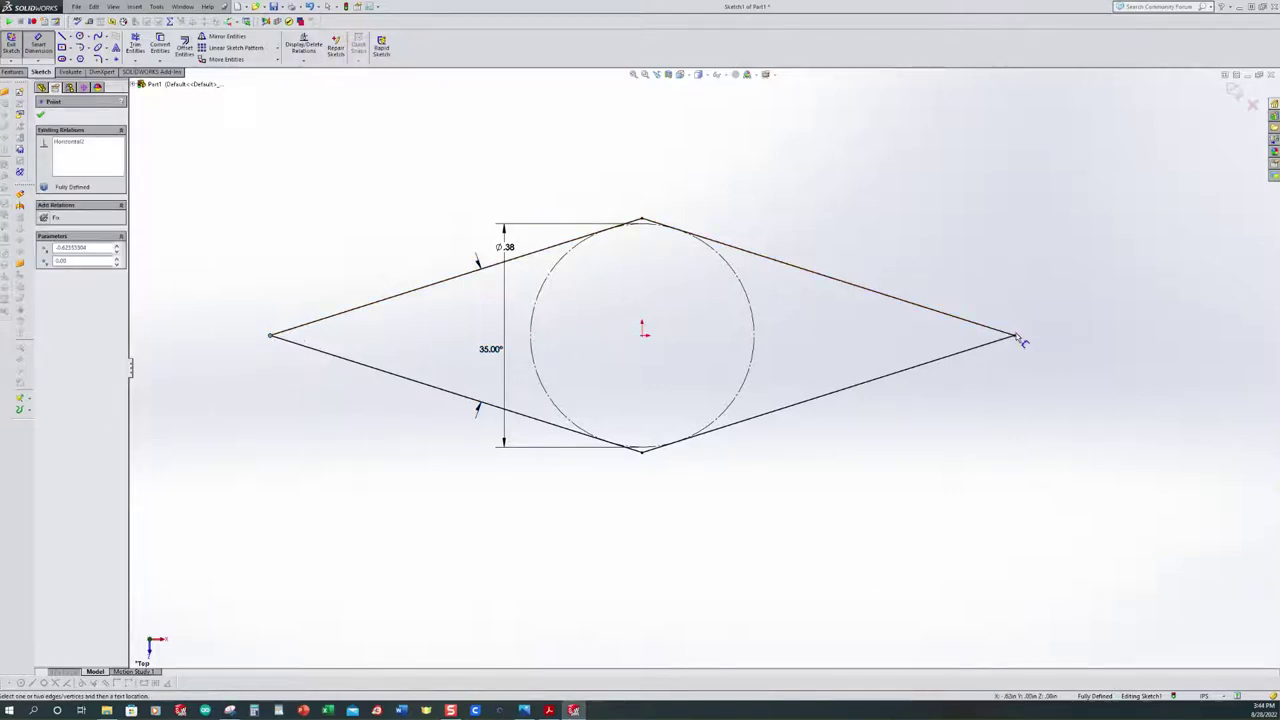
{"action": "left_click", "coordinate": [1015, 337]}
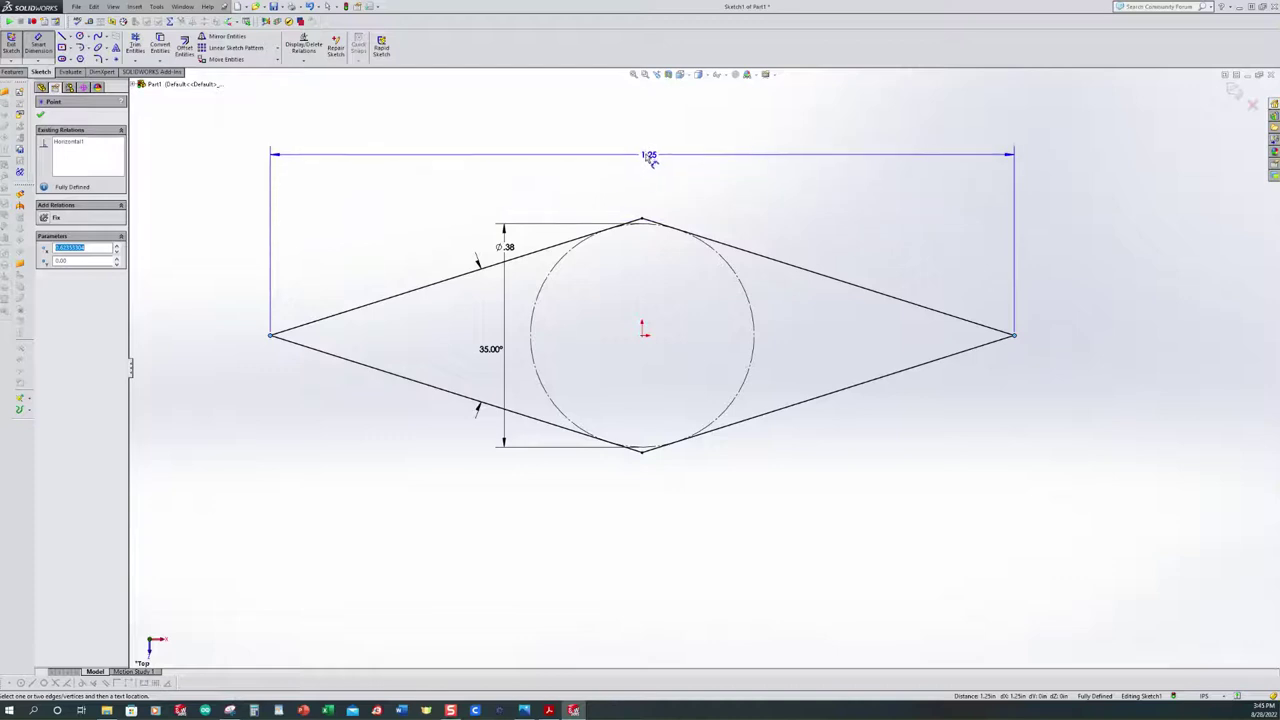
{"action": "left_click", "coordinate": [625, 153]}
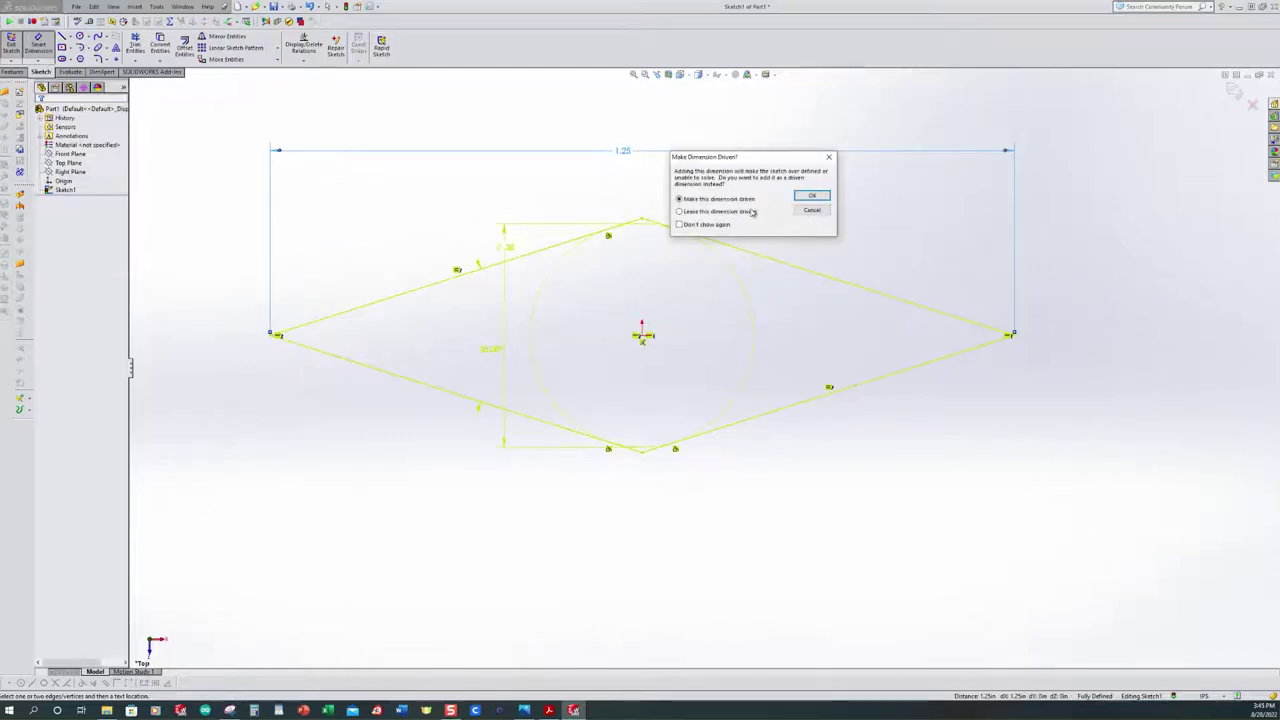
{"action": "left_click", "coordinate": [808, 196]}
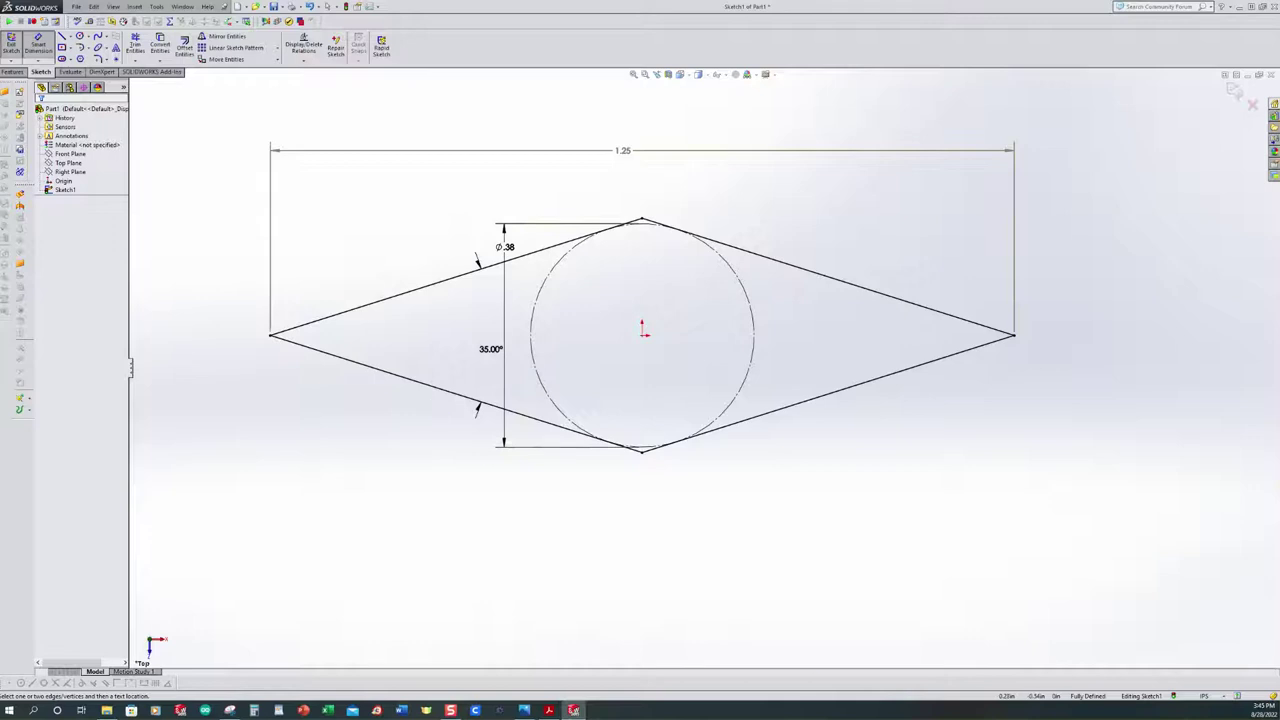
Start a Boss-Extrude of the diamond sketch with a Direction 1 blind depth of 0.01 in and outward draft
{"action": "left_click", "coordinate": [10, 50]}
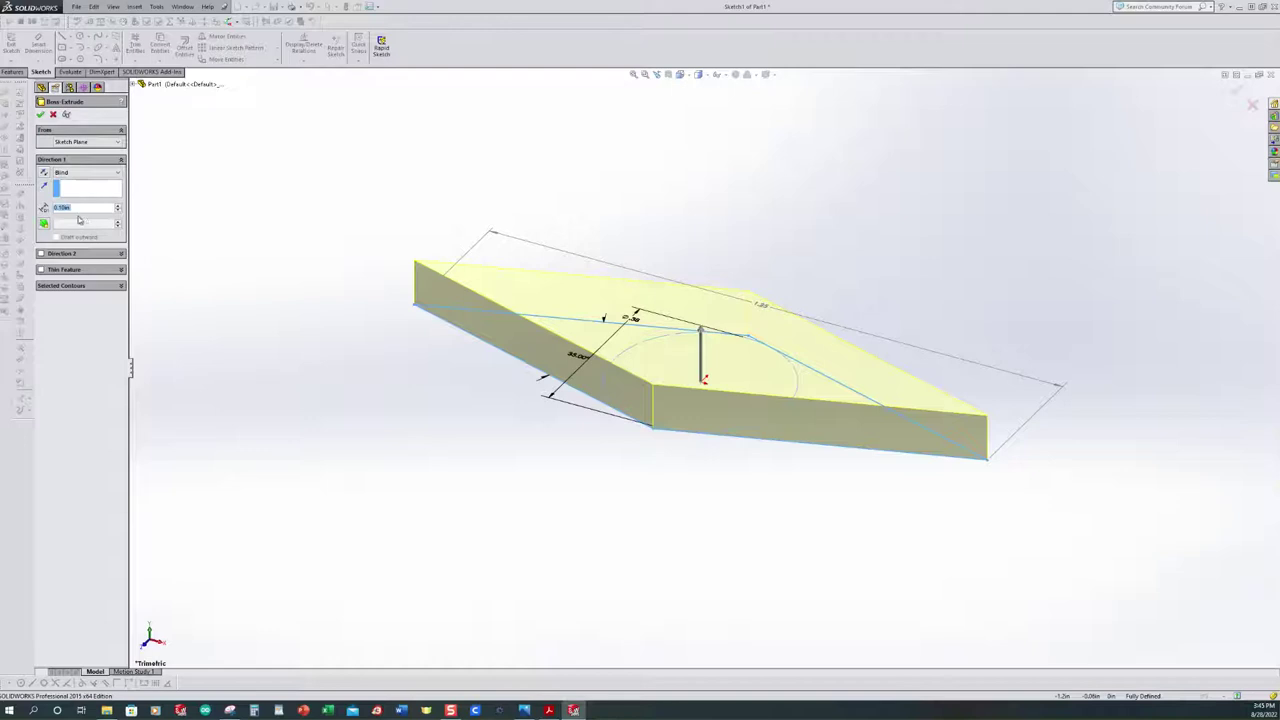
{"action": "scroll", "coordinate": [116, 222], "scroll_direction": "down", "scroll_amount": 5}
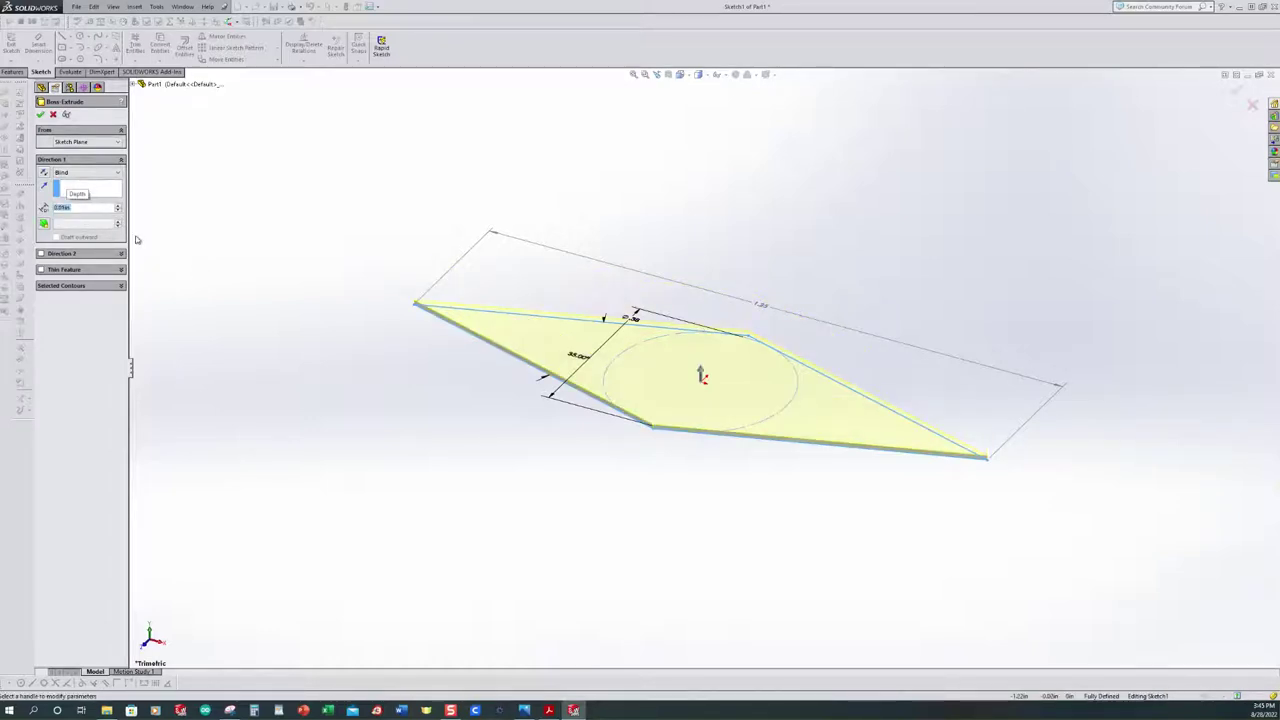
{"action": "left_click", "coordinate": [45, 226]}
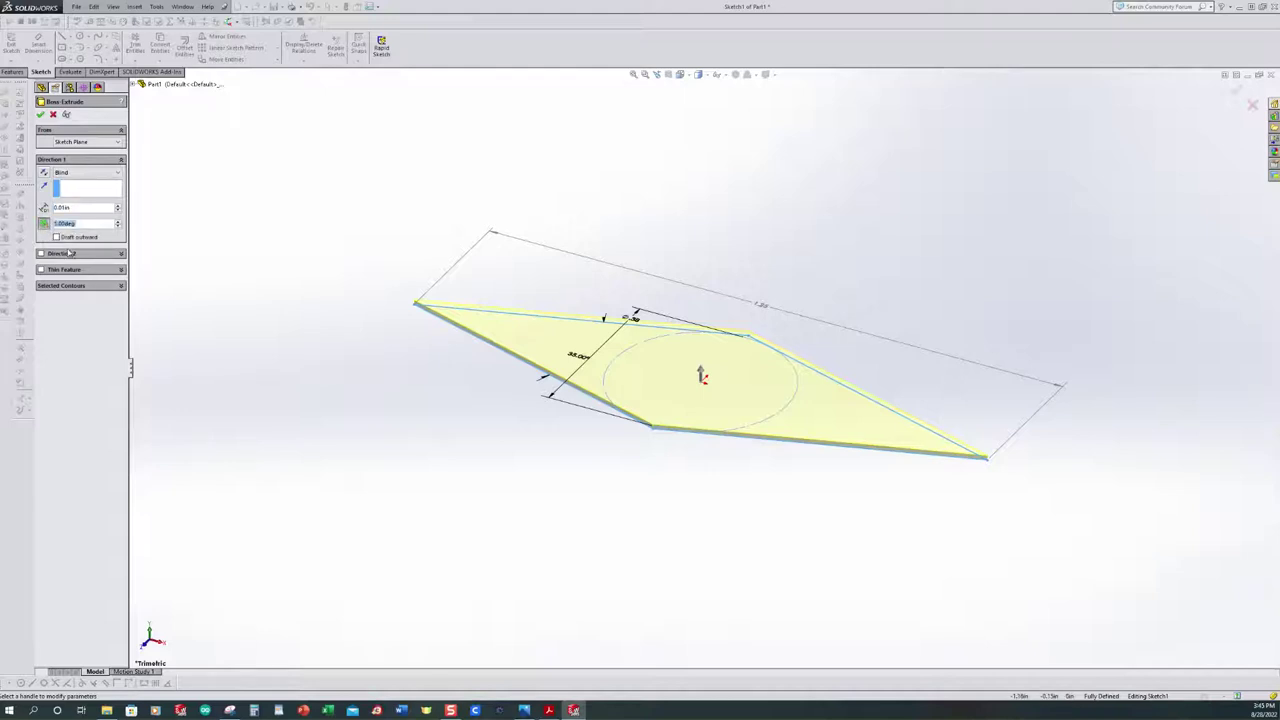
{"action": "scroll", "coordinate": [512, 362], "scroll_direction": "down", "scroll_amount": 5}
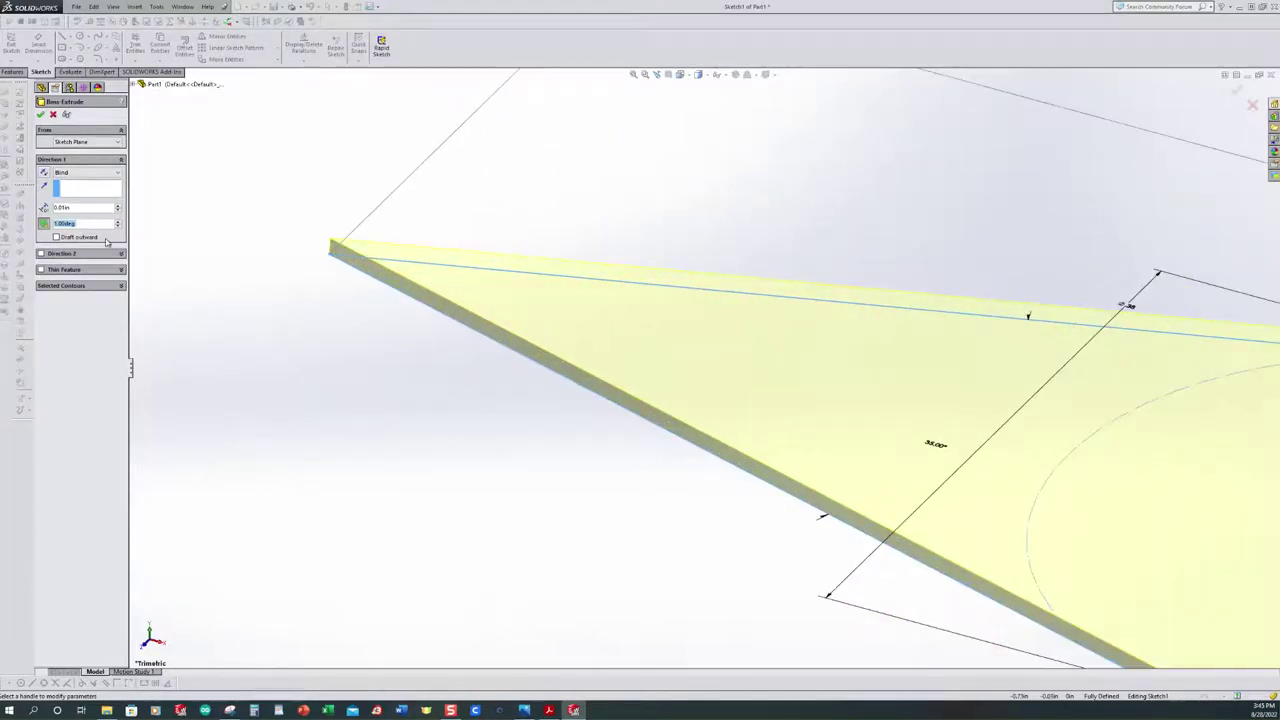
{"action": "left_click", "coordinate": [57, 238]}
{"action": "left_click", "coordinate": [56, 237]}
{"action": "key", "text": "z"}
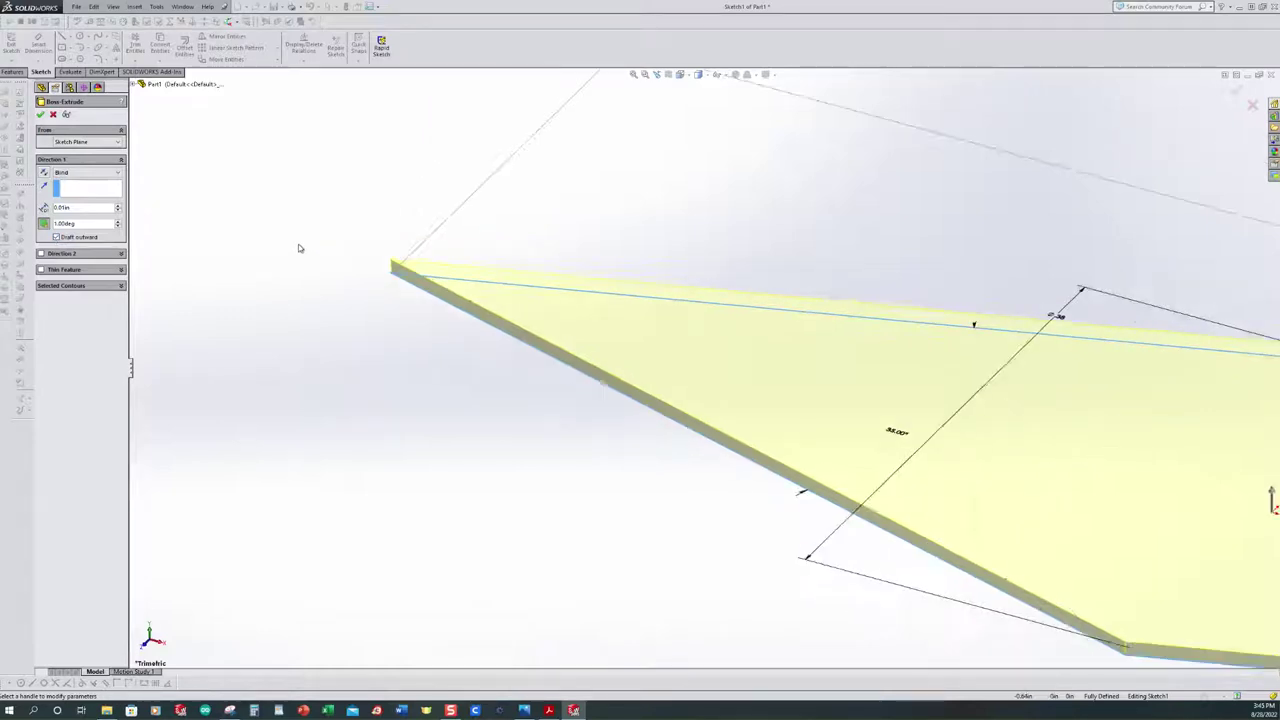
{"action": "scroll", "coordinate": [684, 438], "scroll_direction": "down", "scroll_amount": 3}
{"action": "scroll", "coordinate": [1003, 506], "scroll_direction": "up", "scroll_amount": 4}
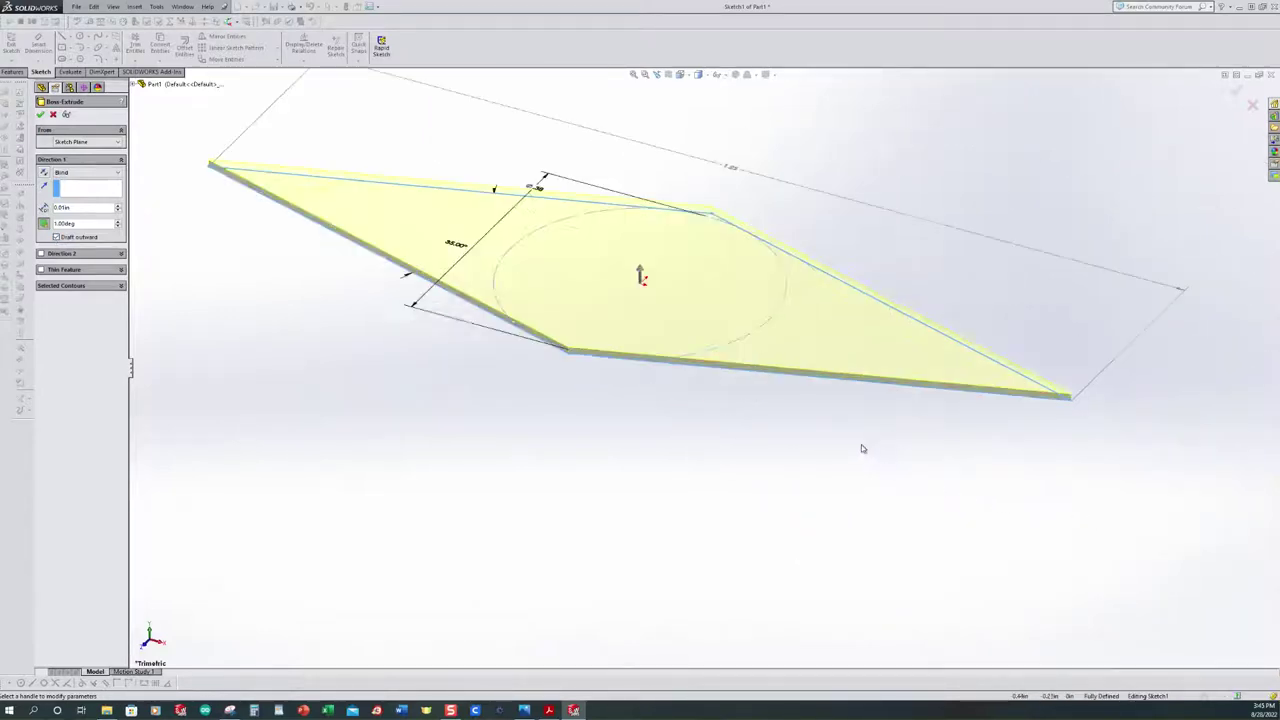
Enable Direction 2 of the extrusion with a blind depth of .170 in
{"action": "left_click", "coordinate": [41, 254]}
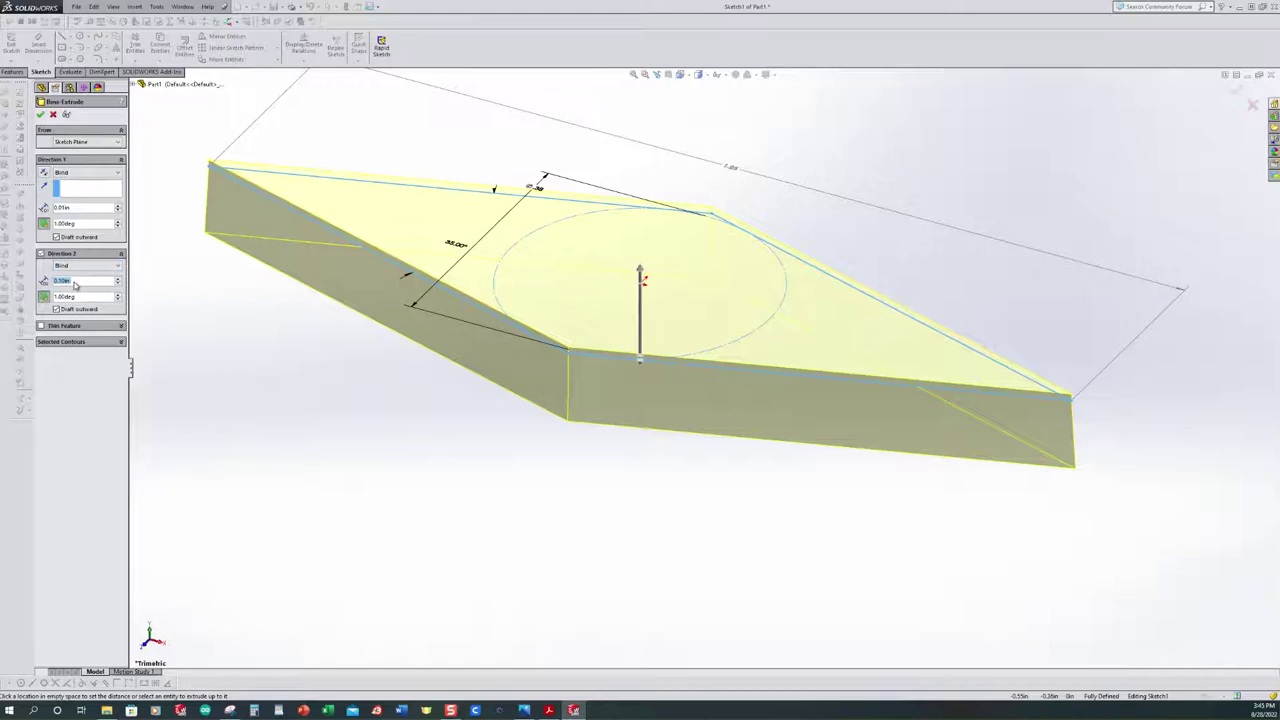
{"action": "type", "text": "1"}
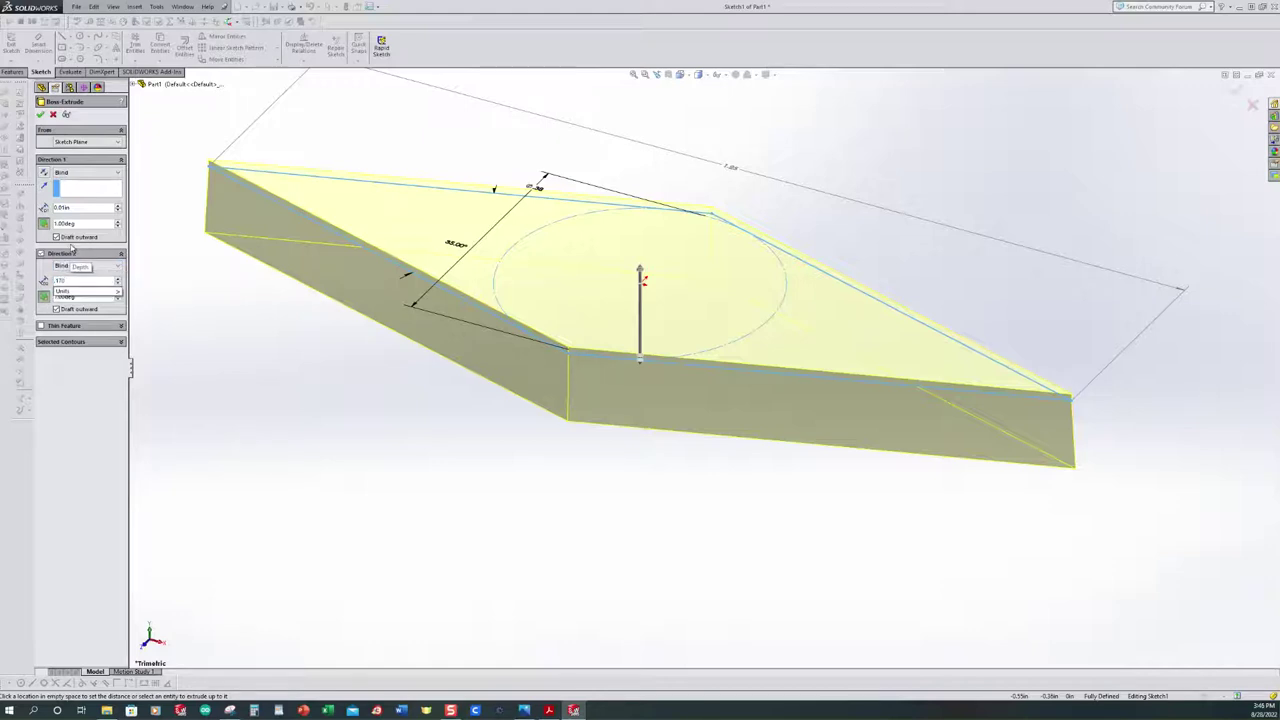
{"action": "type", "text": "70"}
{"action": "key", "text": "Return"}
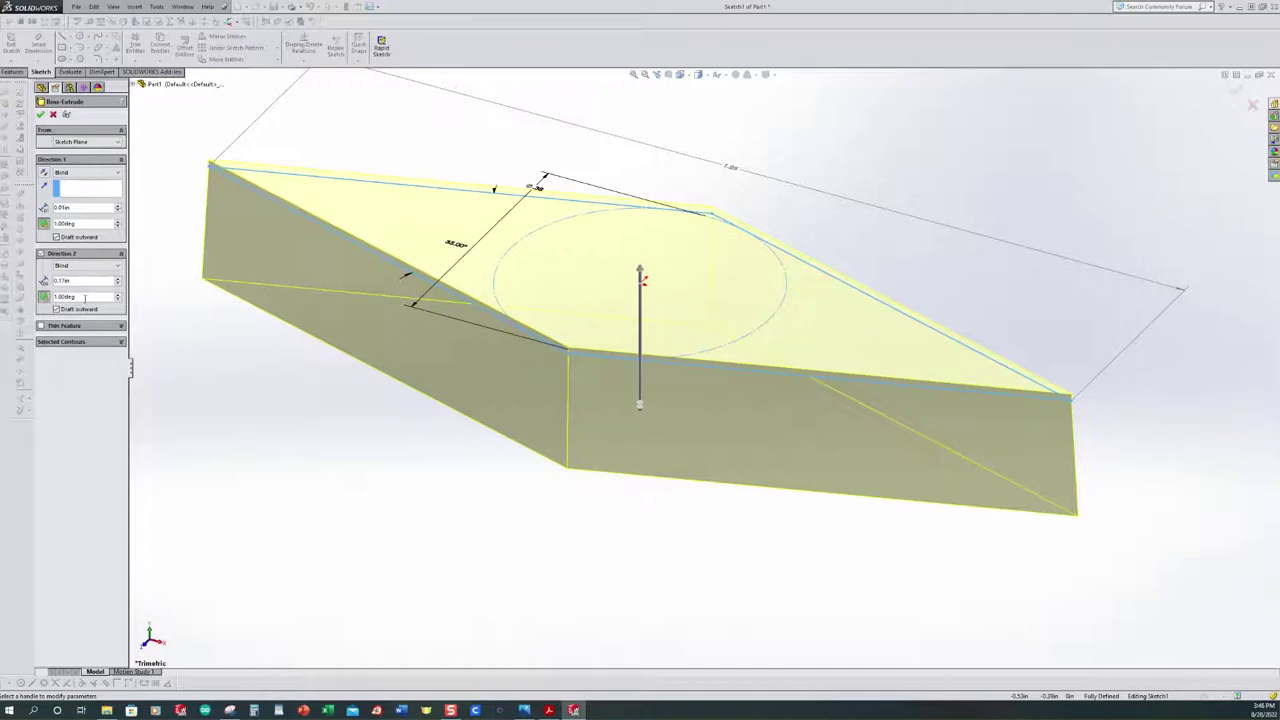
Set Direction 2's draft to 6° inward, check it against the PDF drawing and accept the extrusion
{"action": "type", "text": "4"}
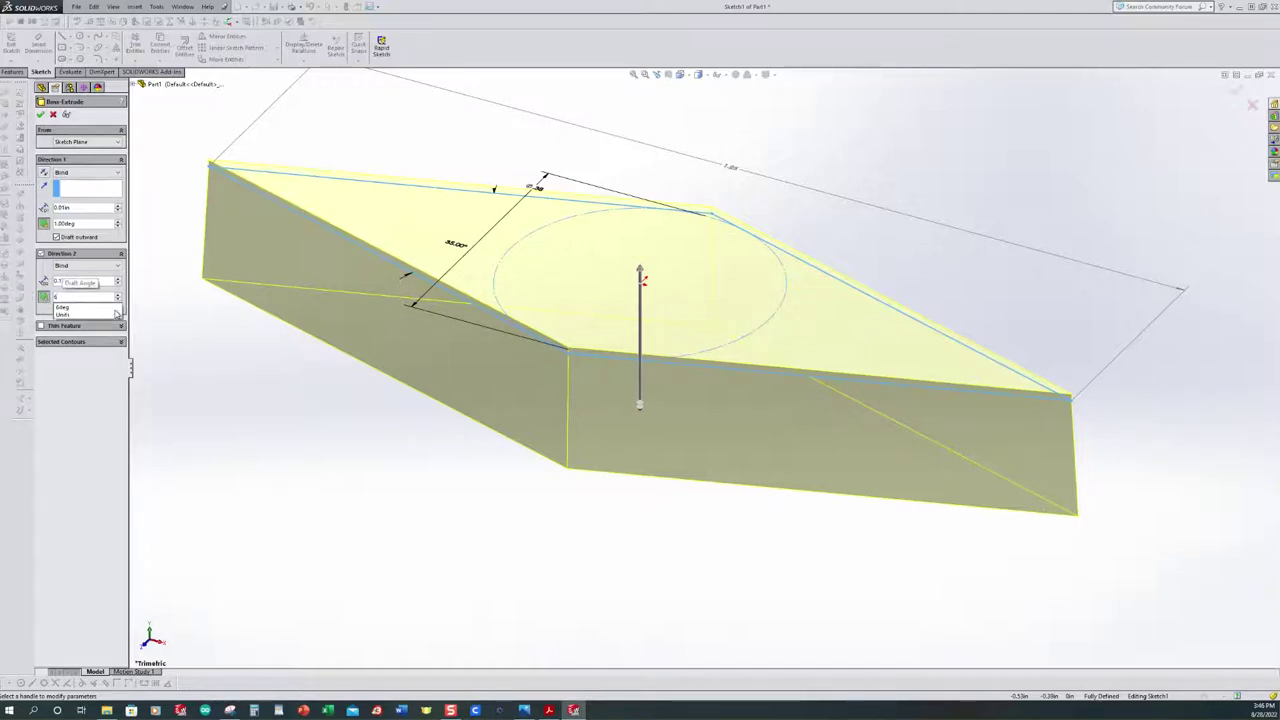
{"action": "key", "text": "Return"}
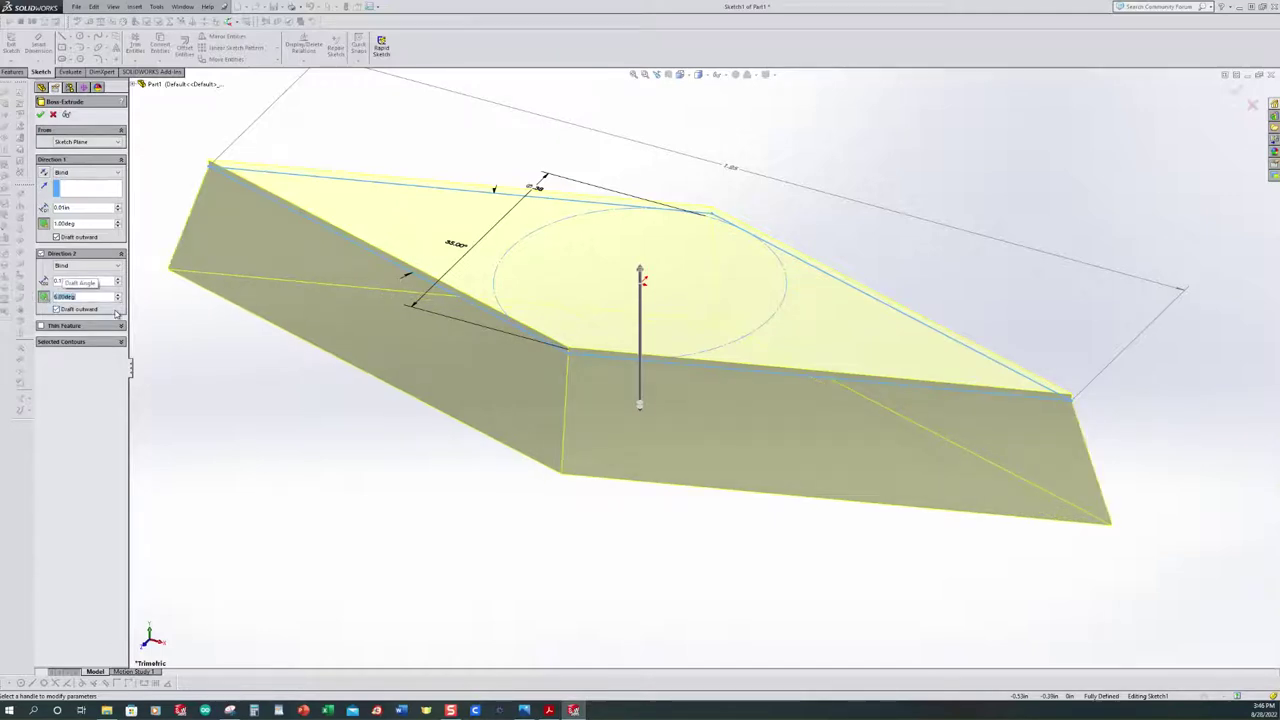
{"action": "left_click", "coordinate": [57, 310]}
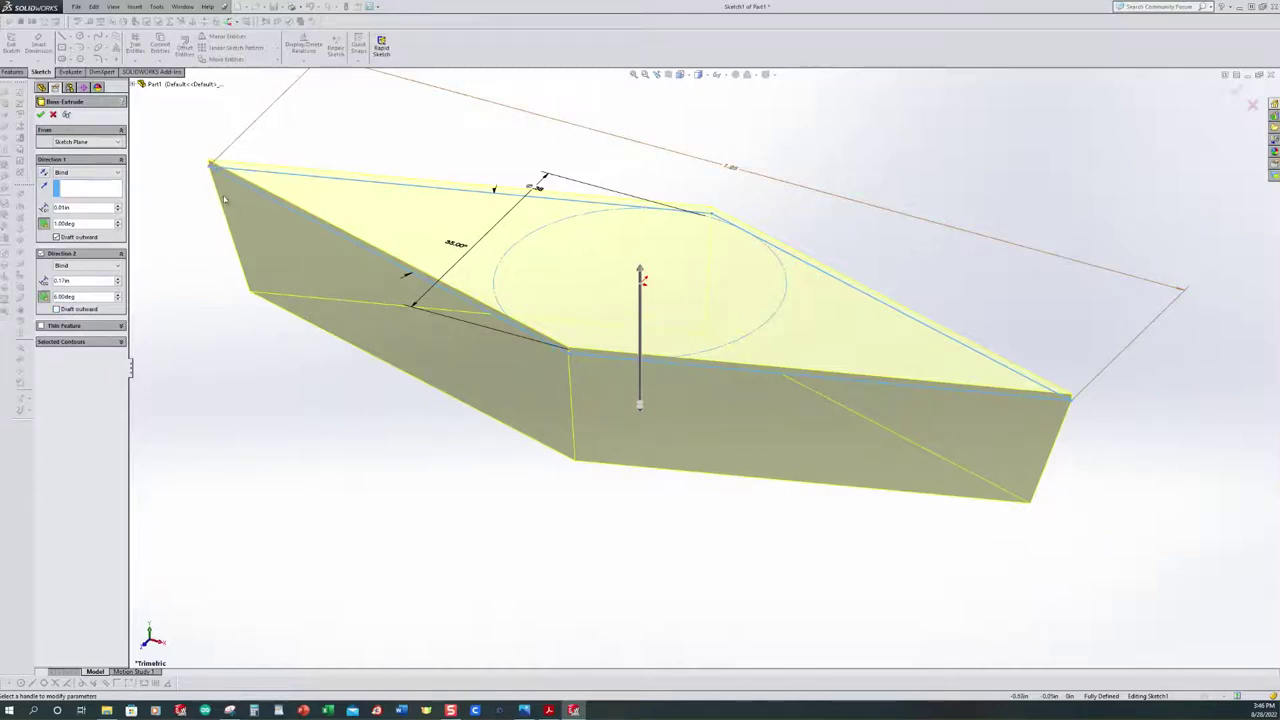
{"action": "left_click", "coordinate": [548, 710]}
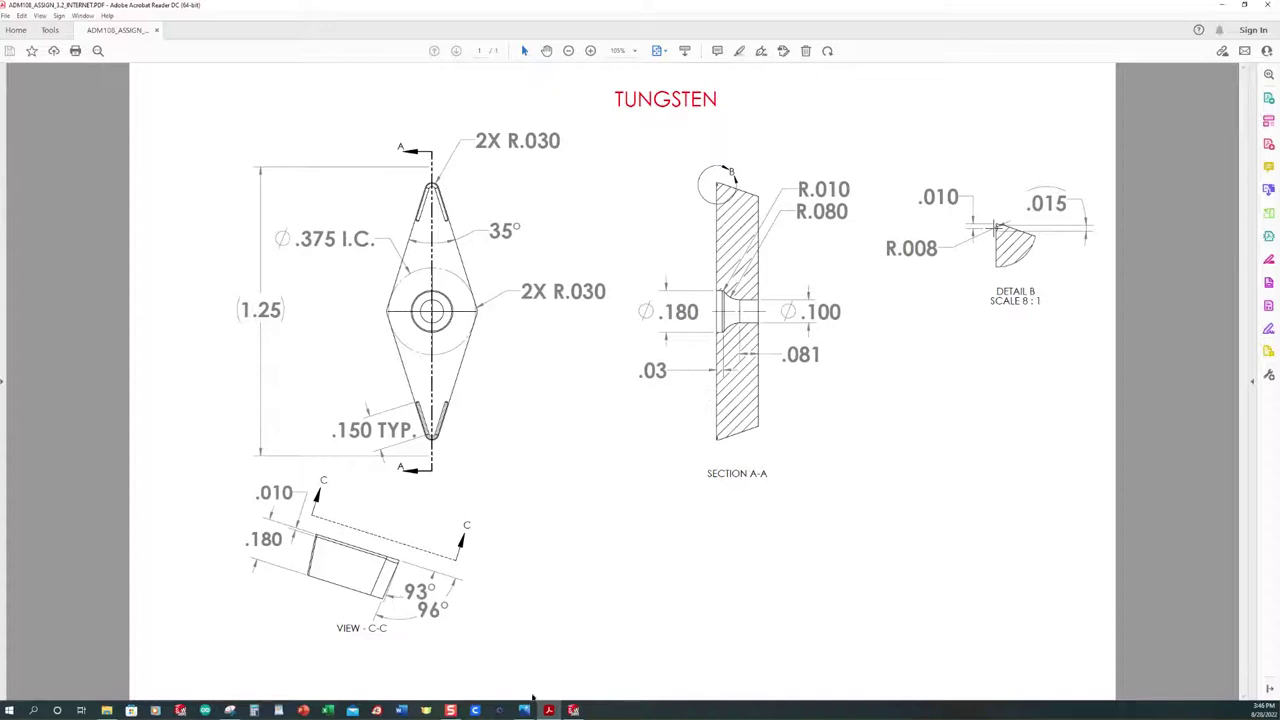
{"action": "left_click", "coordinate": [573, 710]}
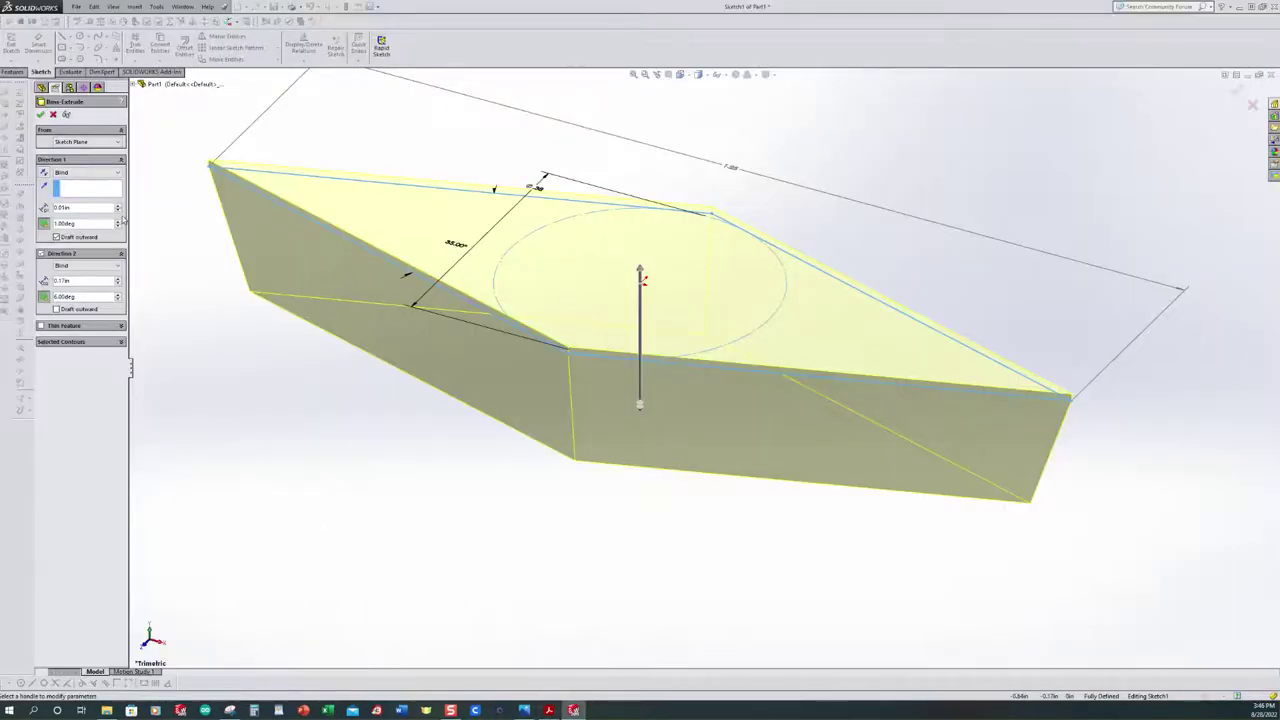
{"action": "left_click", "coordinate": [41, 115]}
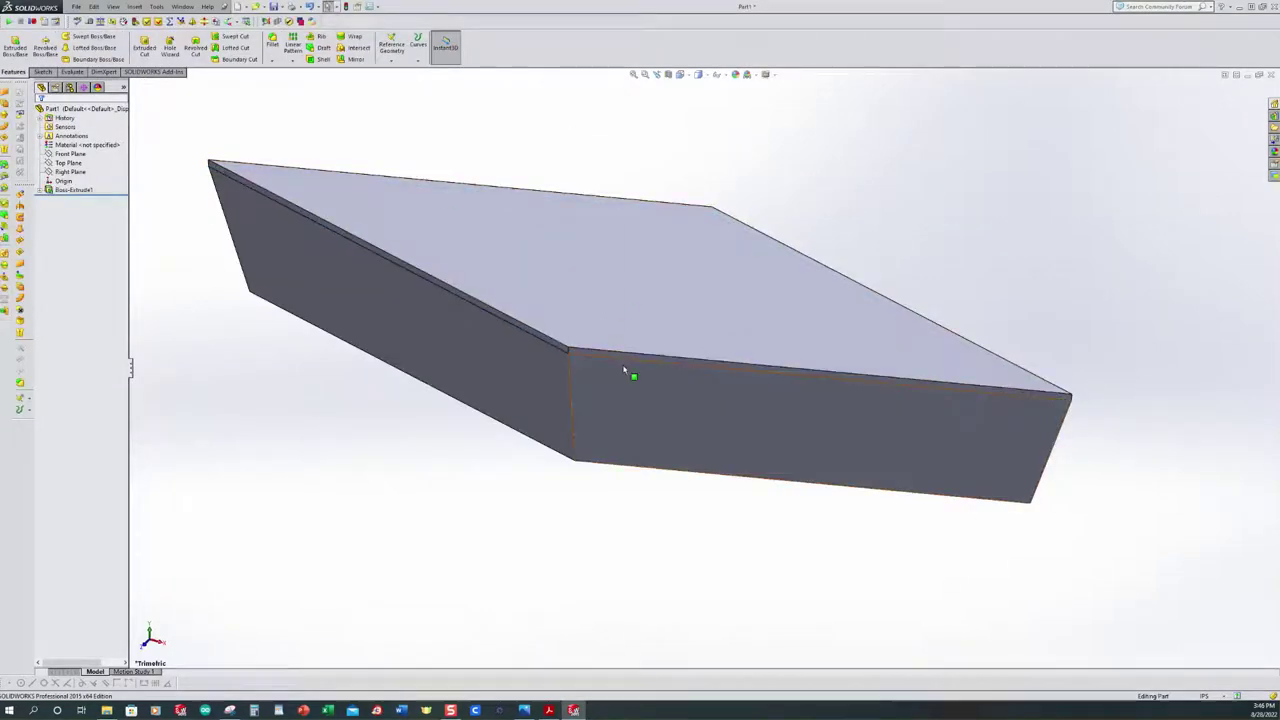
Begin a Revolved Cut on the Front Plane, sketching a vertical centre line through the insert's full thickness and a short base line leftward
{"action": "middle_click_drag", "start_coordinate": [629, 371], "coordinate": [603, 363]}
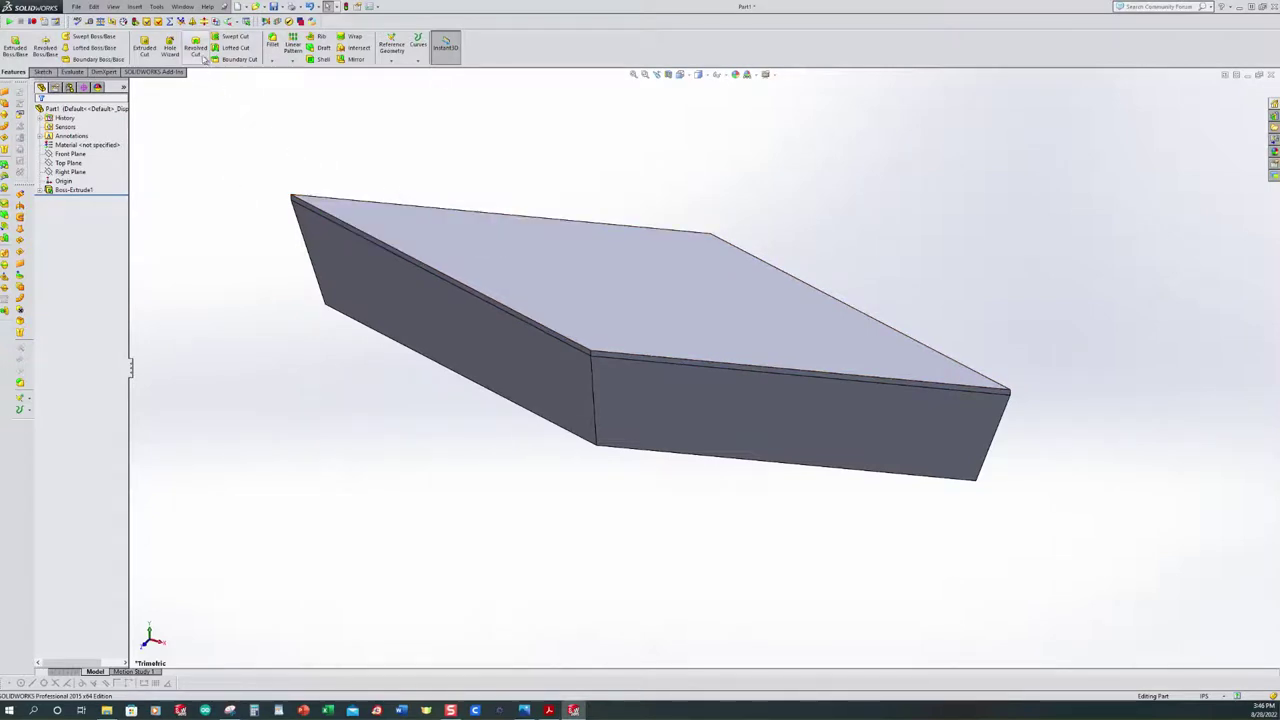
{"action": "left_click", "coordinate": [80, 155]}
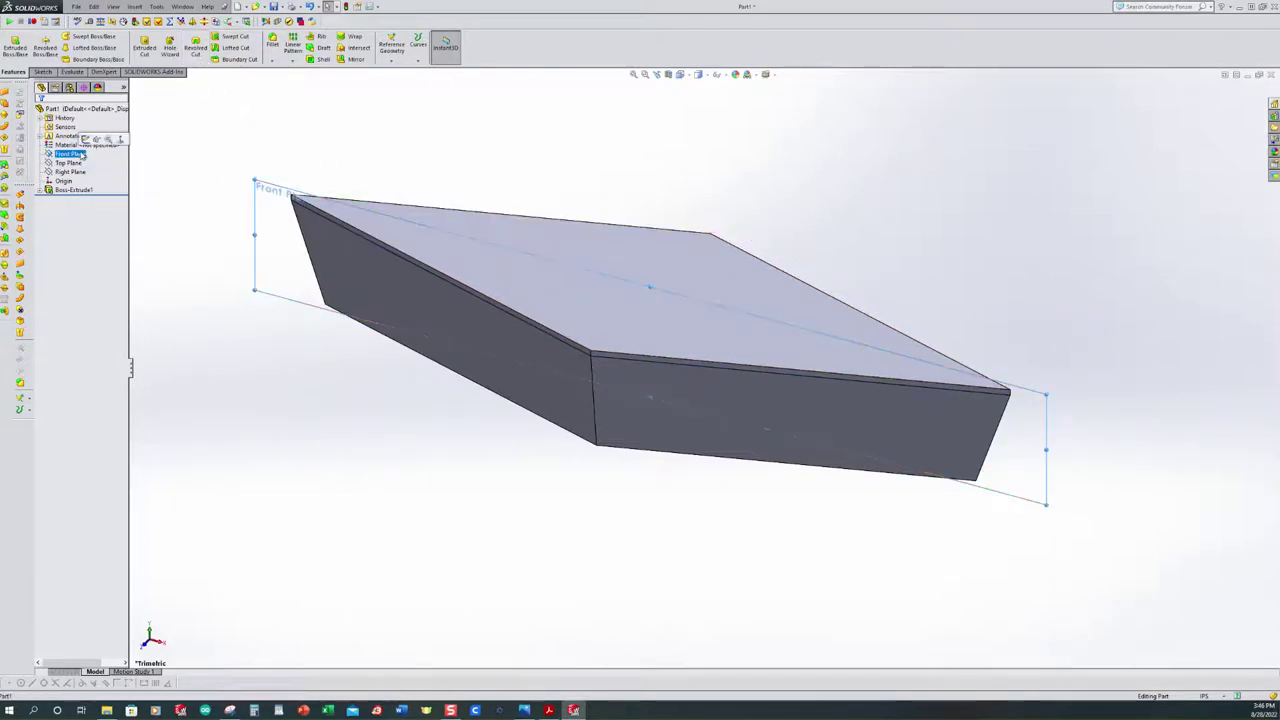
{"action": "left_click", "coordinate": [197, 48]}
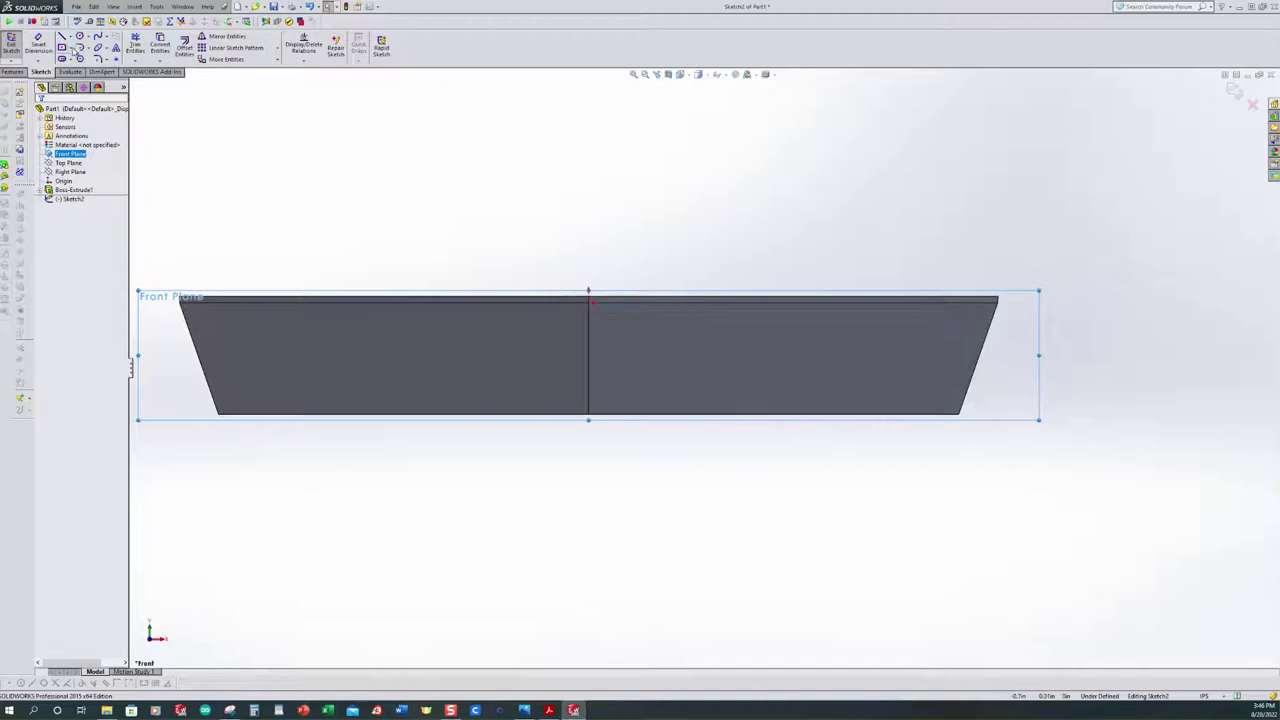
{"action": "left_click", "coordinate": [61, 37]}
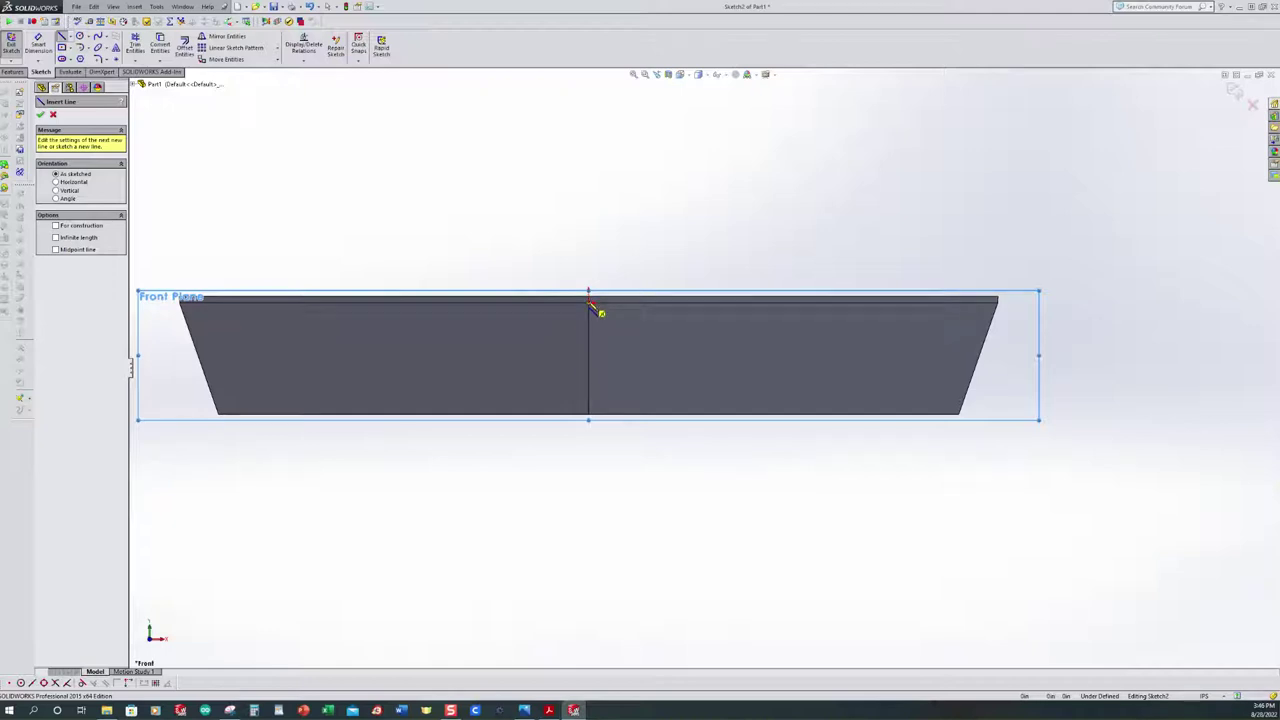
{"action": "left_click_drag", "start_coordinate": [588, 296], "coordinate": [588, 414]}
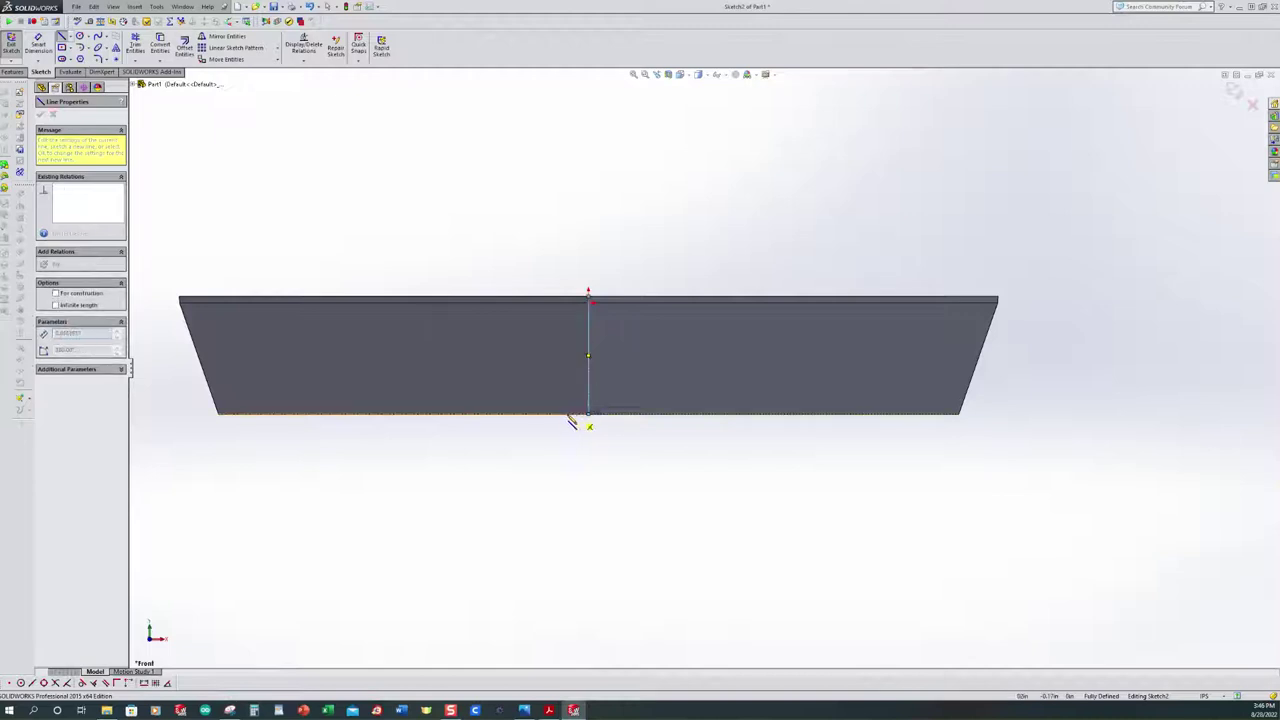
{"action": "left_click", "coordinate": [552, 414]}
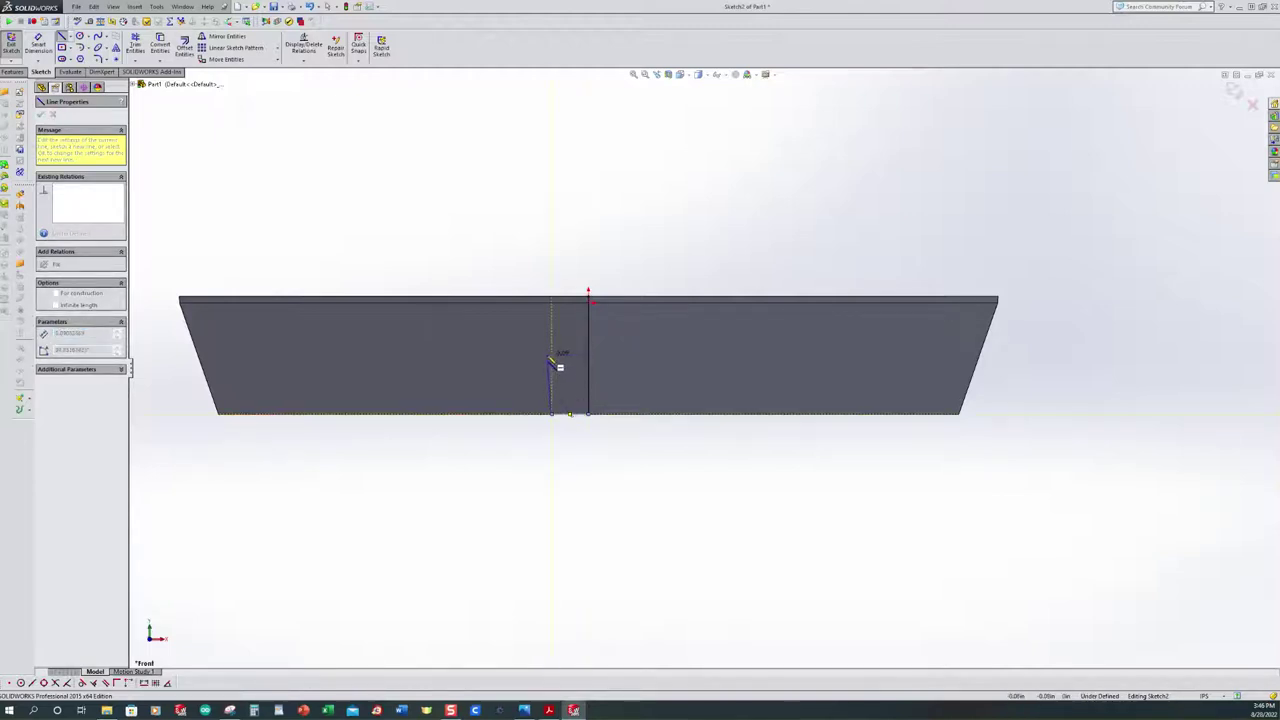
Complete the closed hole half-profile with a vertical lower wall, an outward-flaring arc, a vertical upper wall and a top line about 0.09 in long
{"action": "scroll", "coordinate": [560, 360], "scroll_direction": "down", "scroll_amount": 1}
{"action": "scroll", "coordinate": [560, 360], "scroll_direction": "up", "scroll_amount": 1}
{"action": "left_click", "coordinate": [566, 356]}
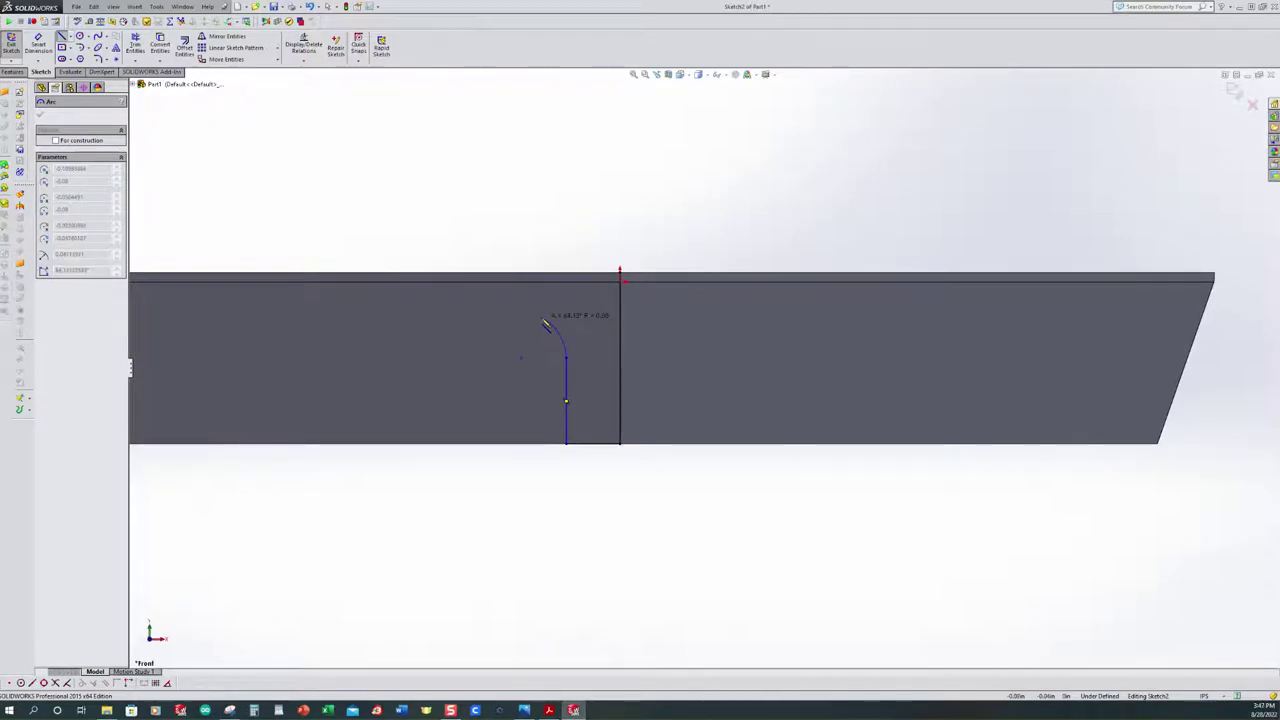
{"action": "left_click", "coordinate": [534, 312]}
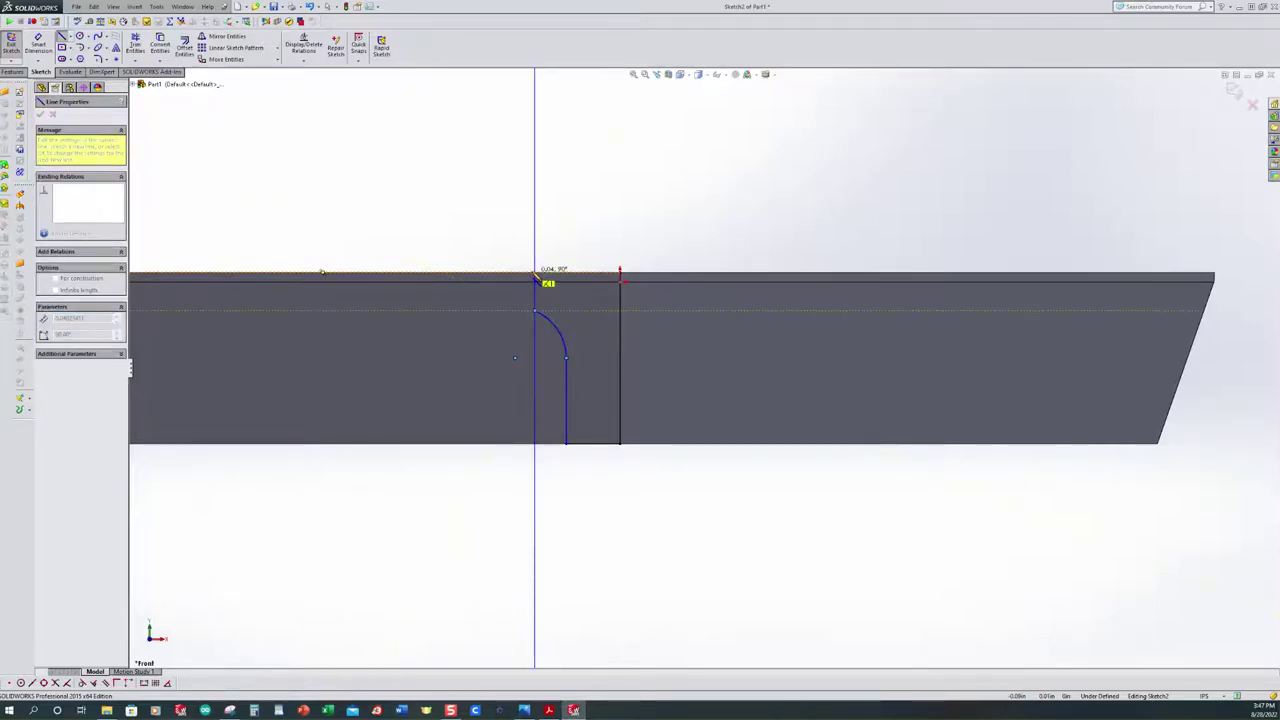
{"action": "left_click", "coordinate": [543, 278]}
{"action": "left_click", "coordinate": [620, 279]}
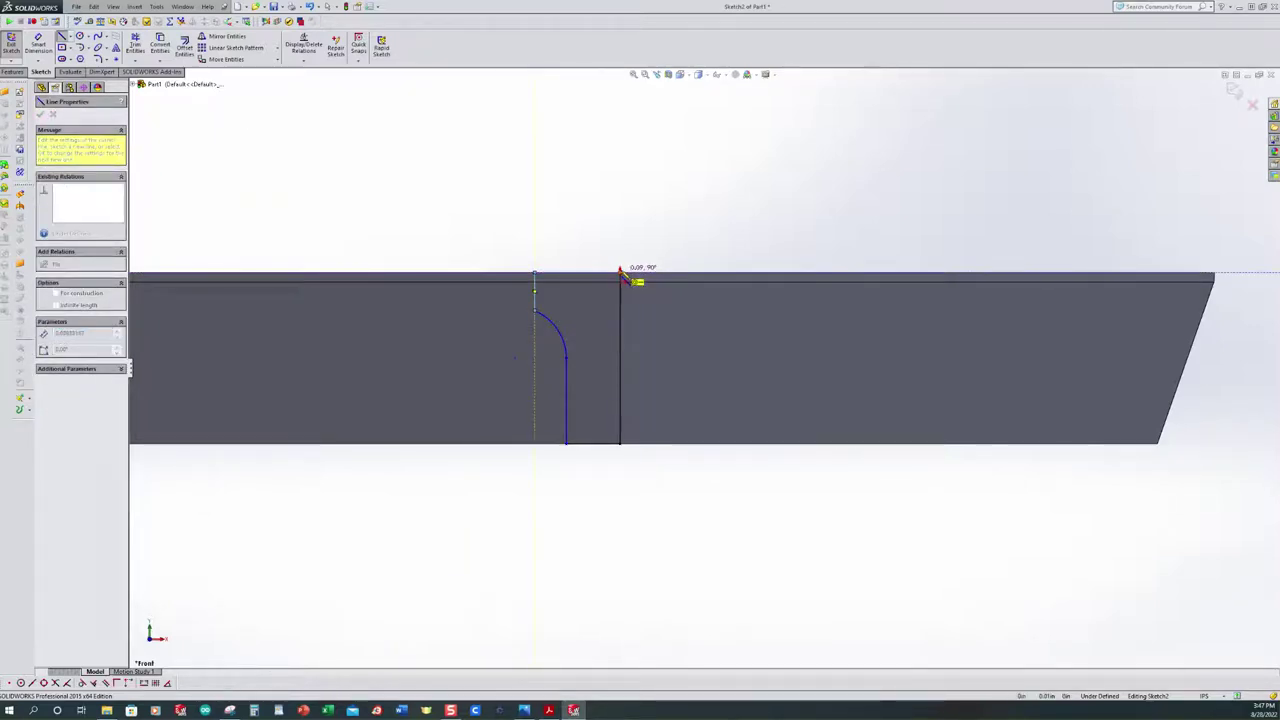
{"action": "double_click", "coordinate": [620, 272]}
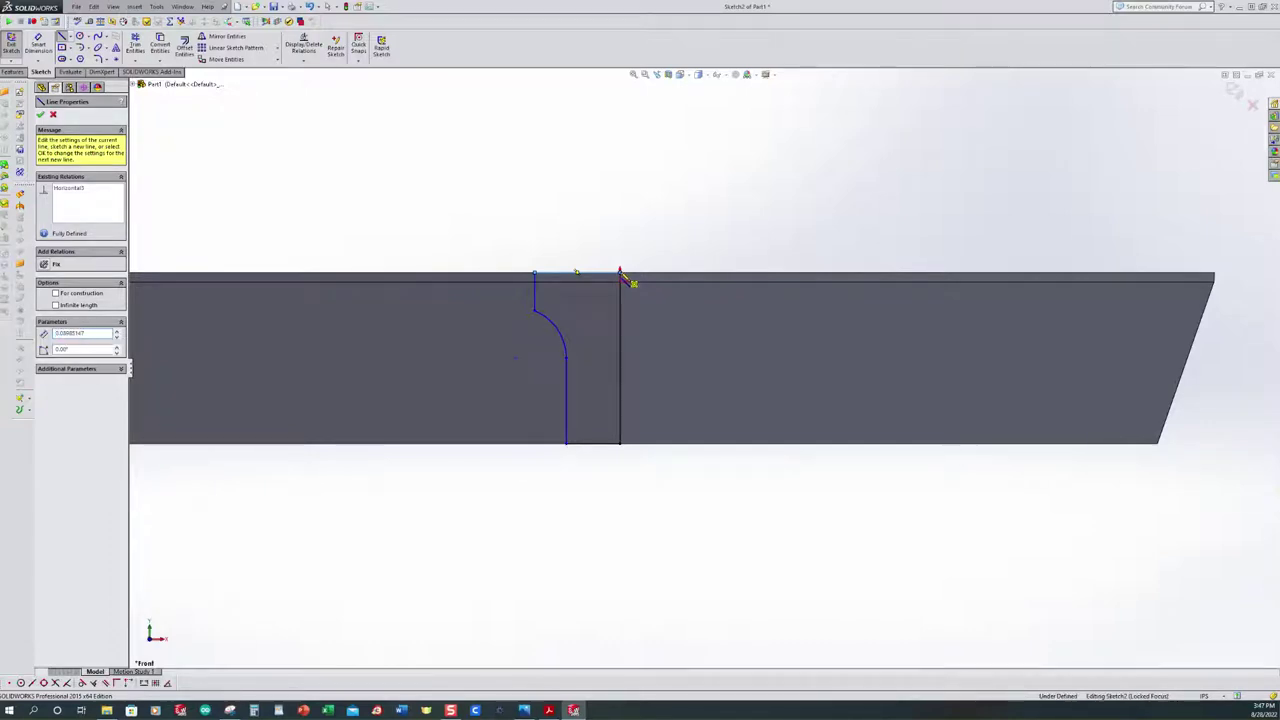
Sketch a vertical construction line about 0.1 in long upward from the profile's top end on the hole axis
{"action": "left_click", "coordinate": [627, 277]}
{"action": "double_click", "coordinate": [621, 182]}
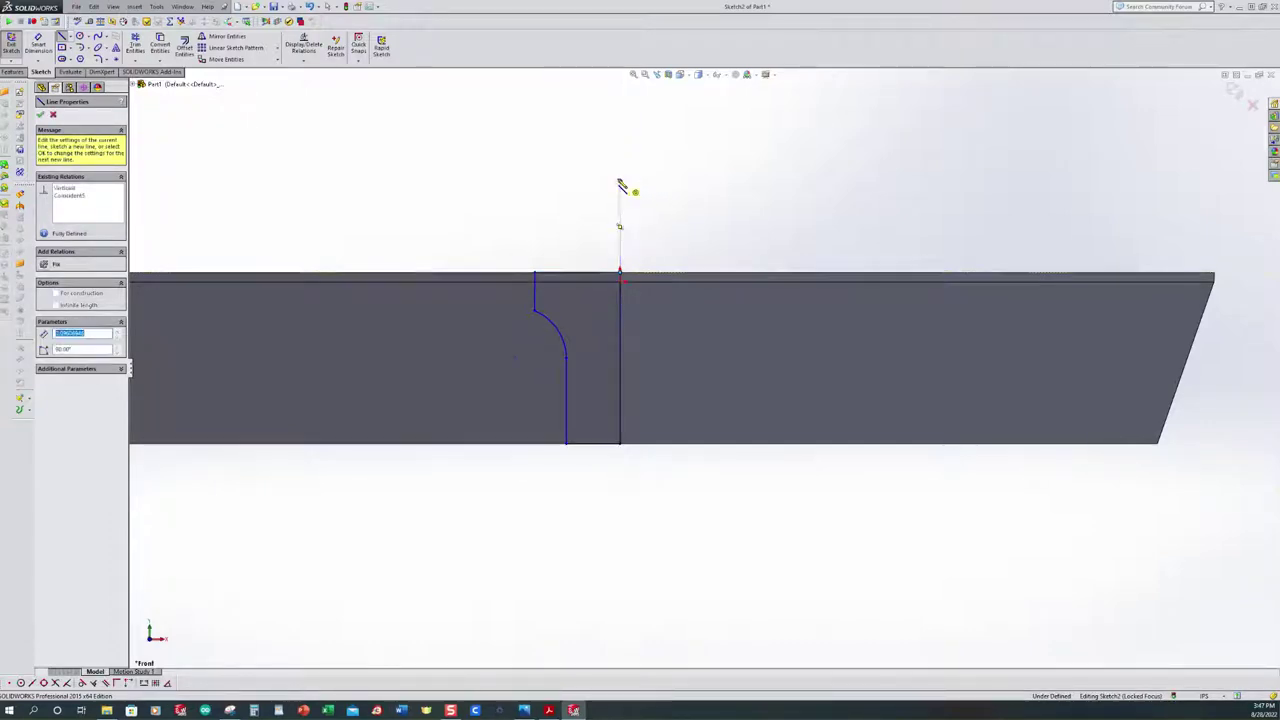
{"action": "left_click", "coordinate": [56, 293]}
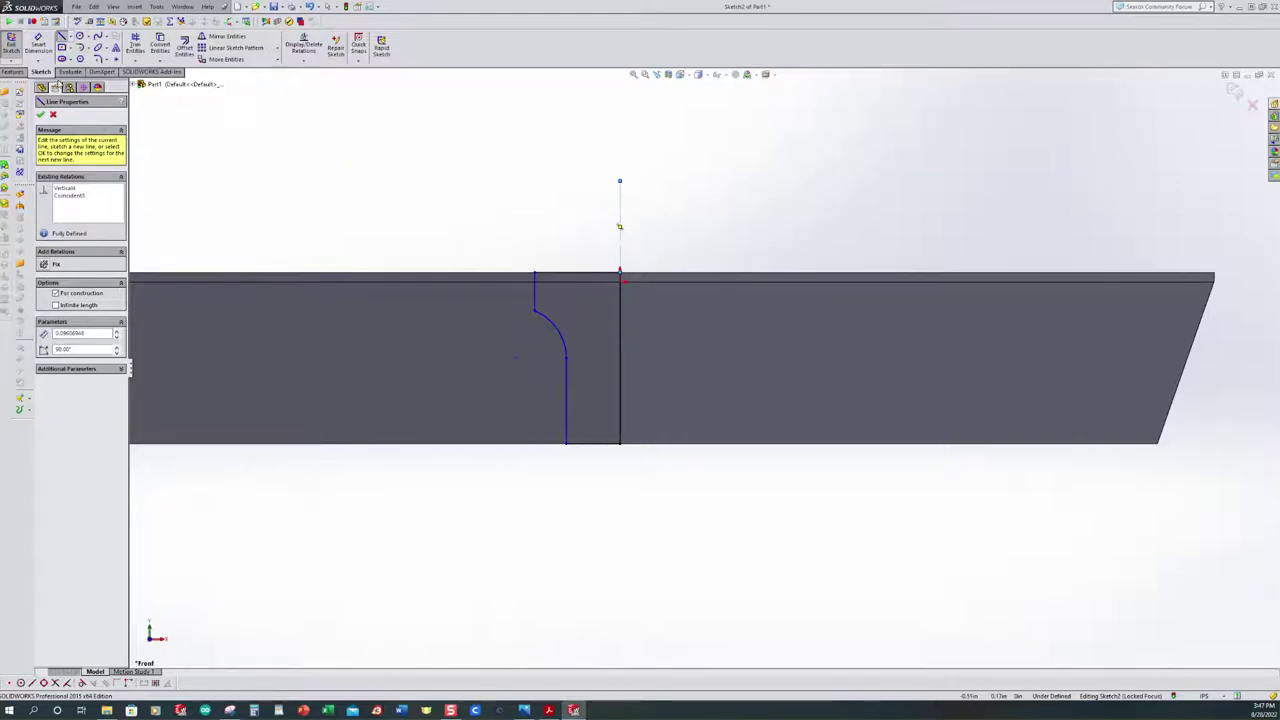
Check the hole dimensions in the PDF drawing and dimension the profile's arc with a .08 in radius
{"action": "left_click", "coordinate": [39, 44]}
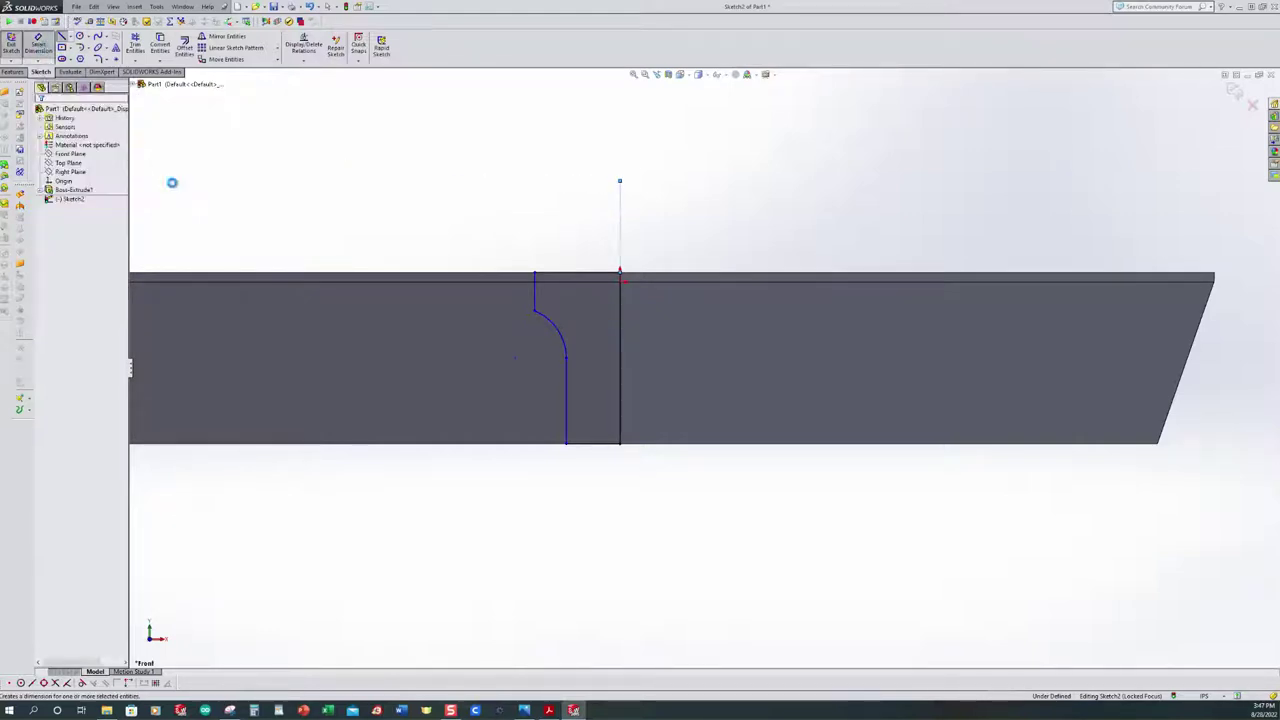
{"action": "left_click", "coordinate": [549, 710]}
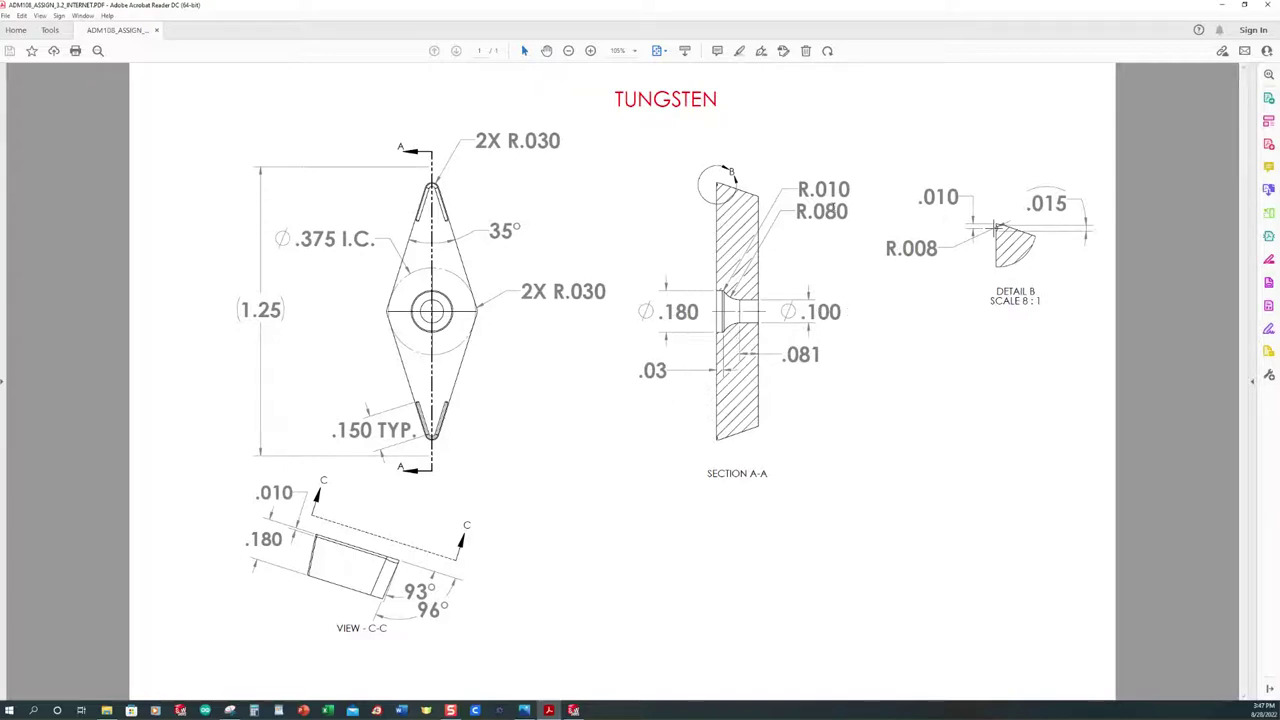
{"action": "left_click", "coordinate": [574, 711]}
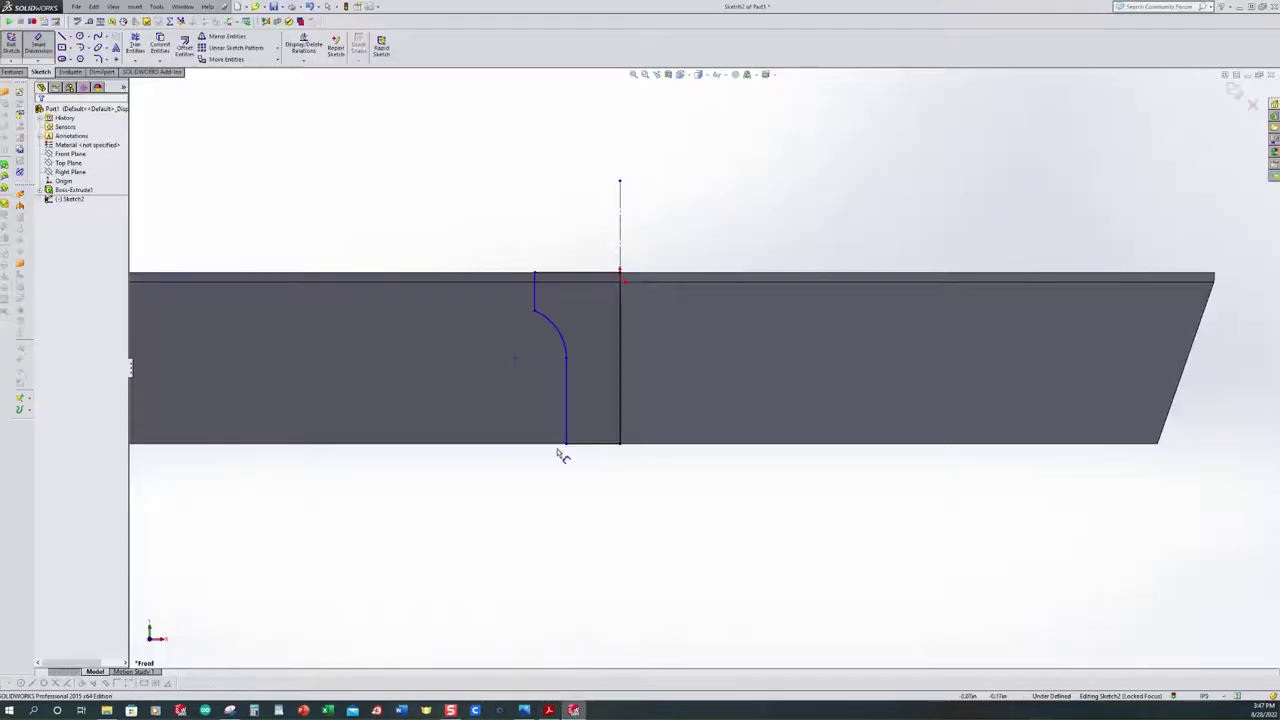
{"action": "left_click", "coordinate": [556, 331]}
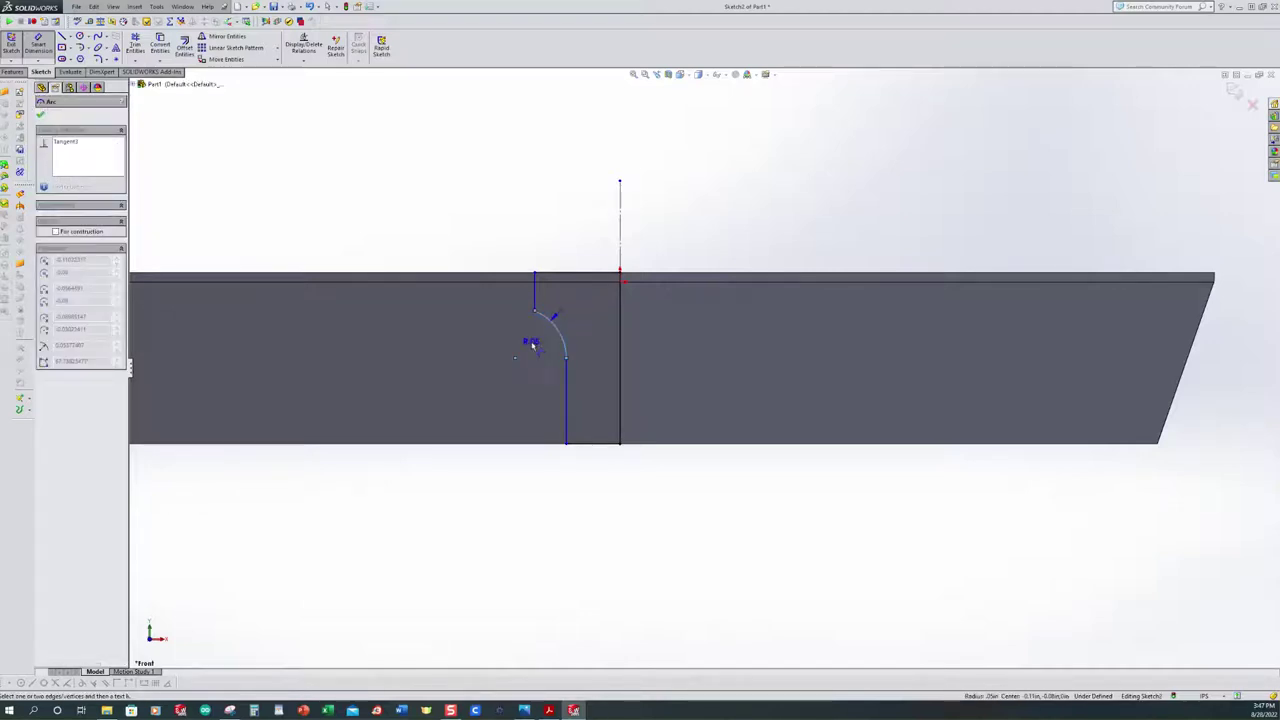
{"action": "left_click", "coordinate": [531, 343]}
{"action": "key", "text": "Return"}
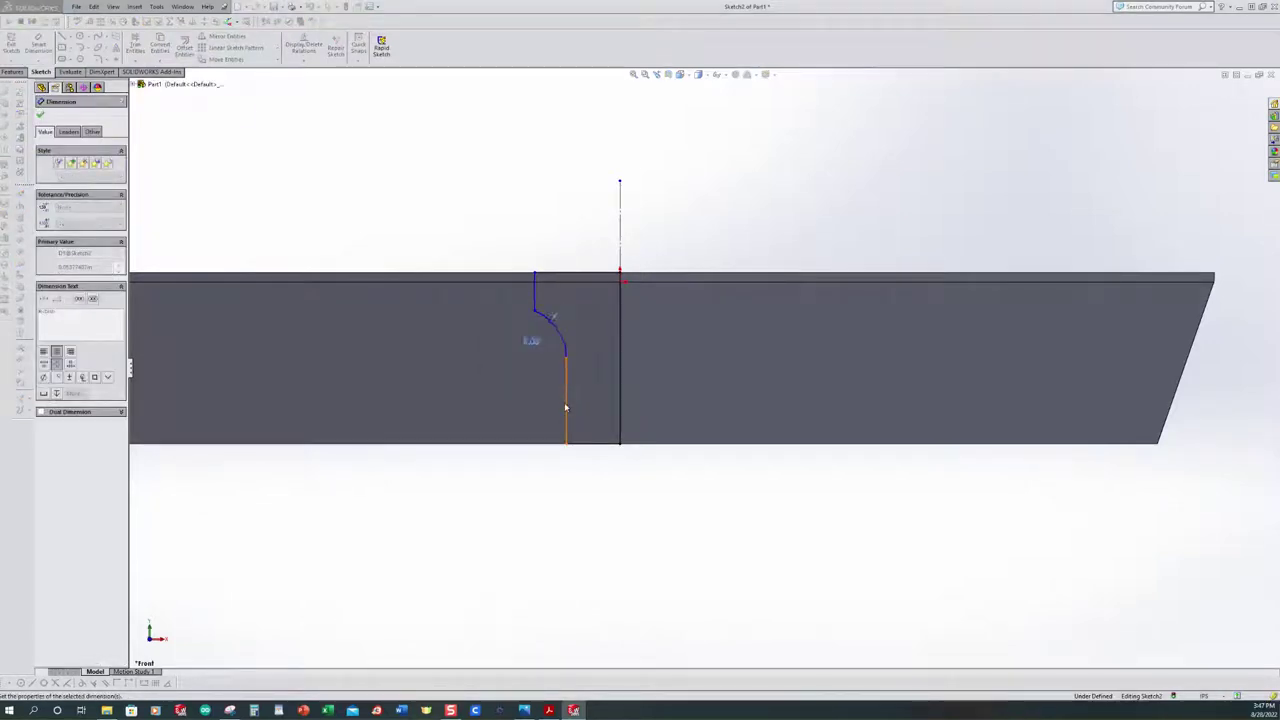
Dimension the length of the profile's upper vertical wall as .03 in
{"action": "left_click", "coordinate": [536, 300]}
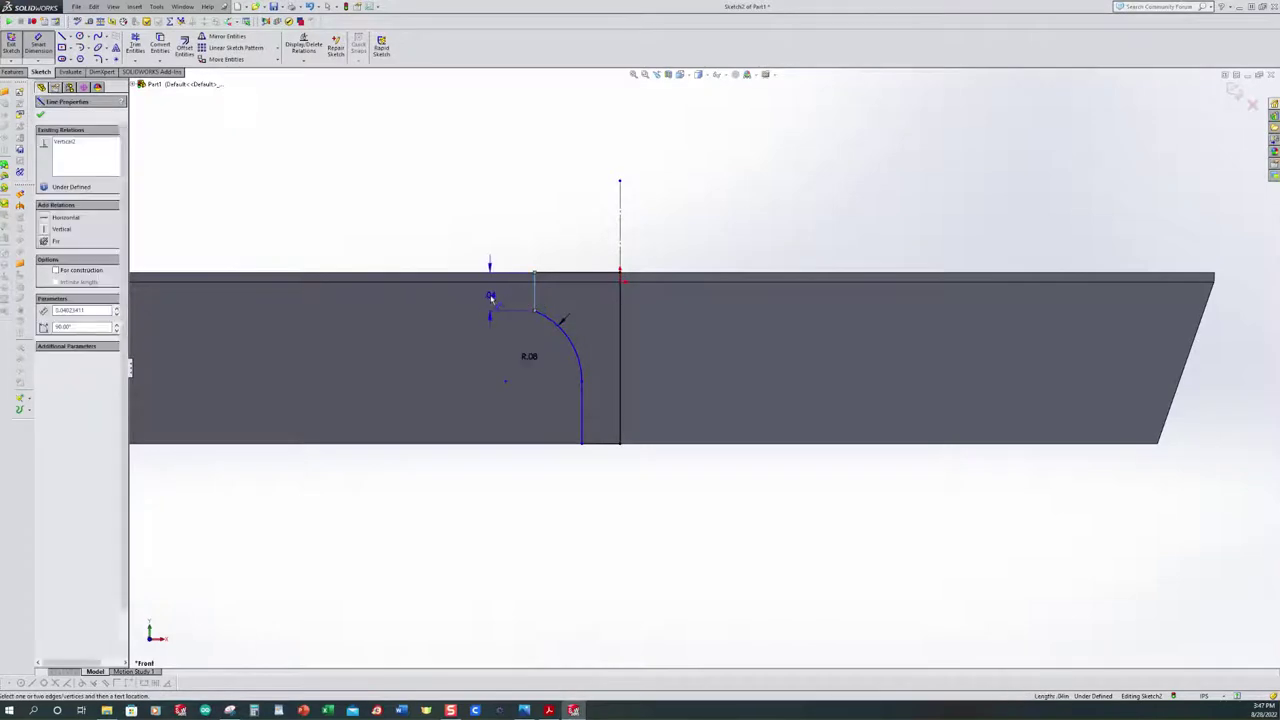
{"action": "left_click", "coordinate": [492, 298]}
{"action": "key", "text": "Return"}
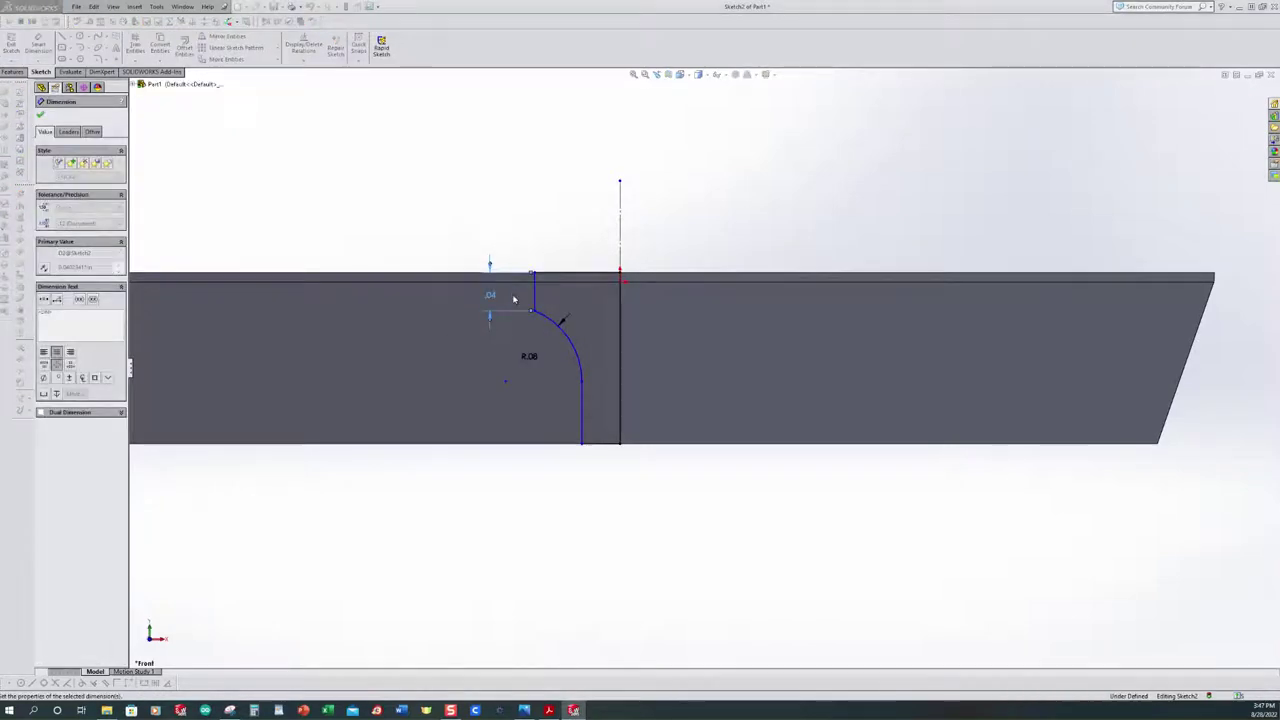
{"action": "scroll", "coordinate": [763, 423], "scroll_direction": "down", "scroll_amount": 2}
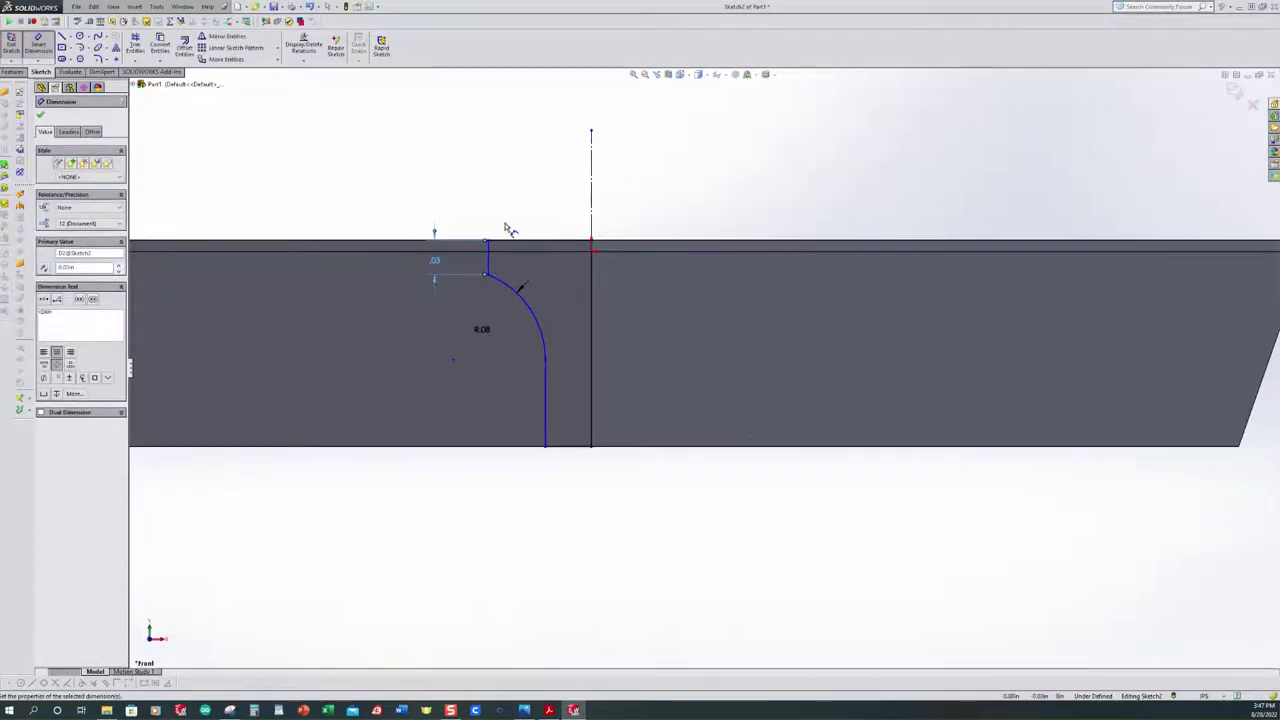
Dimension the lower vertical wall across the construction line as a .1 in diameter
{"action": "left_click", "coordinate": [548, 421]}
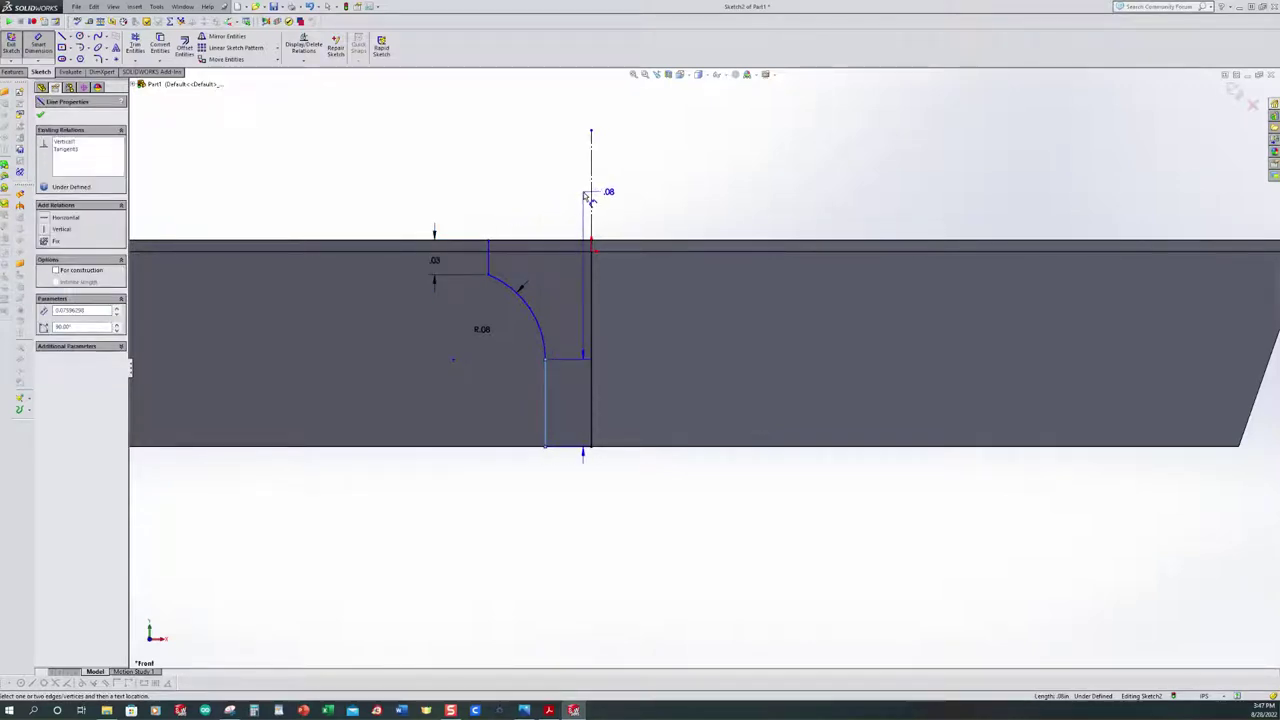
{"action": "left_click", "coordinate": [593, 198]}
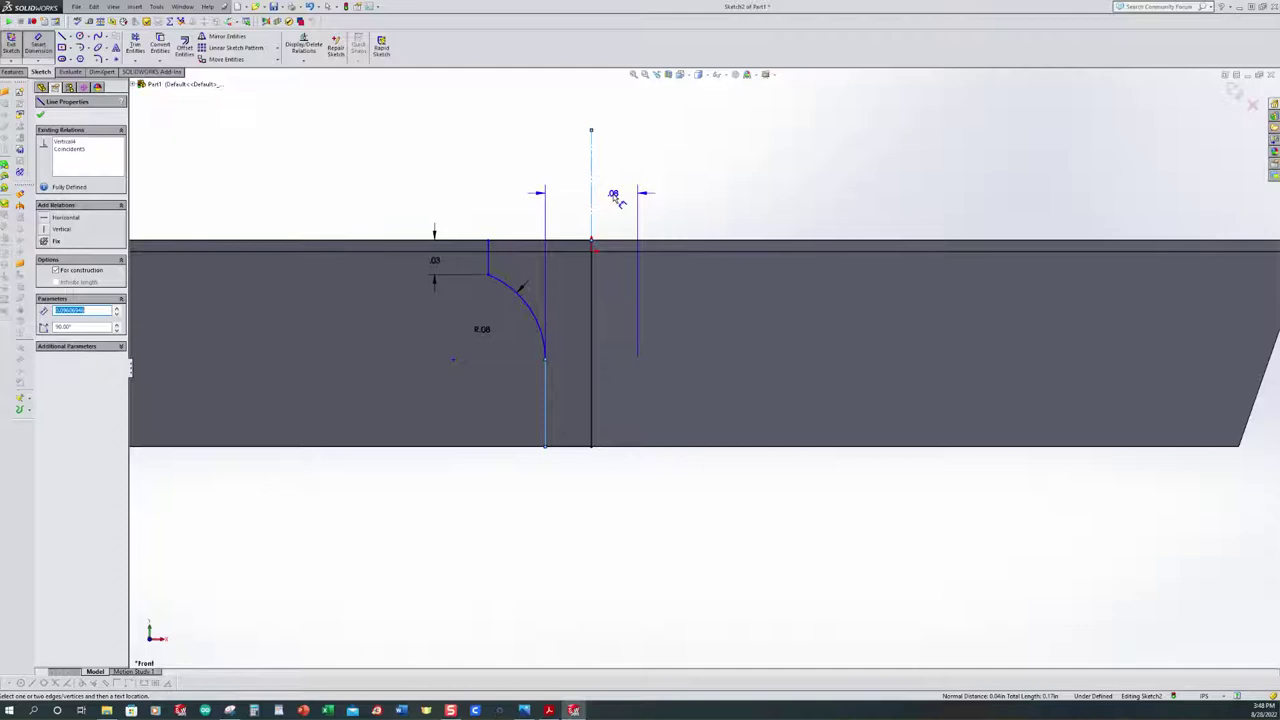
{"action": "left_click", "coordinate": [617, 196]}
{"action": "type", "text": ".1"}
{"action": "key", "text": "Return"}
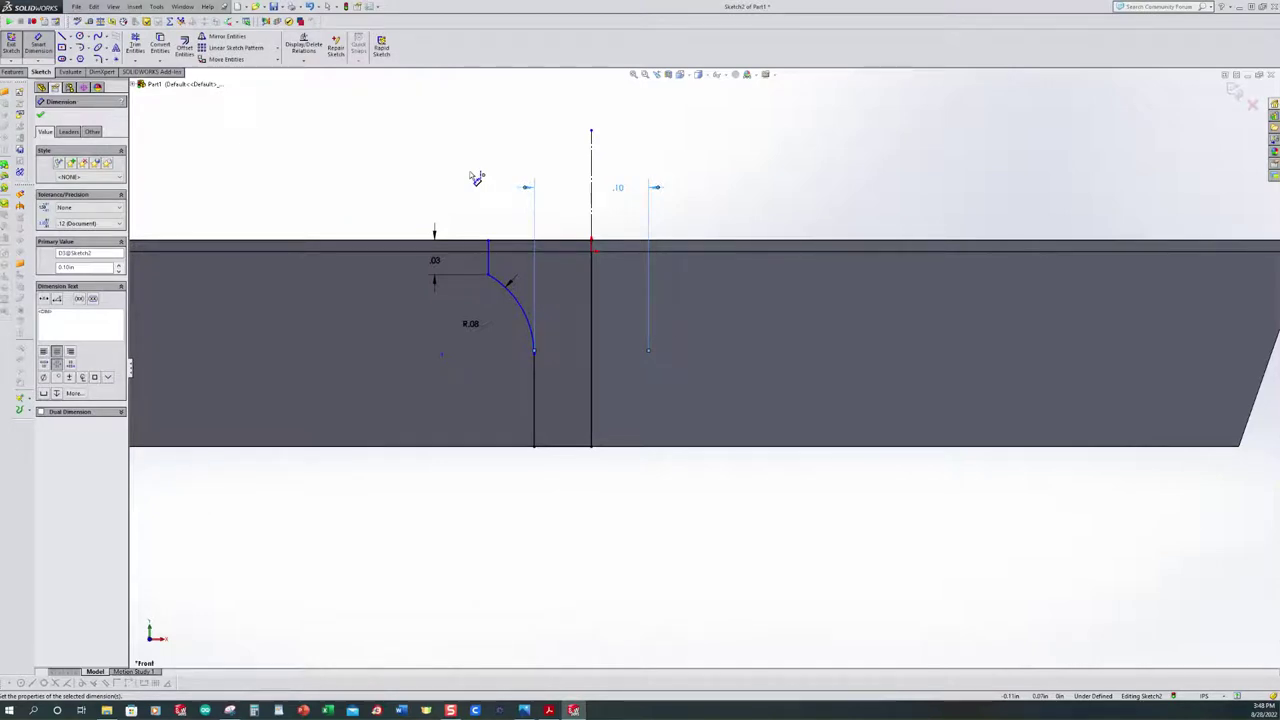
Dimension the upper vertical wall across the construction line as a .18 in diameter
{"action": "left_click", "coordinate": [491, 261]}
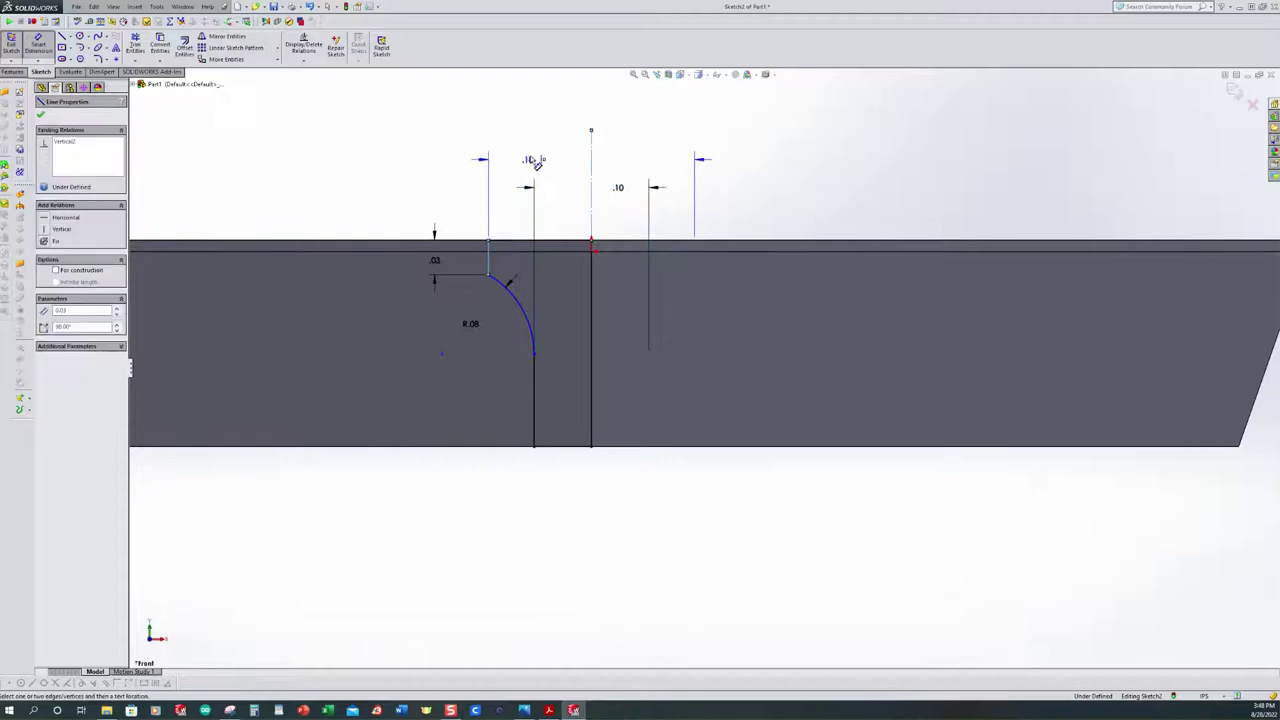
{"action": "left_click", "coordinate": [543, 134]}
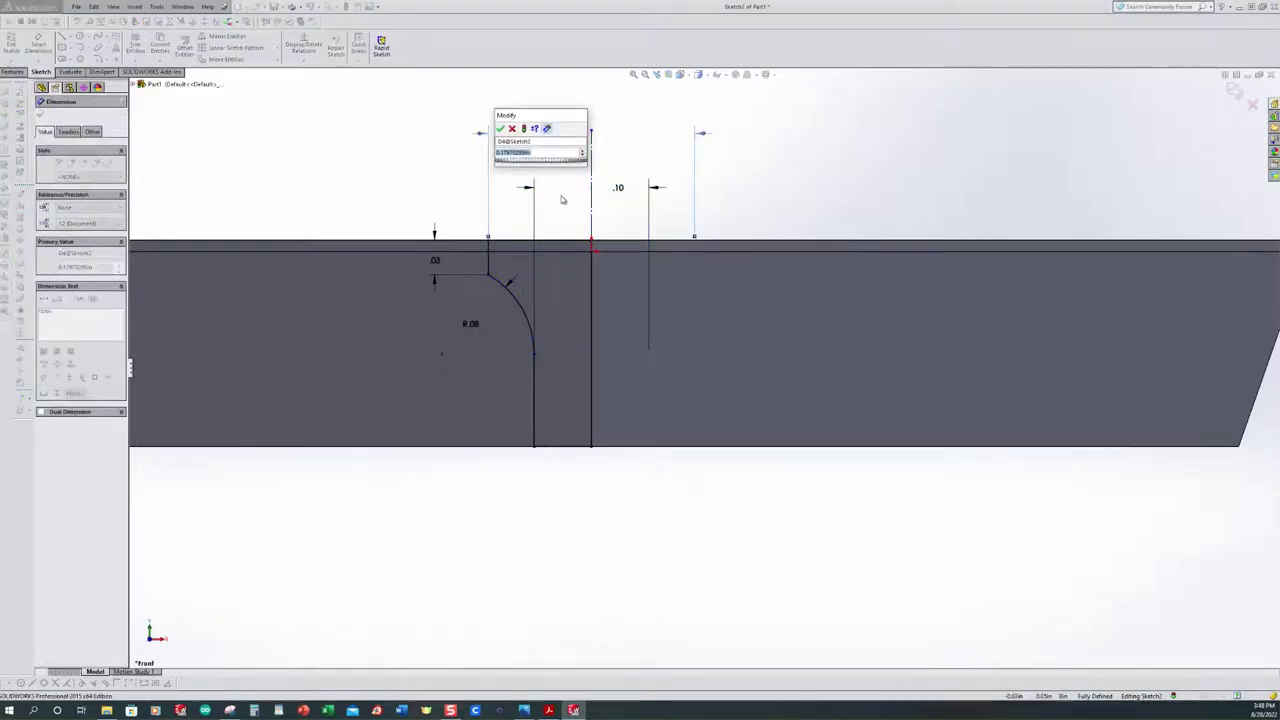
{"action": "type", "text": ".18"}
{"action": "key", "text": "Return"}
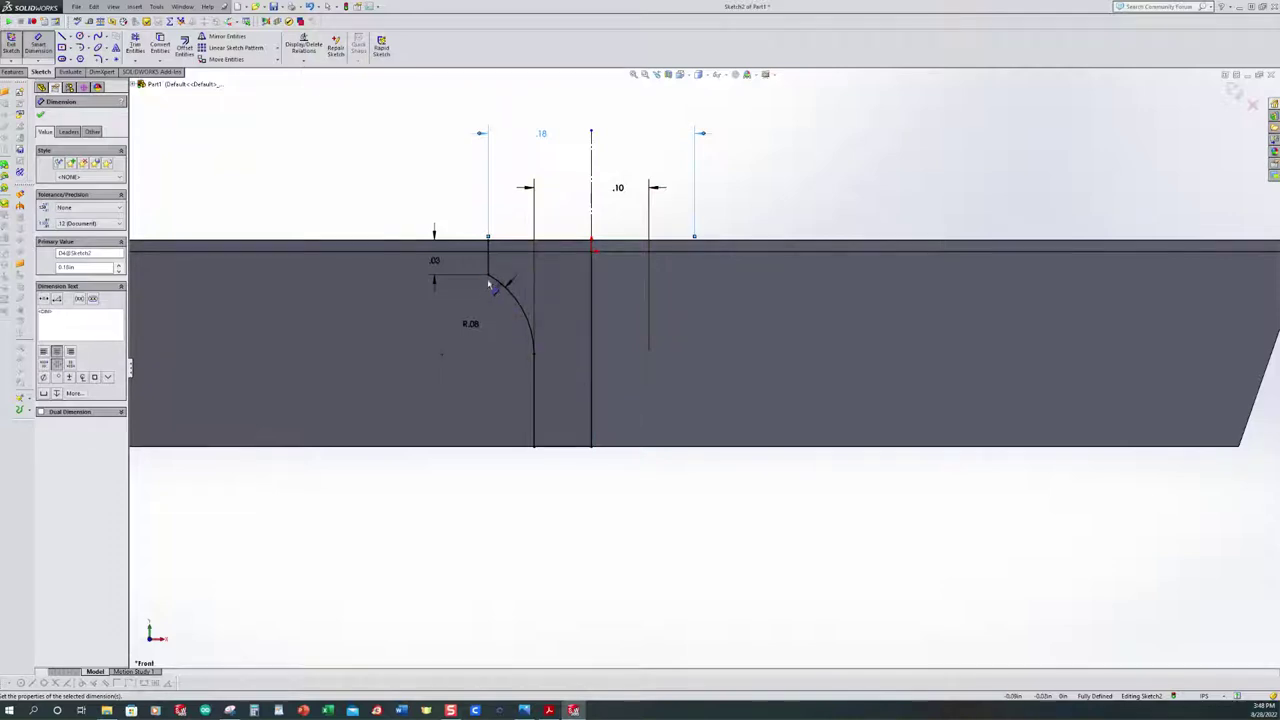
Add a 0.01 in sketch fillet at the corner between the upper wall and the arc, and finish the sketch
{"action": "left_click", "coordinate": [97, 59]}
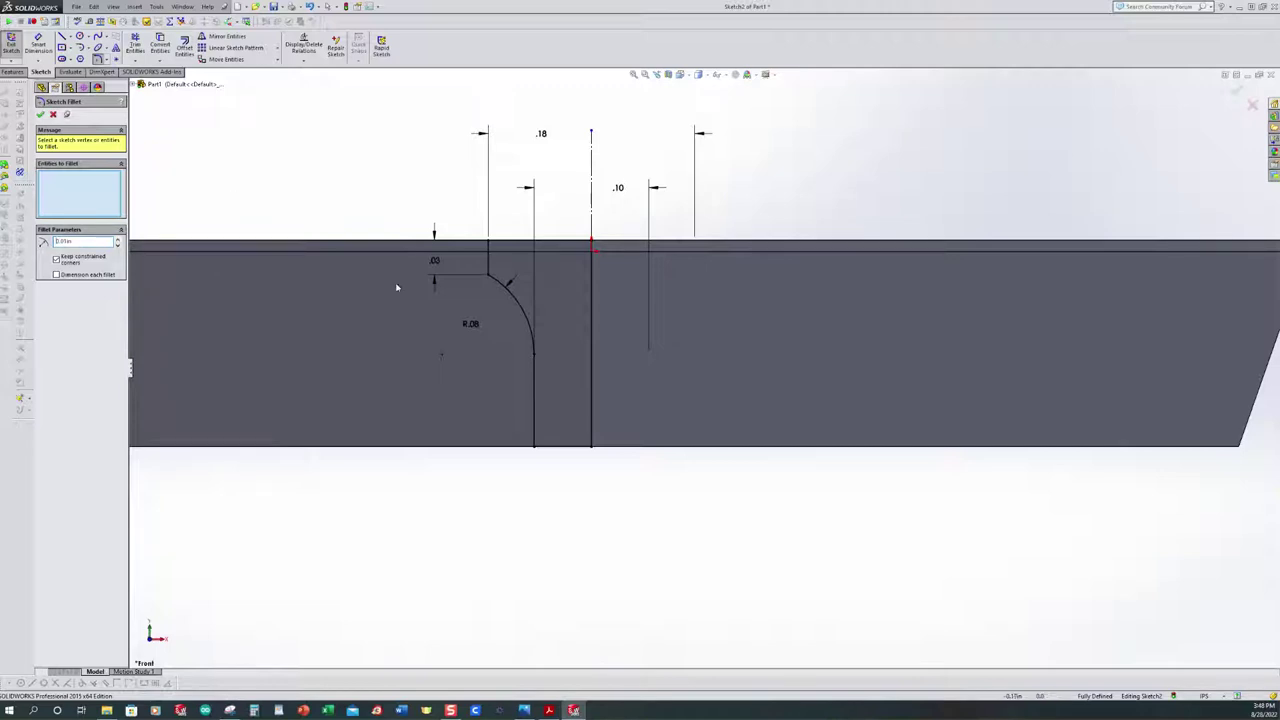
{"action": "left_click", "coordinate": [491, 279]}
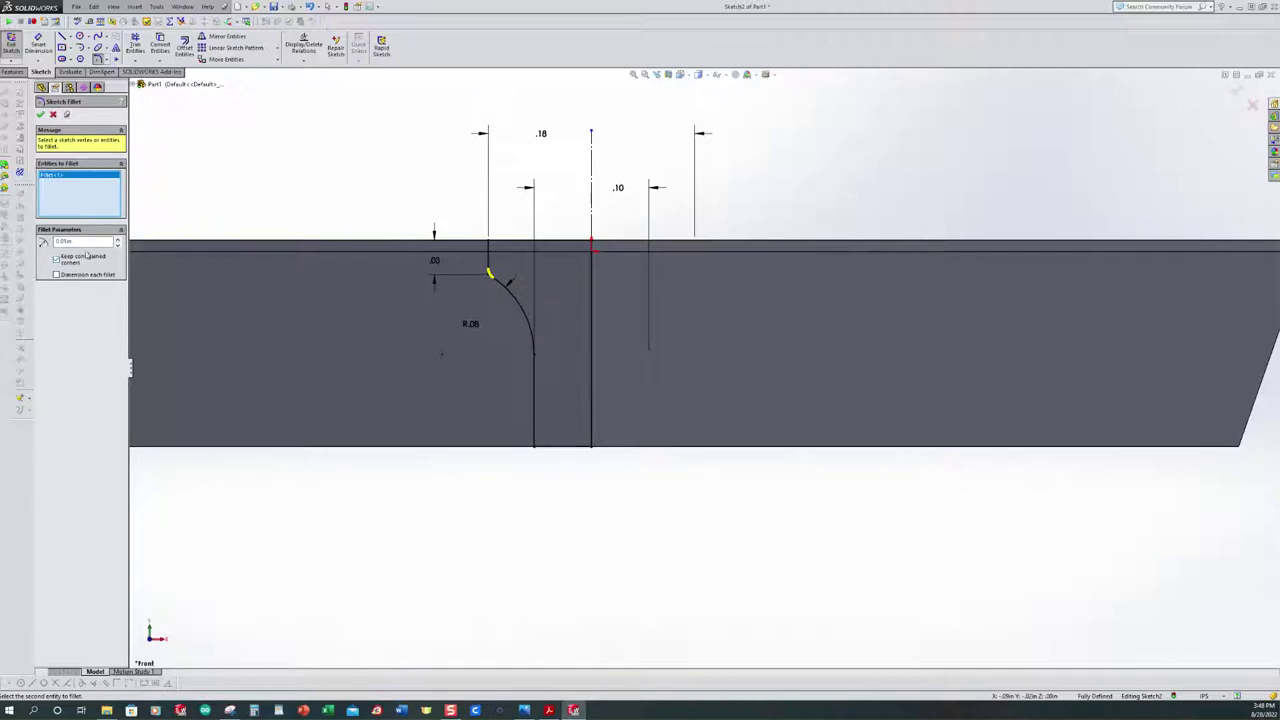
{"action": "left_click", "coordinate": [41, 114]}
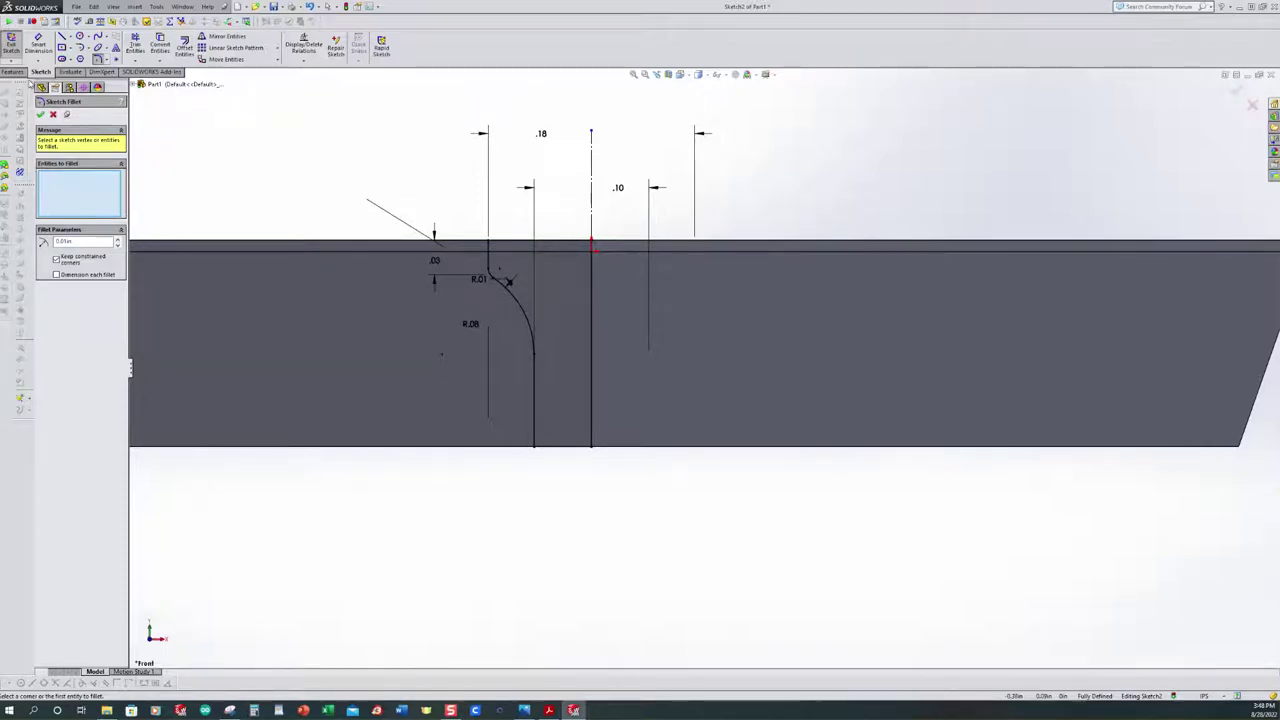
{"action": "left_click", "coordinate": [41, 114]}
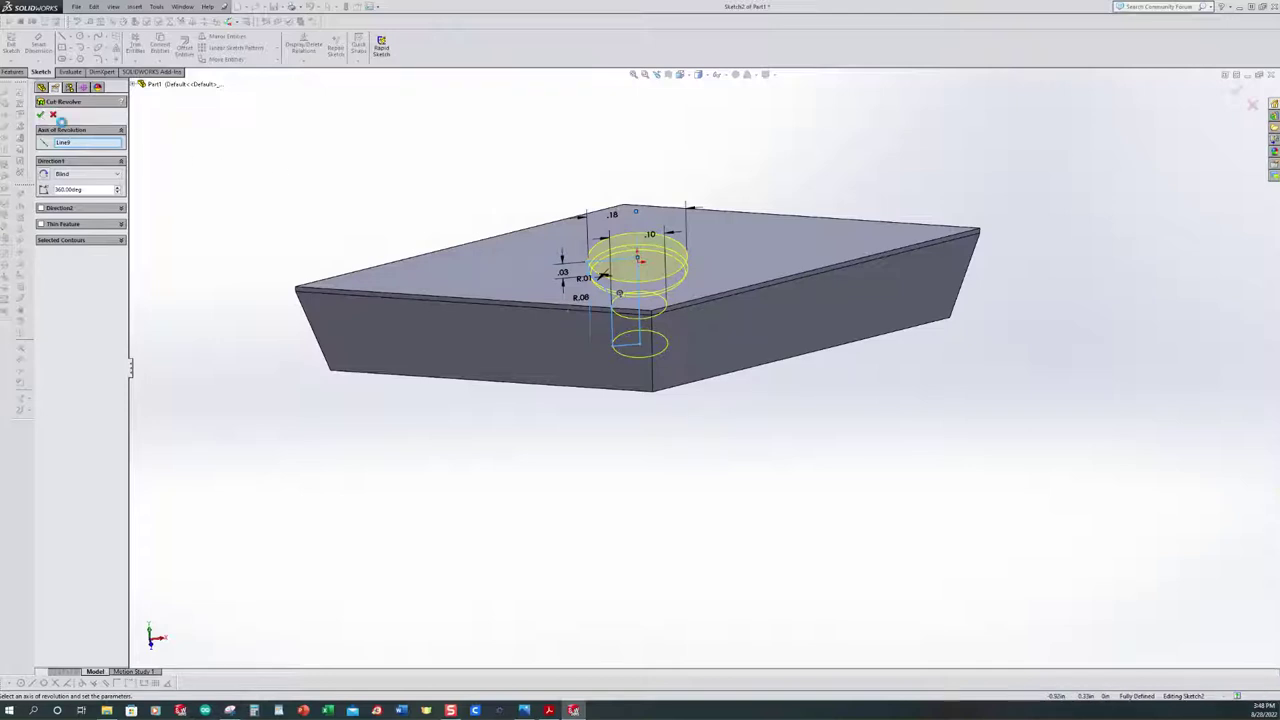
Accept the 360° revolved cut about the vertical line and inspect the countersunk hole in the insert
{"action": "key", "text": "Return"}
{"action": "middle_click_drag", "start_coordinate": [620, 428], "coordinate": [574, 451]}
{"action": "scroll", "coordinate": [585, 351], "scroll_direction": "down", "scroll_amount": 3}
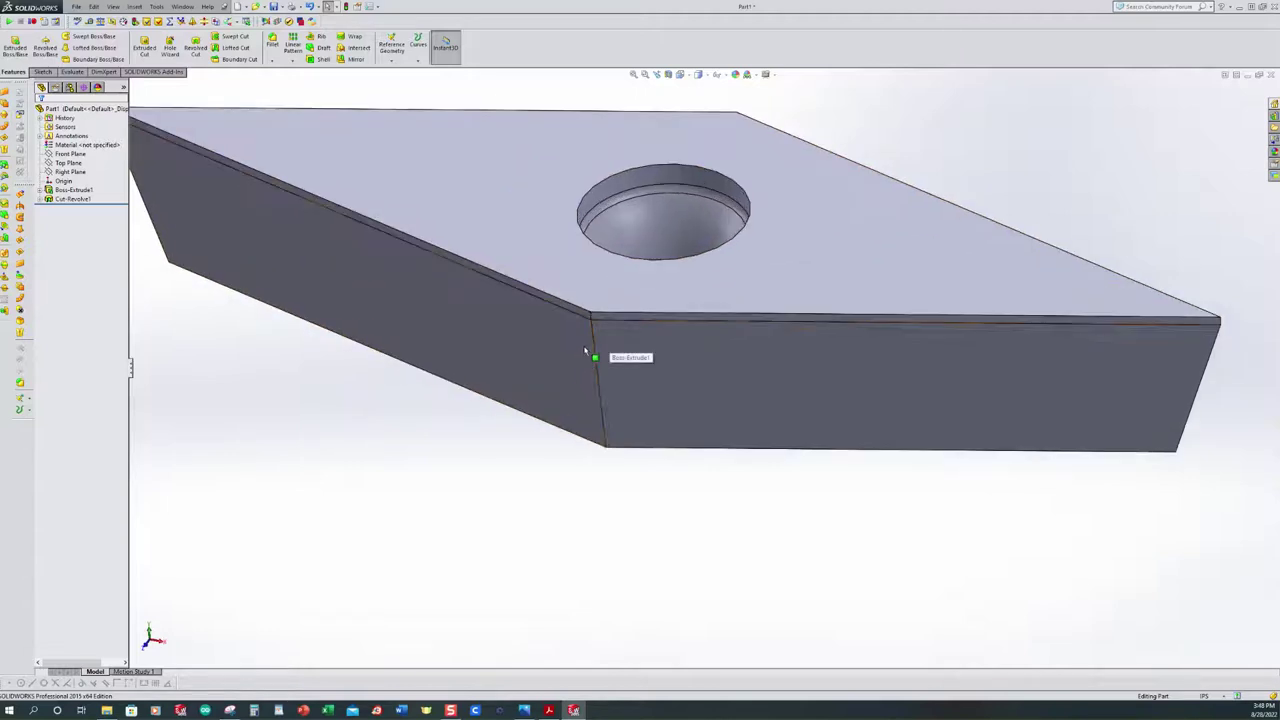
{"action": "scroll", "coordinate": [556, 398], "scroll_direction": "up", "scroll_amount": 3}
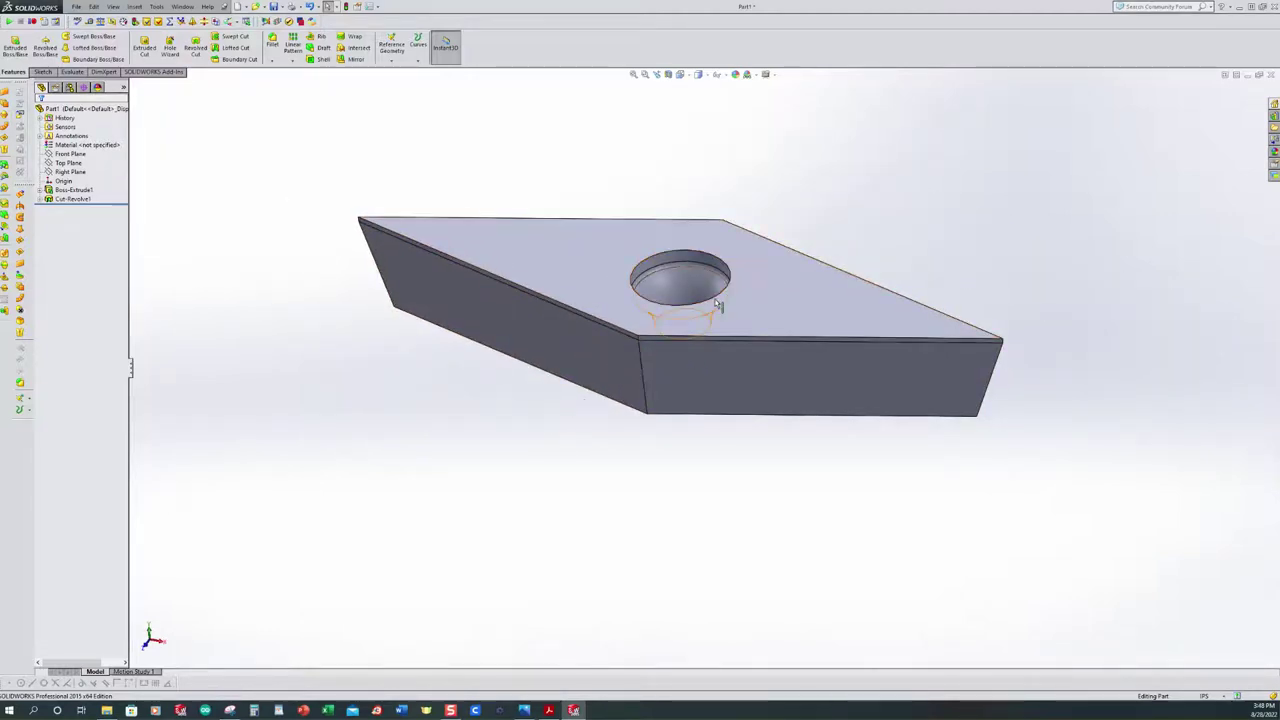
{"action": "scroll", "coordinate": [714, 243], "scroll_direction": "down", "scroll_amount": 1}
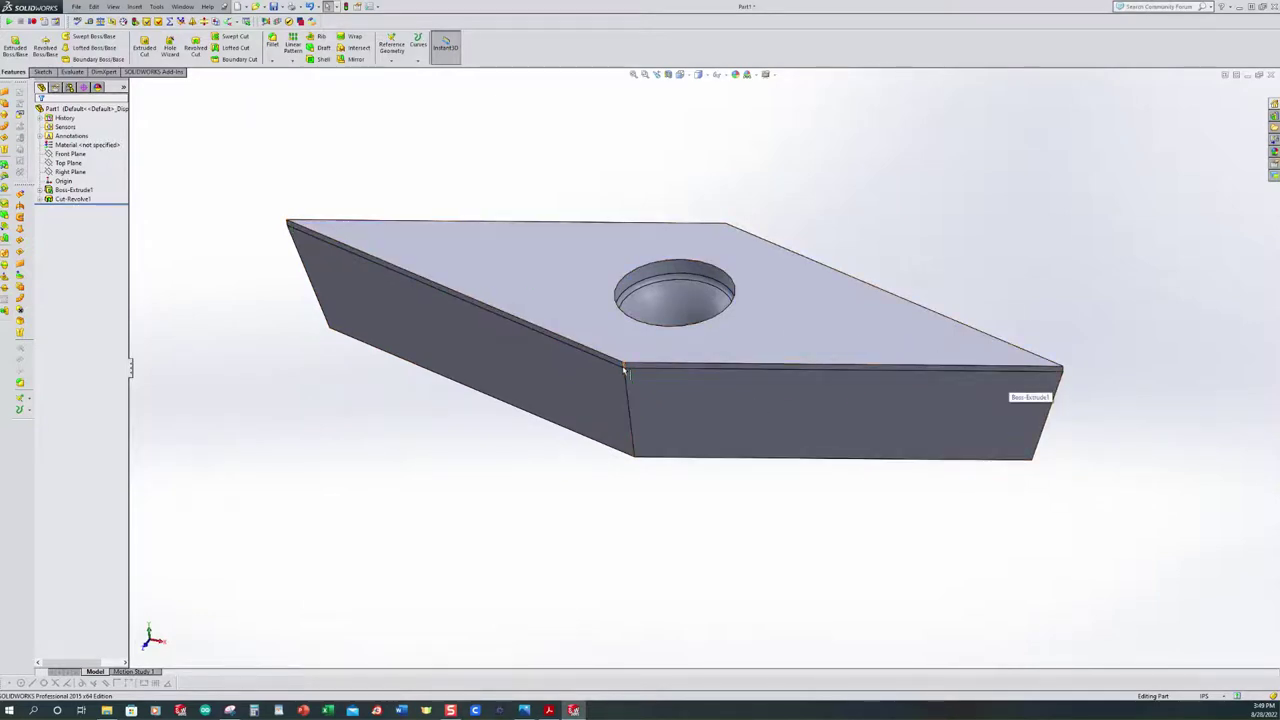
Fillet the upper and lower edge segments at both obtuse corners of the diamond with a 0.03 in radius
{"action": "left_click", "coordinate": [272, 44]}
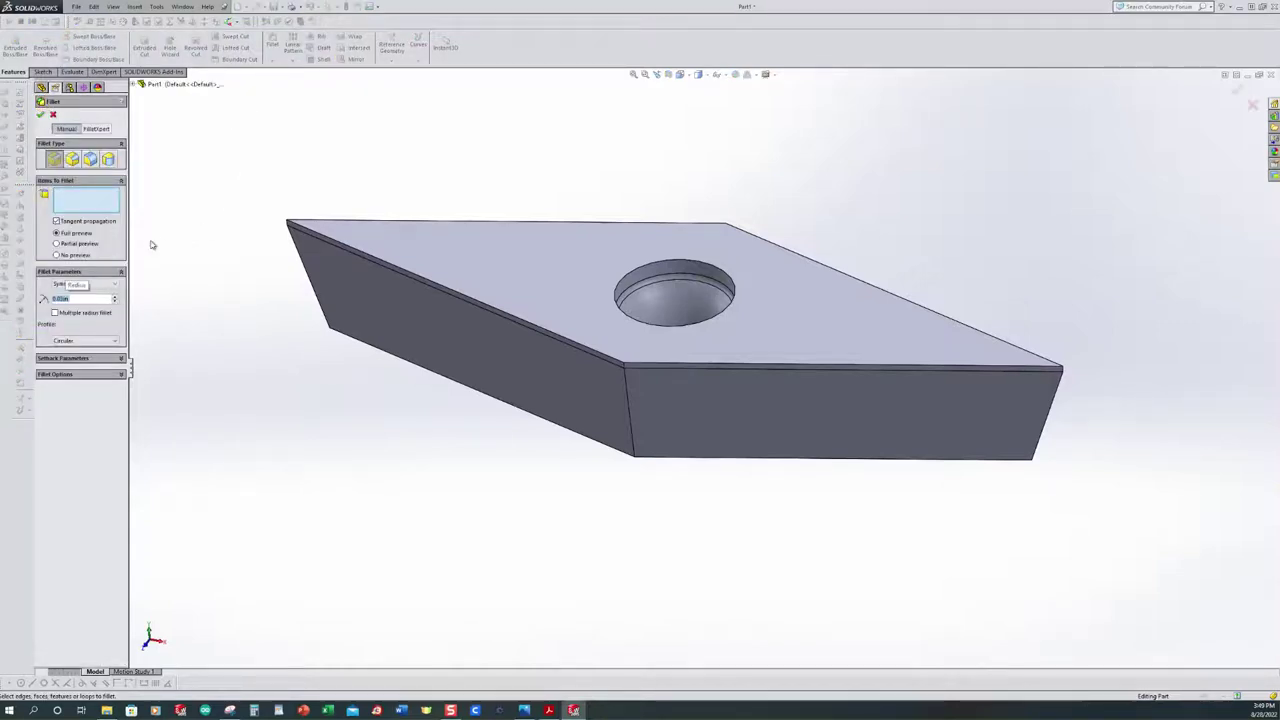
{"action": "scroll", "coordinate": [628, 366], "scroll_direction": "down", "scroll_amount": 3}
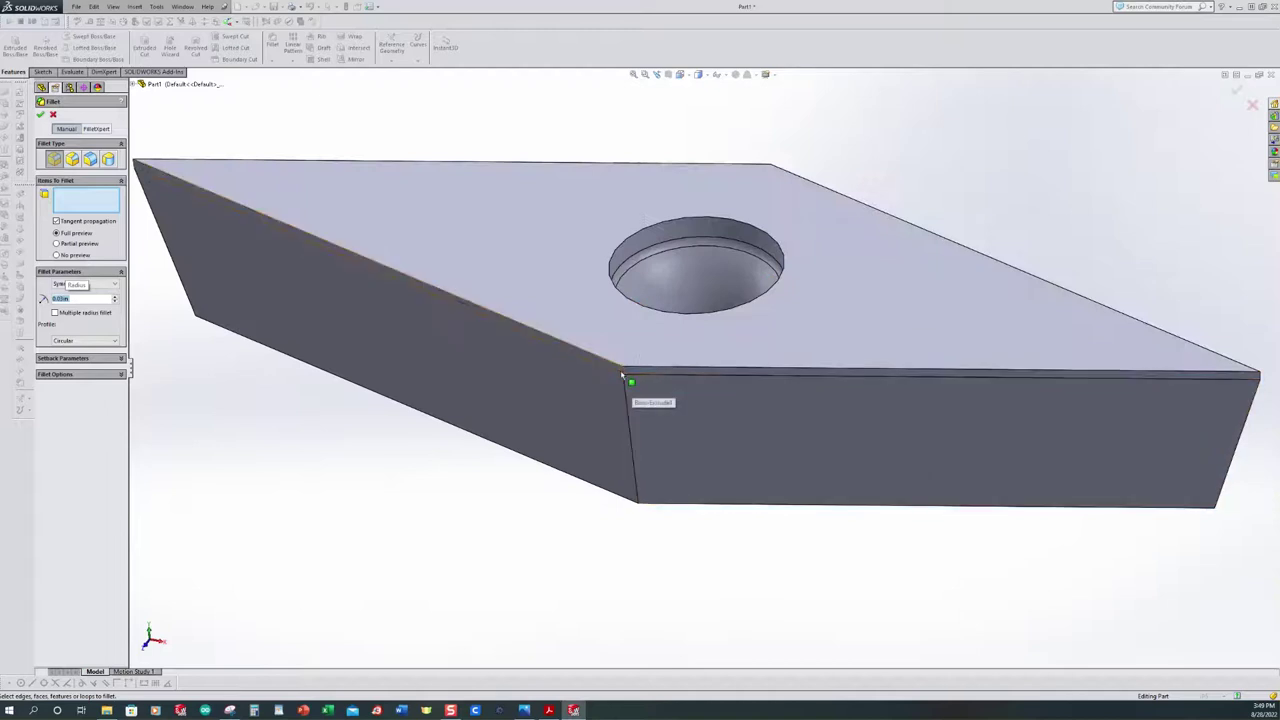
{"action": "left_click", "coordinate": [627, 398]}
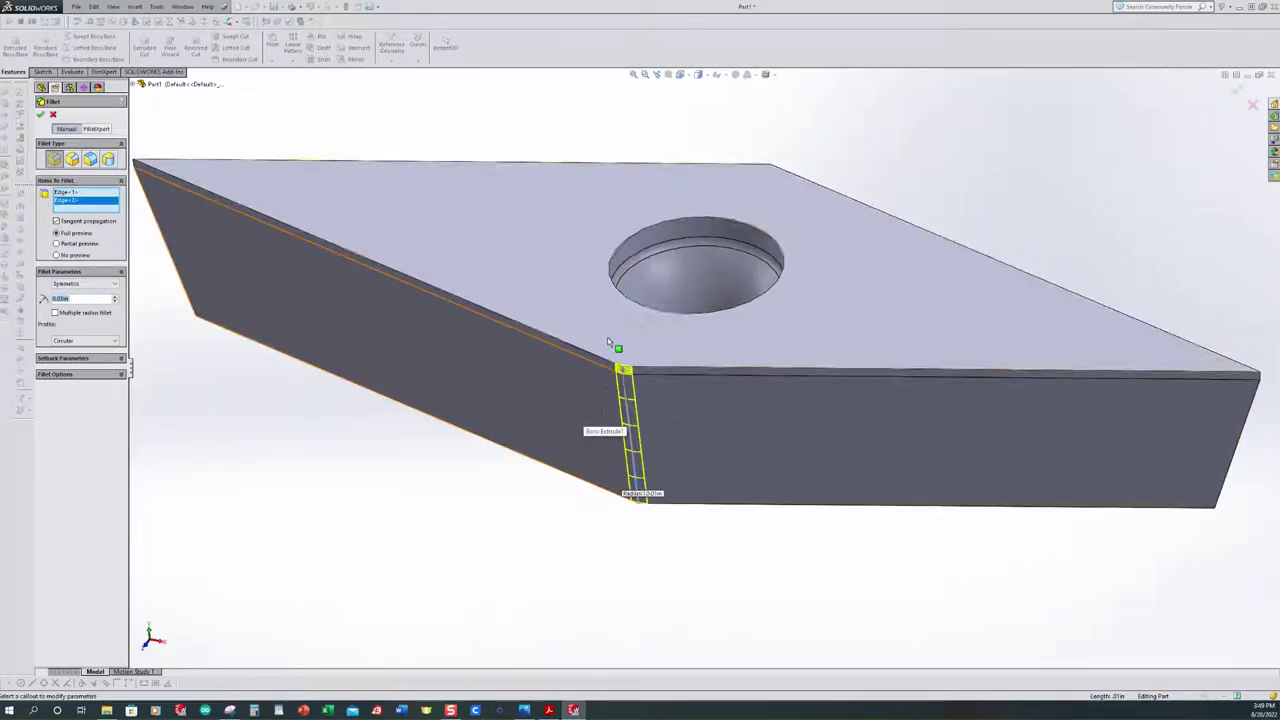
{"action": "left_click", "coordinate": [768, 178]}
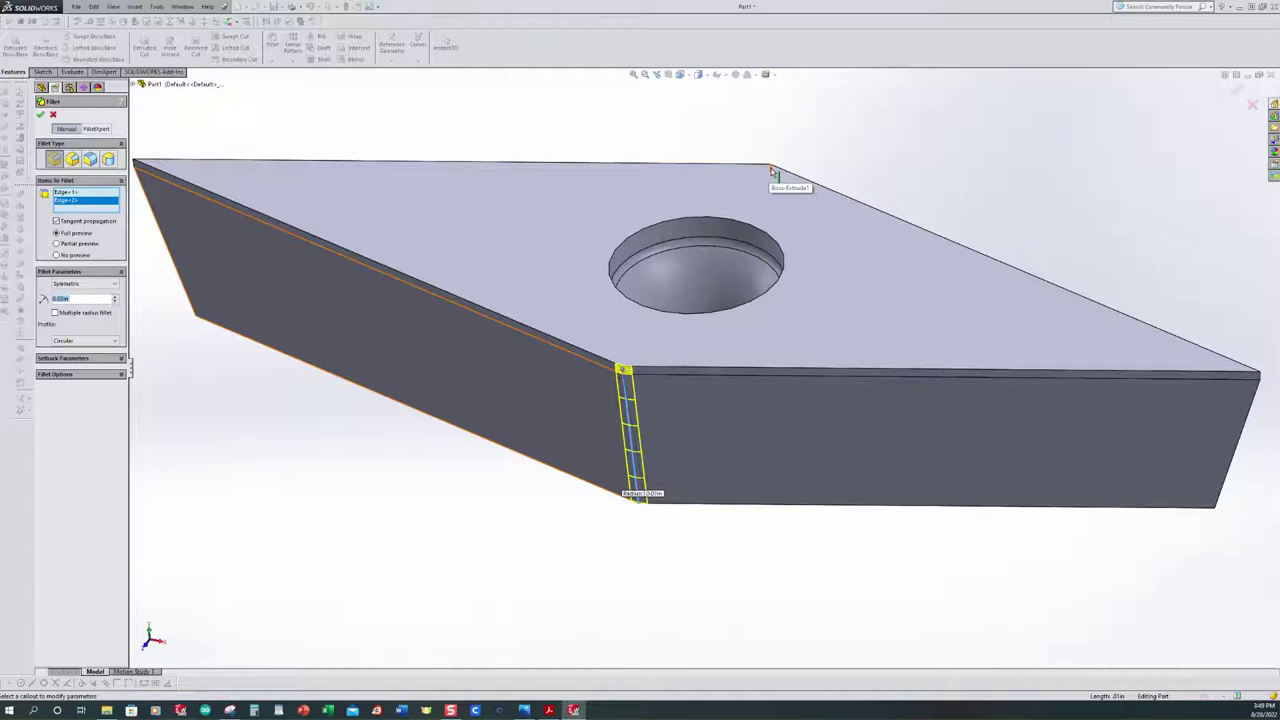
{"action": "left_click", "coordinate": [771, 171]}
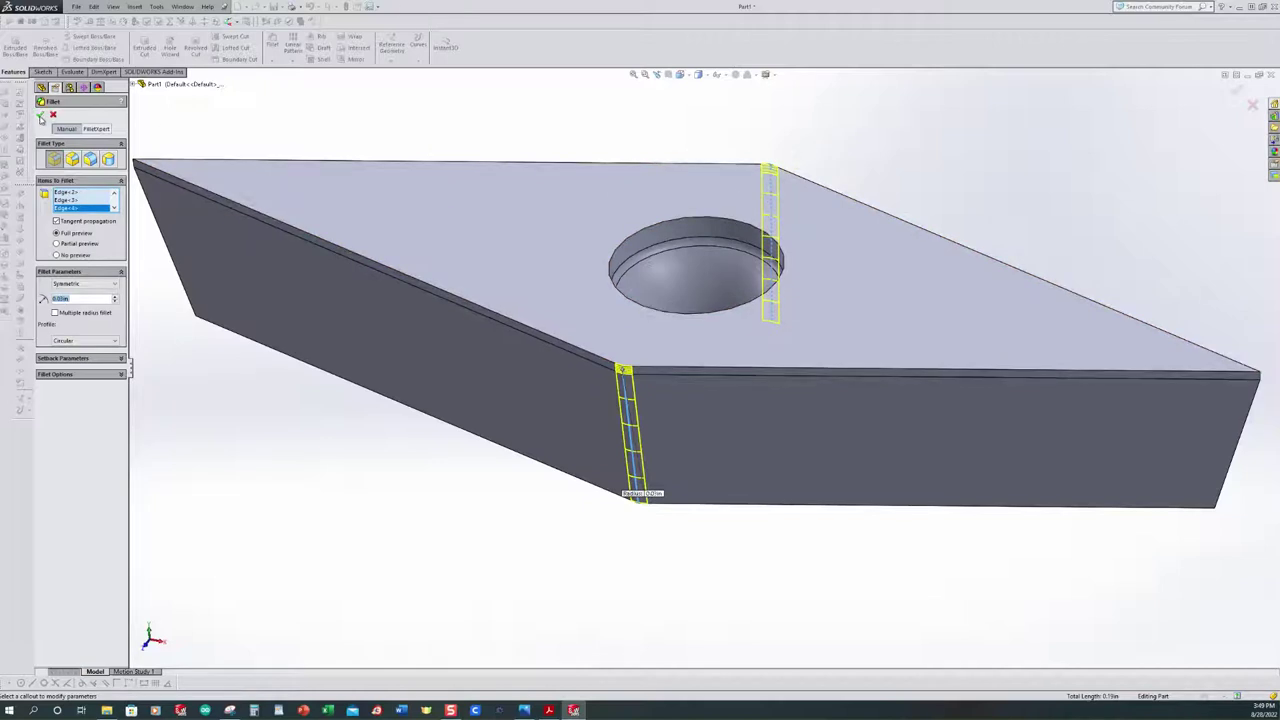
{"action": "left_click", "coordinate": [40, 116]}
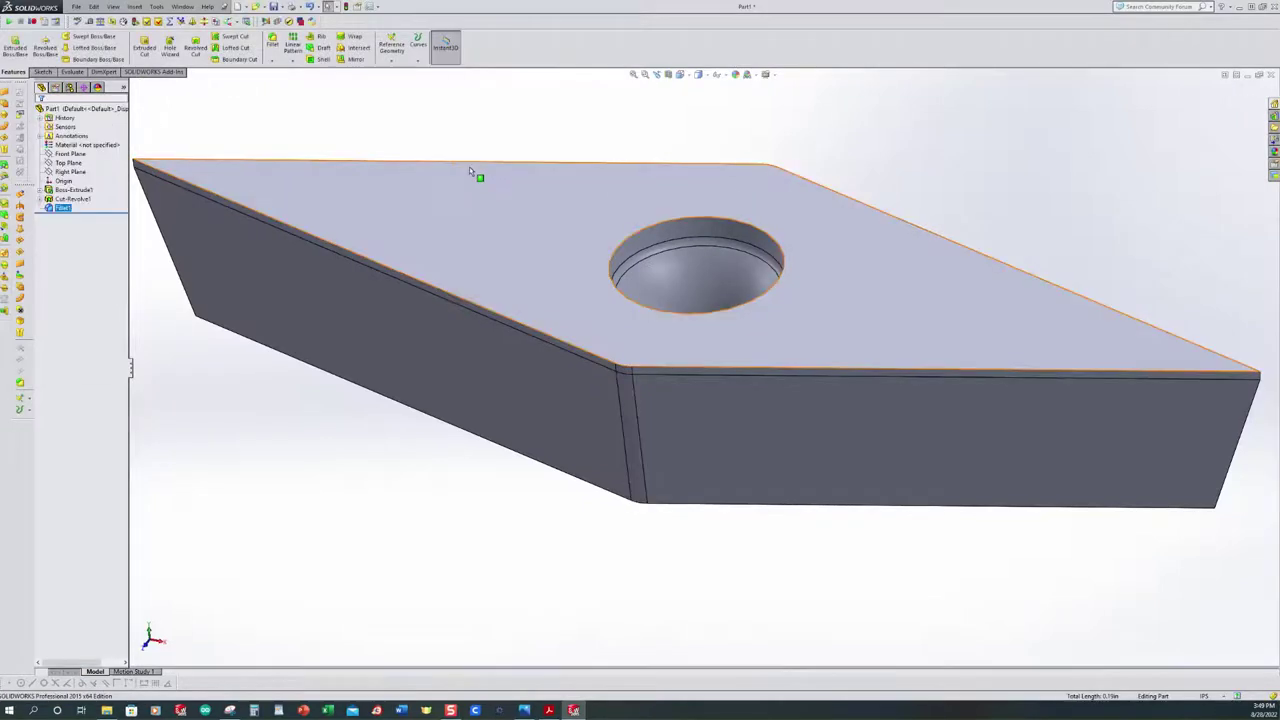
Fillet the upper and lower edge segments at both acute tips of the diamond with a 0.03 in radius
{"action": "key", "text": "f"}
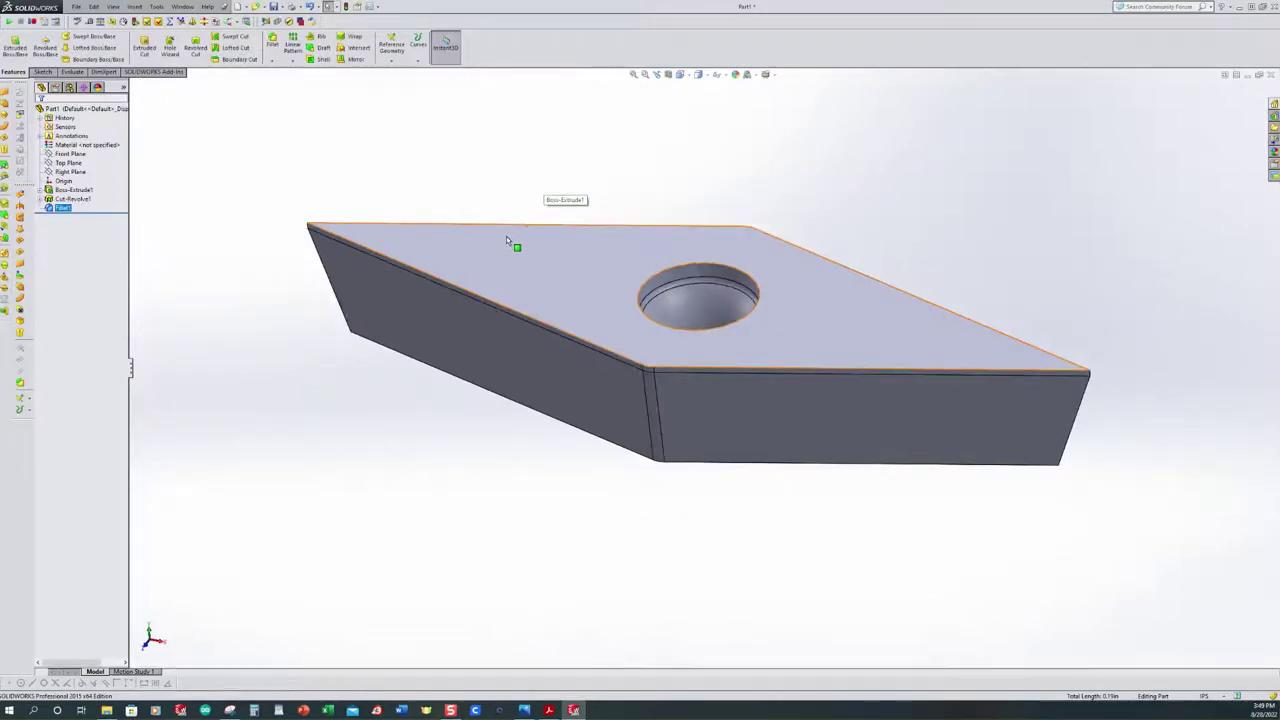
{"action": "left_click", "coordinate": [272, 44]}
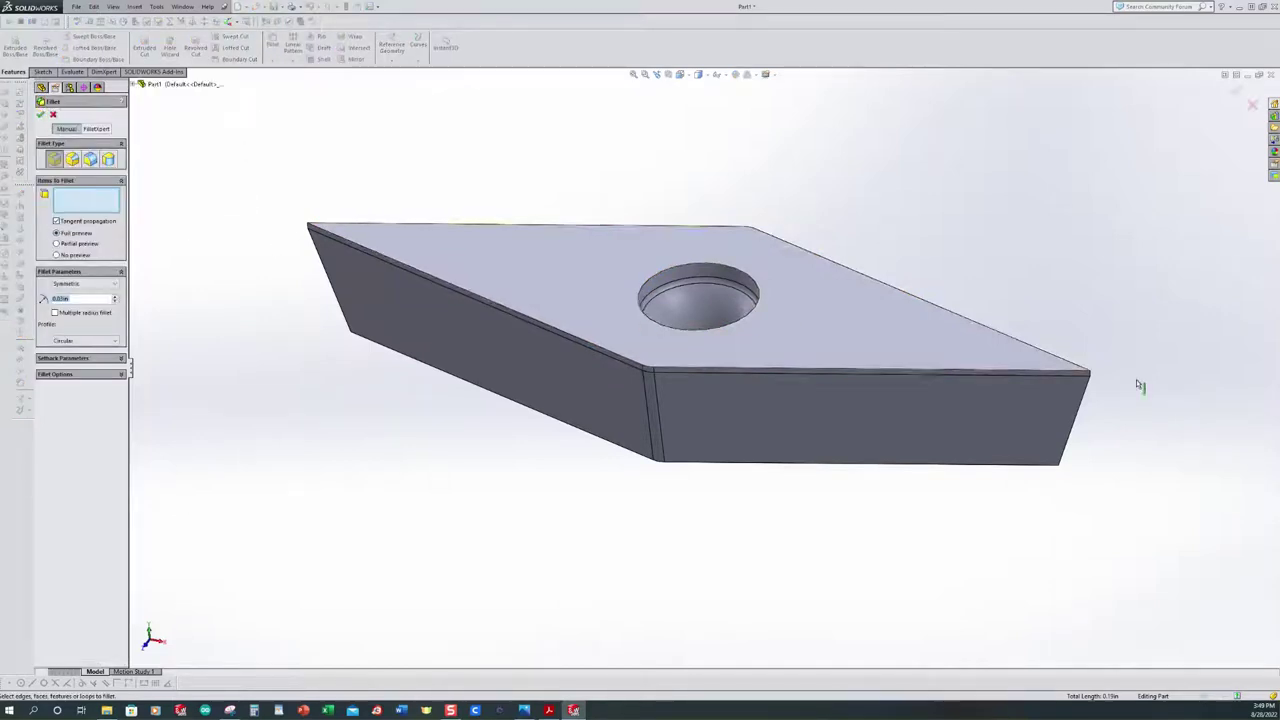
{"action": "scroll", "coordinate": [1094, 383], "scroll_direction": "down", "scroll_amount": 5}
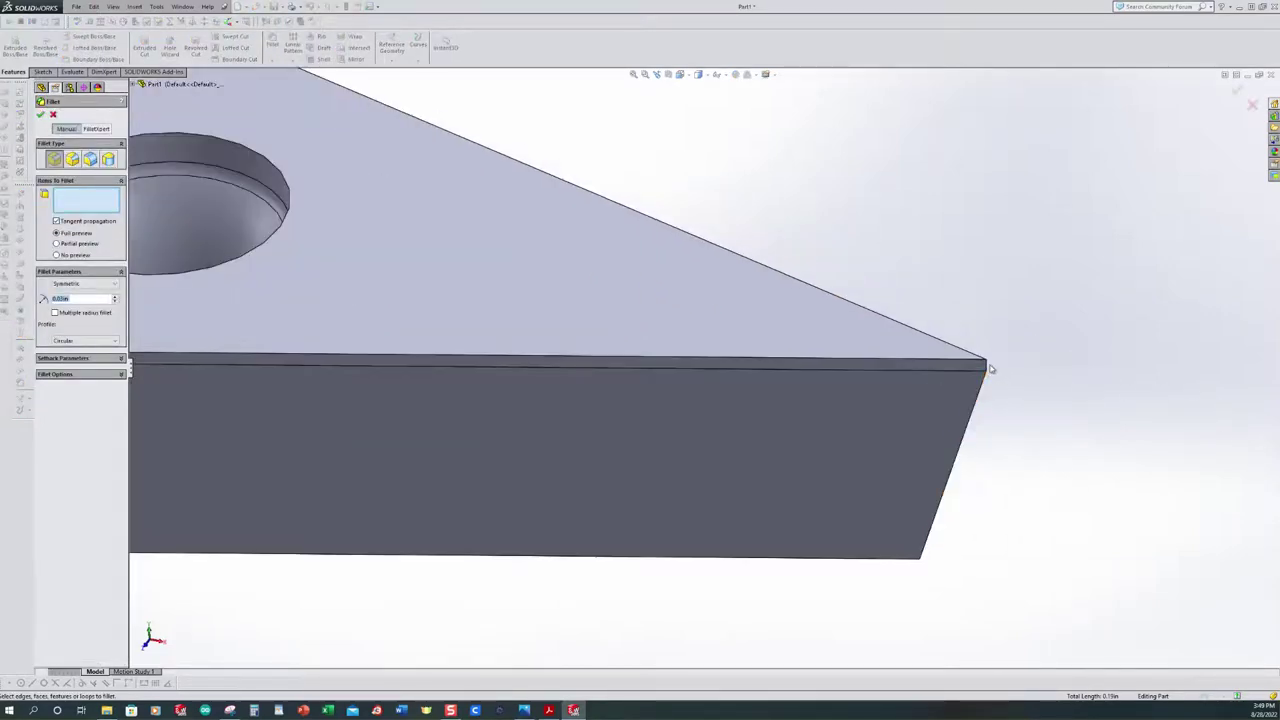
{"action": "left_click", "coordinate": [987, 372]}
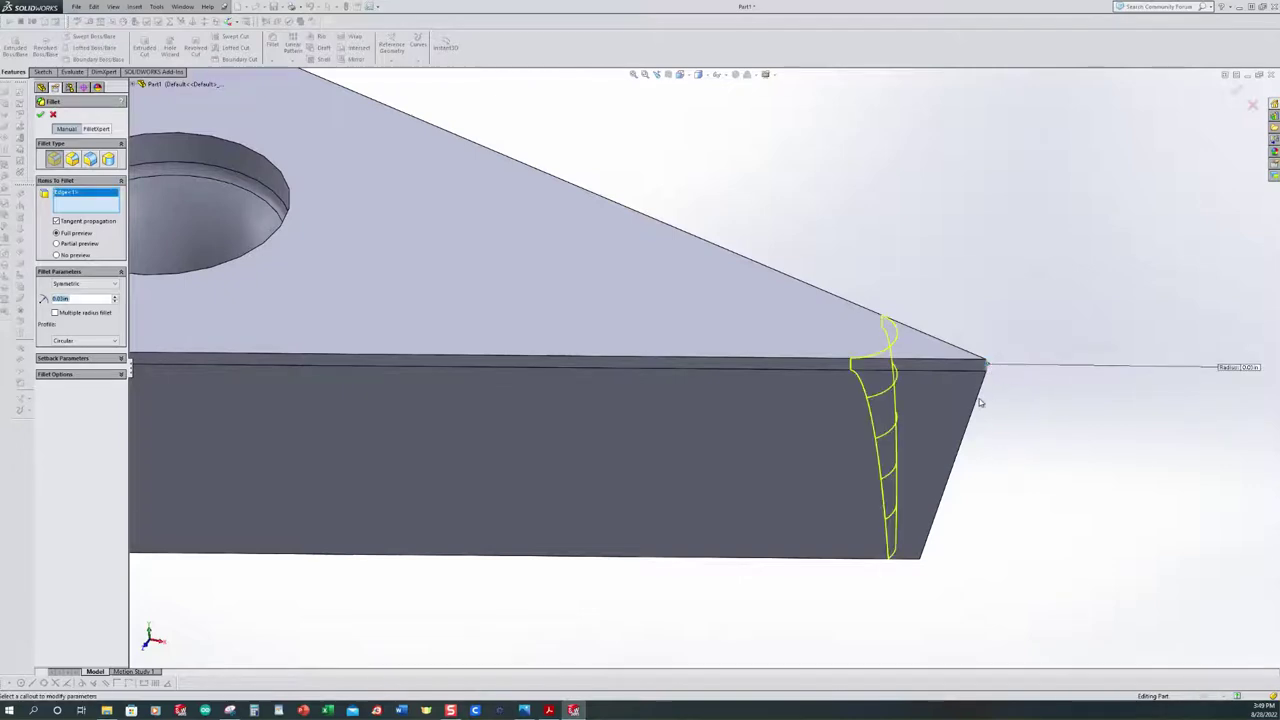
{"action": "left_click", "coordinate": [978, 397]}
{"action": "scroll", "coordinate": [1023, 409], "scroll_direction": "up", "scroll_amount": 5}
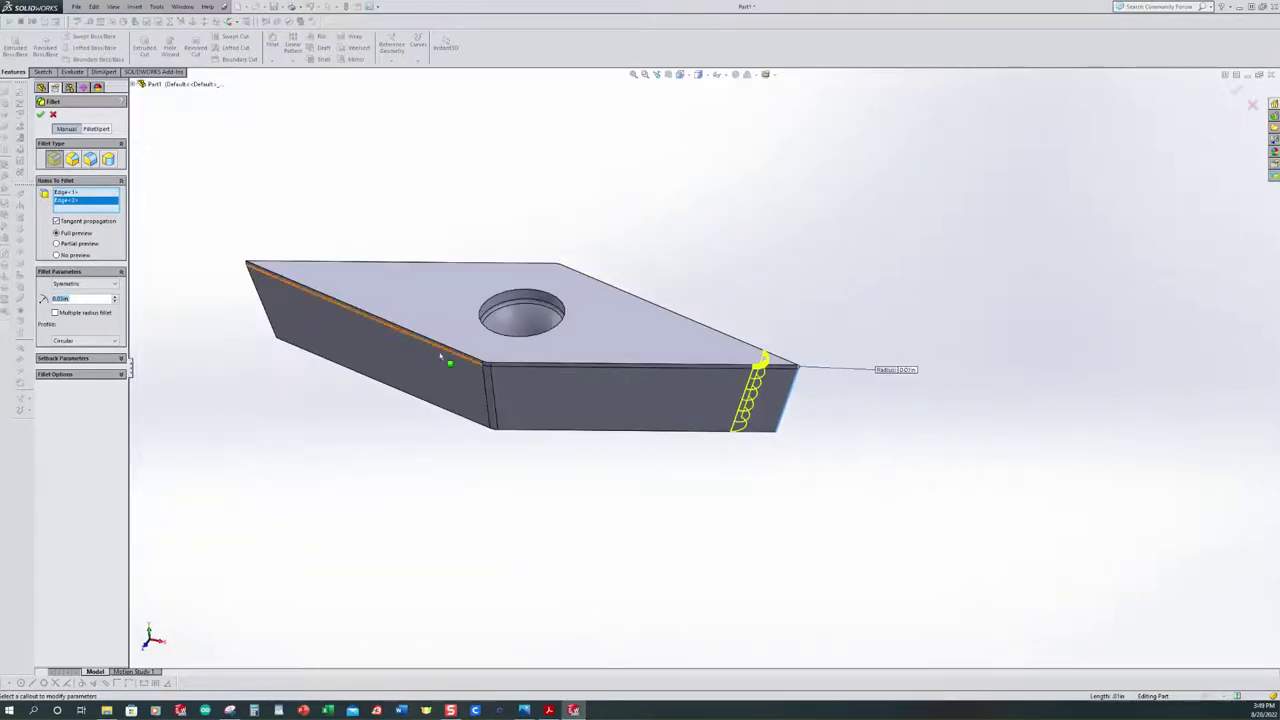
{"action": "scroll", "coordinate": [284, 280], "scroll_direction": "down", "scroll_amount": 3}
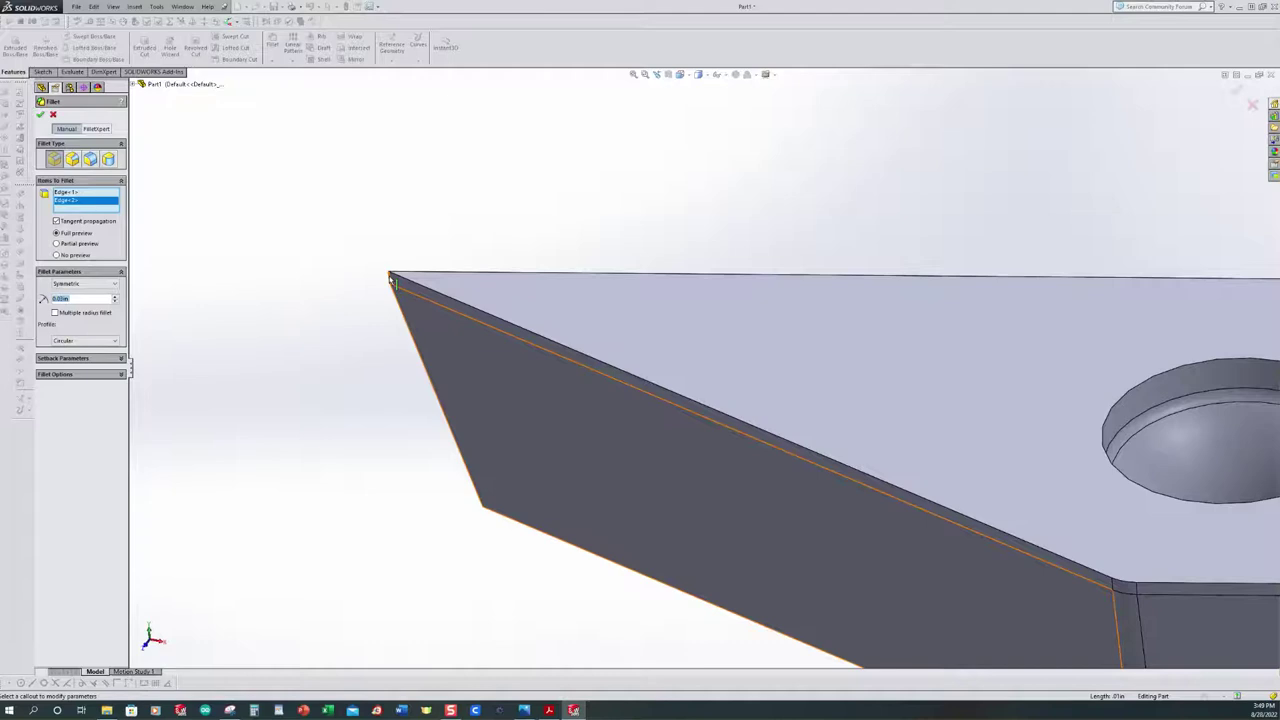
{"action": "left_click", "coordinate": [391, 281]}
{"action": "left_click", "coordinate": [414, 337]}
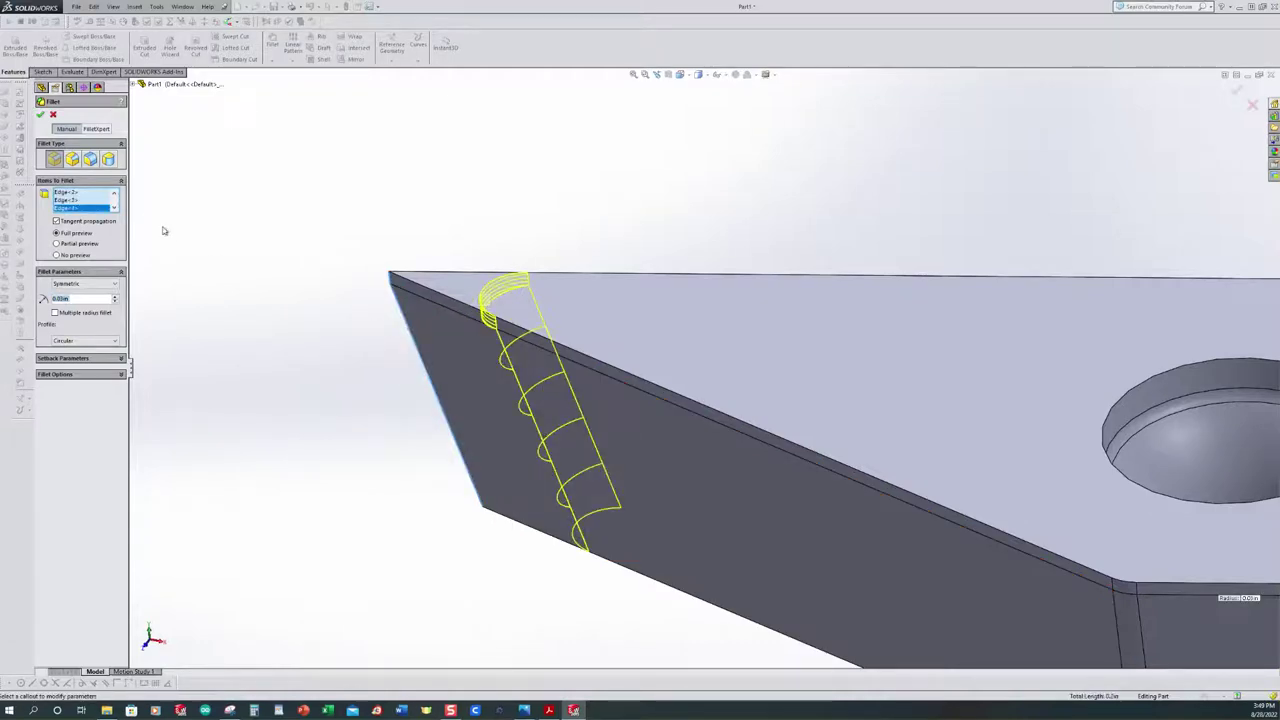
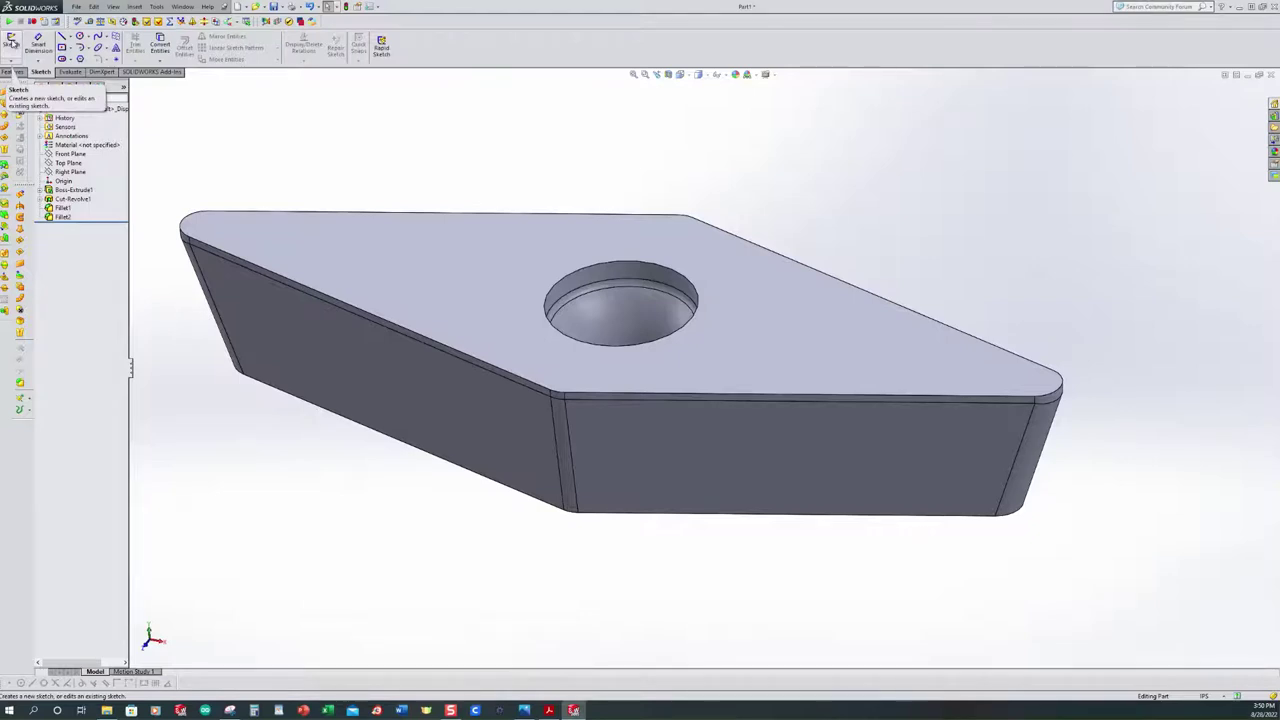
Start a sketch on the insert's top face and offset one acute tip's rounded edge inward by 0.01 in
{"action": "left_click", "coordinate": [12, 42]}
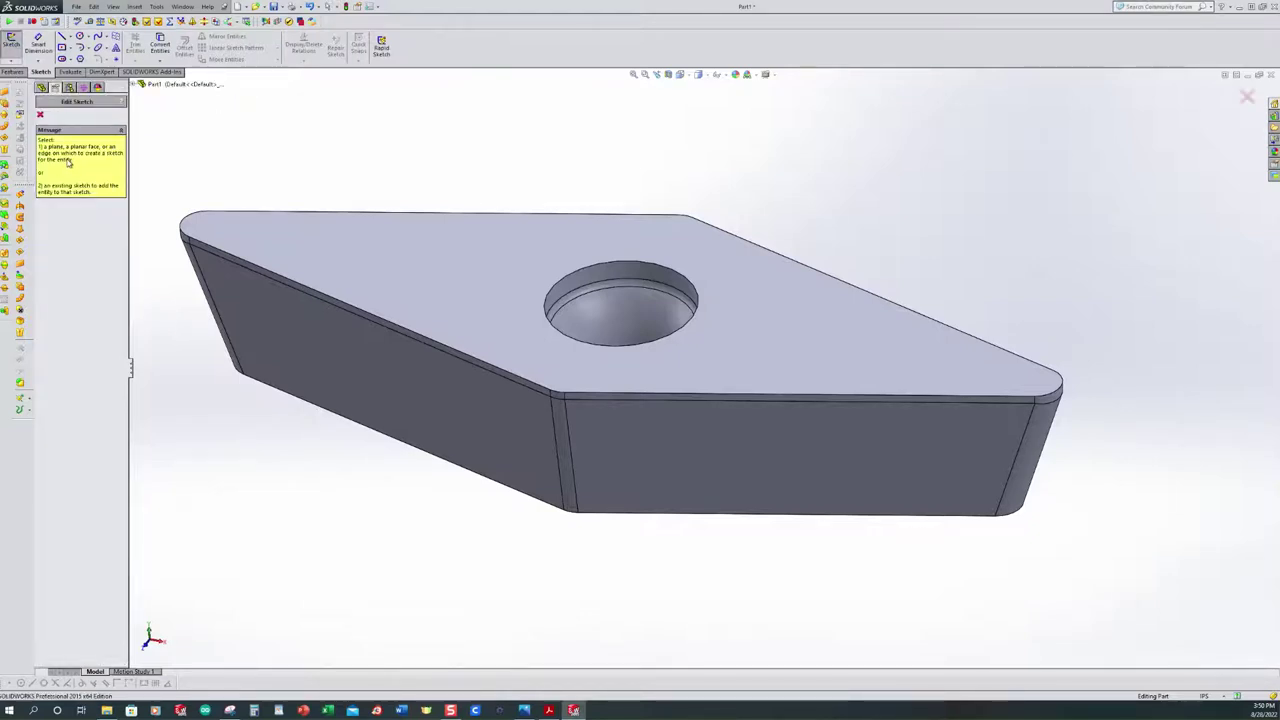
{"action": "left_click", "coordinate": [858, 346]}
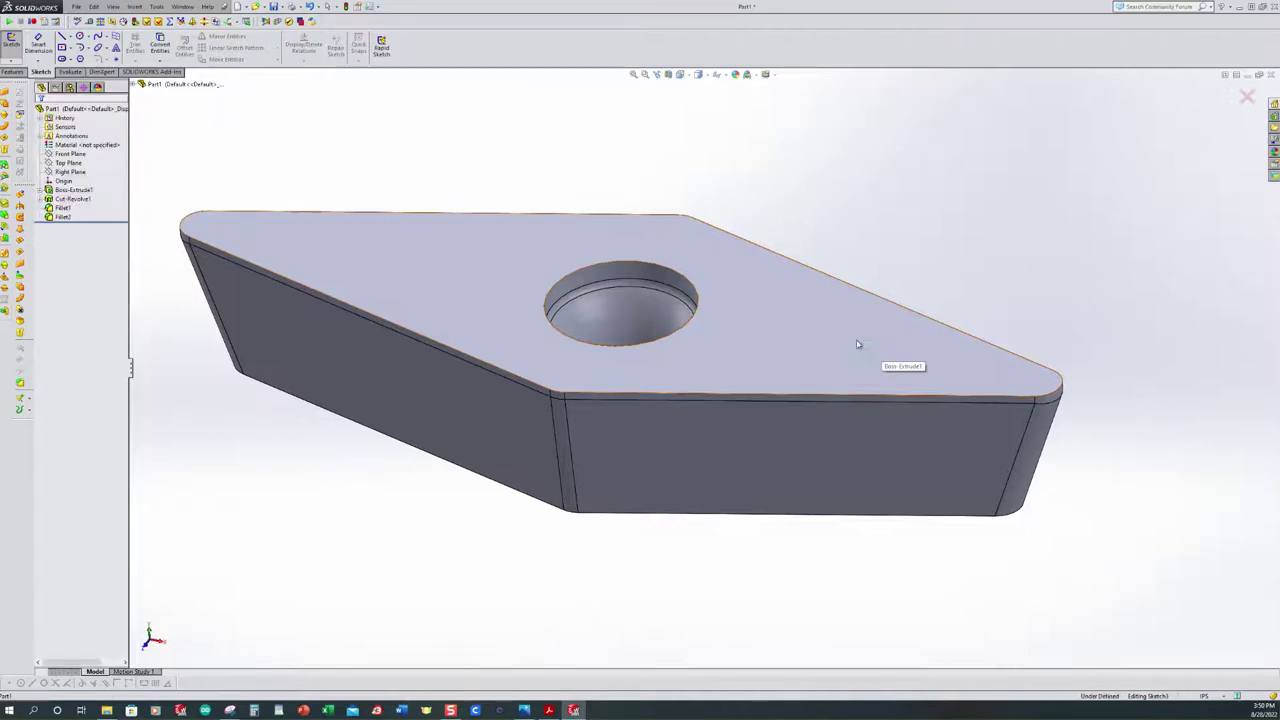
{"action": "key", "text": "ctrl+8"}
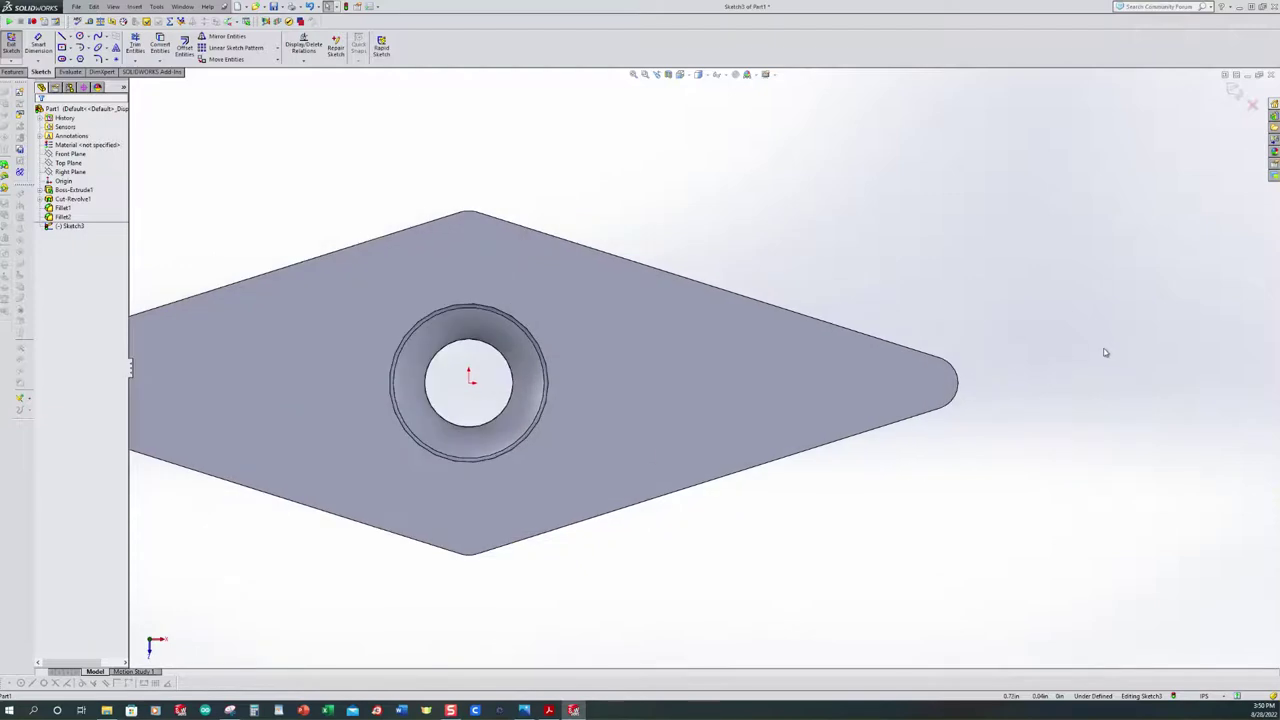
{"action": "scroll", "coordinate": [1107, 352], "scroll_direction": "down", "scroll_amount": 2}
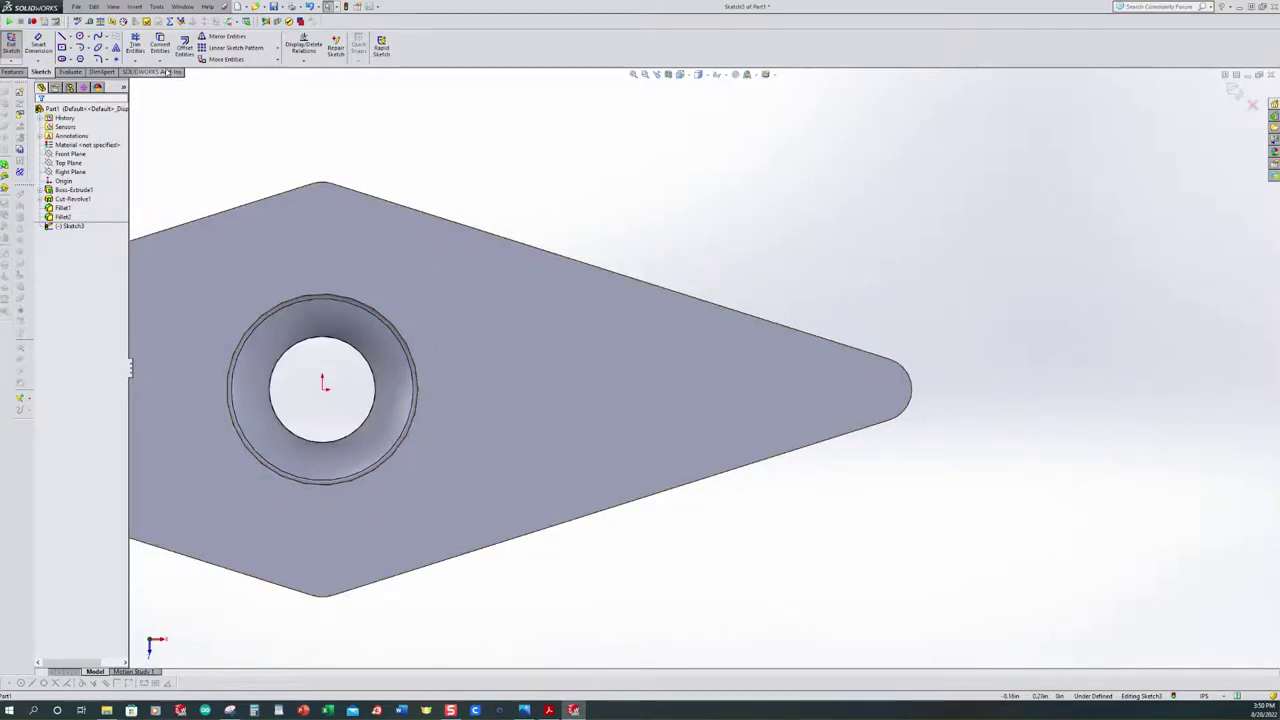
{"action": "left_click", "coordinate": [184, 47]}
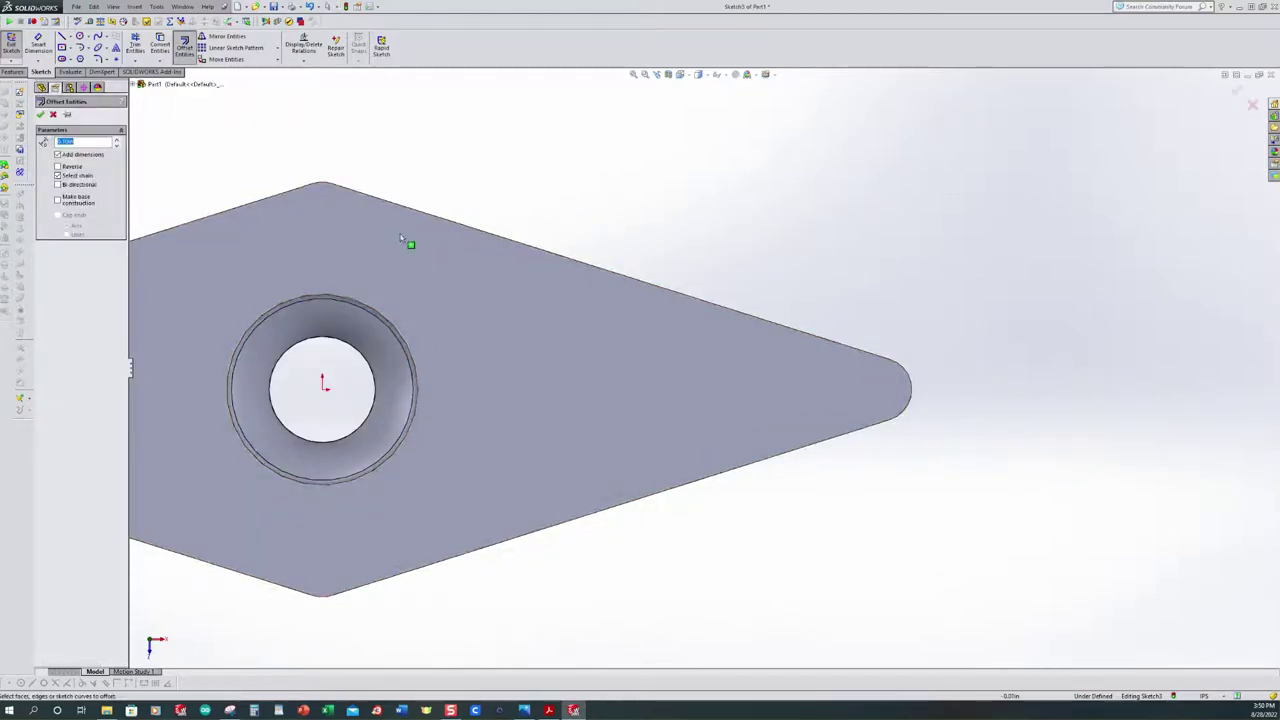
{"action": "left_click", "coordinate": [912, 399]}
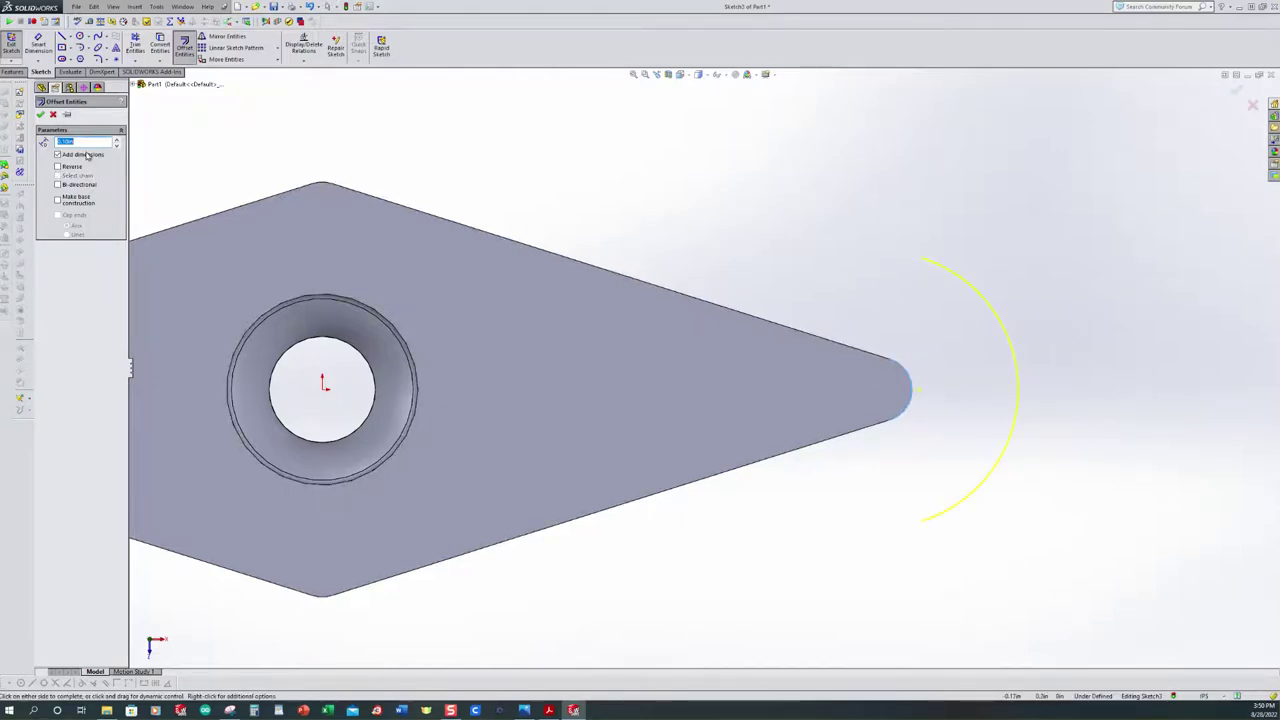
{"action": "type", "text": "1.1"}
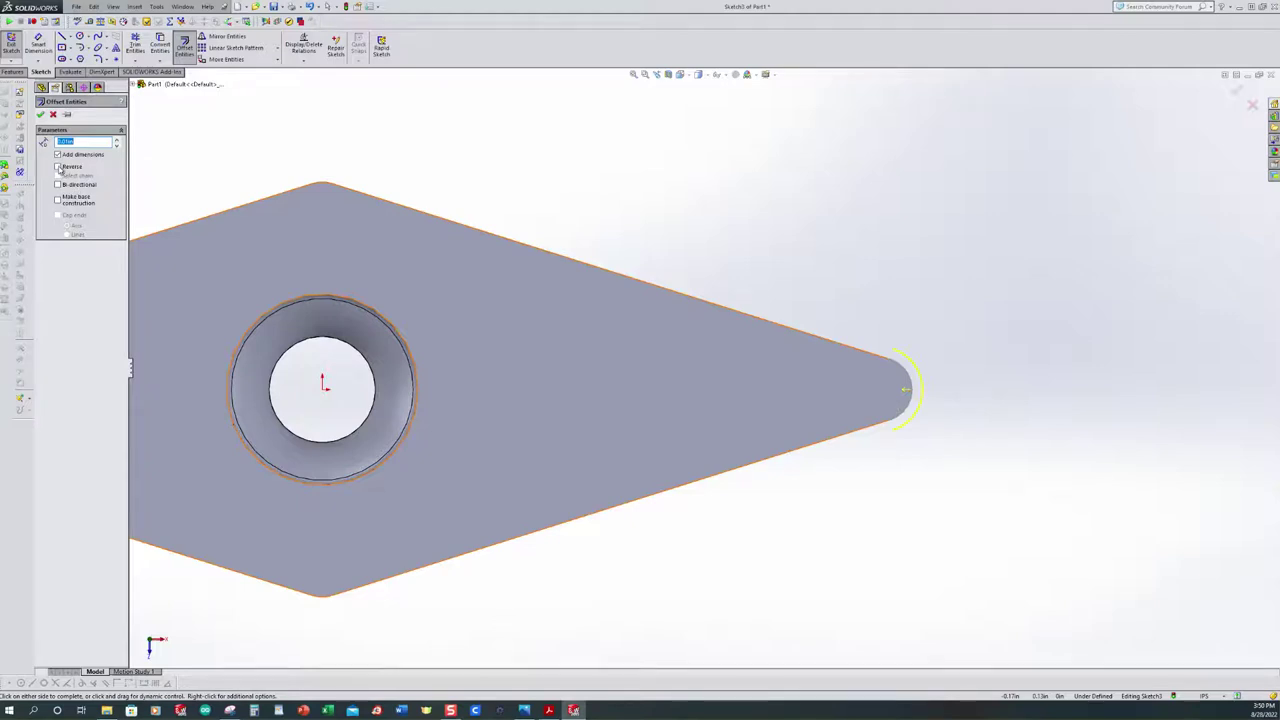
{"action": "left_click", "coordinate": [58, 167]}
{"action": "left_click", "coordinate": [42, 115]}
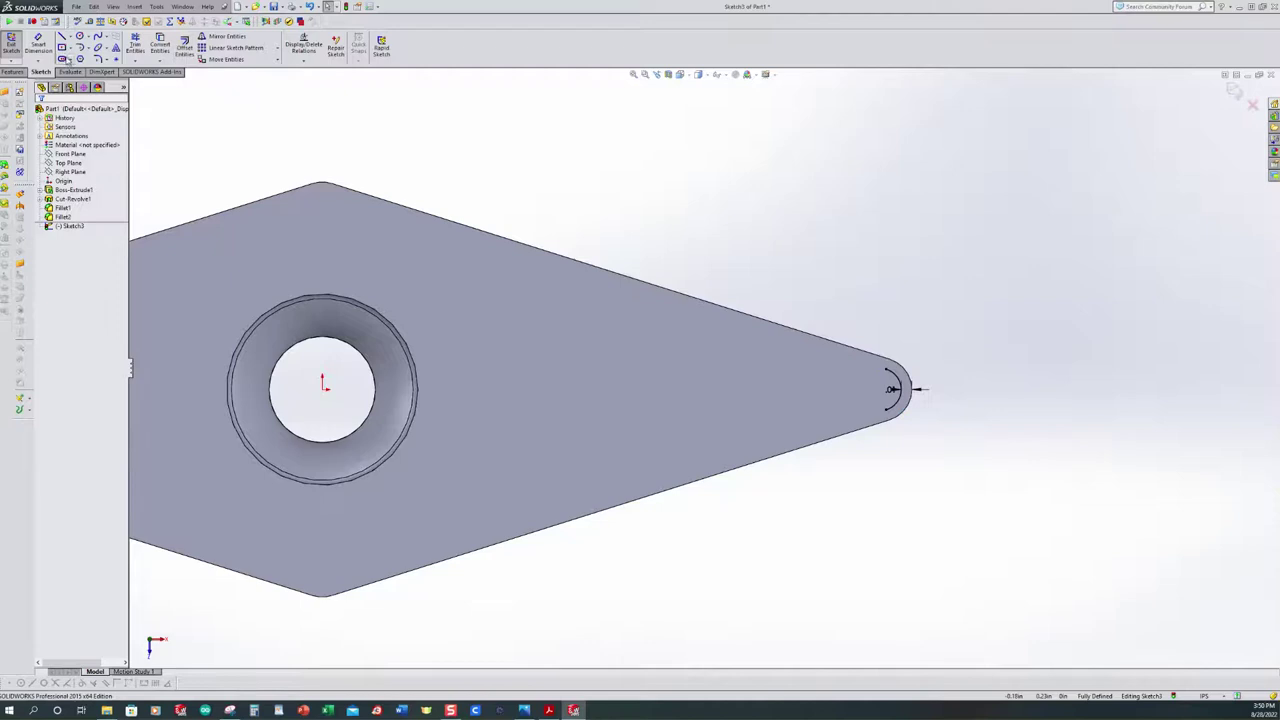
Draw lines about 0.15 in and 0.12 in long from the offset arc's upper and lower endpoints, following the diamond's sides
{"action": "left_click", "coordinate": [60, 37]}
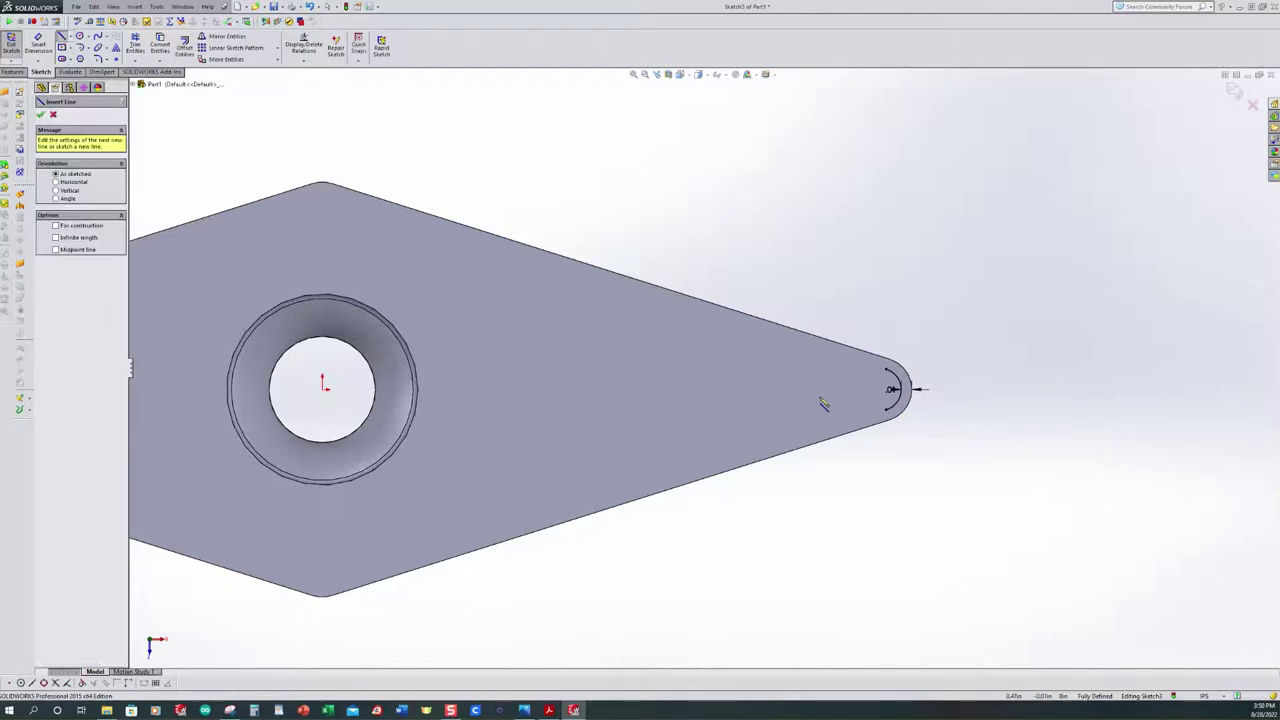
{"action": "left_click", "coordinate": [887, 371]}
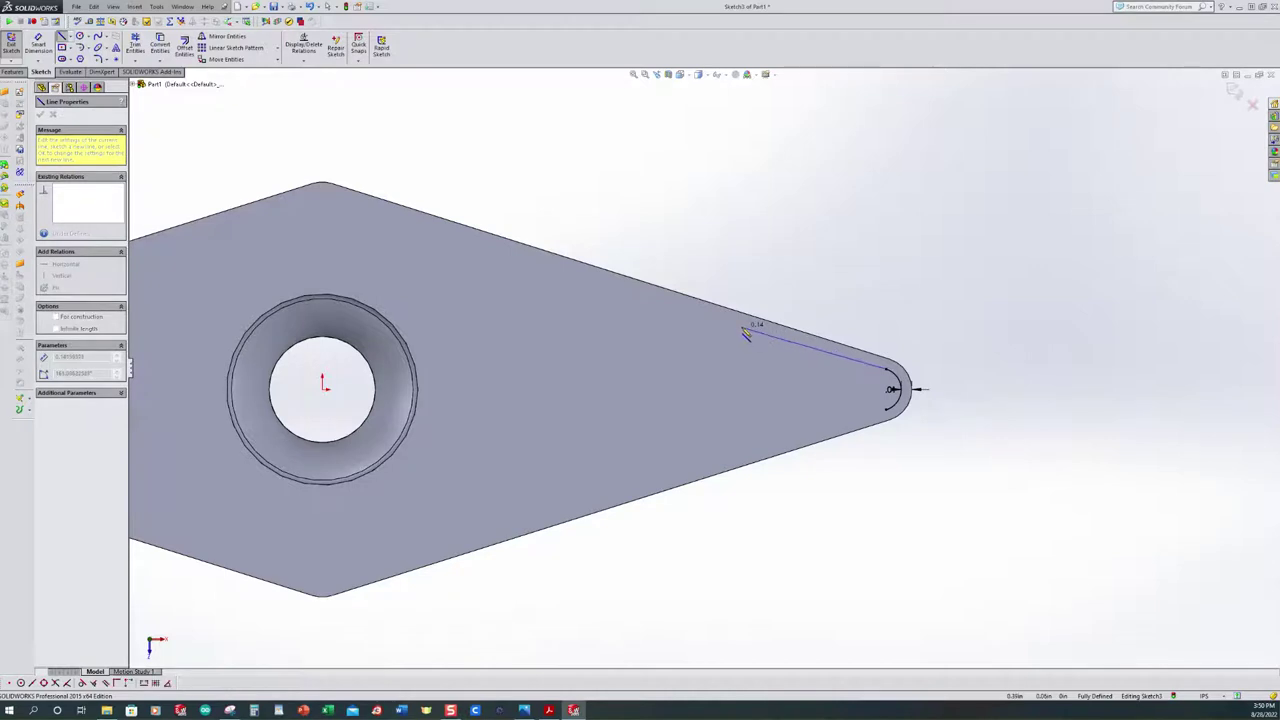
{"action": "left_click", "coordinate": [739, 326]}
{"action": "key", "text": "Escape"}
{"action": "left_click", "coordinate": [62, 37]}
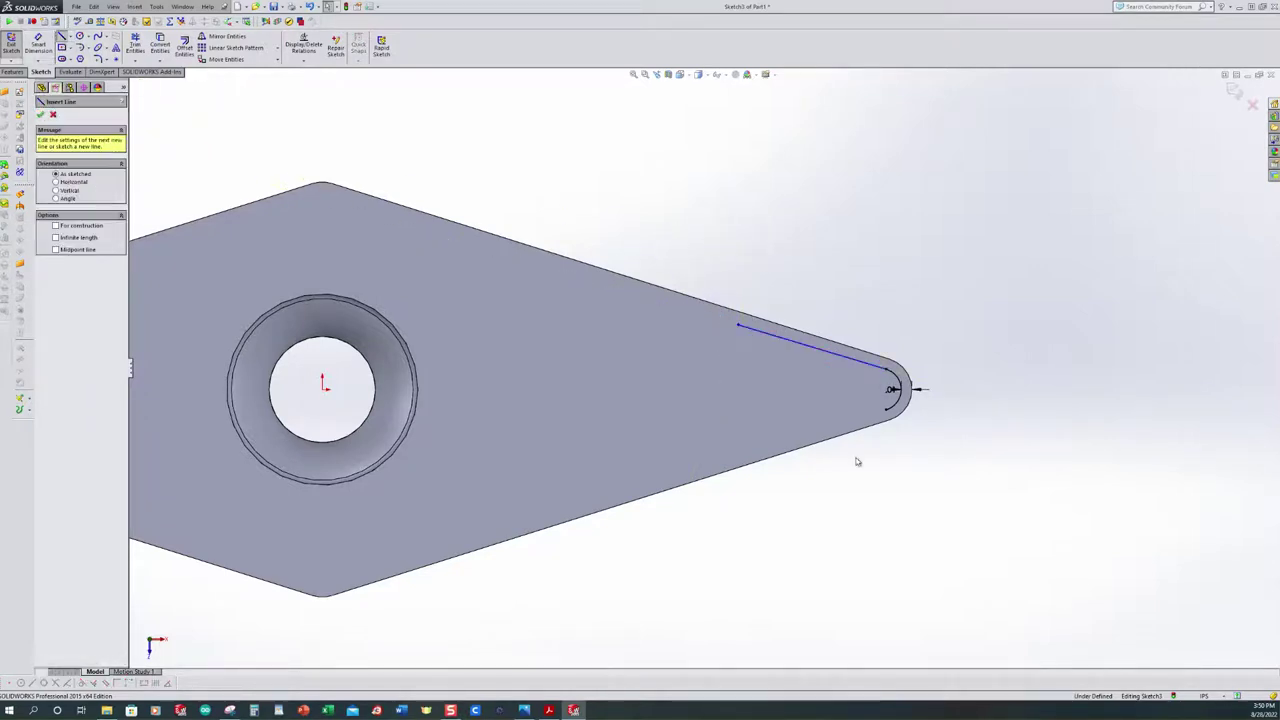
{"action": "left_click", "coordinate": [886, 410]}
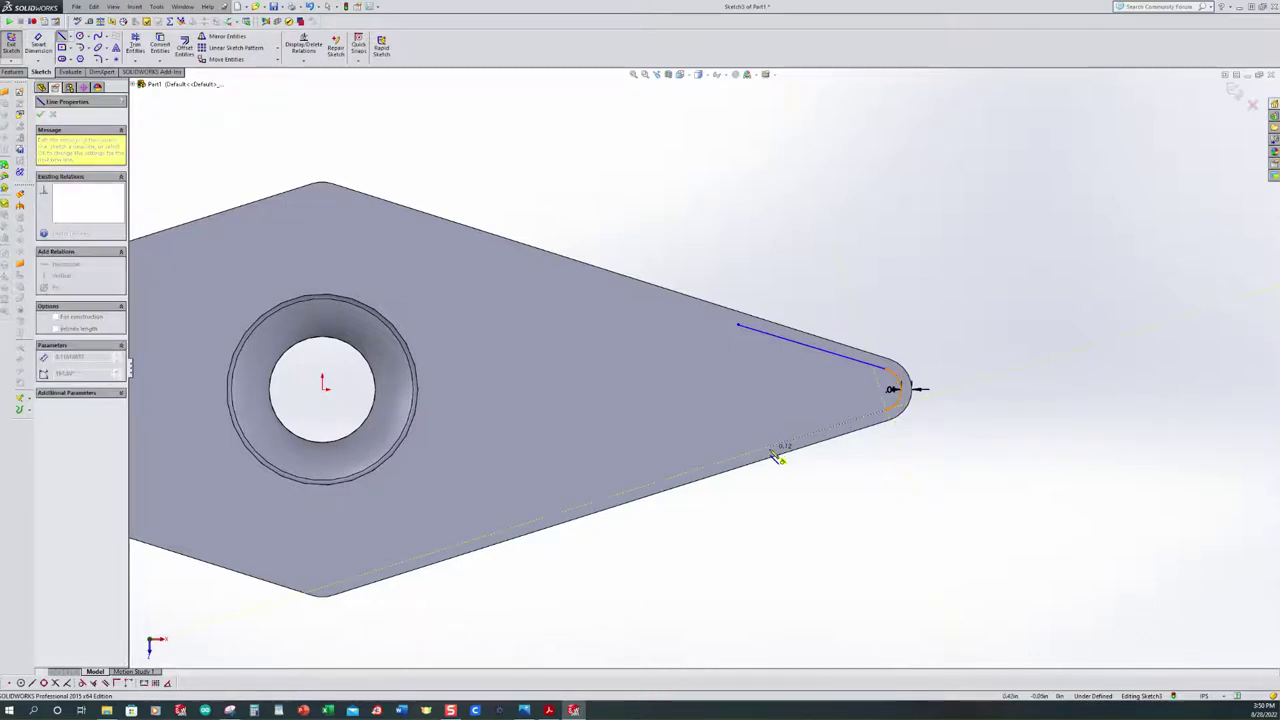
{"action": "left_click", "coordinate": [762, 451]}
{"action": "key", "text": "Escape"}
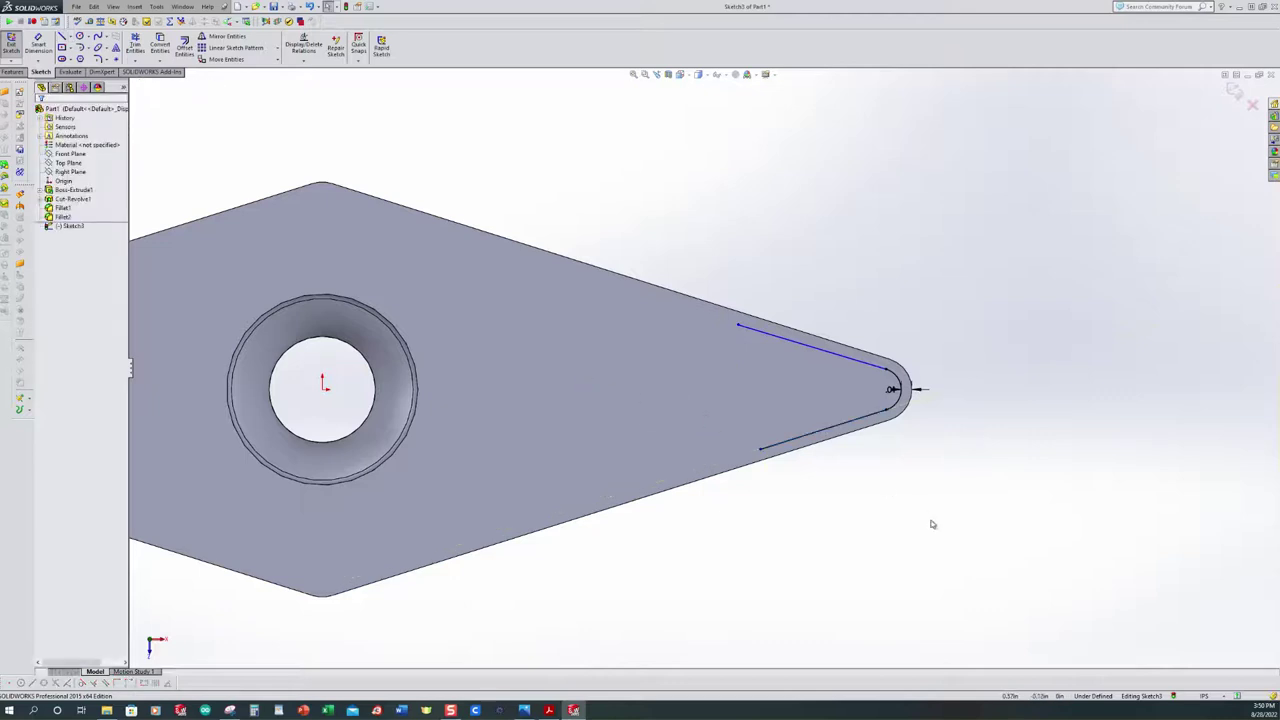
Make the two sketch lines equal in length and the upper line tangent to the offset arc
{"action": "left_click", "coordinate": [303, 61]}
{"action": "left_click", "coordinate": [316, 80]}
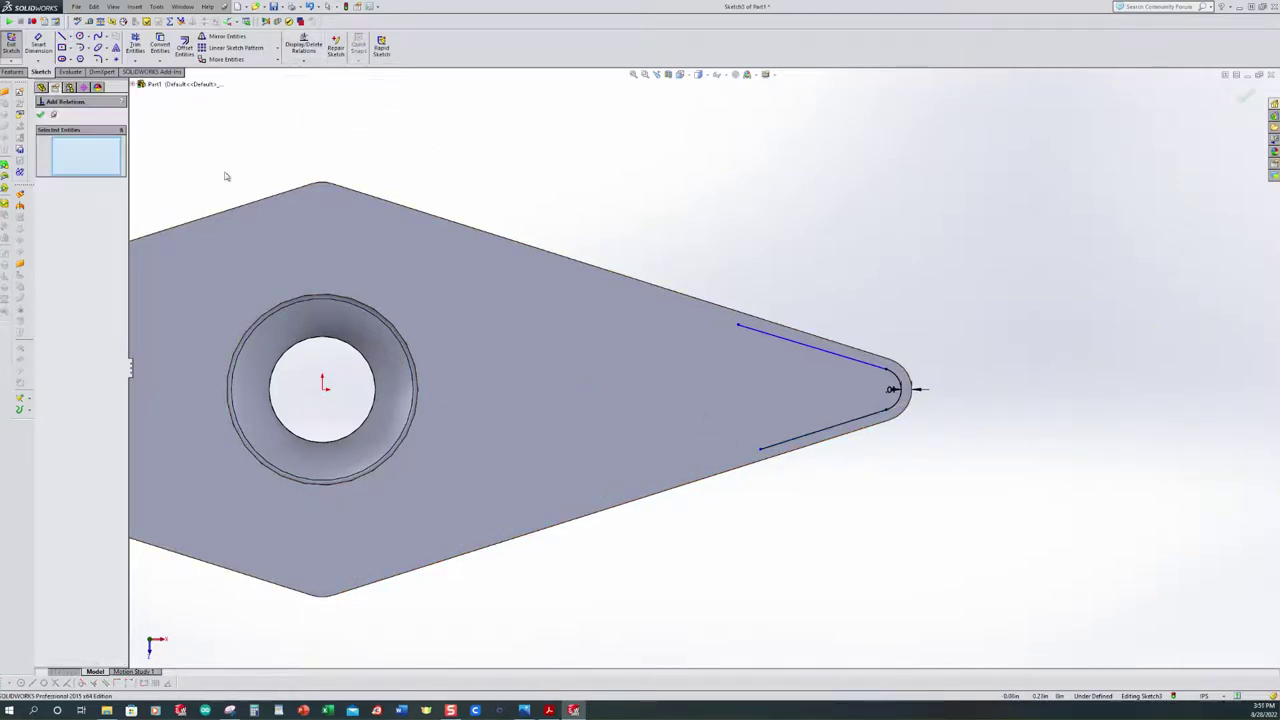
{"action": "left_click", "coordinate": [803, 349]}
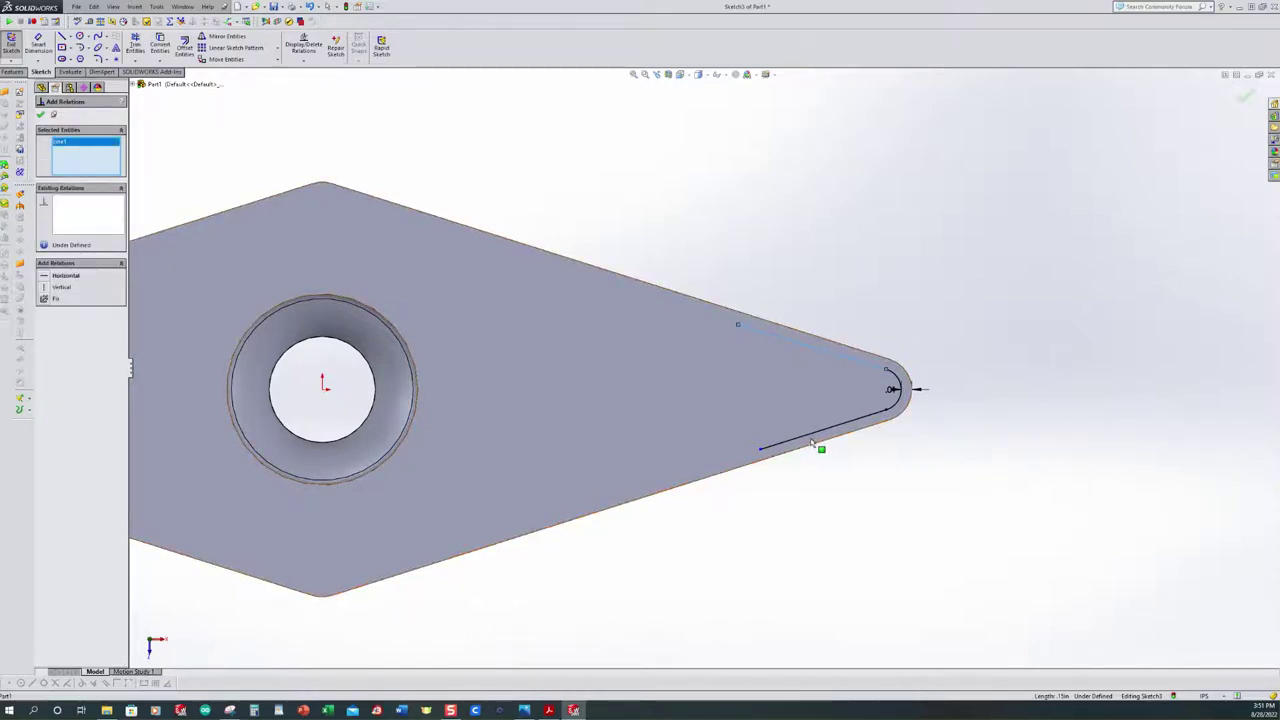
{"action": "left_click", "coordinate": [814, 435]}
{"action": "left_click", "coordinate": [57, 333]}
{"action": "left_click", "coordinate": [893, 386]}
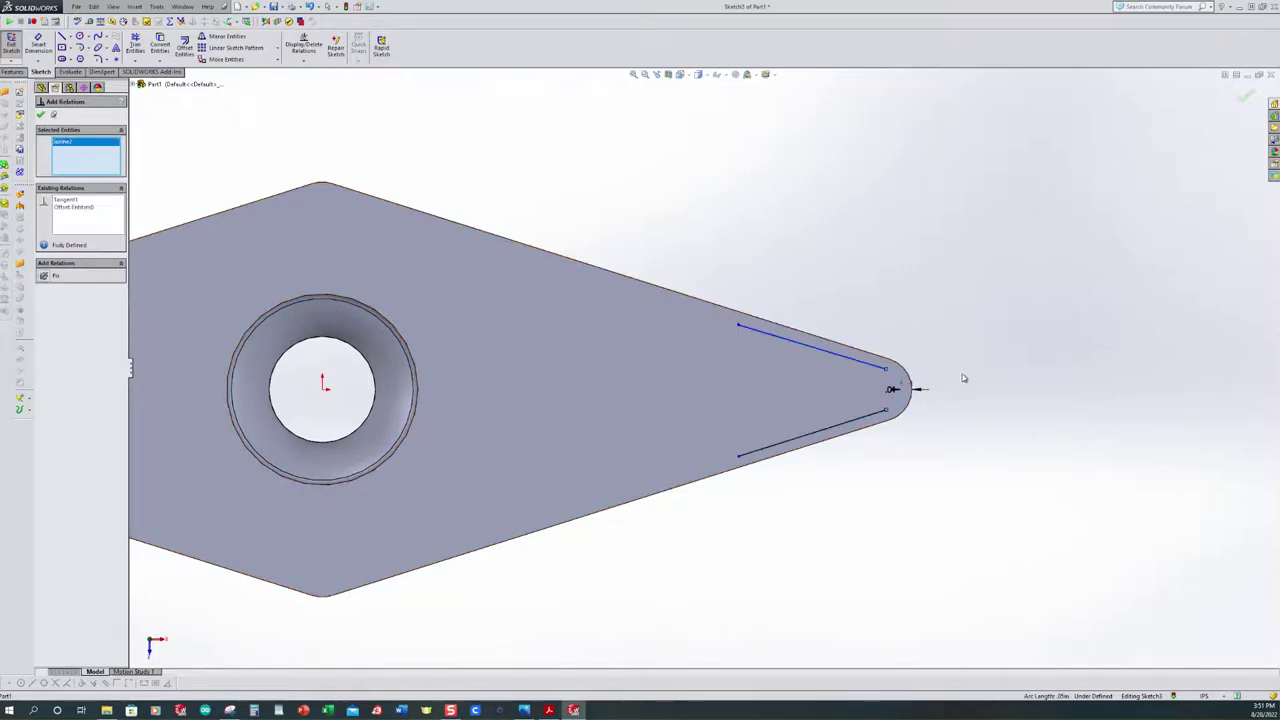
{"action": "left_click", "coordinate": [871, 365]}
{"action": "left_click", "coordinate": [50, 288]}
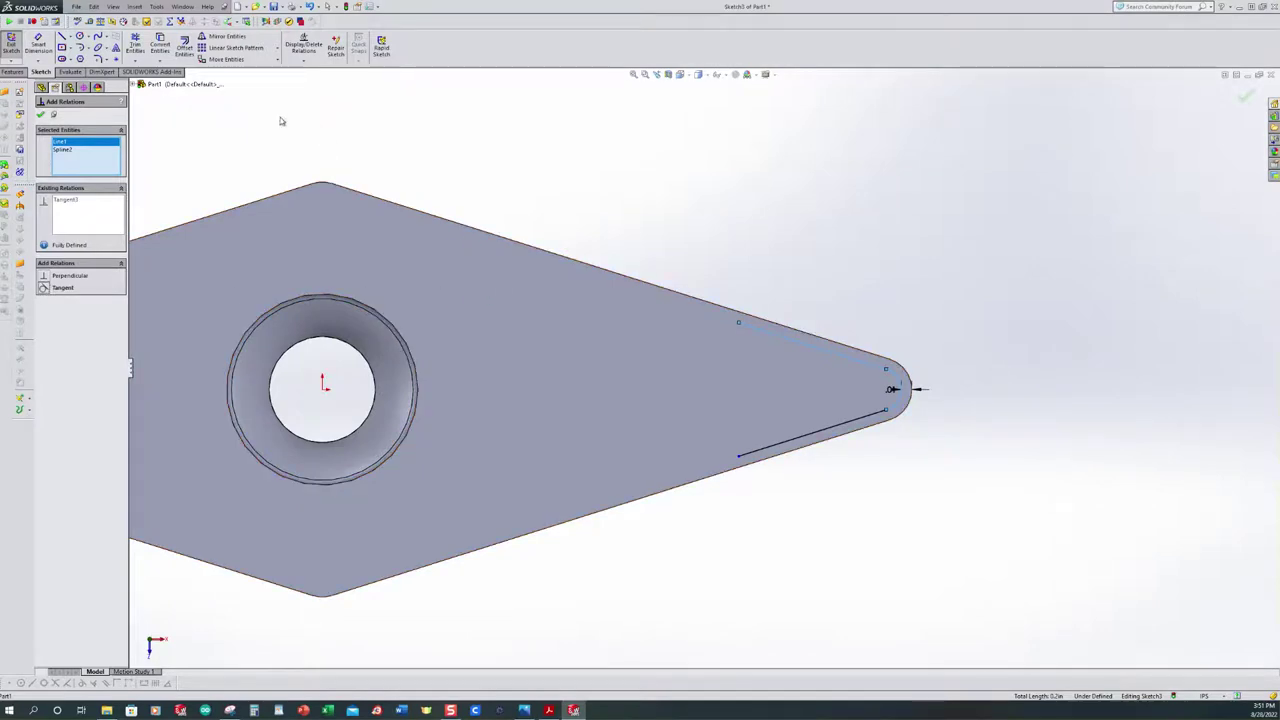
Dimension the upper sketch line's length as 0.15 in and check it against the PDF drawing
{"action": "key", "text": "d"}
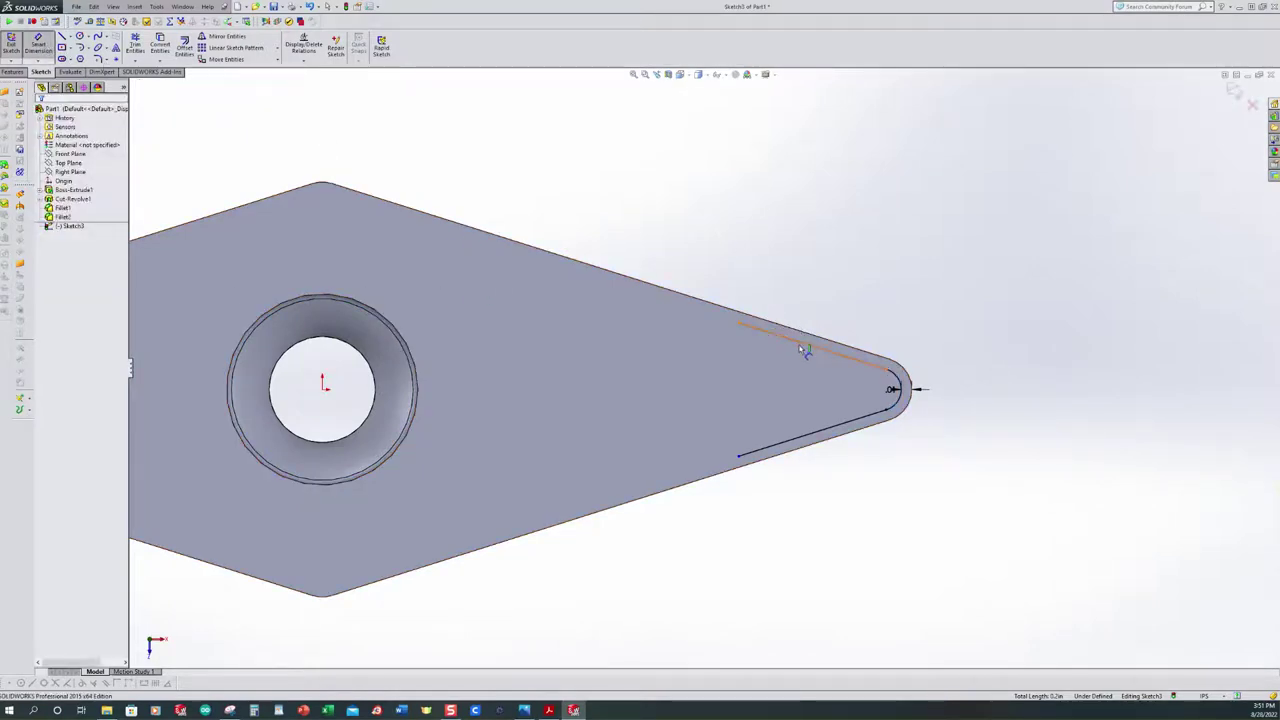
{"action": "left_click", "coordinate": [806, 349]}
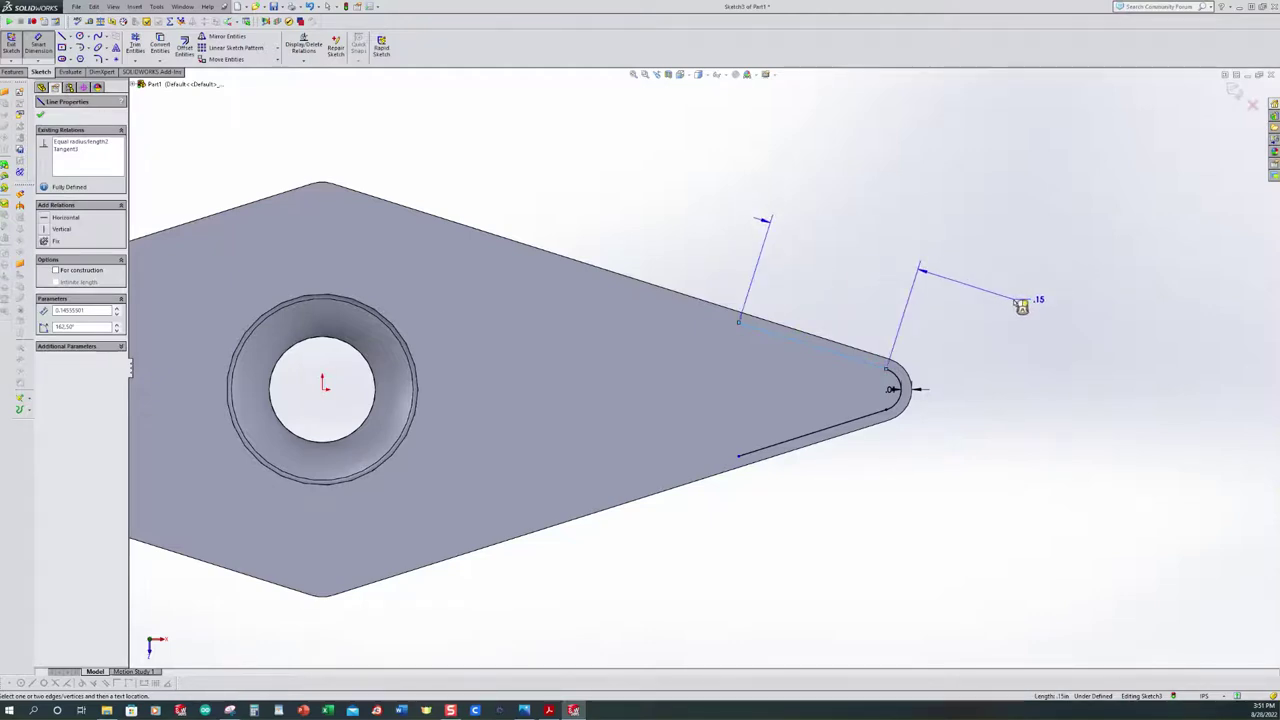
{"action": "left_click", "coordinate": [1021, 305]}
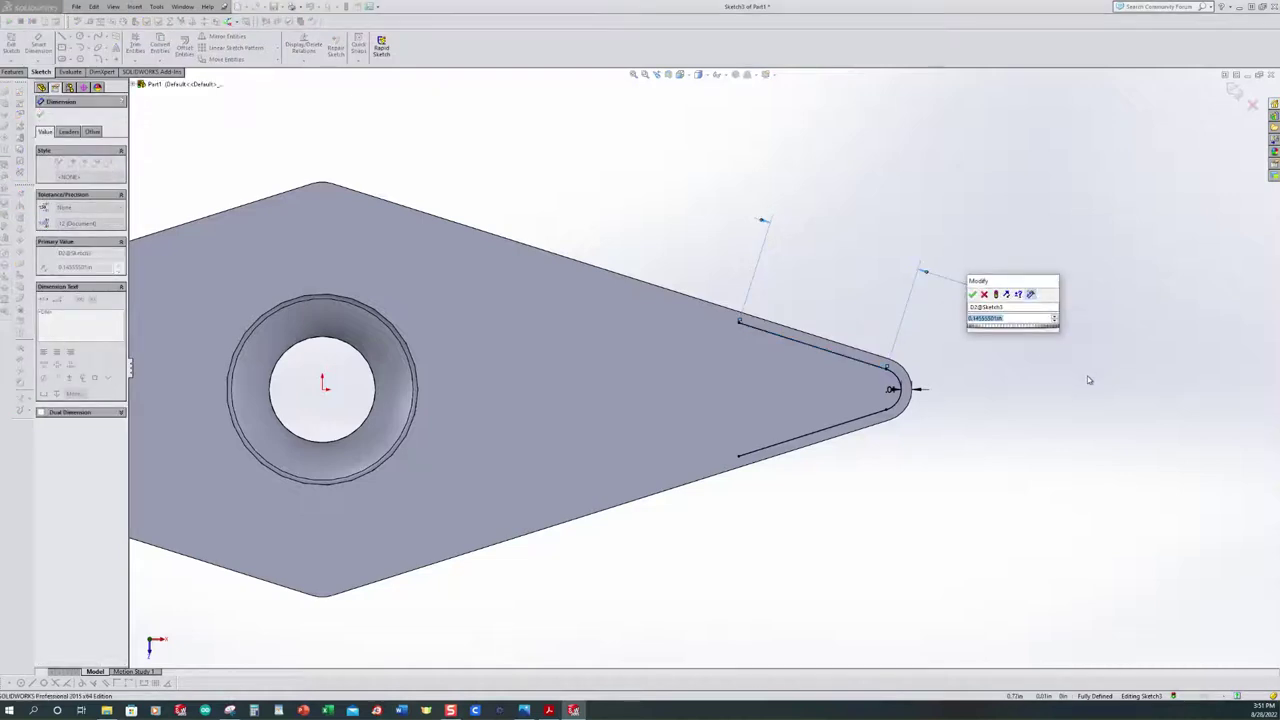
{"action": "key", "text": "Return"}
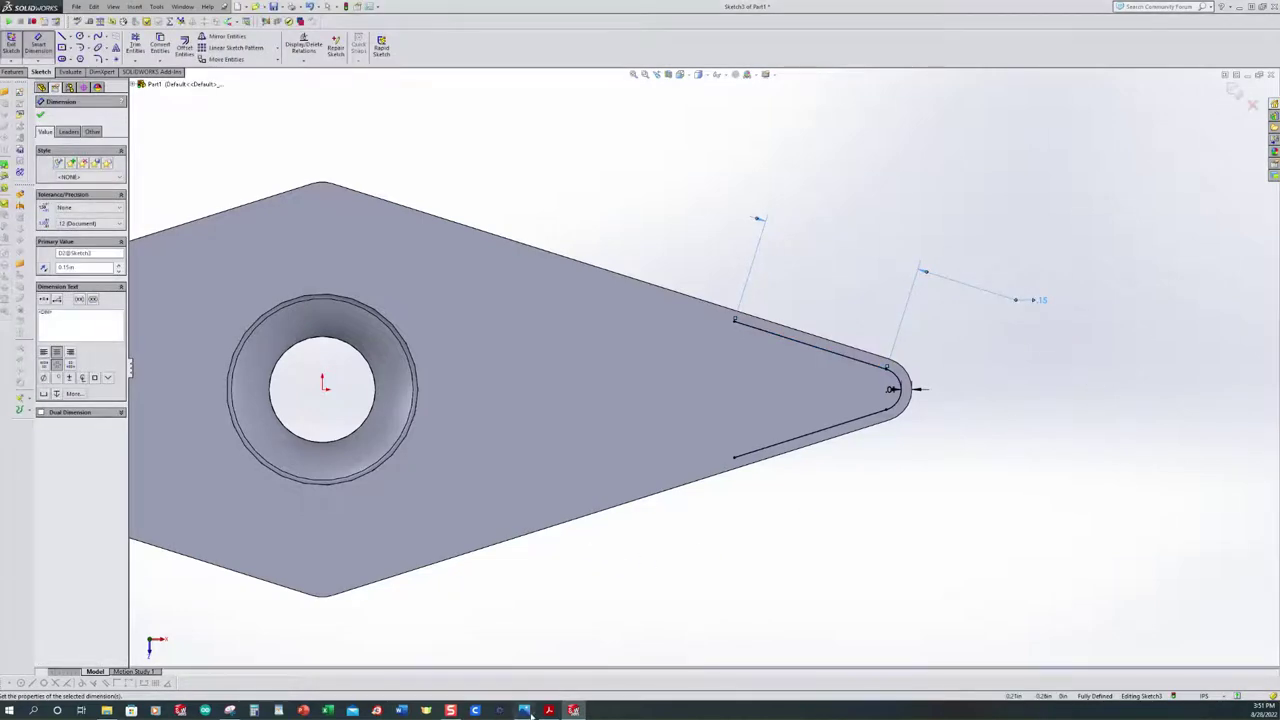
{"action": "left_click", "coordinate": [548, 710]}
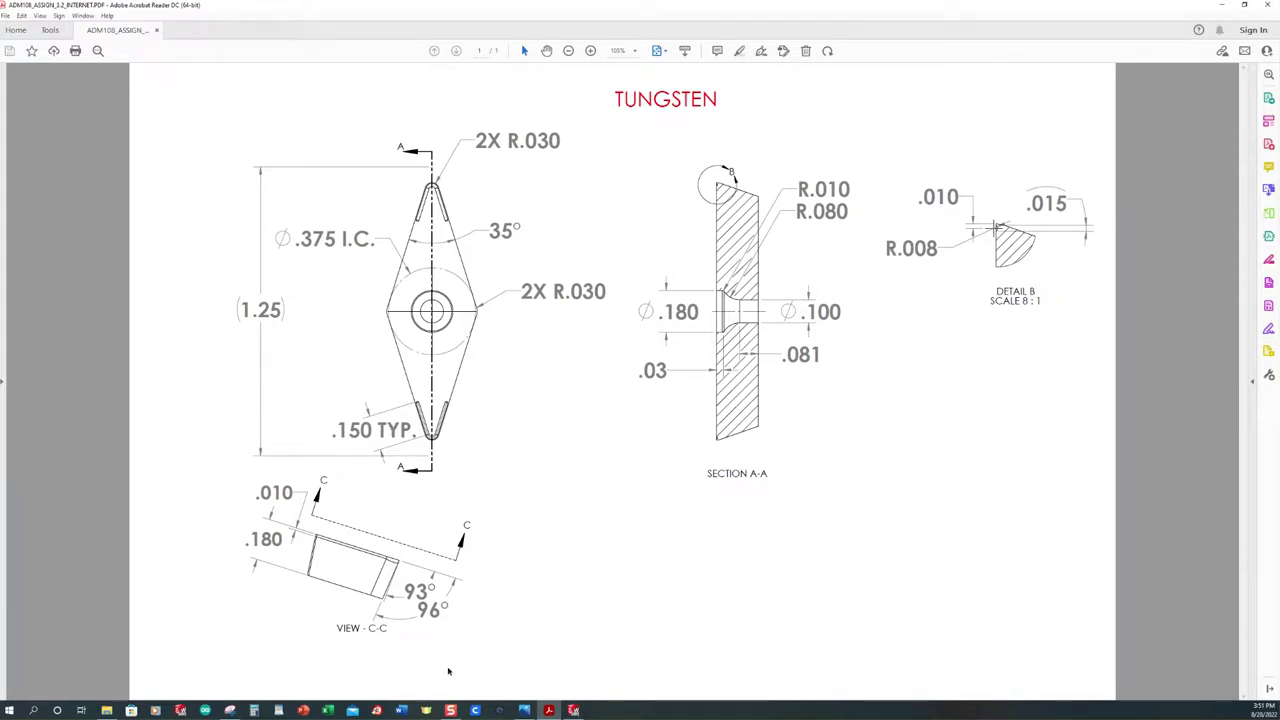
{"action": "left_click", "coordinate": [573, 710]}
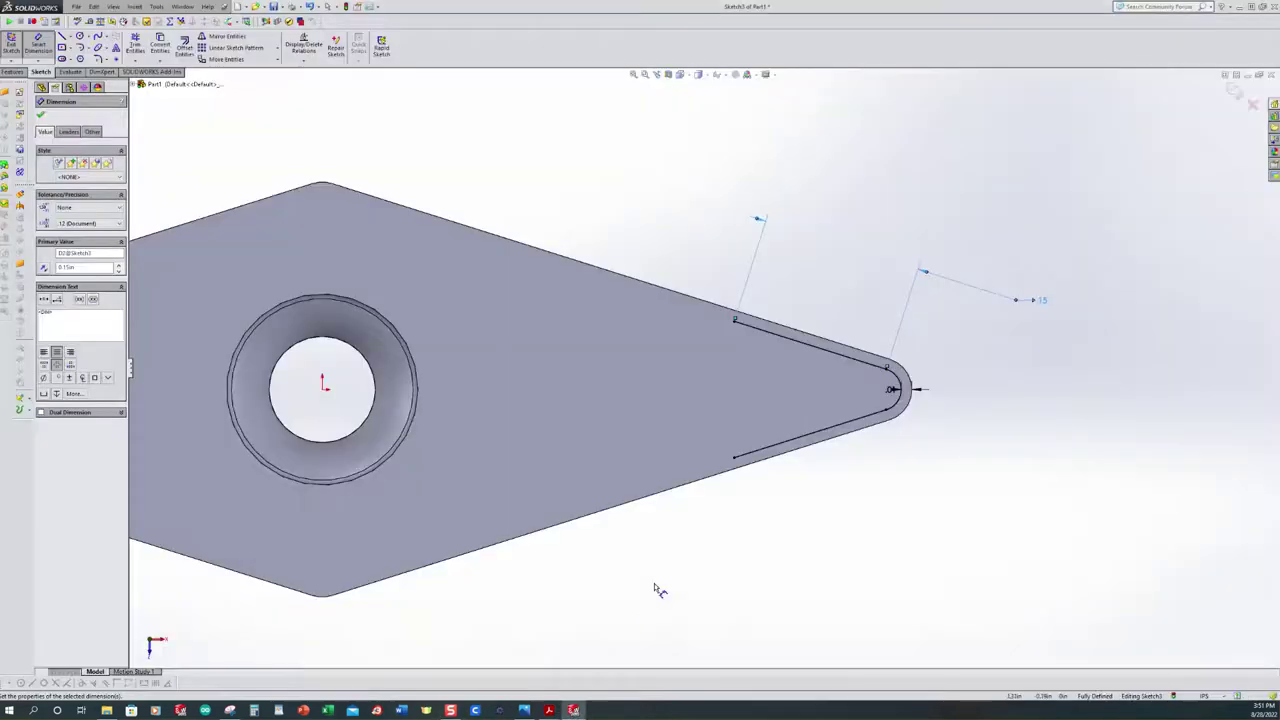
{"action": "left_click", "coordinate": [841, 257]}
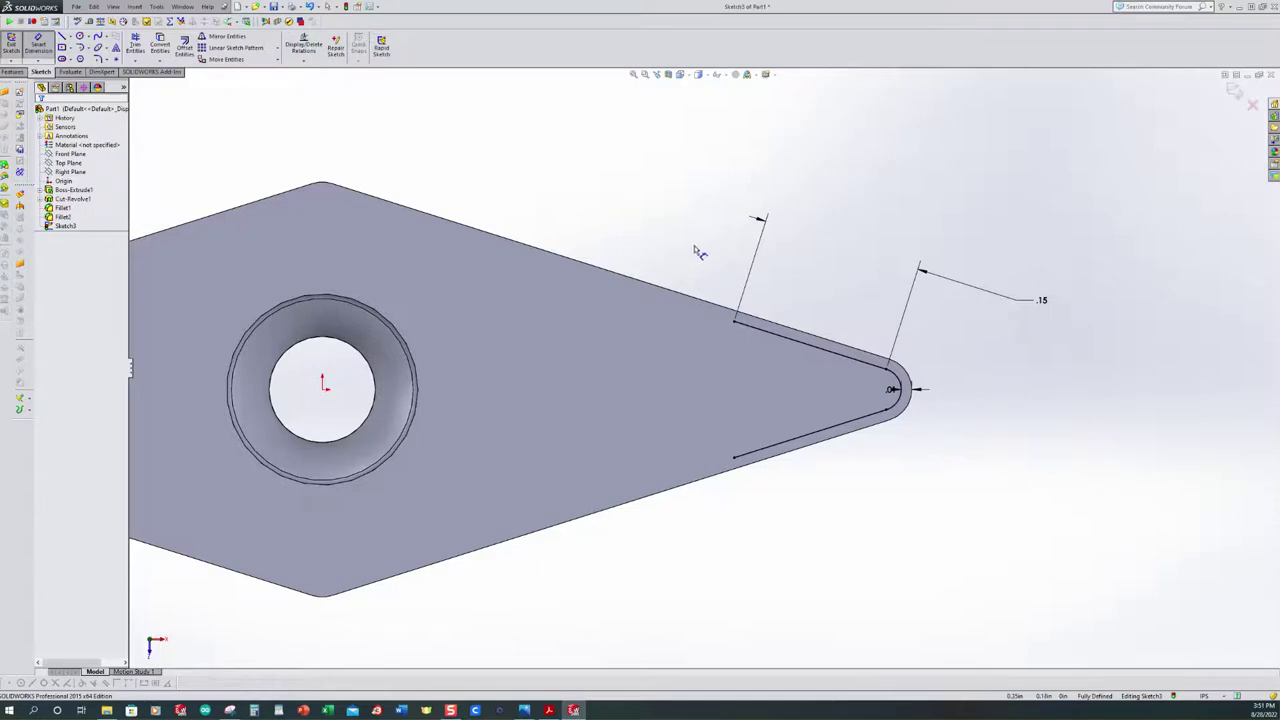
Finish the sketch and inspect the open profile on the insert's tip in a tilted view
{"action": "key", "text": "ctrl+b"}
{"action": "middle_click_drag", "start_coordinate": [766, 480], "coordinate": [845, 458]}
{"action": "scroll", "coordinate": [737, 503], "scroll_direction": "up", "scroll_amount": 3}
{"action": "scroll", "coordinate": [700, 480], "scroll_direction": "down", "scroll_amount": 4}
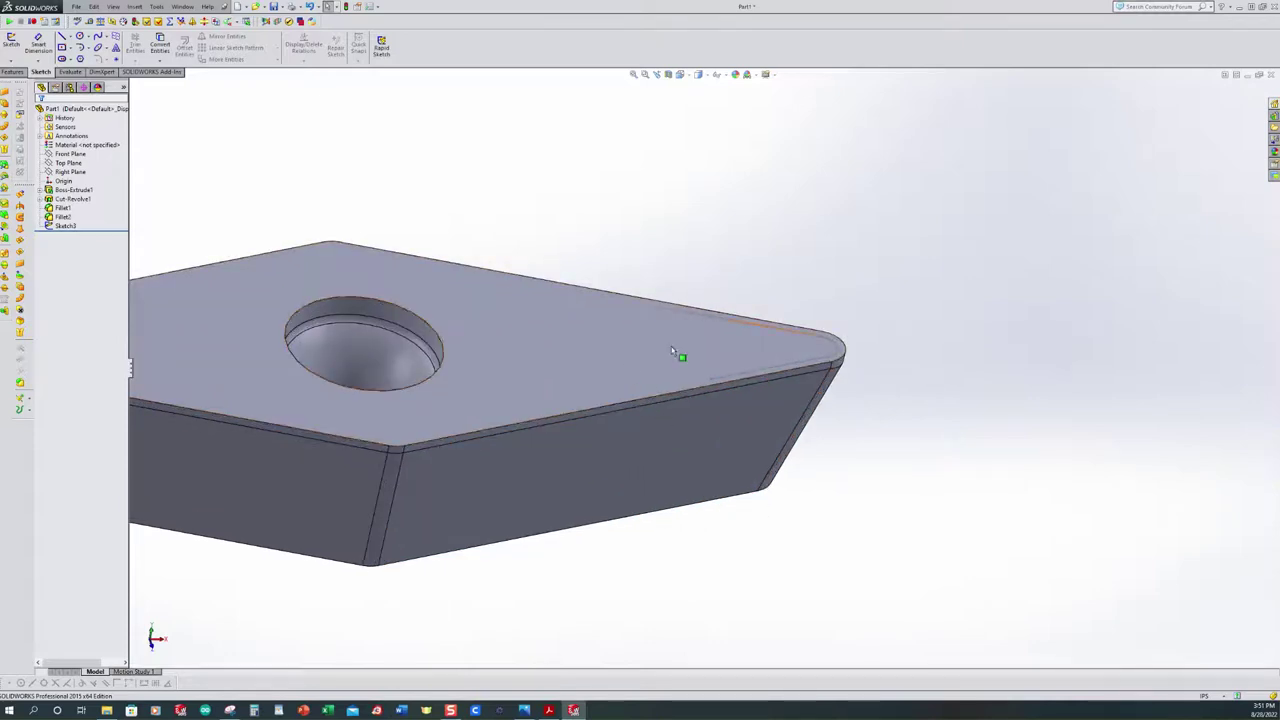
{"action": "scroll", "coordinate": [700, 397], "scroll_direction": "down", "scroll_amount": 1}
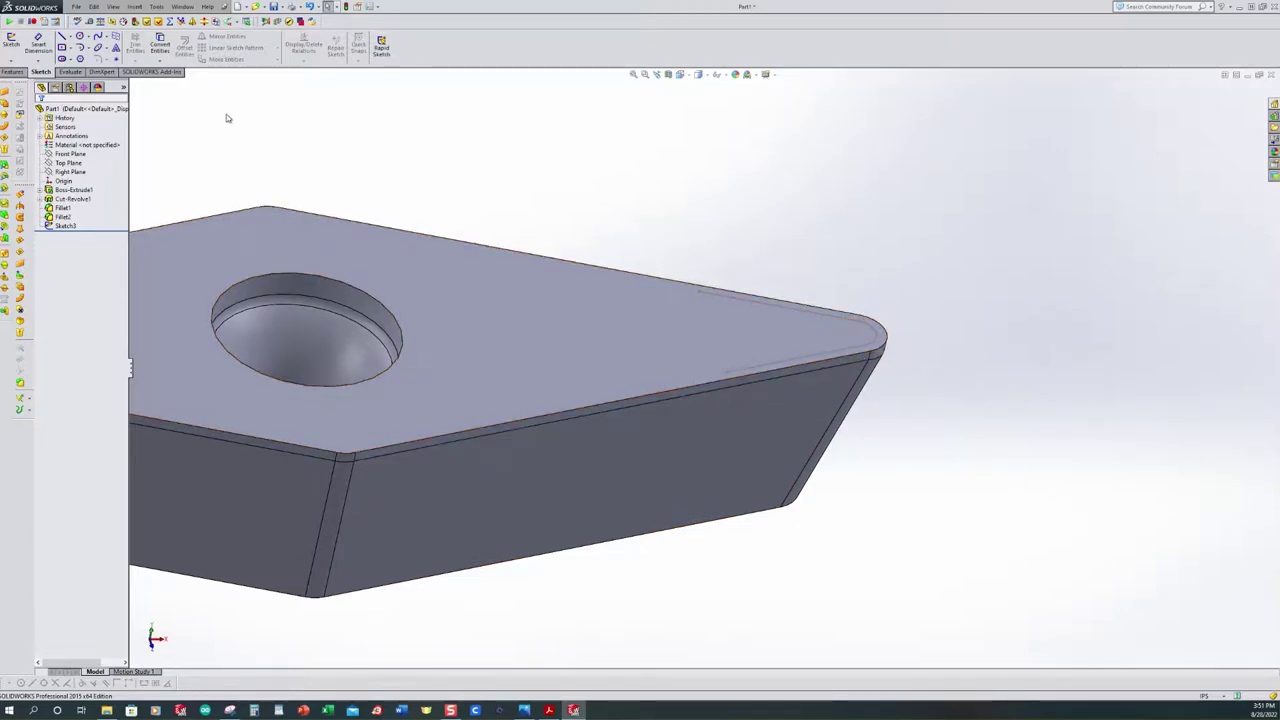
{"action": "left_click", "coordinate": [8, 73]}
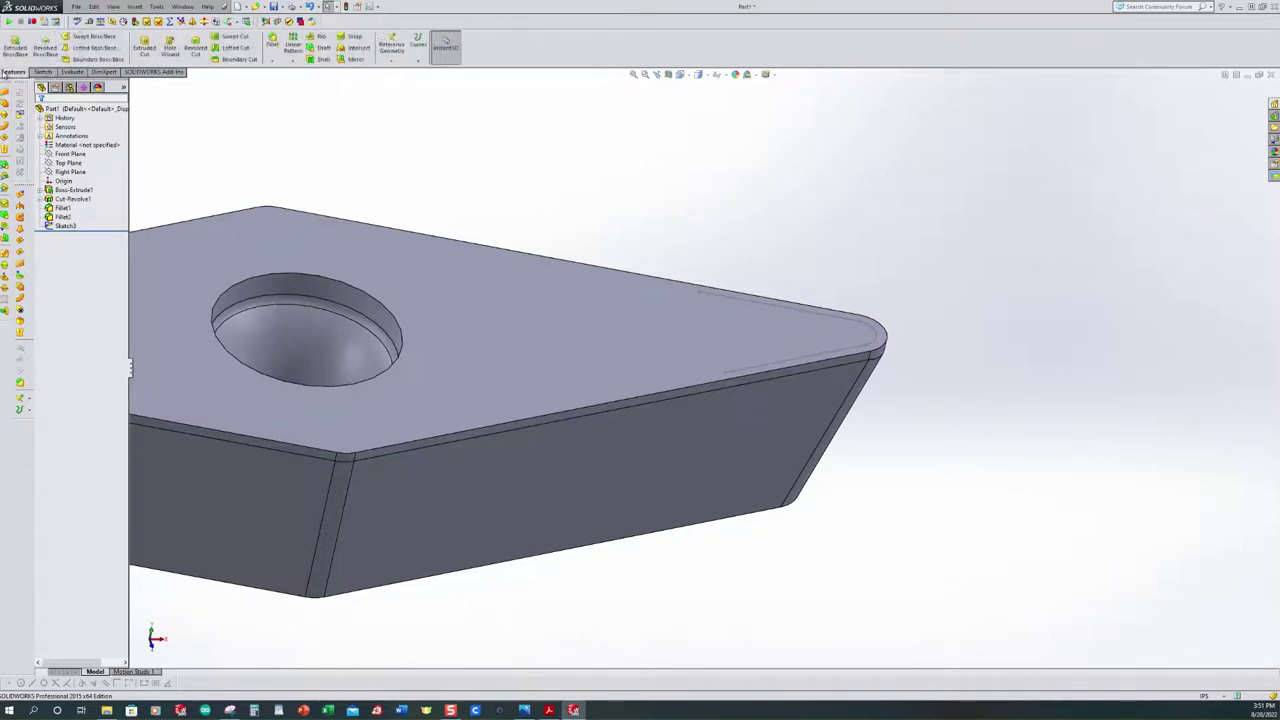
Create a reference plane perpendicular to the lower sketch line and coincident with its free endpoint
{"action": "left_click", "coordinate": [391, 60]}
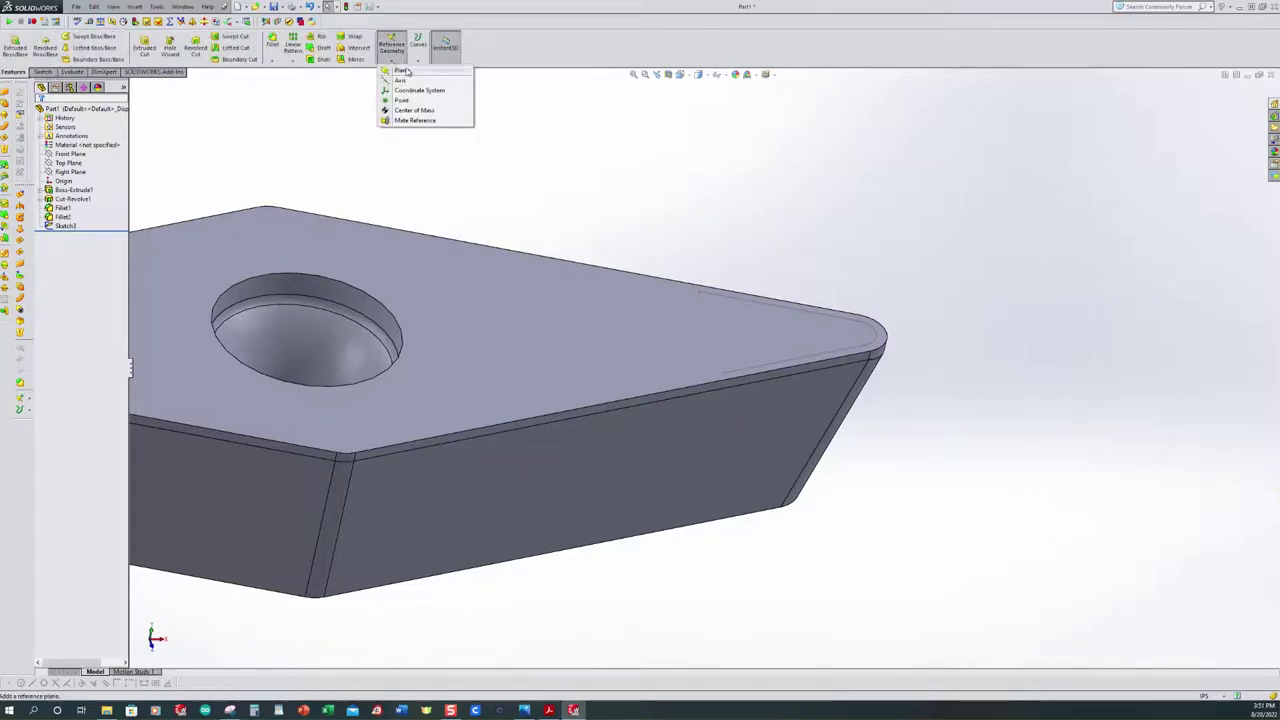
{"action": "left_click", "coordinate": [403, 71]}
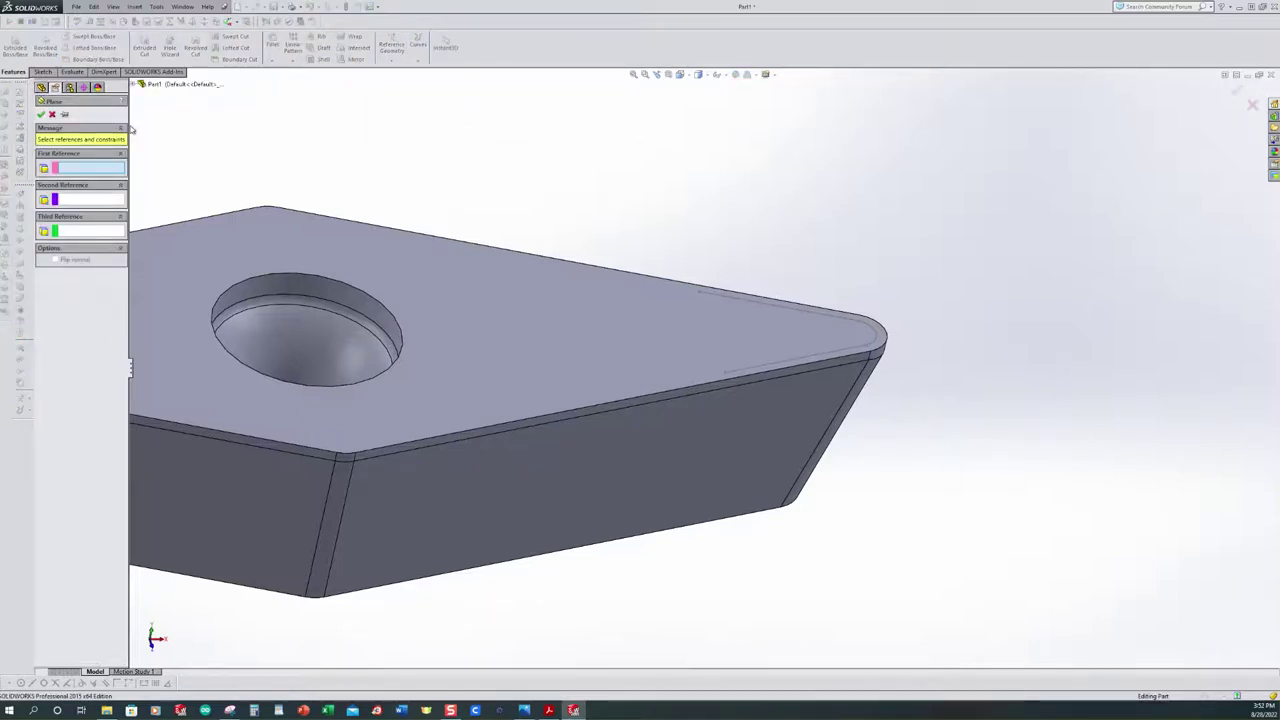
{"action": "left_click", "coordinate": [762, 372]}
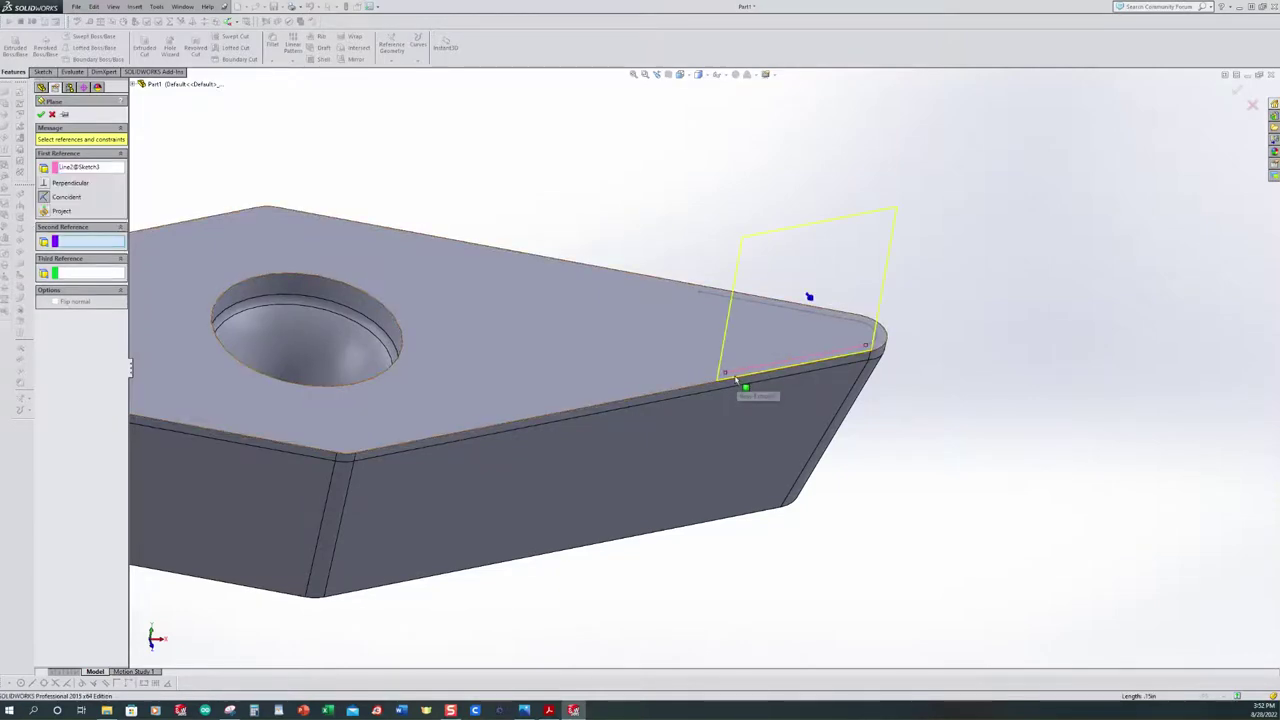
{"action": "left_click", "coordinate": [725, 373]}
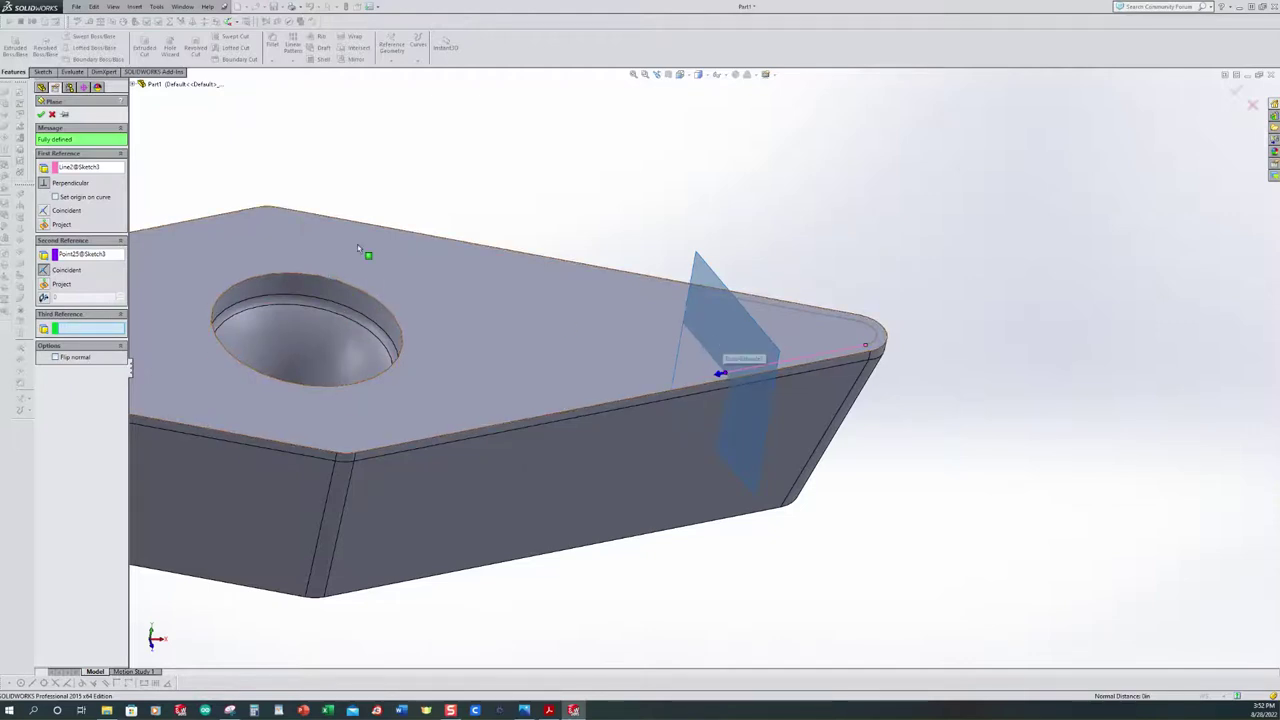
{"action": "left_click", "coordinate": [40, 115]}
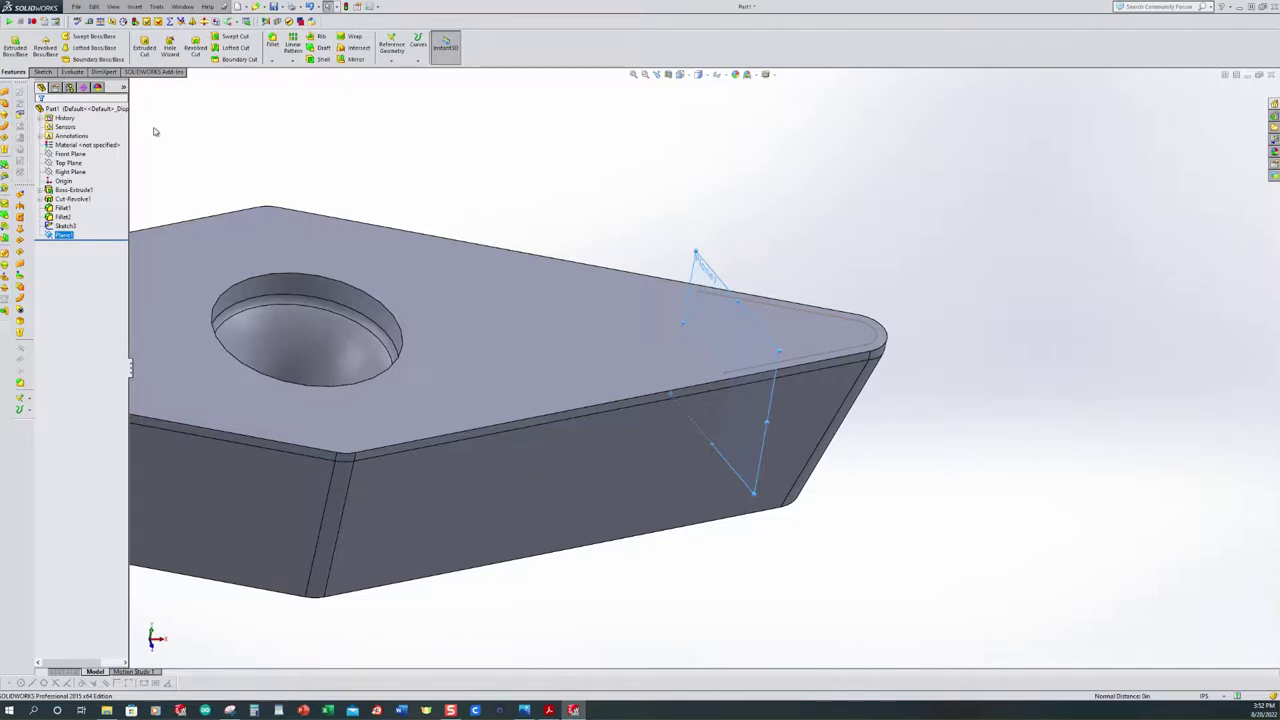
Start a sketch on the new plane, viewed face-on, and check the edge profile dimensions in Detail B of the PDF drawing
{"action": "left_click", "coordinate": [44, 72]}
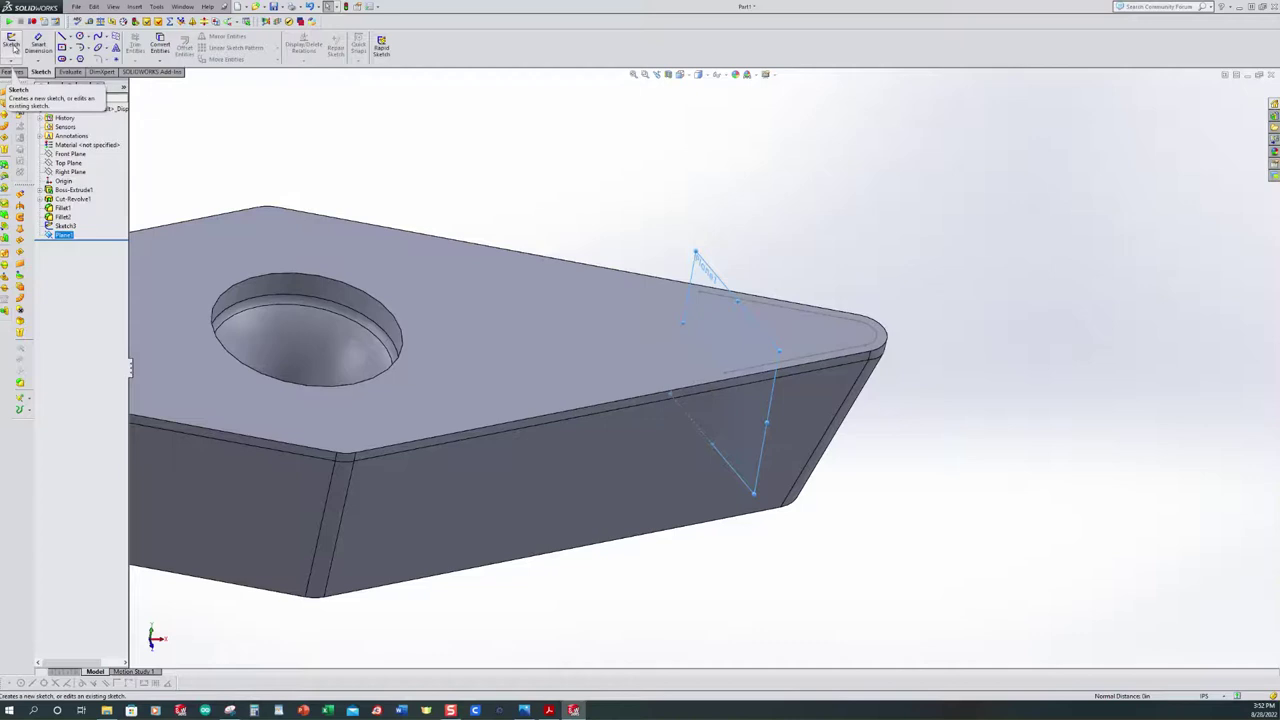
{"action": "left_click", "coordinate": [14, 47]}
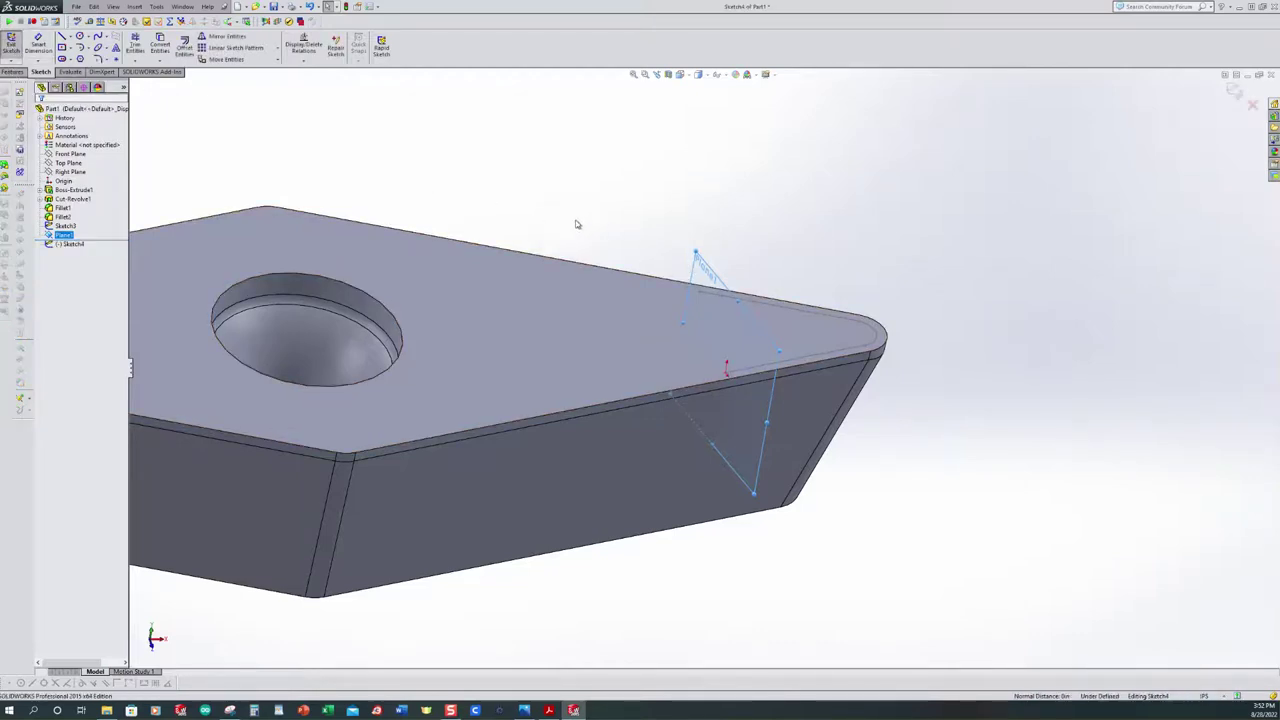
{"action": "key", "text": "ctrl+8"}
{"action": "scroll", "coordinate": [950, 330], "scroll_direction": "up", "scroll_amount": 2}
{"action": "scroll", "coordinate": [924, 333], "scroll_direction": "up", "scroll_amount": 1}
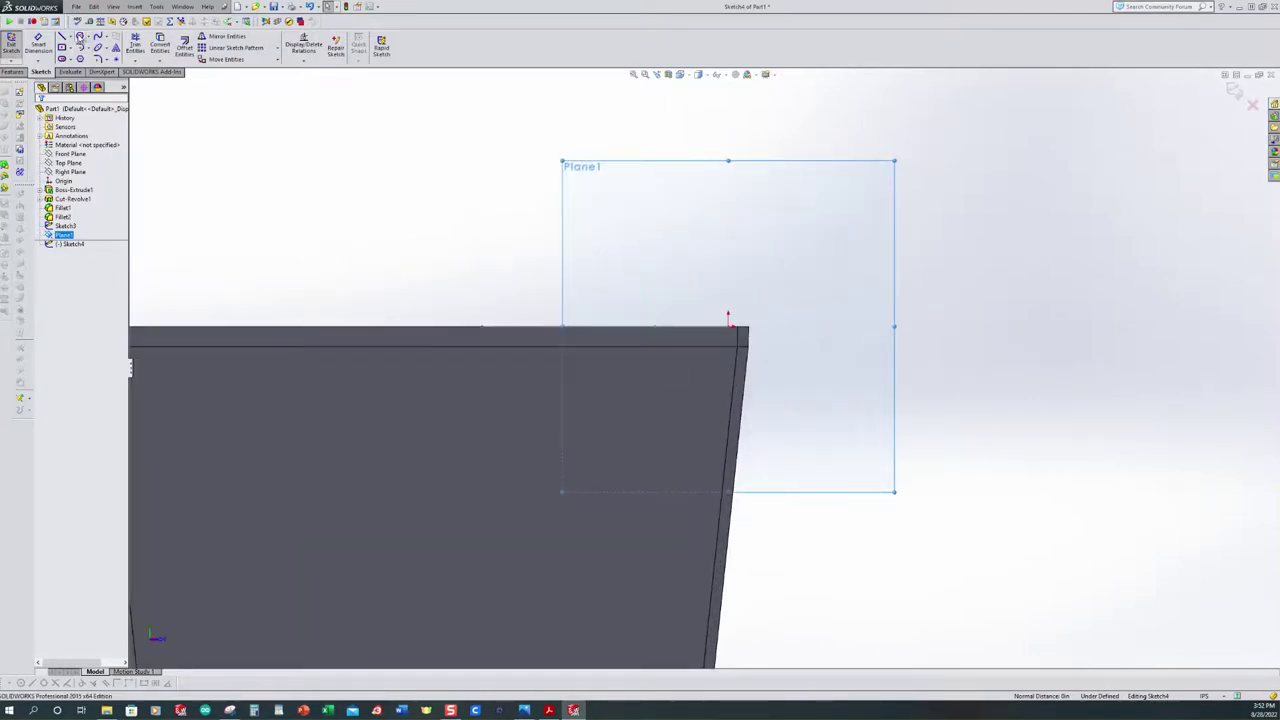
{"action": "left_click", "coordinate": [548, 710]}
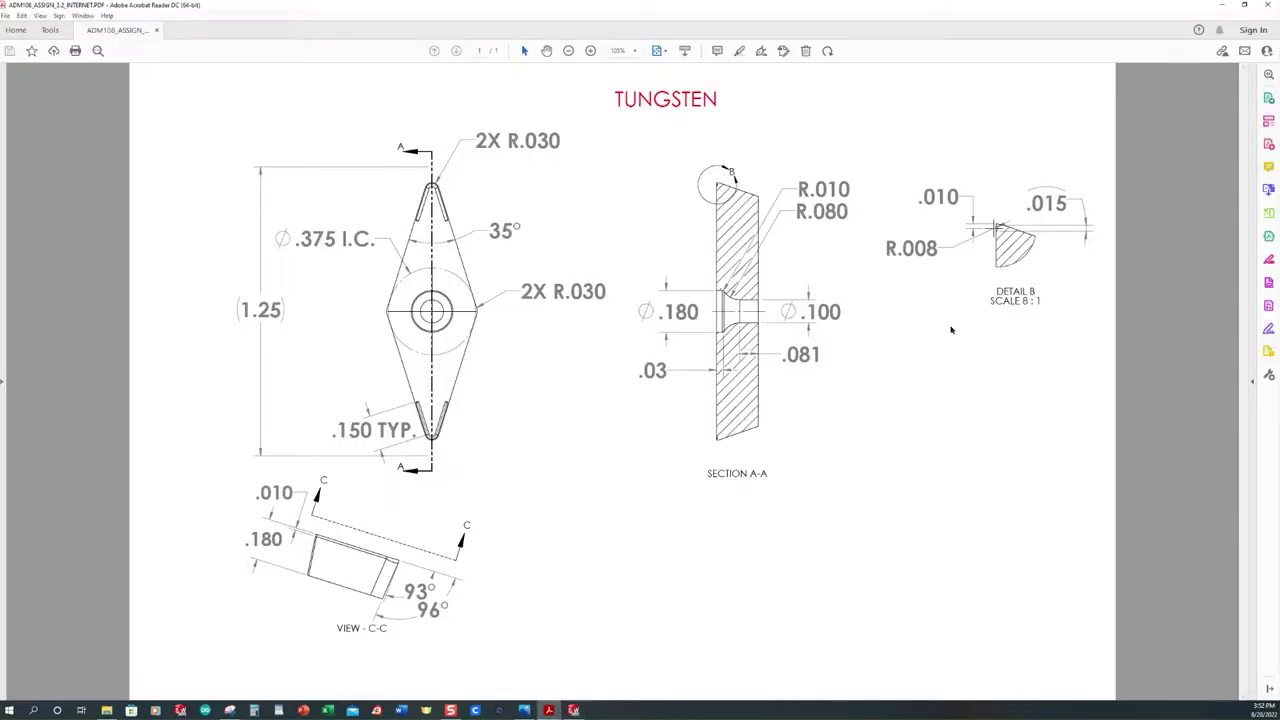
{"action": "left_click", "coordinate": [636, 51]}
{"action": "left_click", "coordinate": [590, 51]}
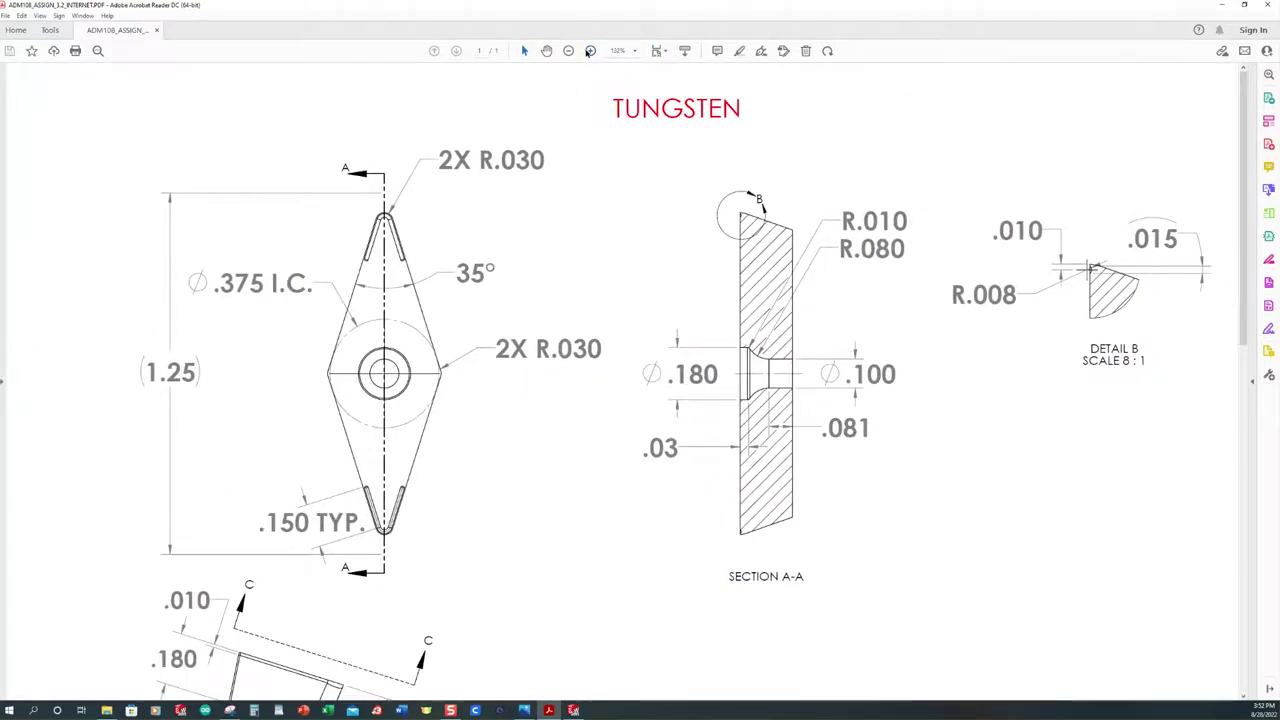
{"action": "left_click", "coordinate": [590, 51]}
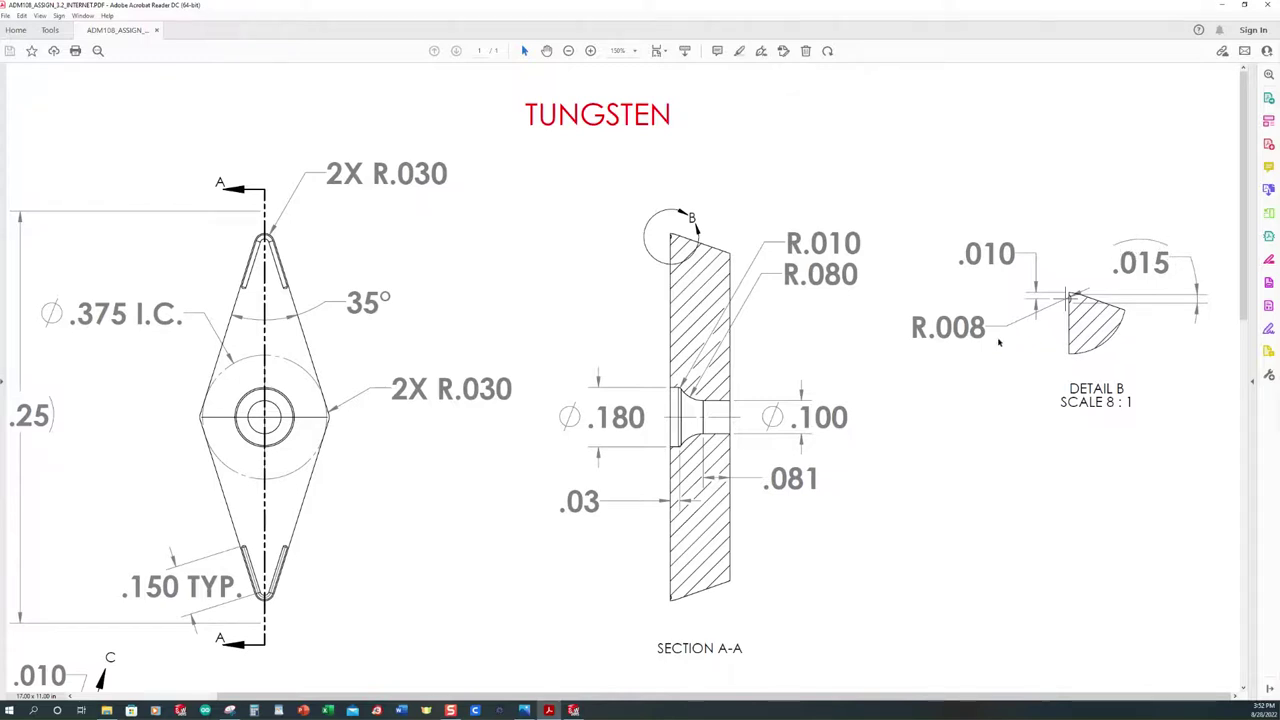
{"action": "left_click", "coordinate": [573, 710]}
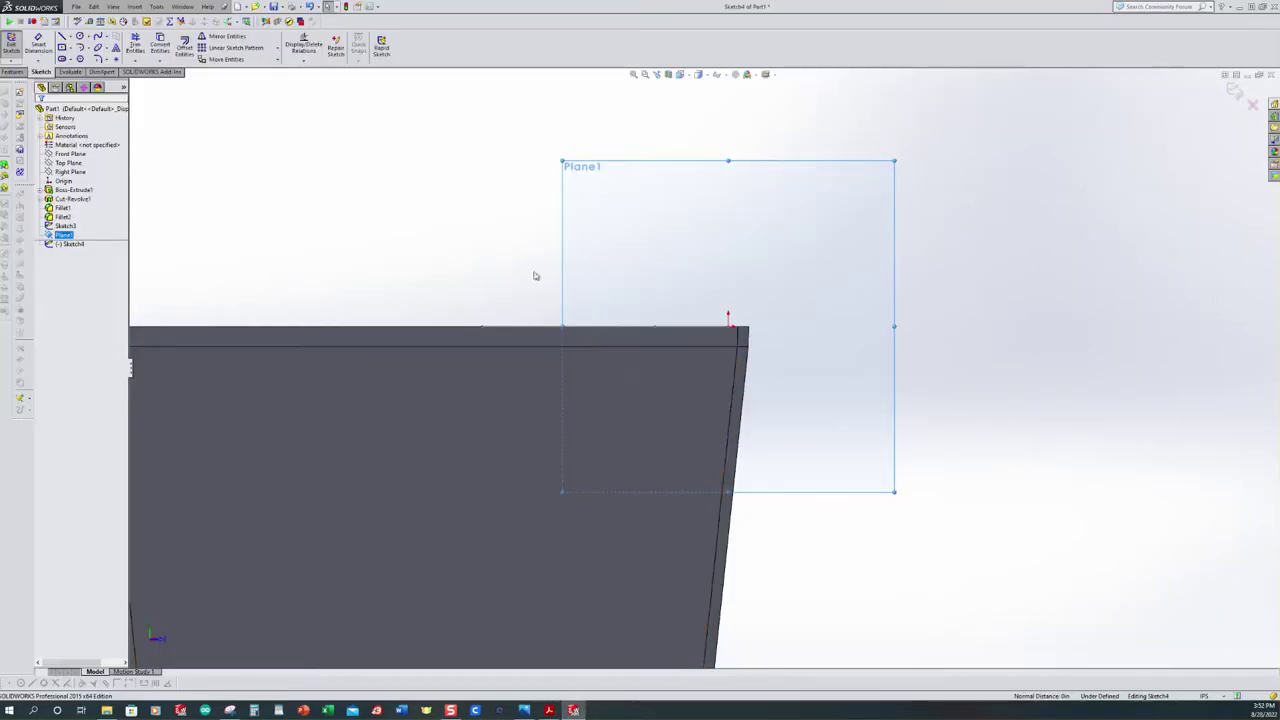
Sketch a circle of about 0.04 in radius above the insert's edge and a horizontal line about 0.10 in long across its lower half
{"action": "left_click", "coordinate": [80, 37]}
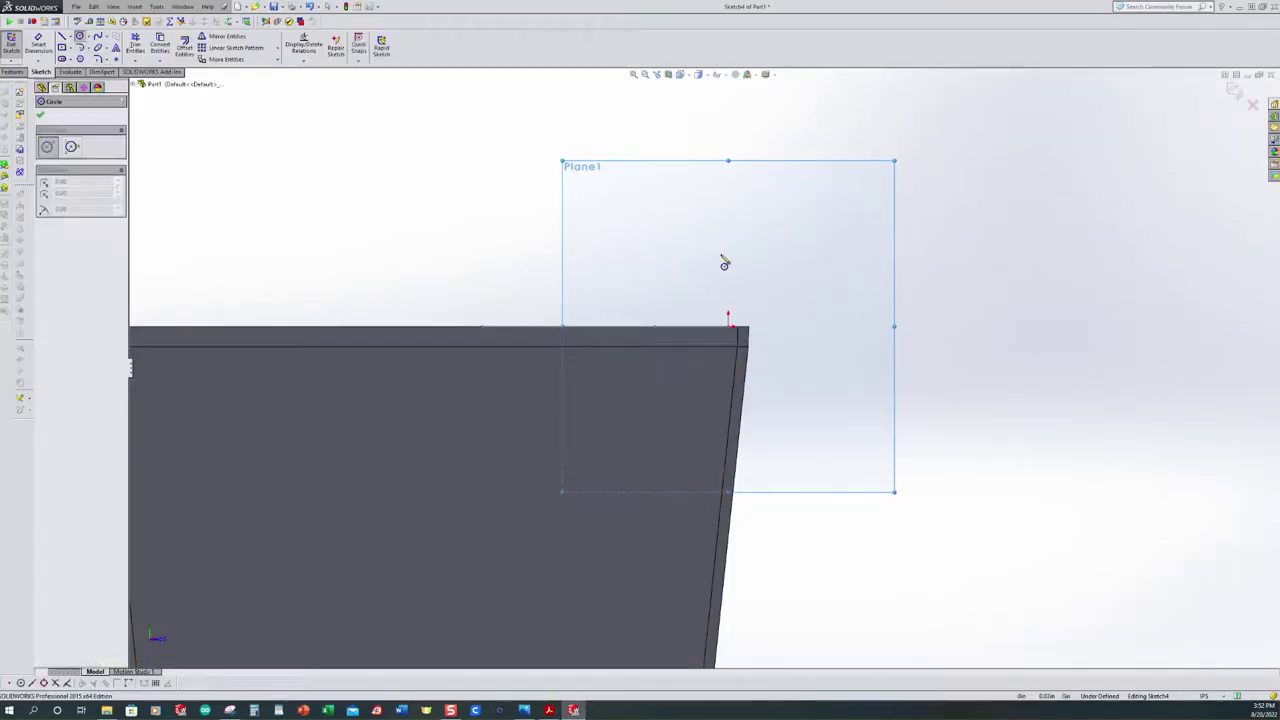
{"action": "left_click", "coordinate": [716, 235]}
{"action": "left_click", "coordinate": [784, 282]}
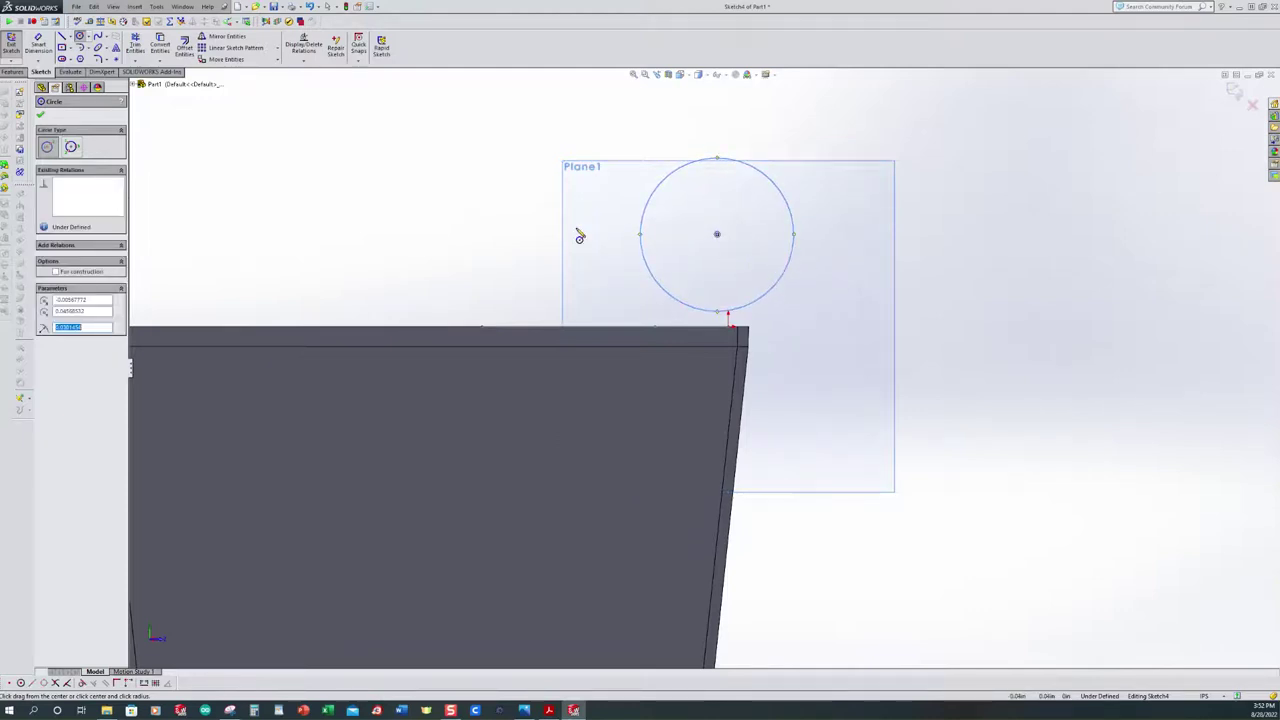
{"action": "left_click", "coordinate": [63, 37]}
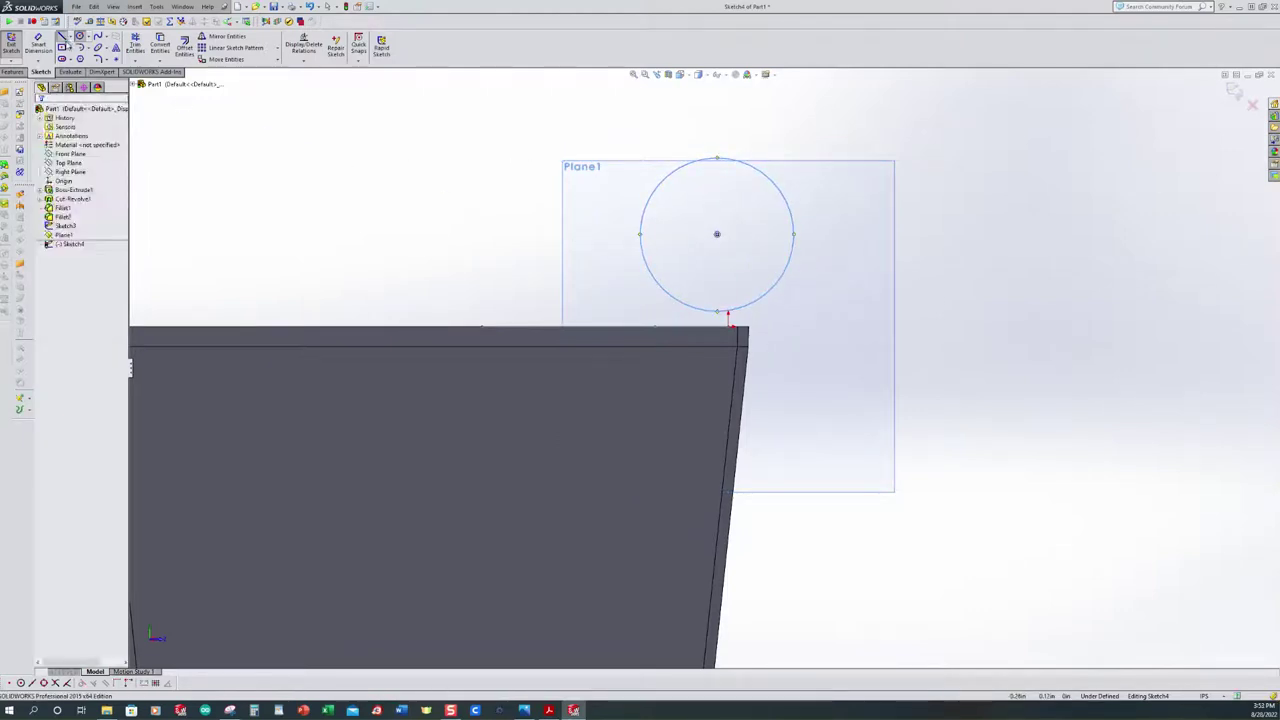
{"action": "left_click", "coordinate": [612, 274]}
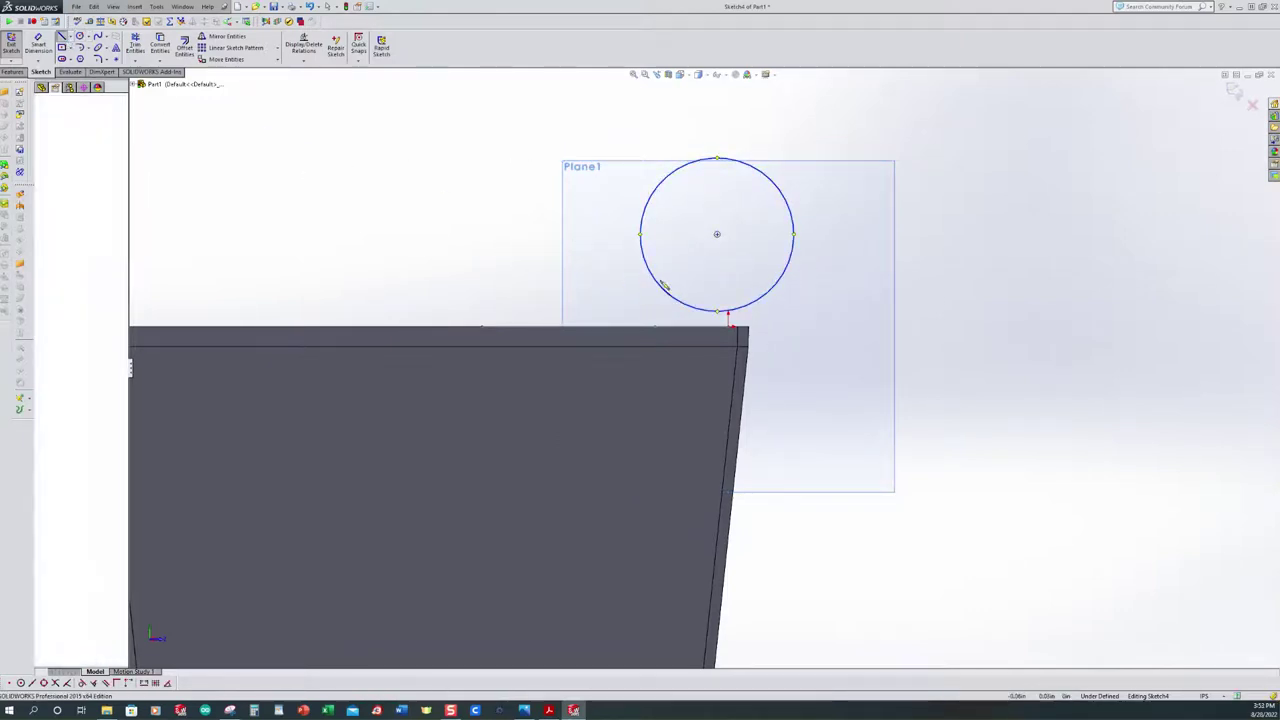
{"action": "left_click", "coordinate": [818, 274]}
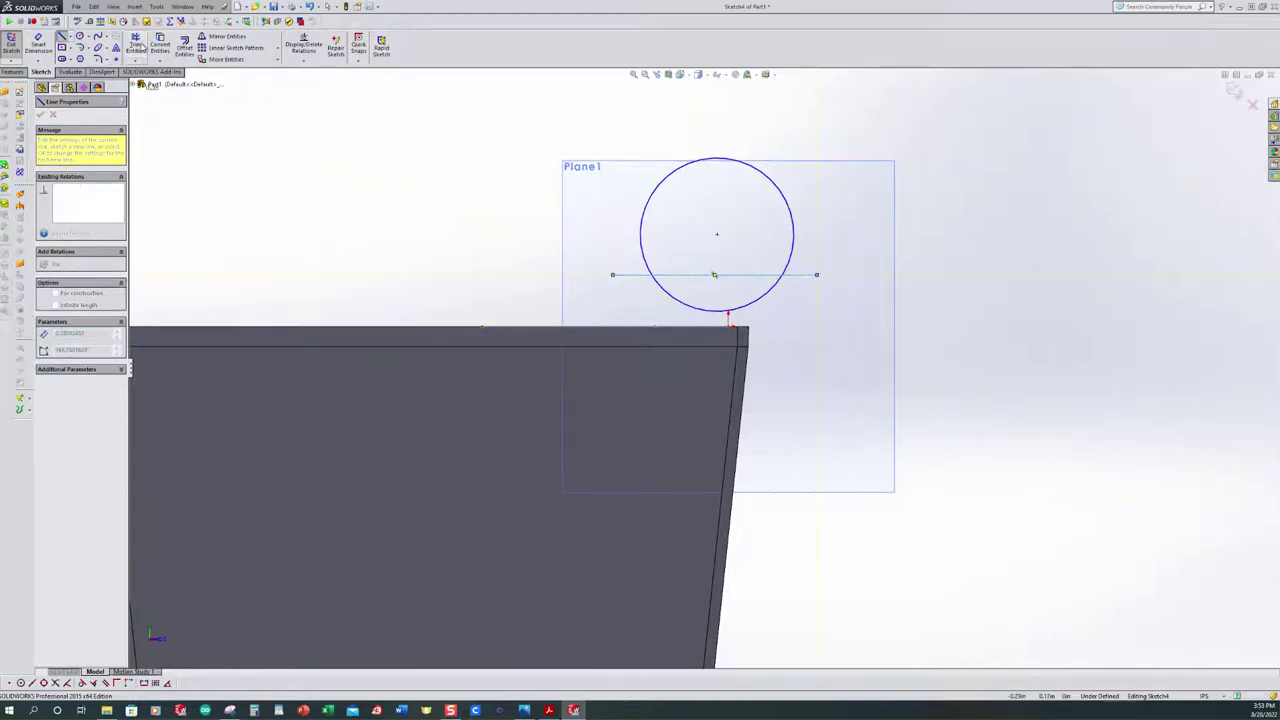
Trim the circle's upper arc and the line's overhanging ends to leave a closed circular segment
{"action": "left_click", "coordinate": [136, 44]}
{"action": "left_click", "coordinate": [48, 287]}
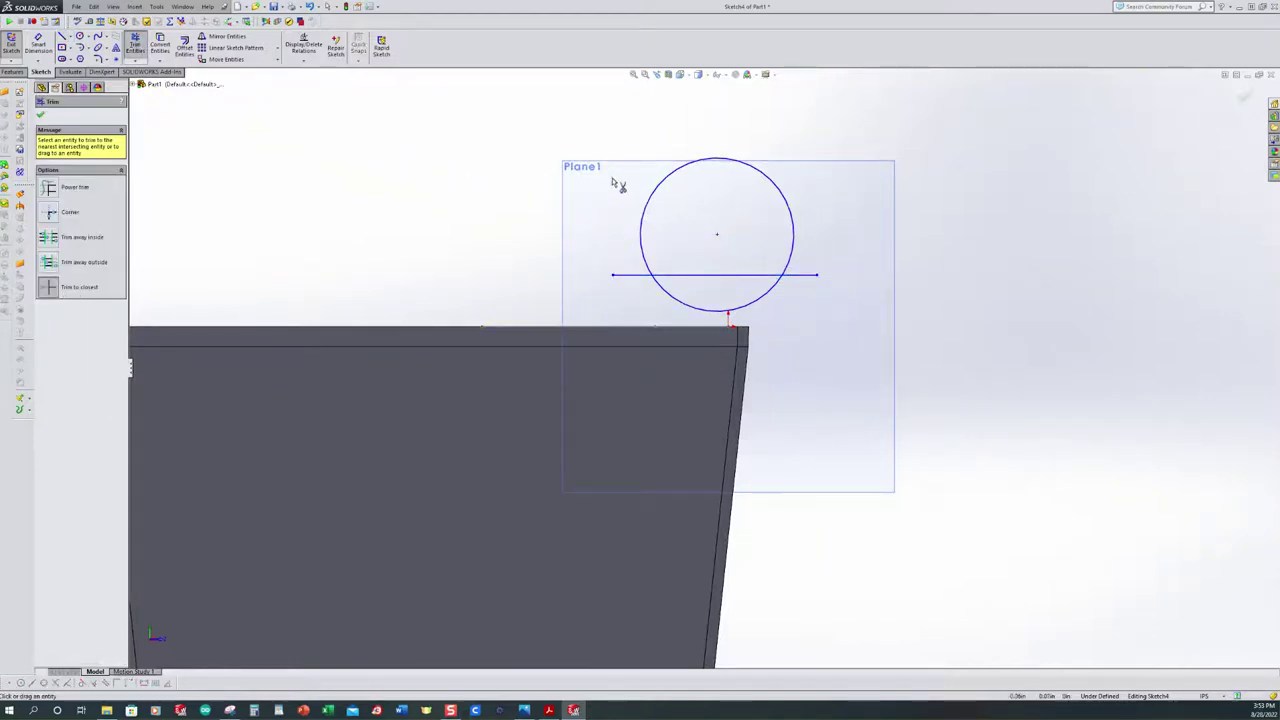
{"action": "left_click", "coordinate": [651, 192]}
{"action": "left_click", "coordinate": [631, 281]}
{"action": "left_click", "coordinate": [812, 278]}
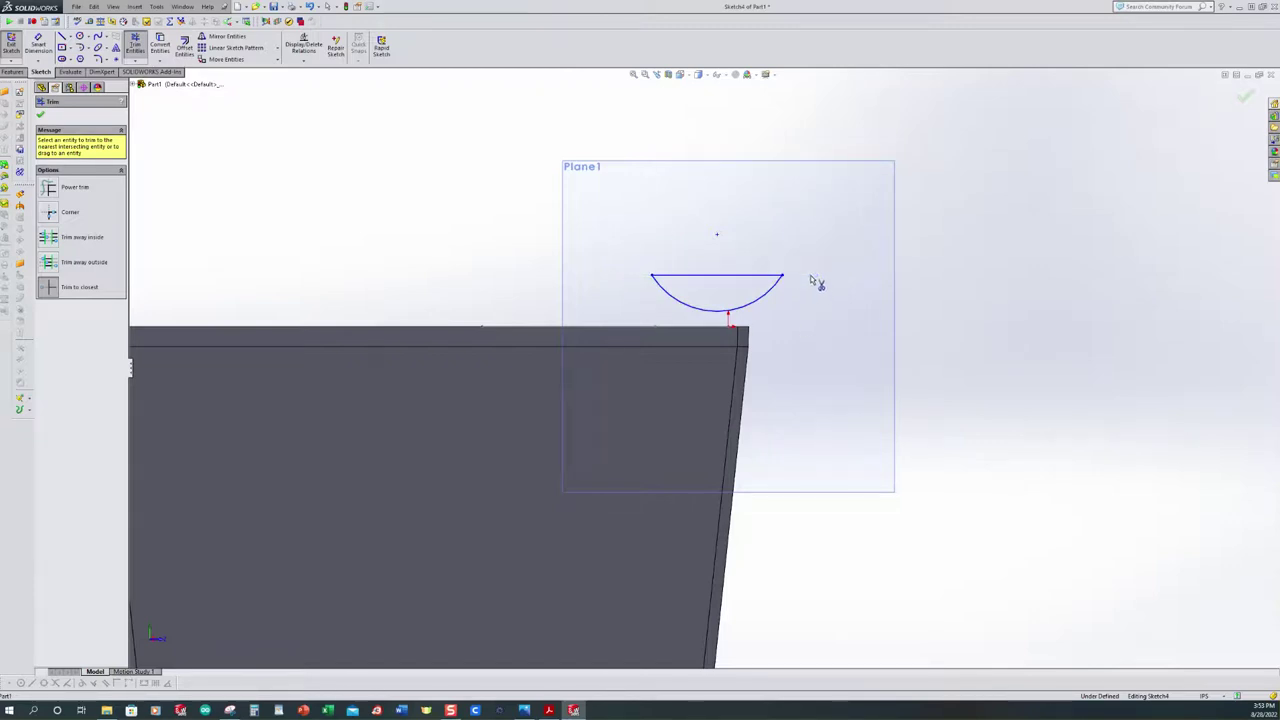
Draw a vertical centerline from the segment's straight line midpoint to the lowest point of its arc
{"action": "scroll", "coordinate": [834, 323], "scroll_direction": "down", "scroll_amount": 2}
{"action": "left_click", "coordinate": [70, 37]}
{"action": "left_click", "coordinate": [95, 52]}
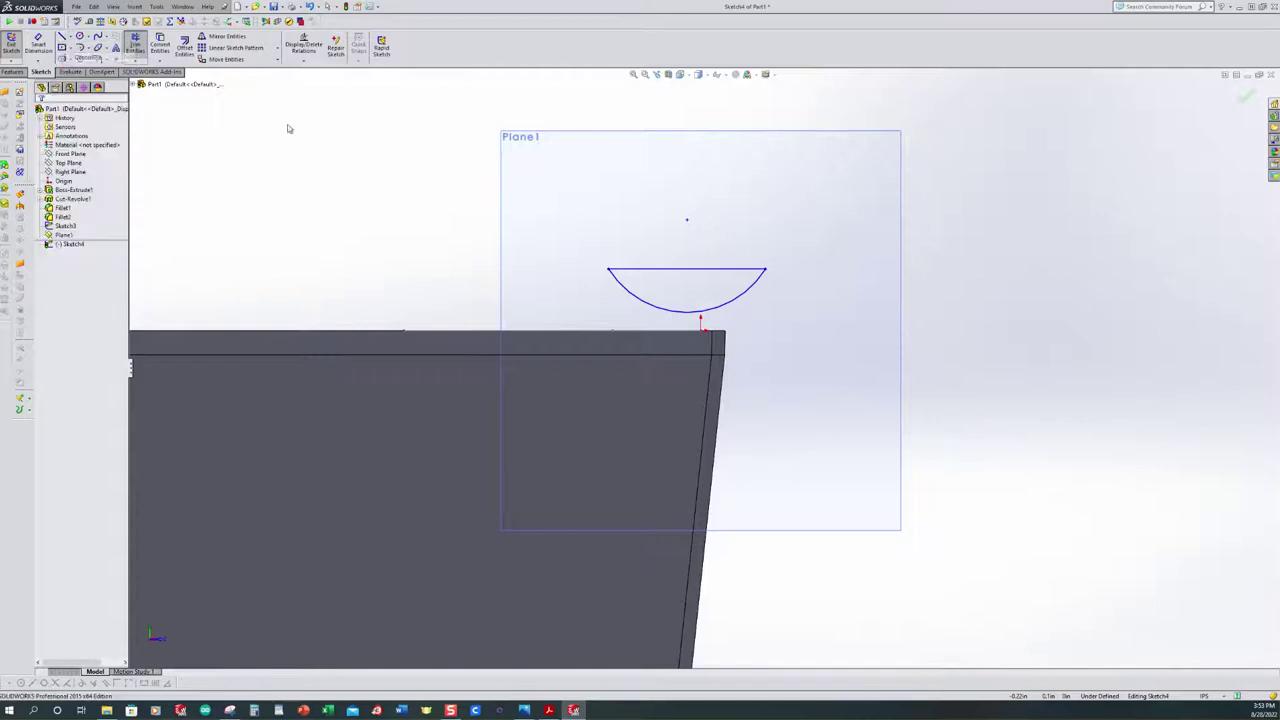
{"action": "left_click", "coordinate": [687, 269]}
{"action": "left_click", "coordinate": [688, 313]}
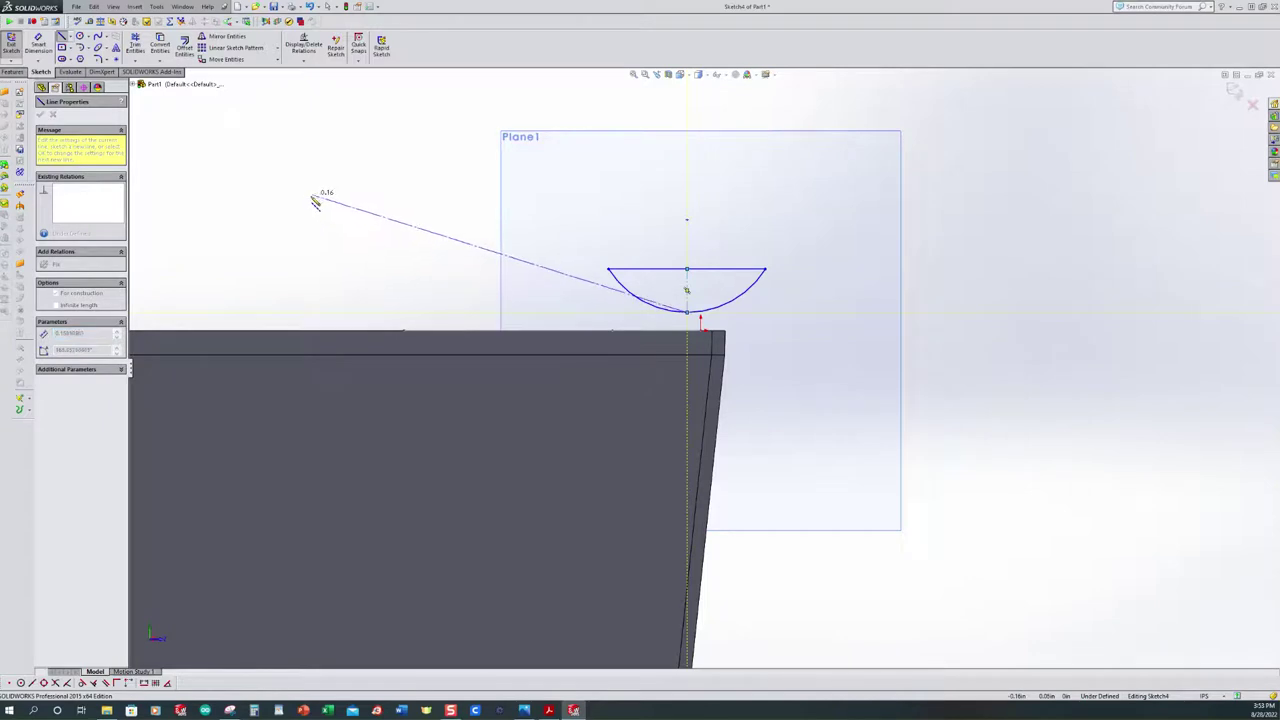
{"action": "key", "text": "Escape"}
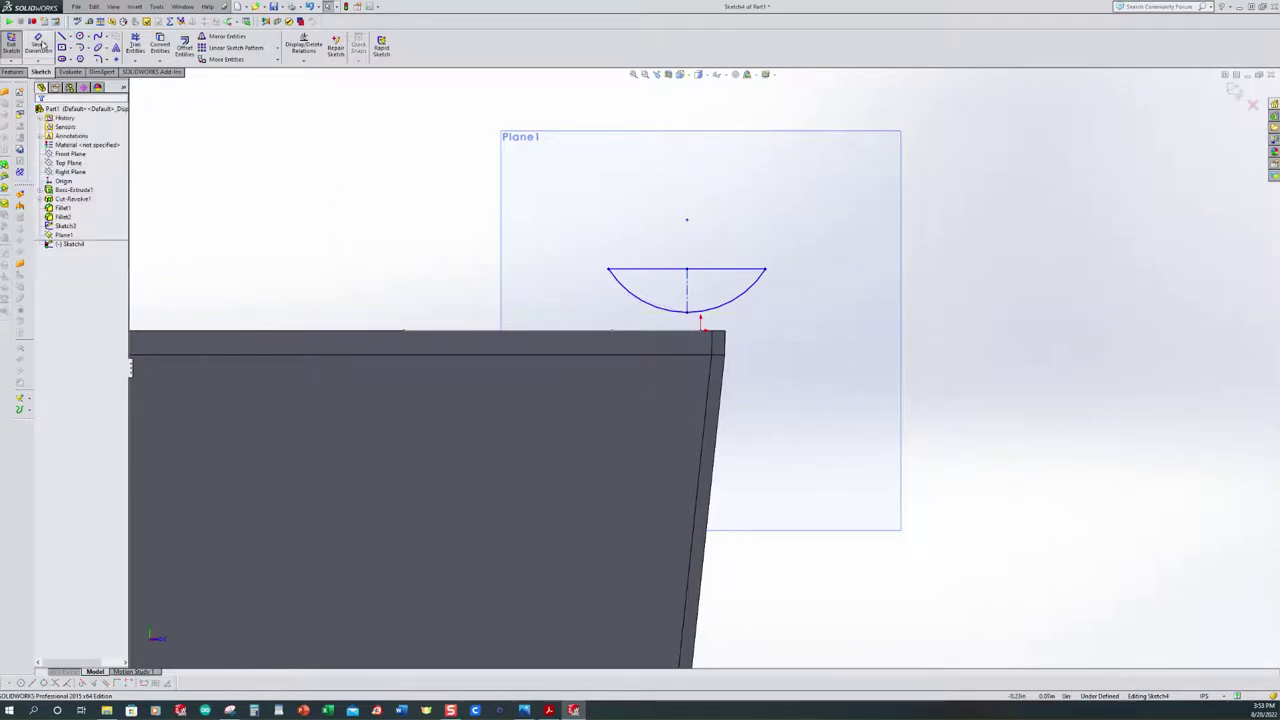
Dimension the segment's arc with a radius of 0.008 in
{"action": "left_click", "coordinate": [40, 44]}
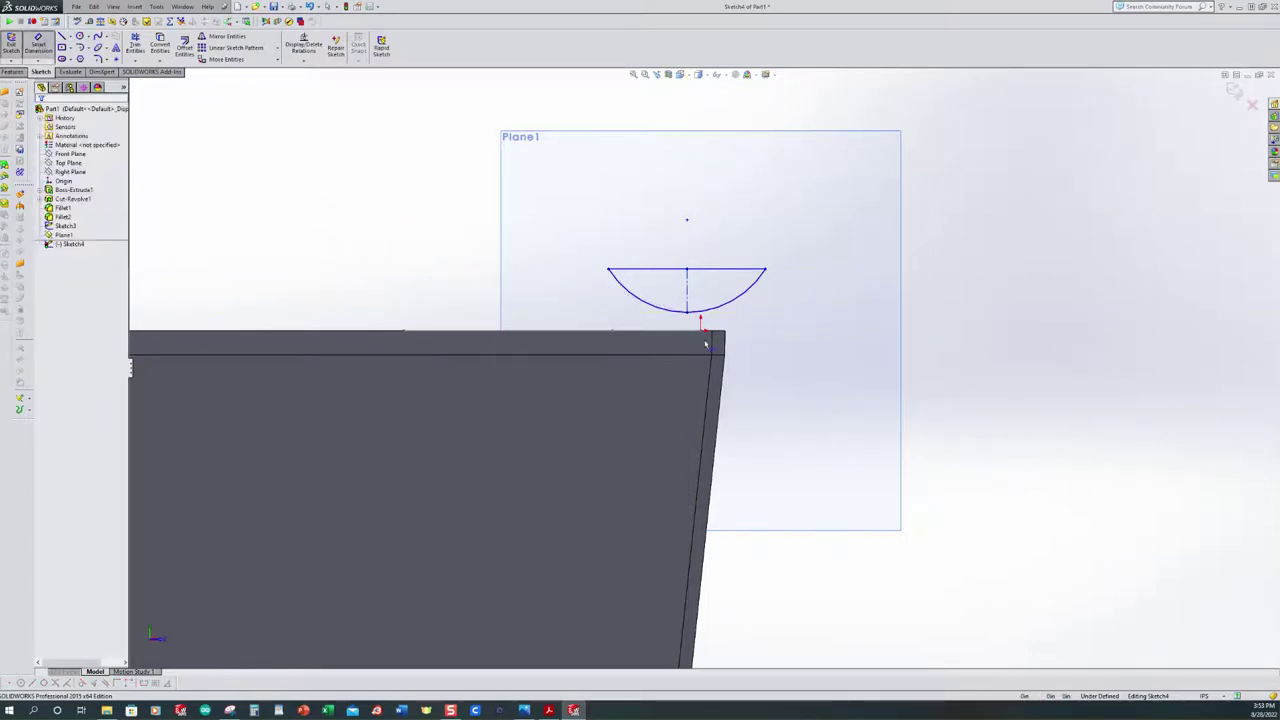
{"action": "left_click", "coordinate": [740, 302]}
{"action": "left_click", "coordinate": [790, 336]}
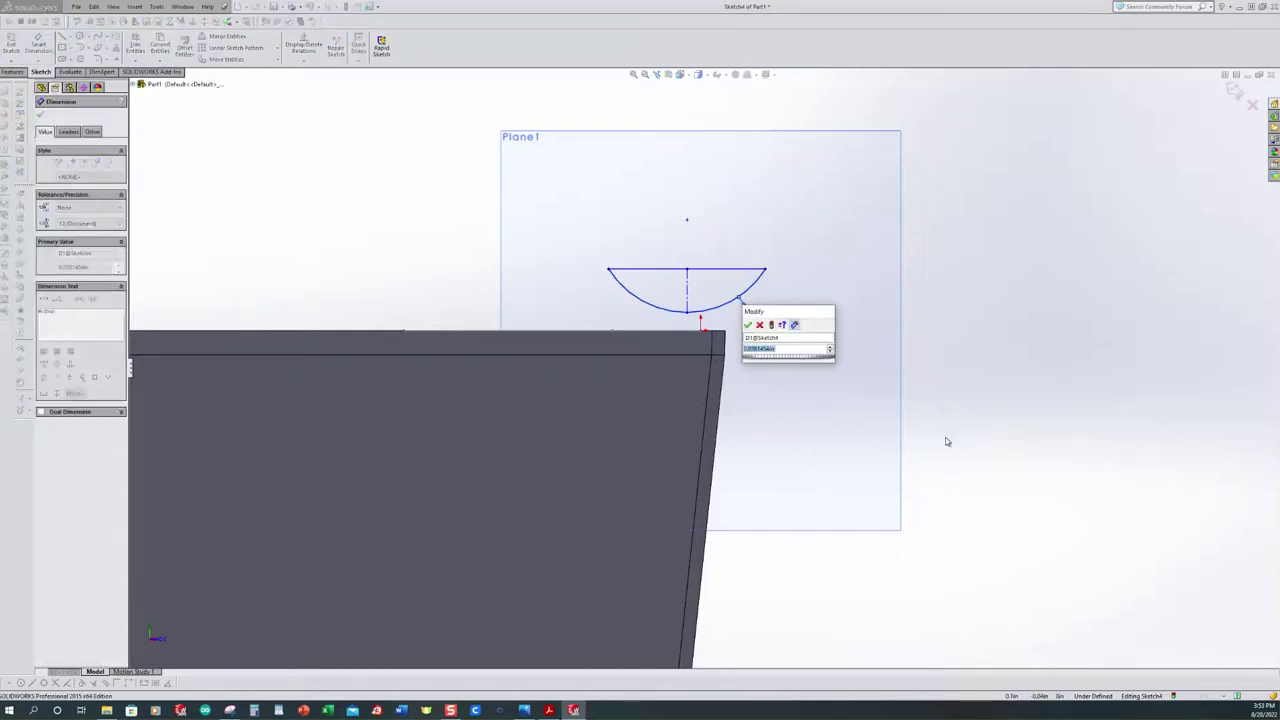
{"action": "type", "text": ".008"}
{"action": "key", "text": "Return"}
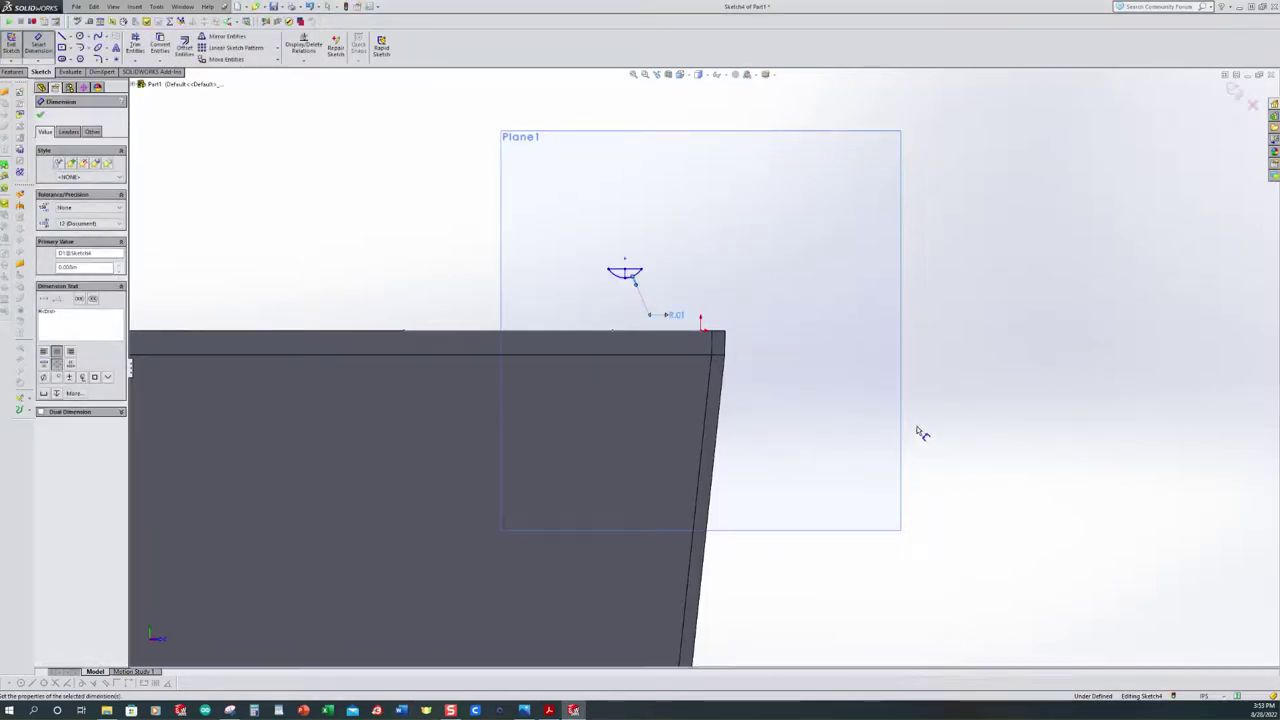
Dimension the arc length between the segment's two endpoints as 0.015 in
{"action": "scroll", "coordinate": [697, 298], "scroll_direction": "down", "scroll_amount": 3}
{"action": "scroll", "coordinate": [572, 316], "scroll_direction": "down", "scroll_amount": 4}
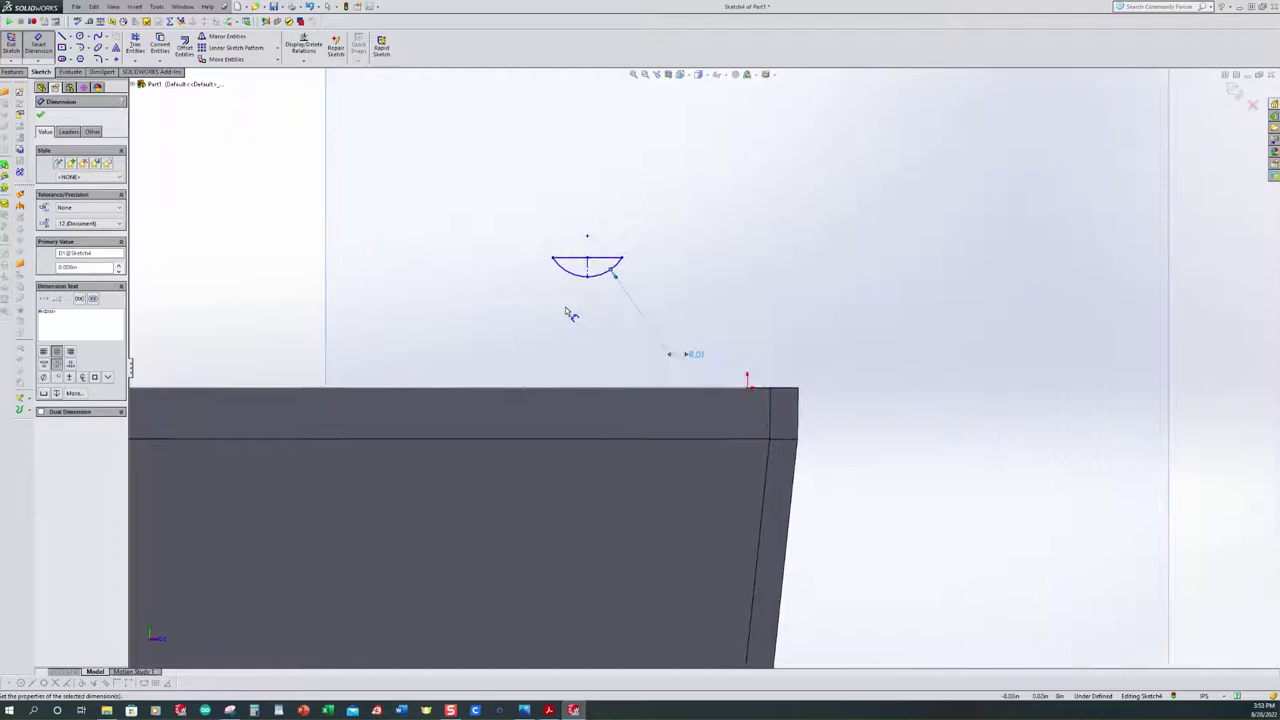
{"action": "left_click", "coordinate": [558, 253]}
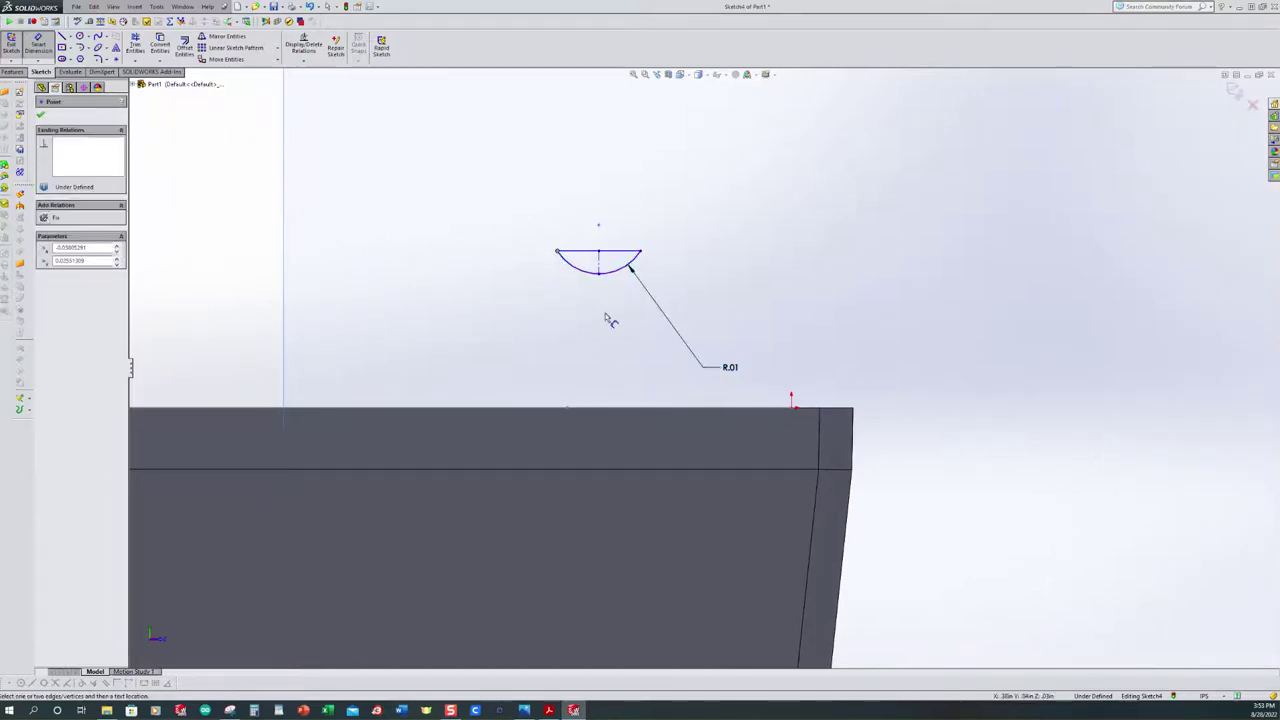
{"action": "left_click", "coordinate": [641, 252]}
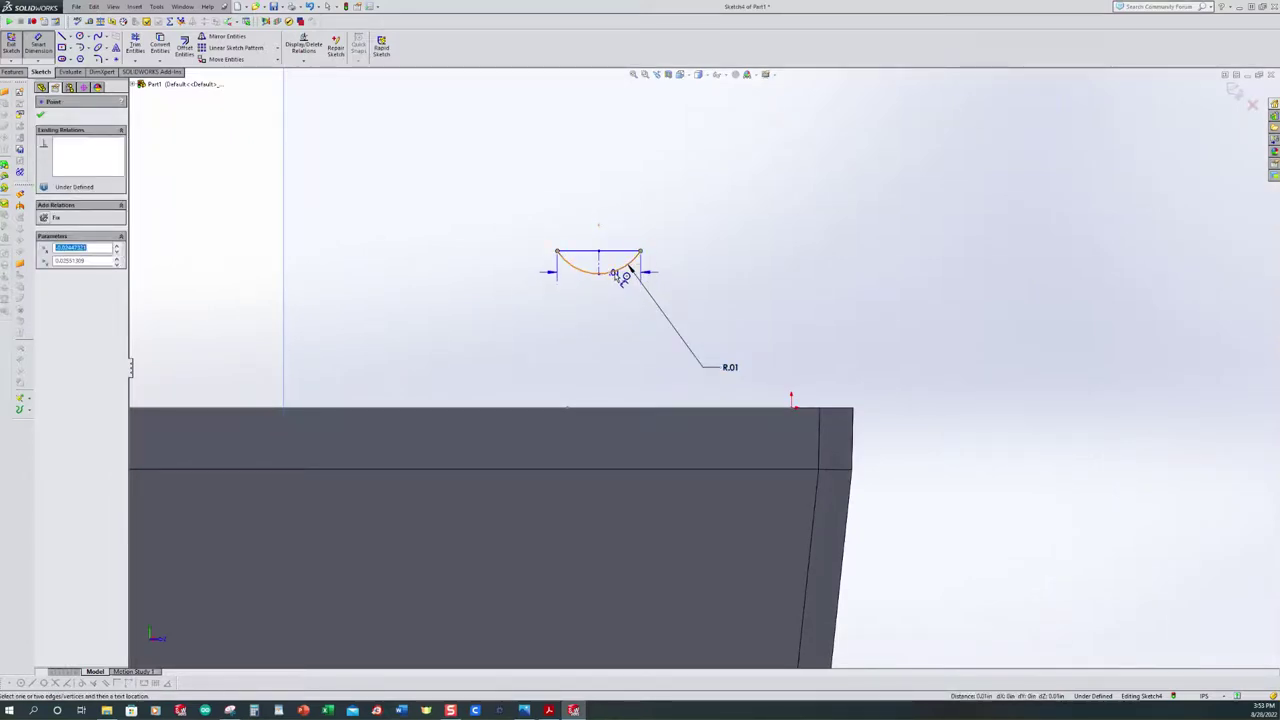
{"action": "left_click", "coordinate": [621, 272]}
{"action": "left_click", "coordinate": [608, 316]}
{"action": "type", "text": "0.015"}
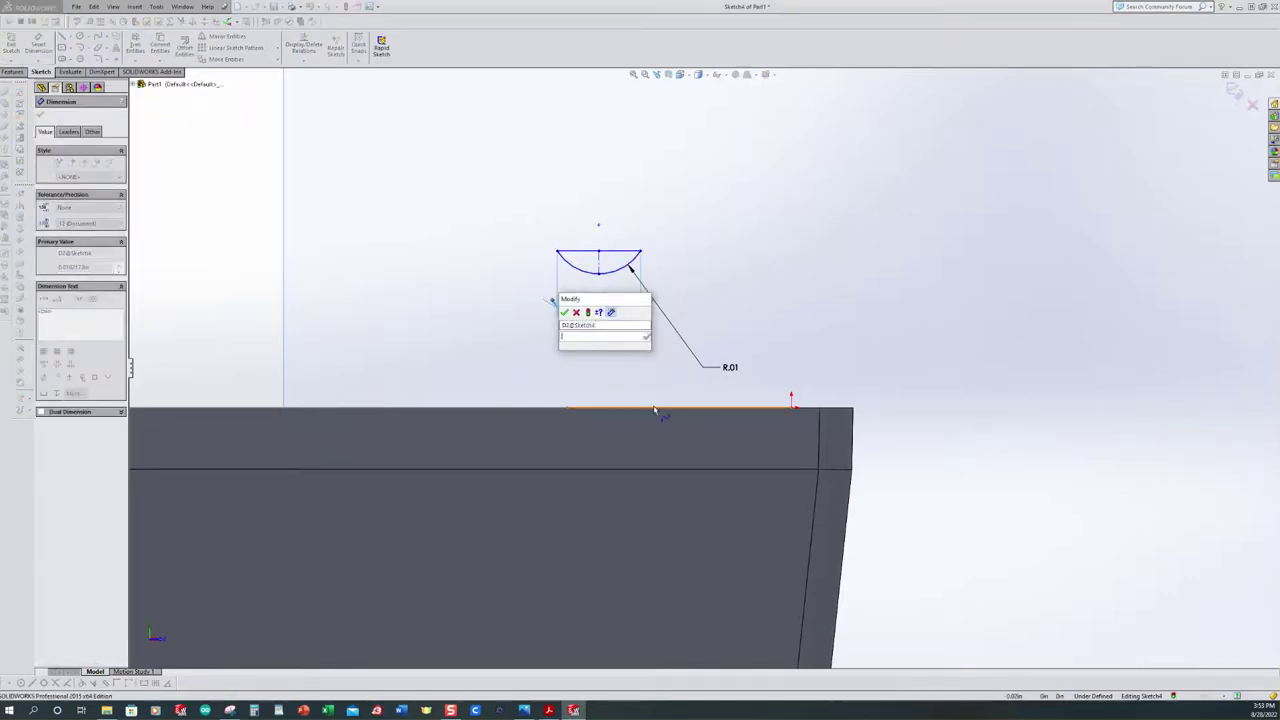
{"action": "key", "text": "Return"}
Tilt the view toward the insert's tip and hide the reference plane
{"action": "middle_click_drag", "start_coordinate": [695, 330], "coordinate": [673, 364]}
{"action": "scroll", "coordinate": [966, 314], "scroll_direction": "up", "scroll_amount": 3}
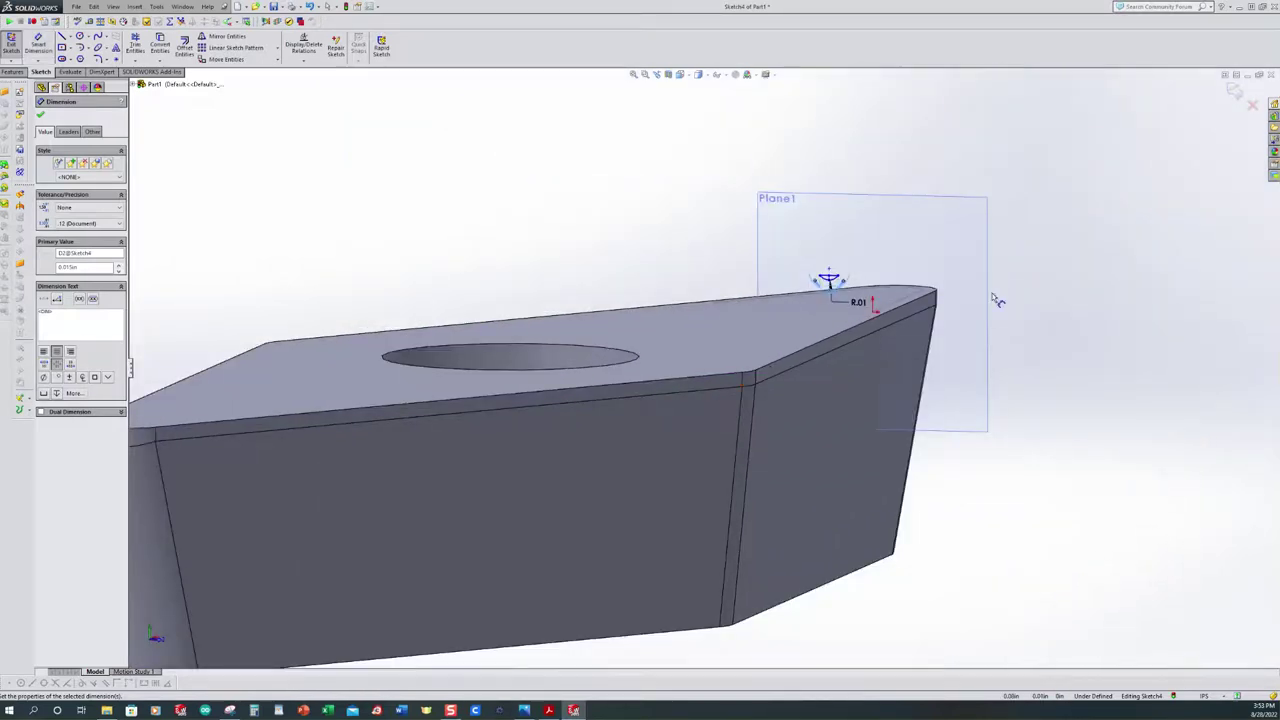
{"action": "scroll", "coordinate": [854, 351], "scroll_direction": "down", "scroll_amount": 5}
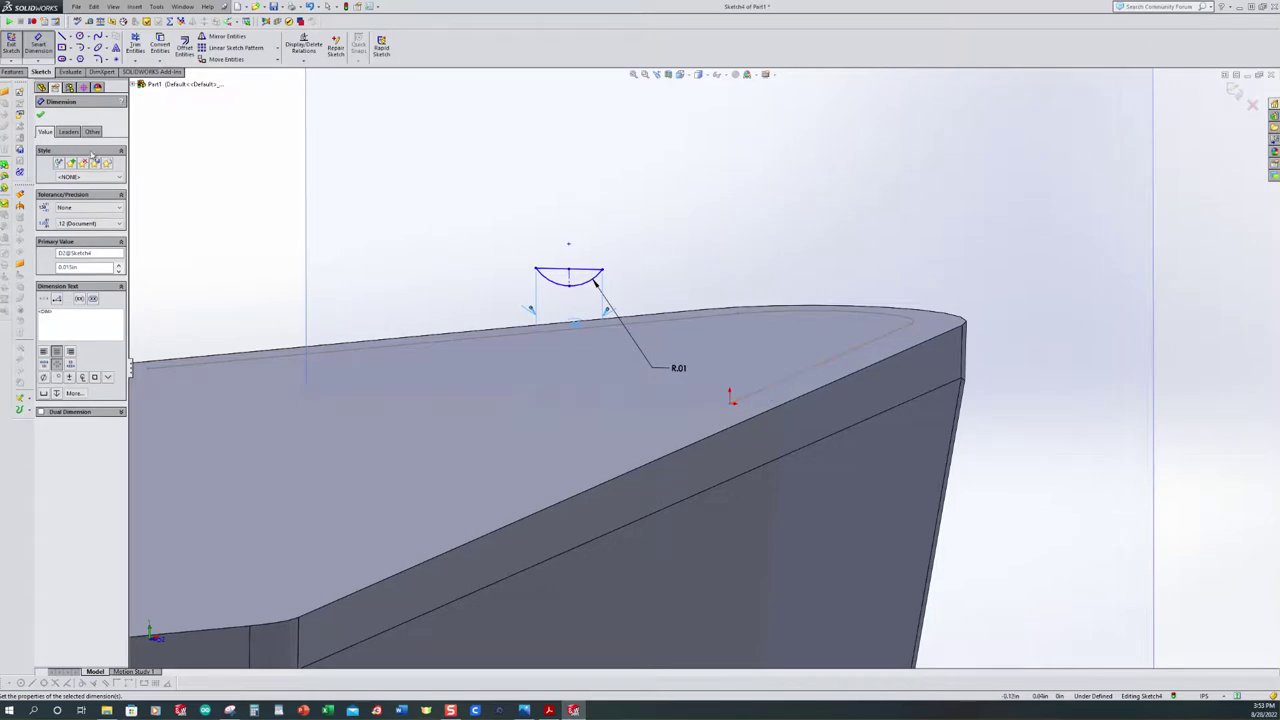
{"action": "left_click", "coordinate": [226, 160]}
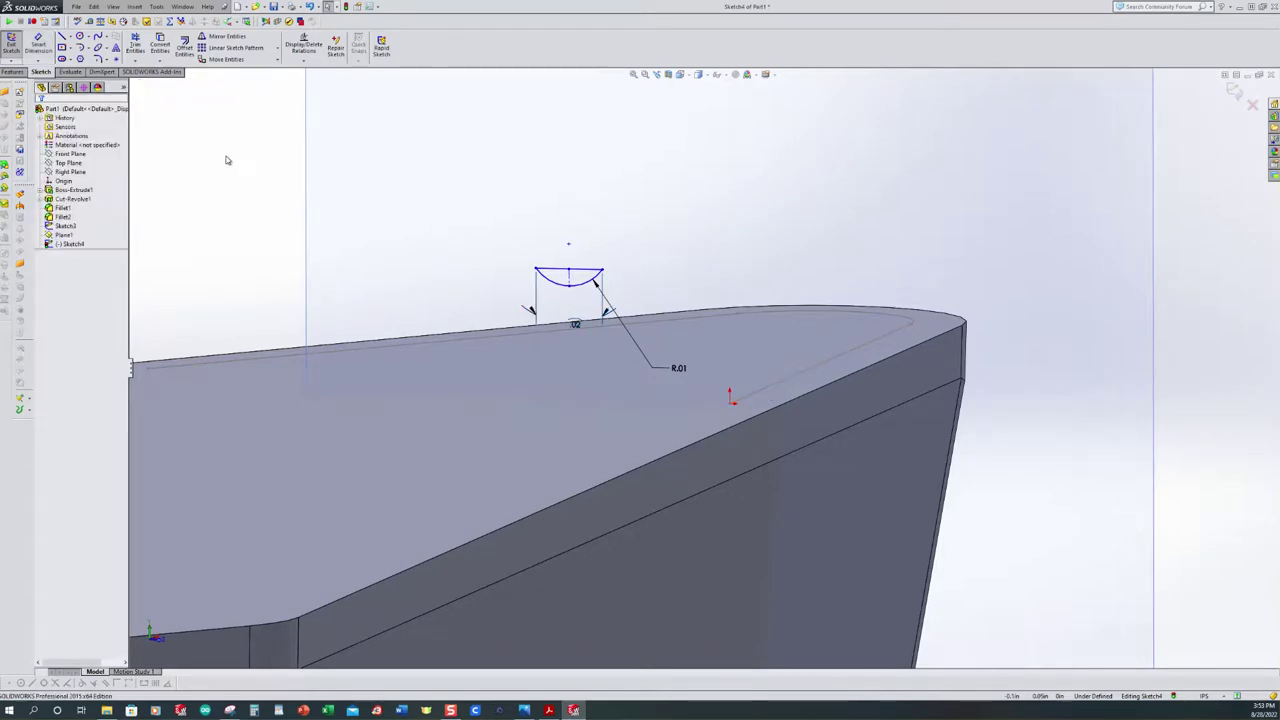
{"action": "left_click", "coordinate": [55, 240]}
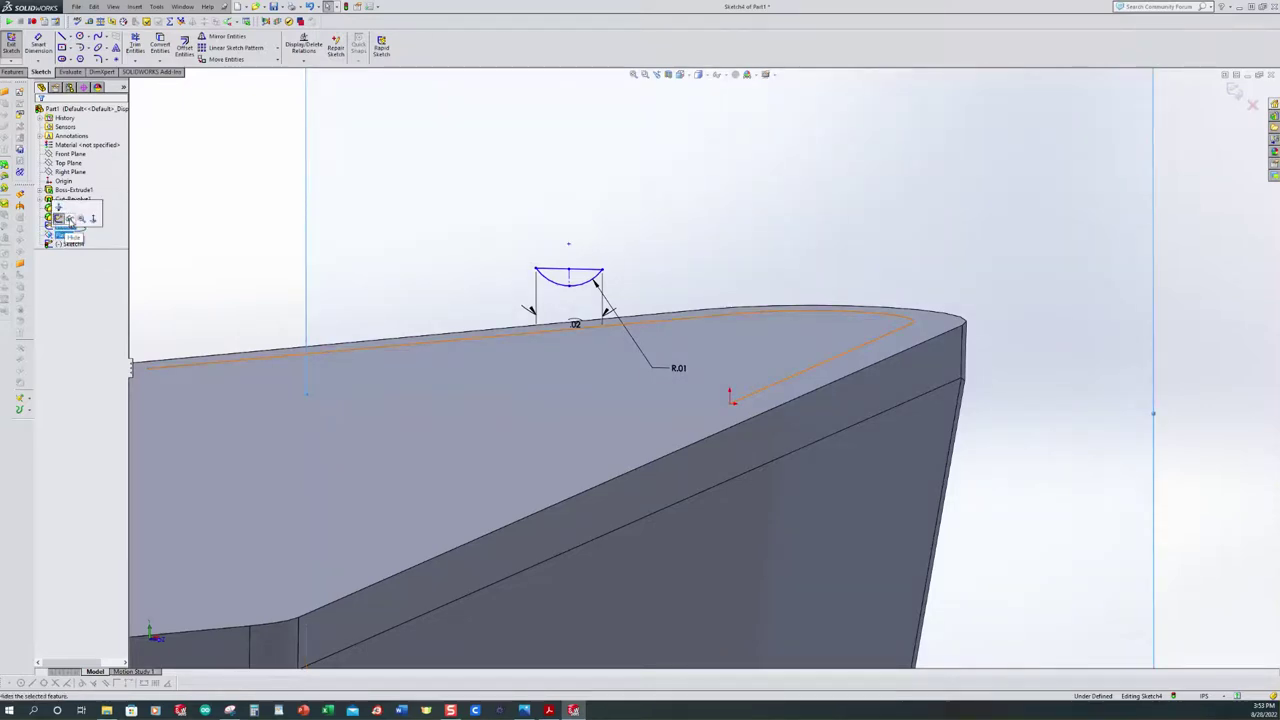
{"action": "left_click", "coordinate": [70, 220]}
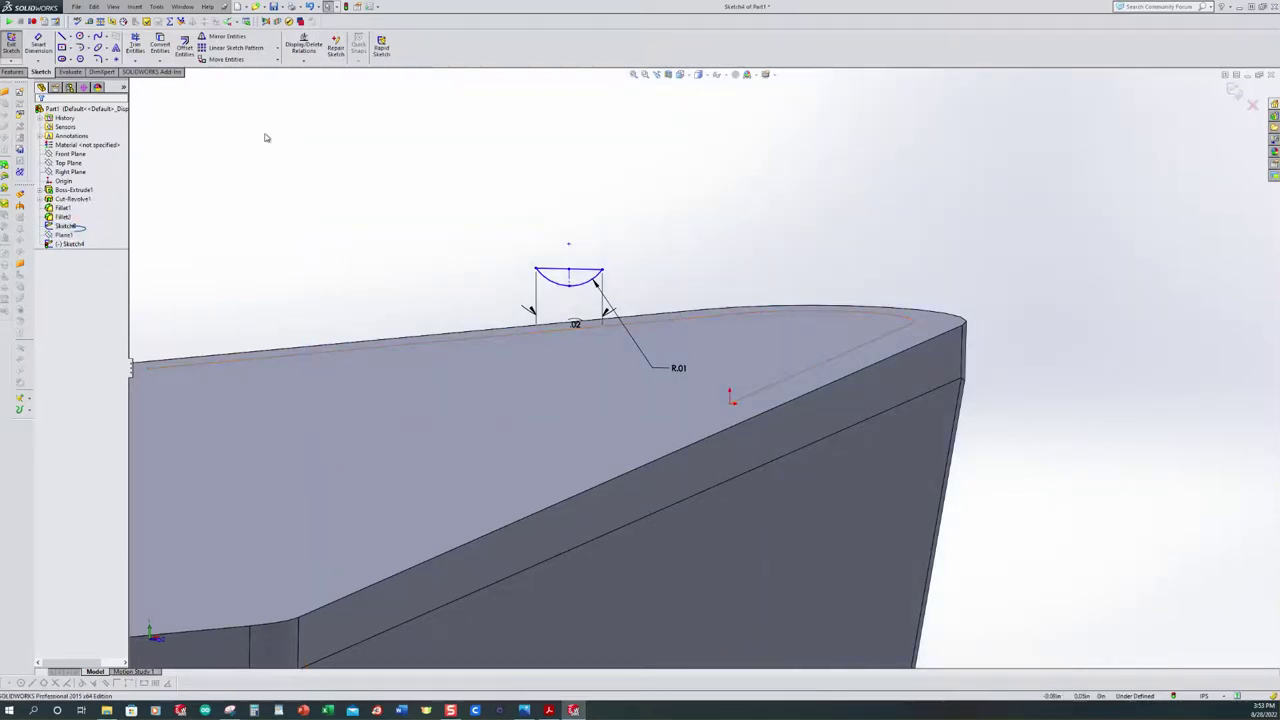
Add a pierce relation between the midpoint of the segment's straight line and the groove path line, and exit the sketch
{"action": "left_click", "coordinate": [303, 60]}
{"action": "left_click", "coordinate": [318, 79]}
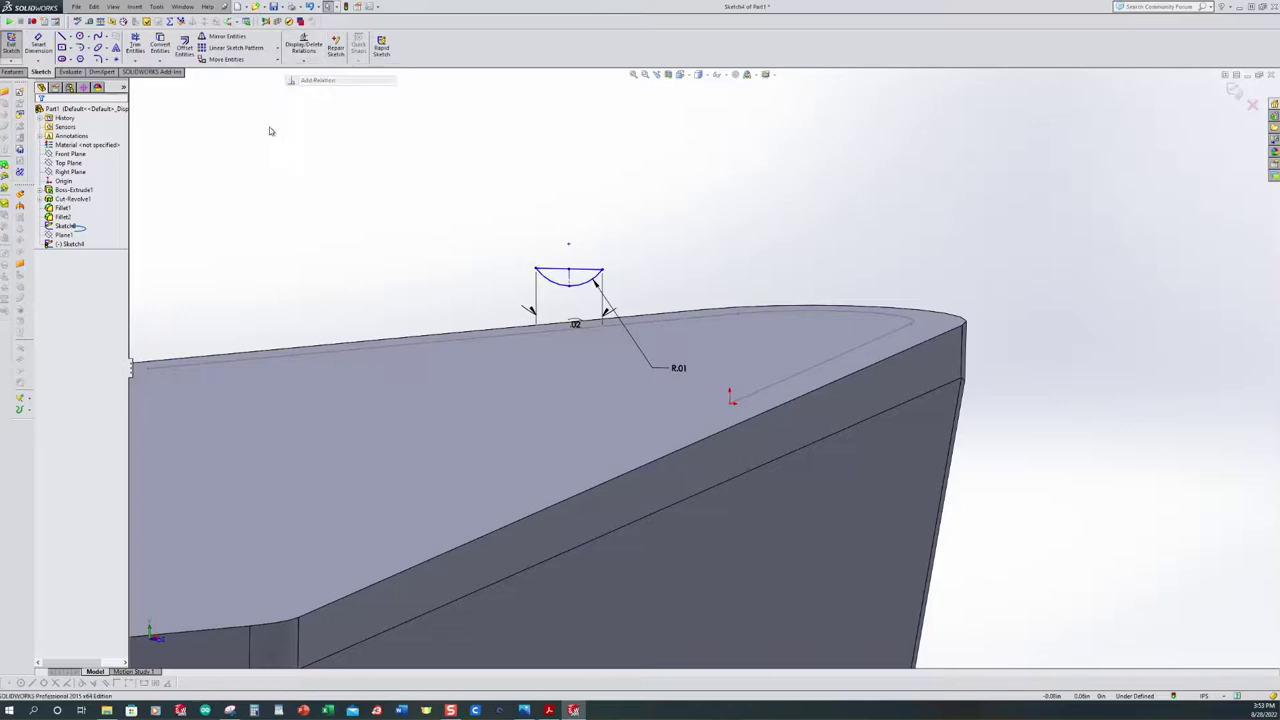
{"action": "scroll", "coordinate": [597, 315], "scroll_direction": "down", "scroll_amount": 1}
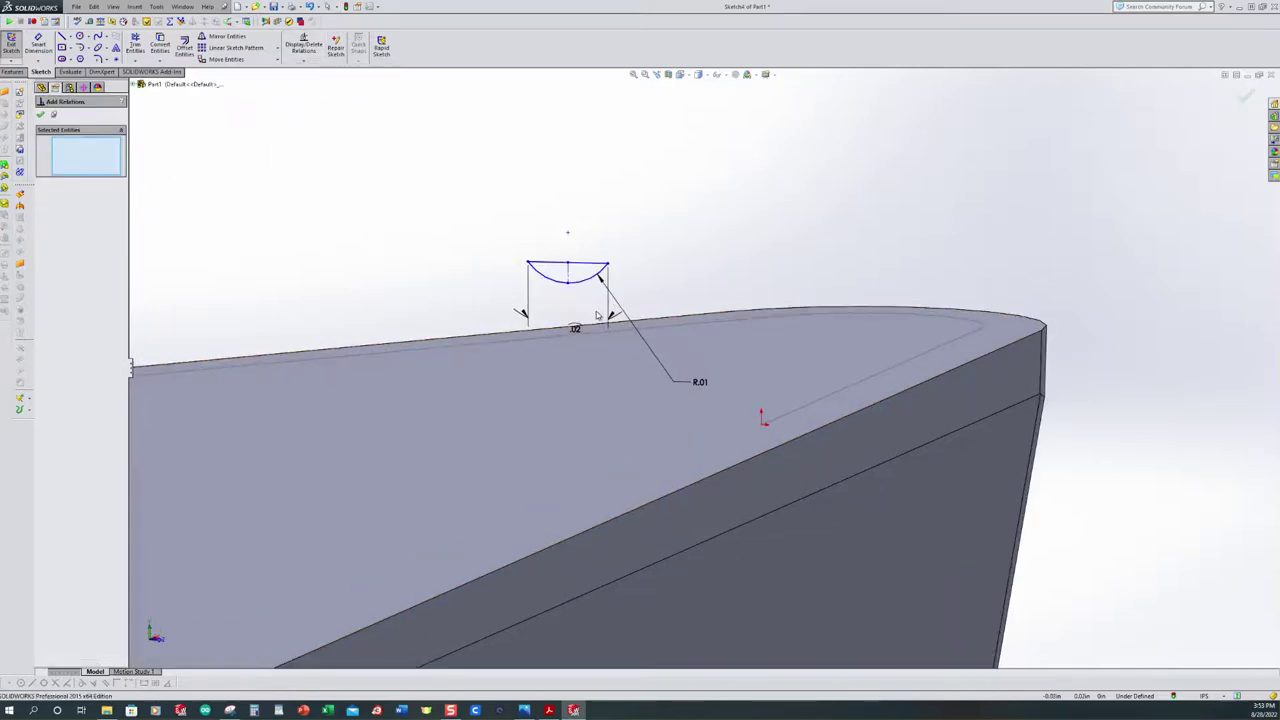
{"action": "left_click", "coordinate": [568, 265]}
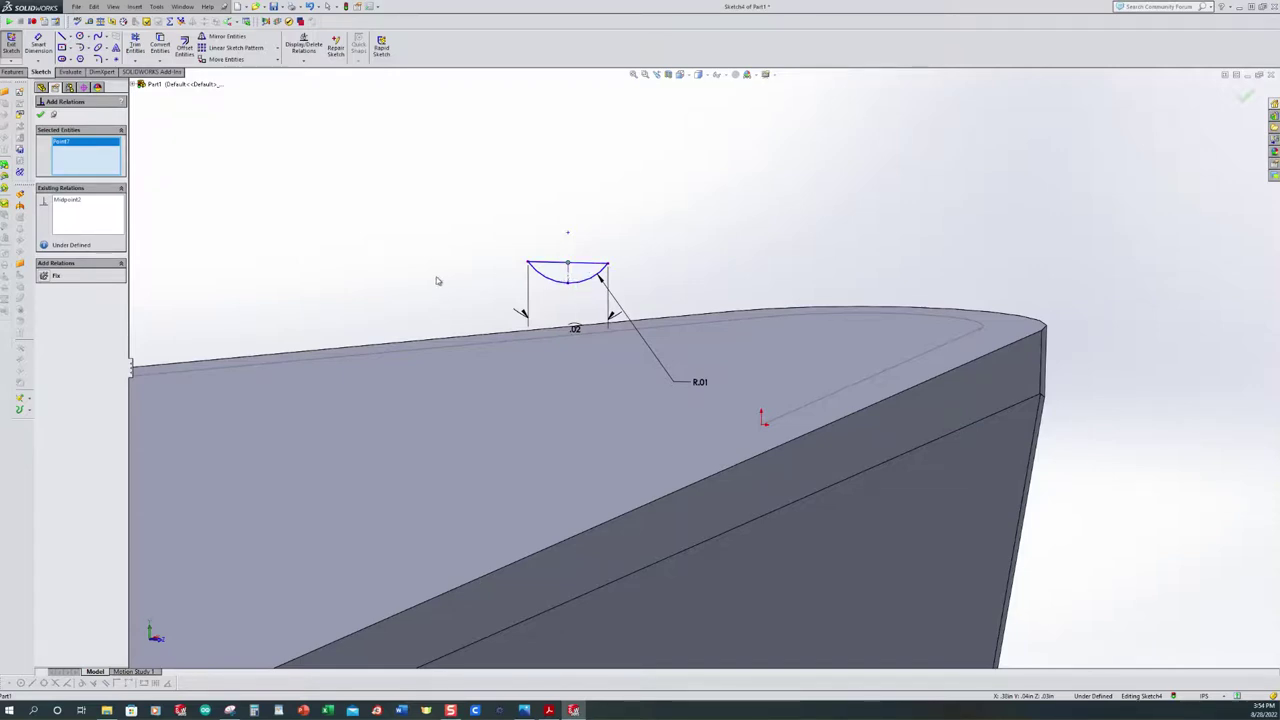
{"action": "left_click", "coordinate": [776, 414]}
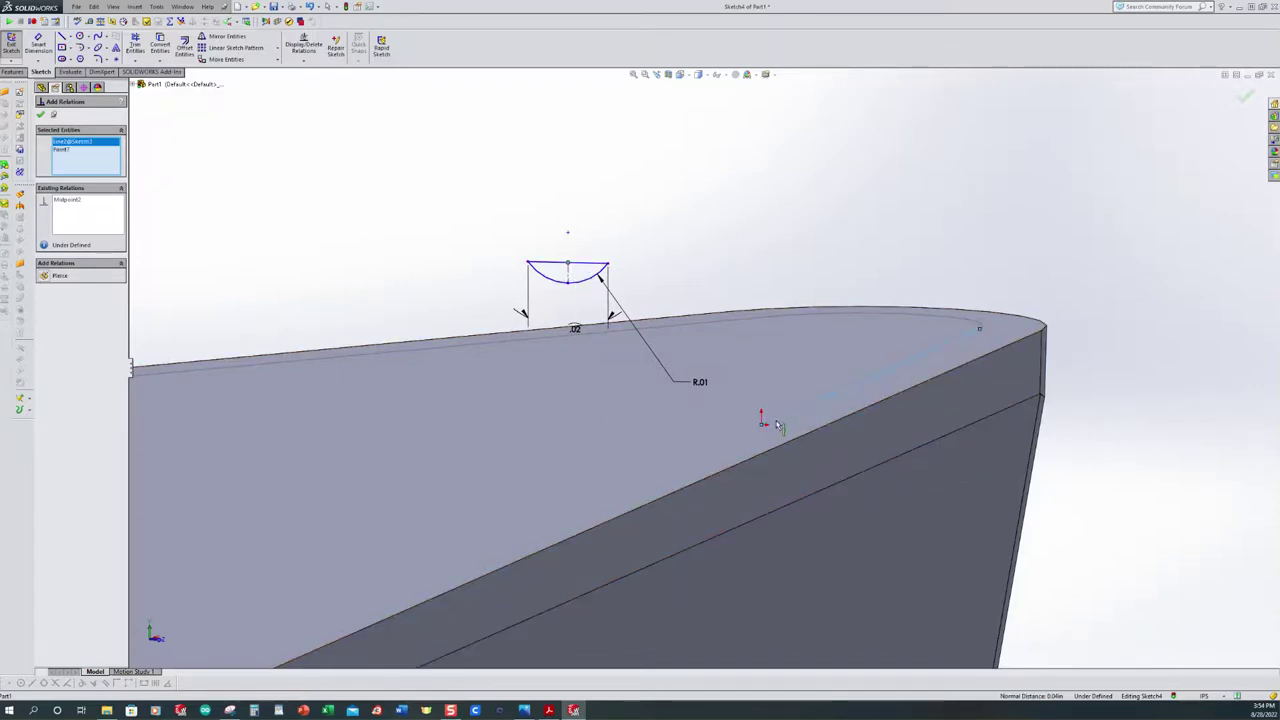
{"action": "left_click", "coordinate": [45, 277]}
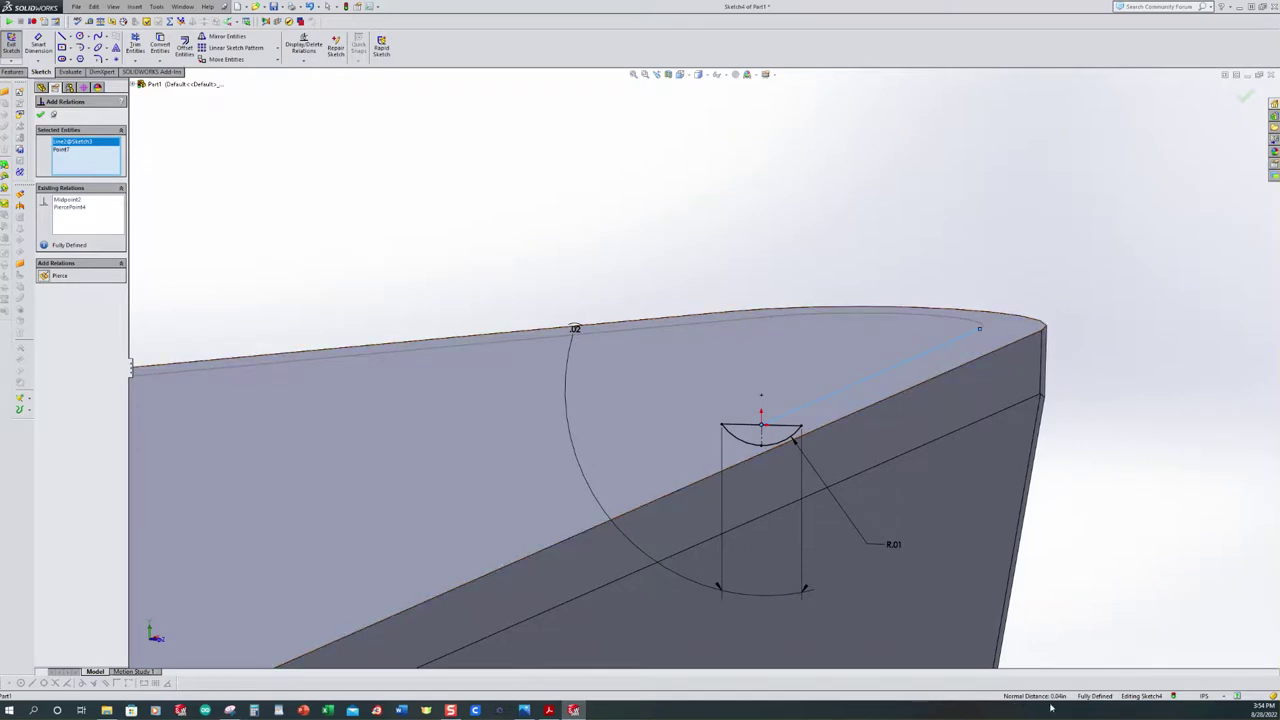
{"action": "left_click", "coordinate": [13, 50]}
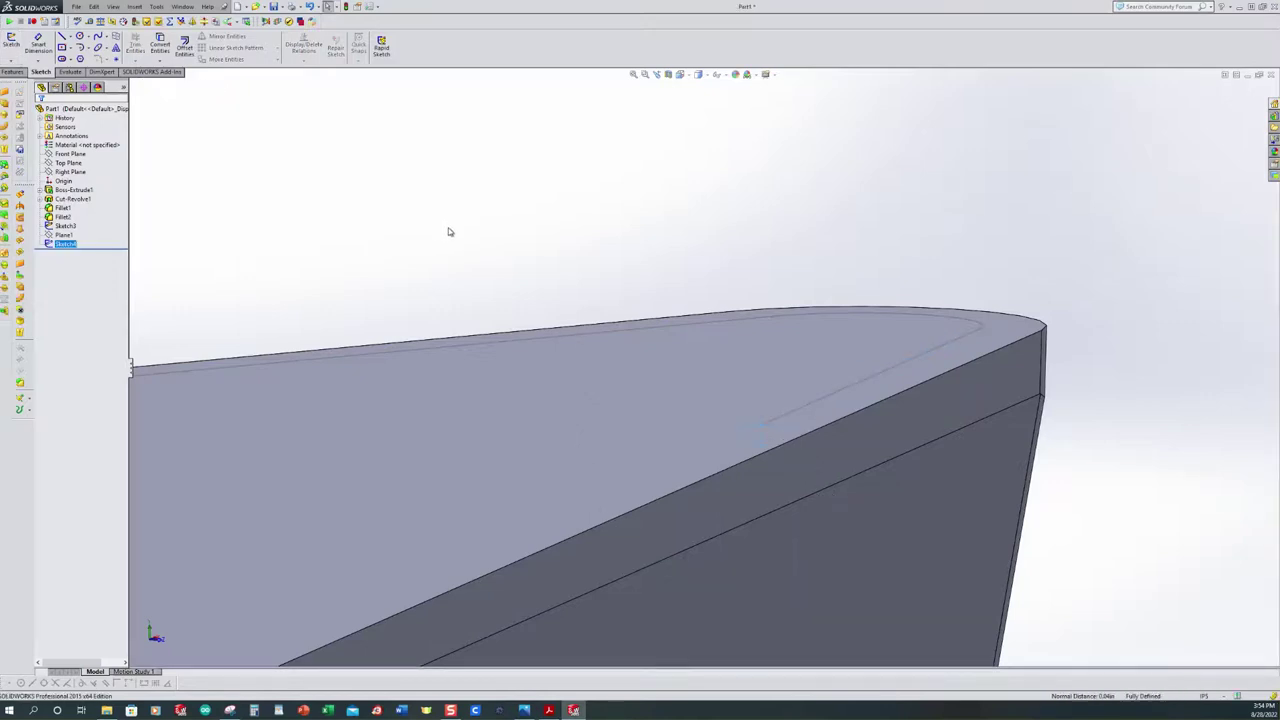
Create a swept cut at the insert's tip using the circular-segment sketch as profile and the offset tip sketch as path
{"action": "scroll", "coordinate": [460, 275], "scroll_direction": "up", "scroll_amount": 1}
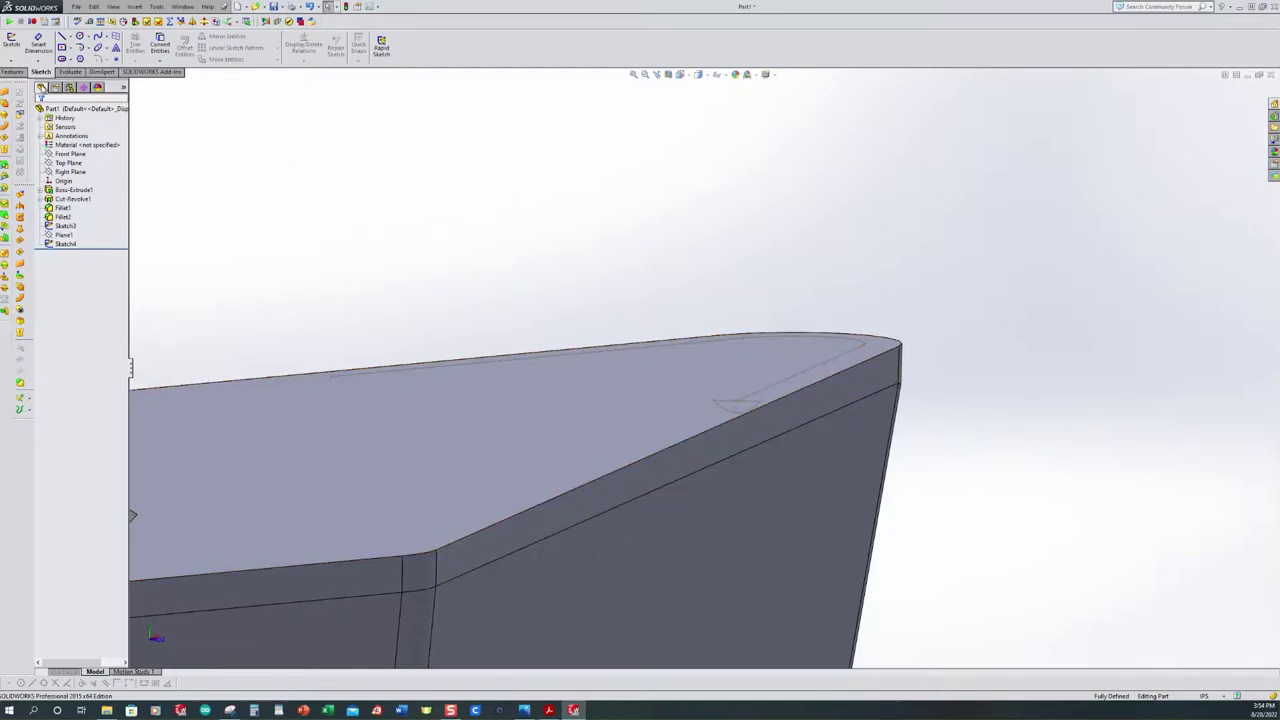
{"action": "left_click", "coordinate": [13, 72]}
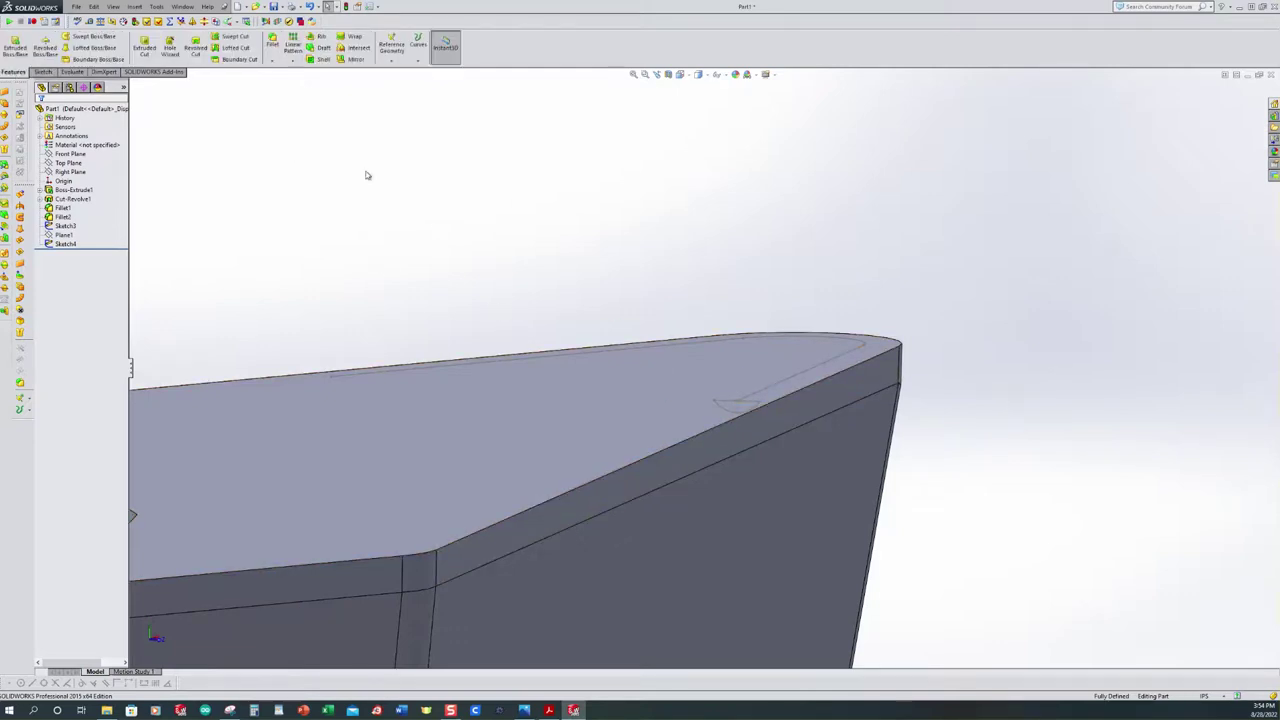
{"action": "left_click", "coordinate": [231, 37]}
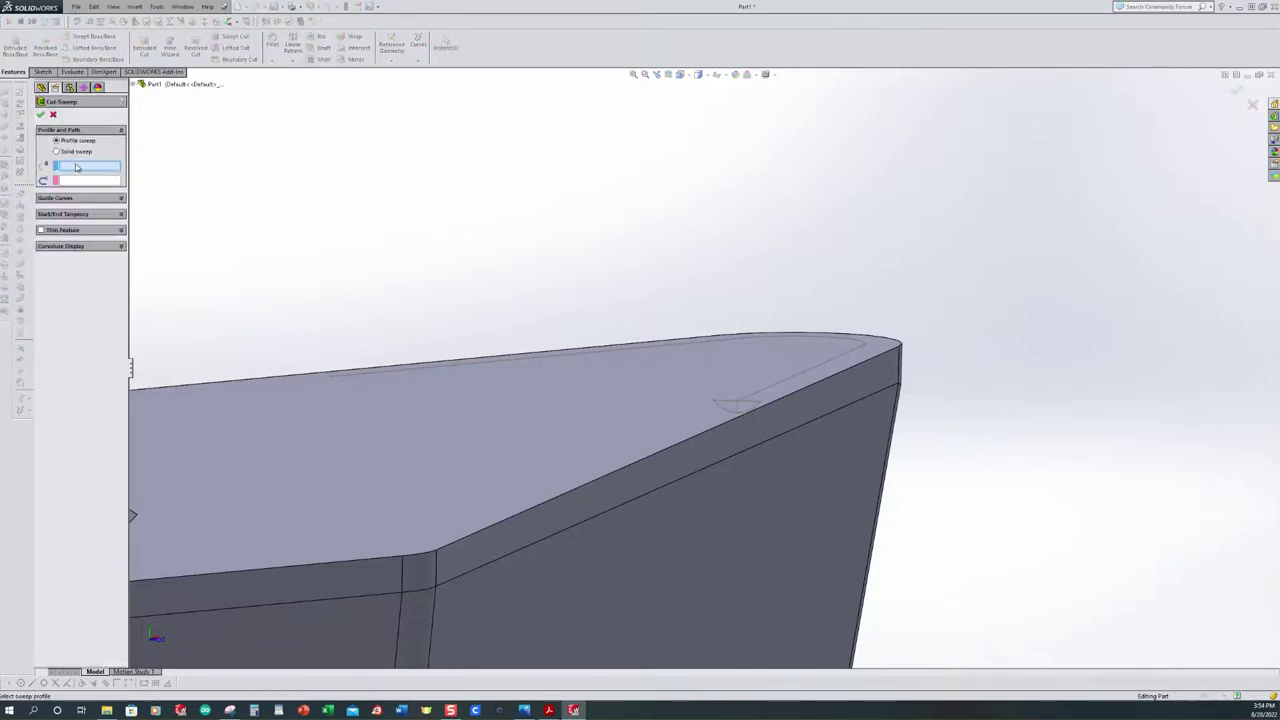
{"action": "left_click", "coordinate": [731, 414]}
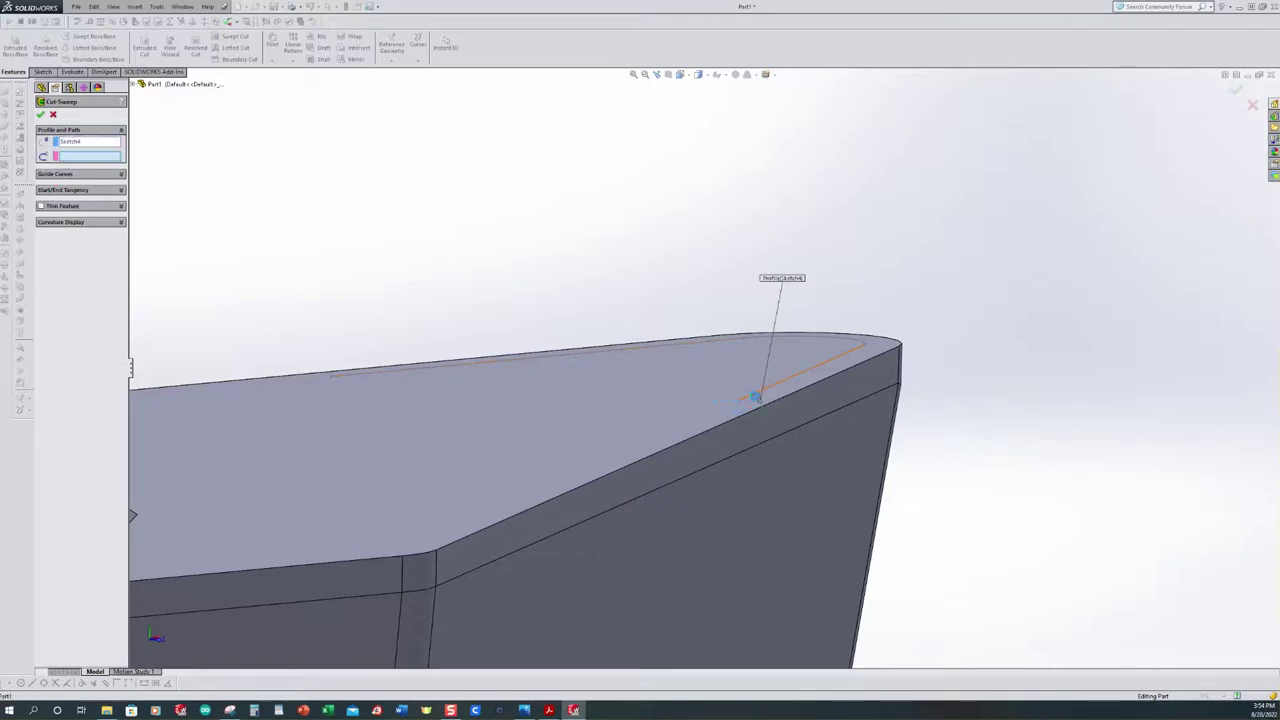
{"action": "left_click", "coordinate": [758, 400]}
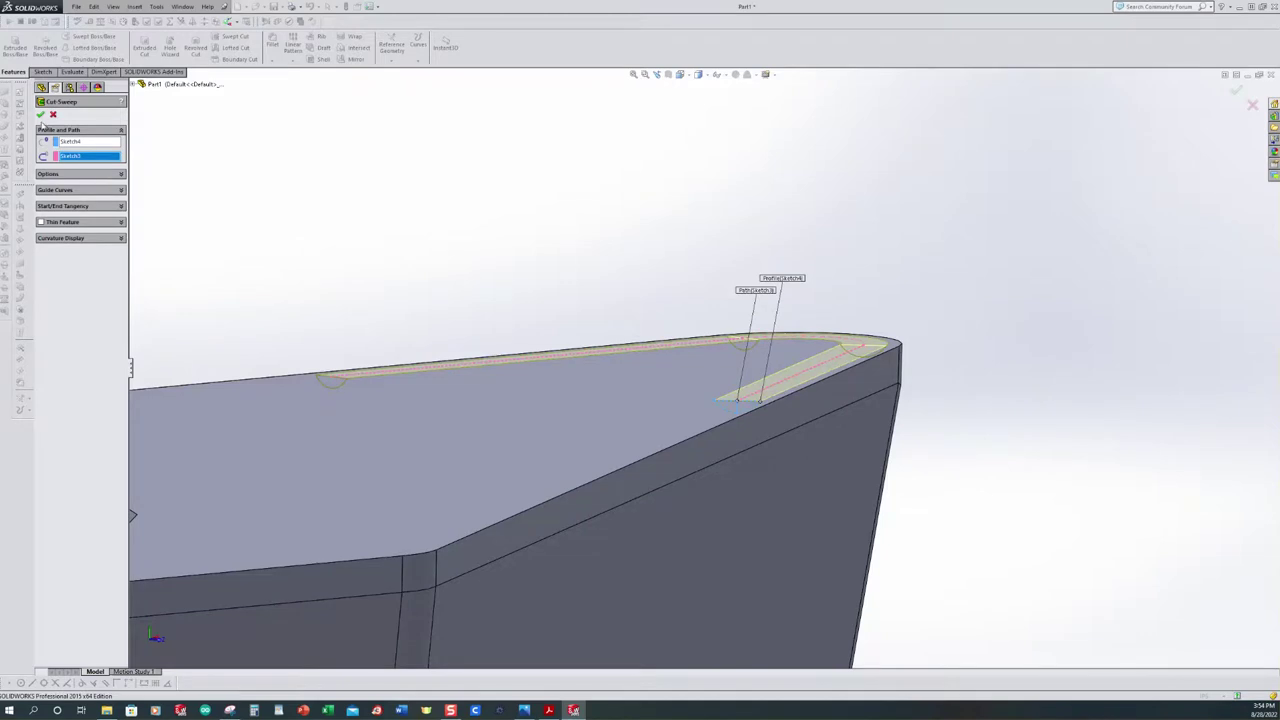
{"action": "left_click", "coordinate": [40, 115]}
{"action": "scroll", "coordinate": [571, 237], "scroll_direction": "up", "scroll_amount": 3}
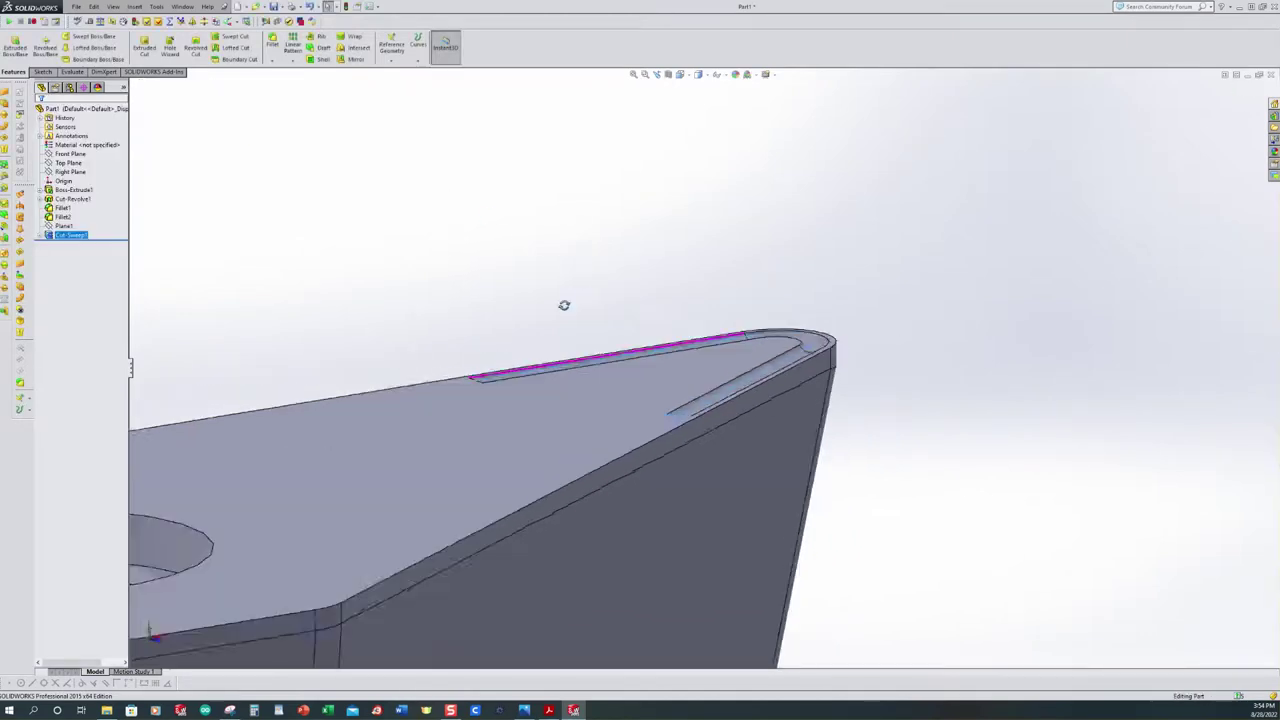
Fillet the curved bottom edges at both ends of the swept groove with a symmetric 0.005 in radius
{"action": "scroll", "coordinate": [620, 450], "scroll_direction": "down", "scroll_amount": 5}
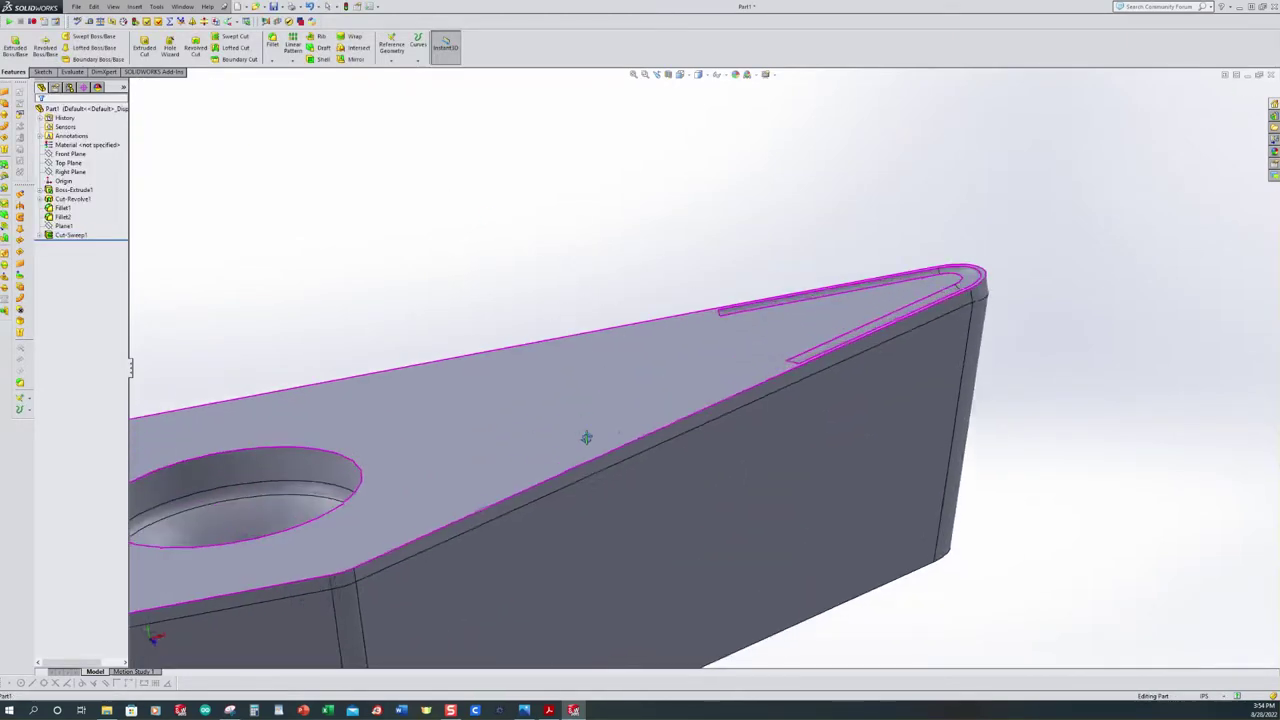
{"action": "scroll", "coordinate": [690, 370], "scroll_direction": "up", "scroll_amount": 3}
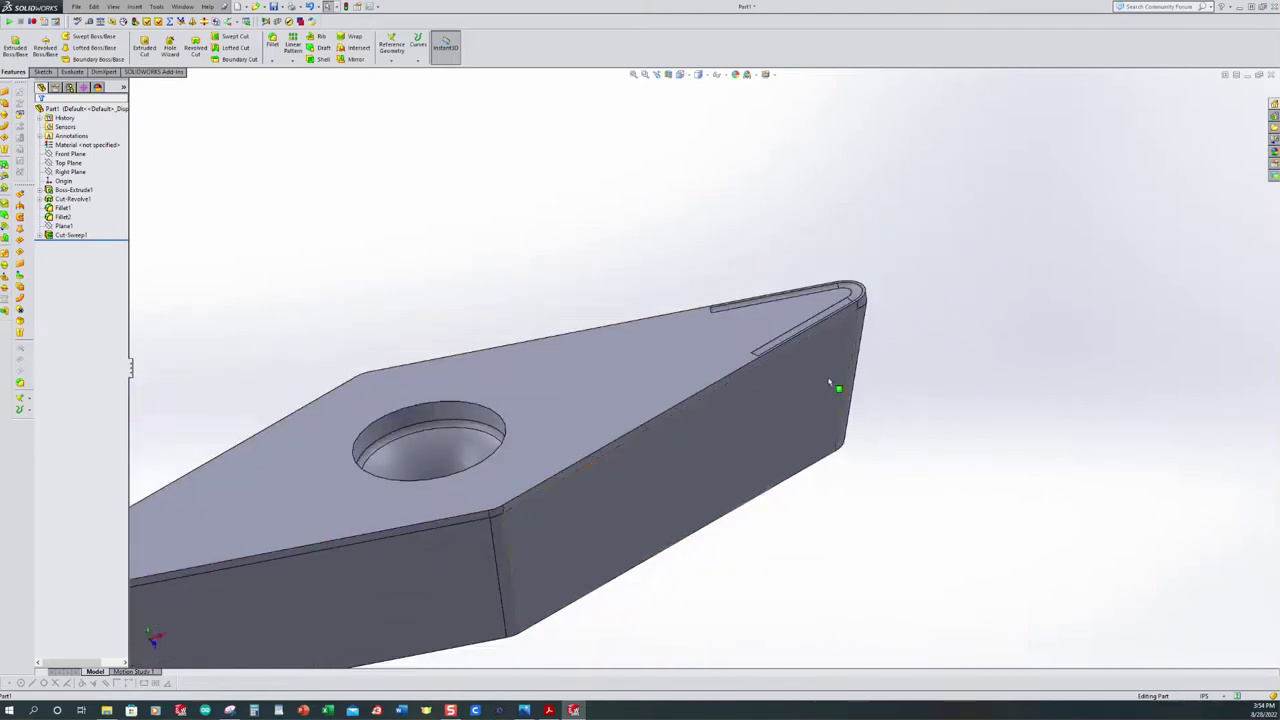
{"action": "scroll", "coordinate": [797, 353], "scroll_direction": "down", "scroll_amount": 3}
{"action": "middle_click_drag", "start_coordinate": [797, 353], "coordinate": [749, 443]}
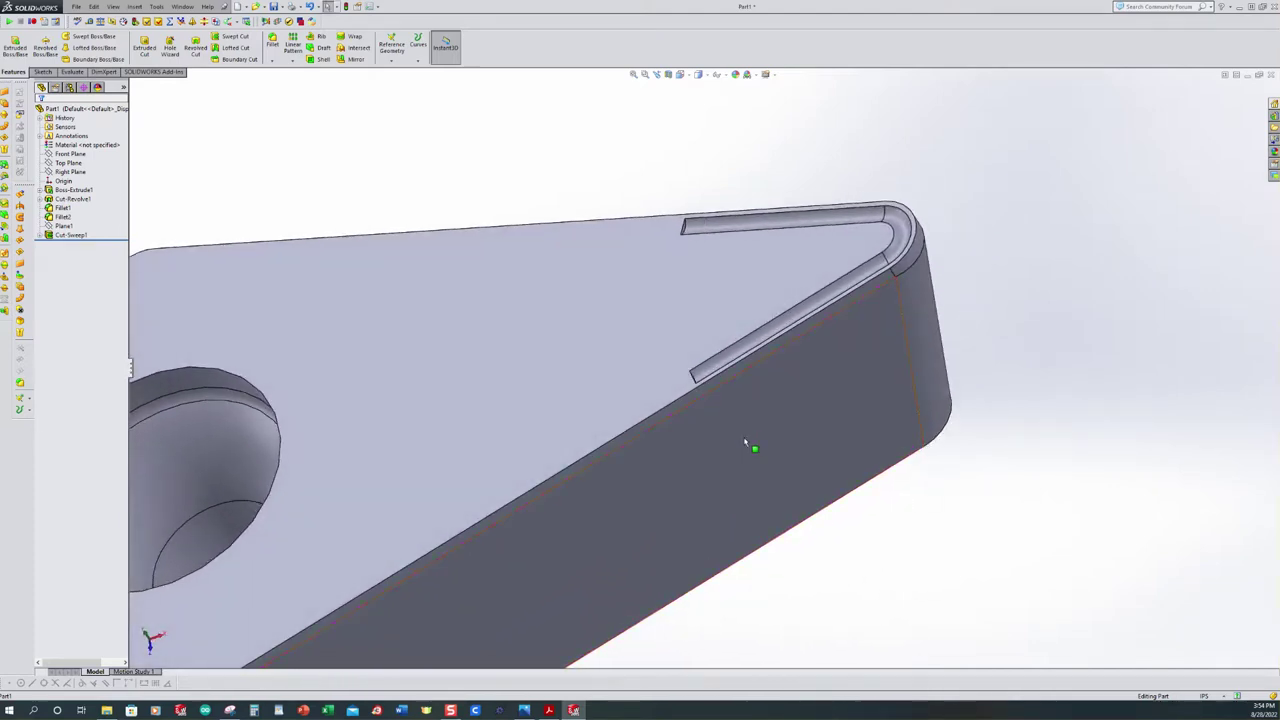
{"action": "left_click", "coordinate": [273, 45]}
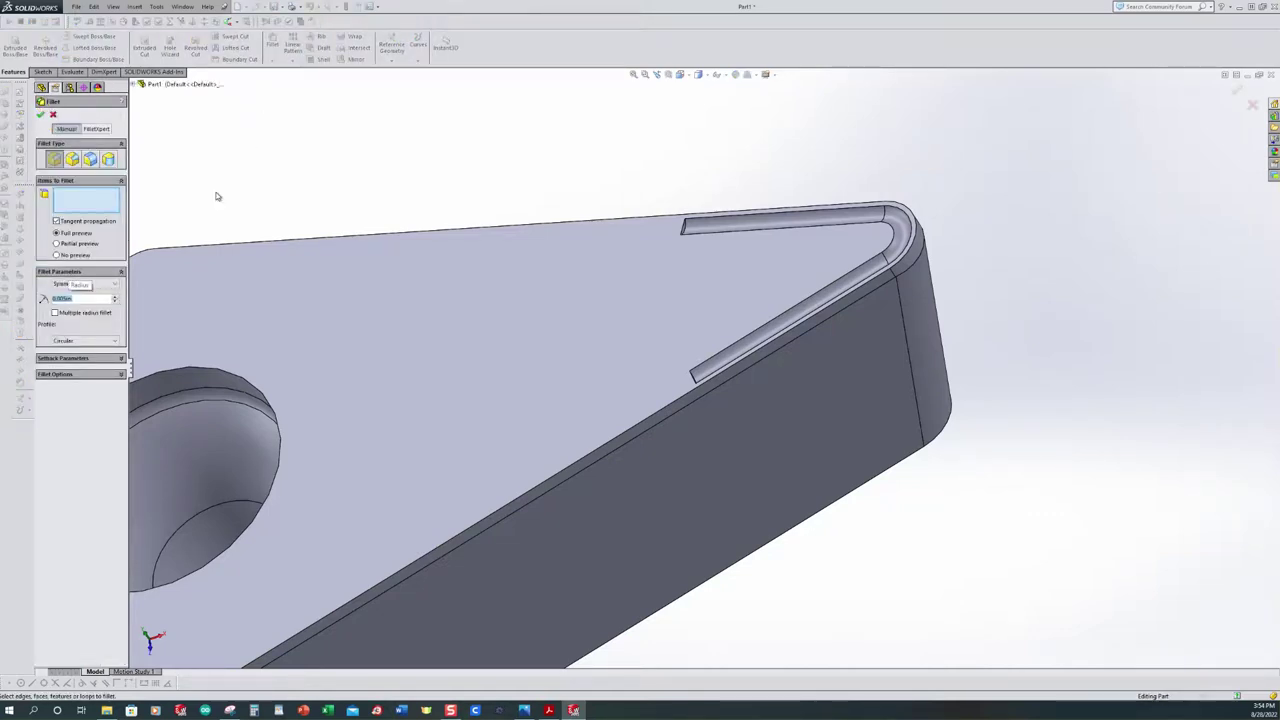
{"action": "middle_click_drag", "start_coordinate": [803, 420], "coordinate": [665, 365]}
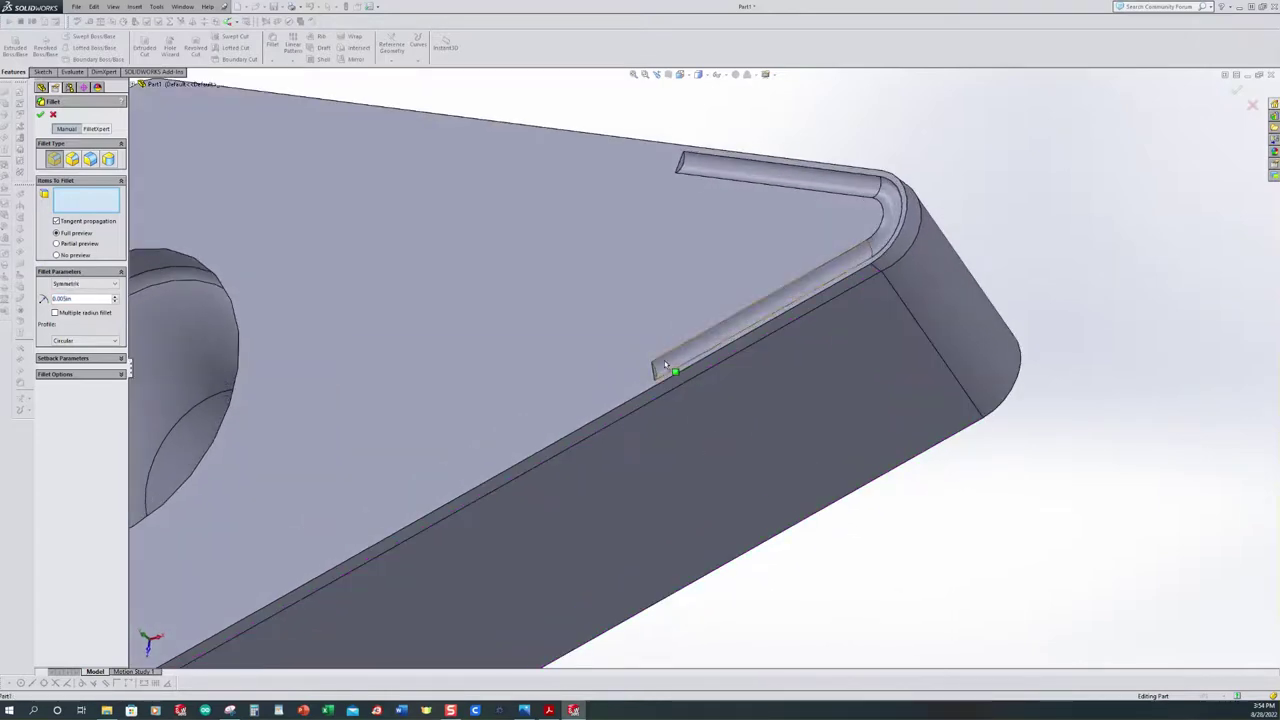
{"action": "scroll", "coordinate": [665, 365], "scroll_direction": "down", "scroll_amount": 3}
{"action": "left_click", "coordinate": [666, 373]}
{"action": "scroll", "coordinate": [685, 397], "scroll_direction": "up", "scroll_amount": 2}
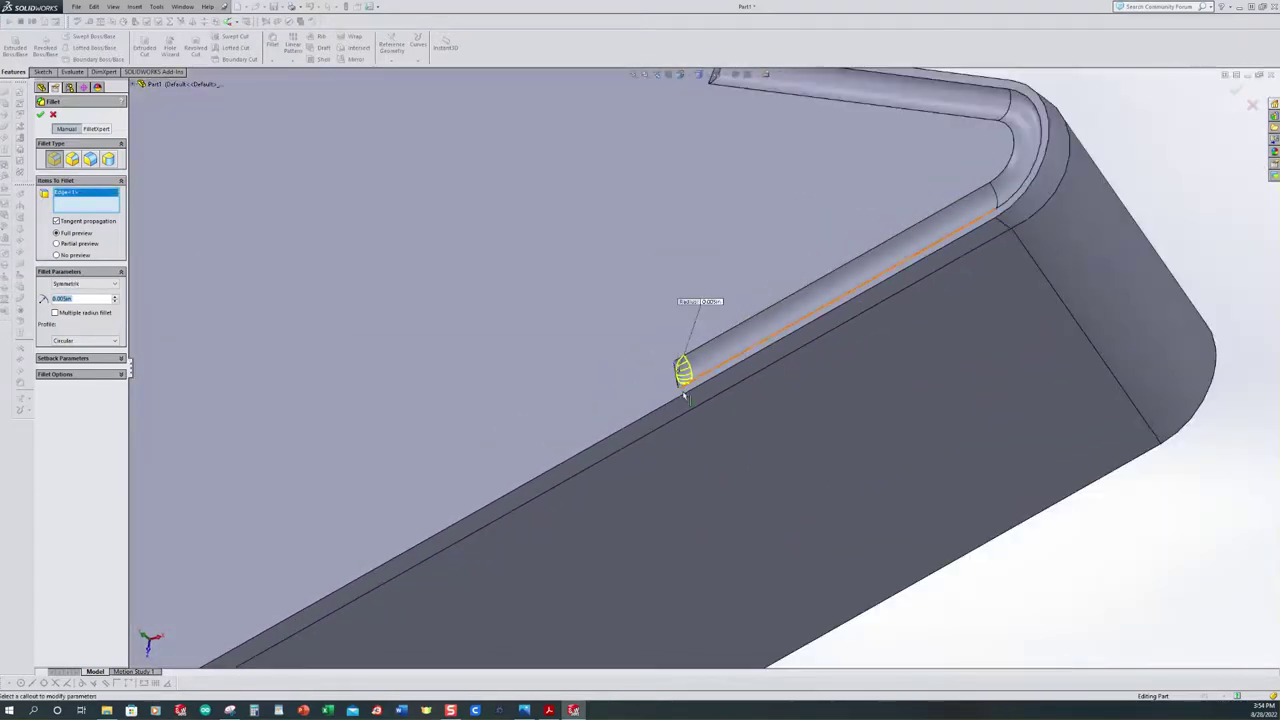
{"action": "scroll", "coordinate": [685, 397], "scroll_direction": "up", "scroll_amount": 2}
{"action": "scroll", "coordinate": [720, 180], "scroll_direction": "down", "scroll_amount": 3}
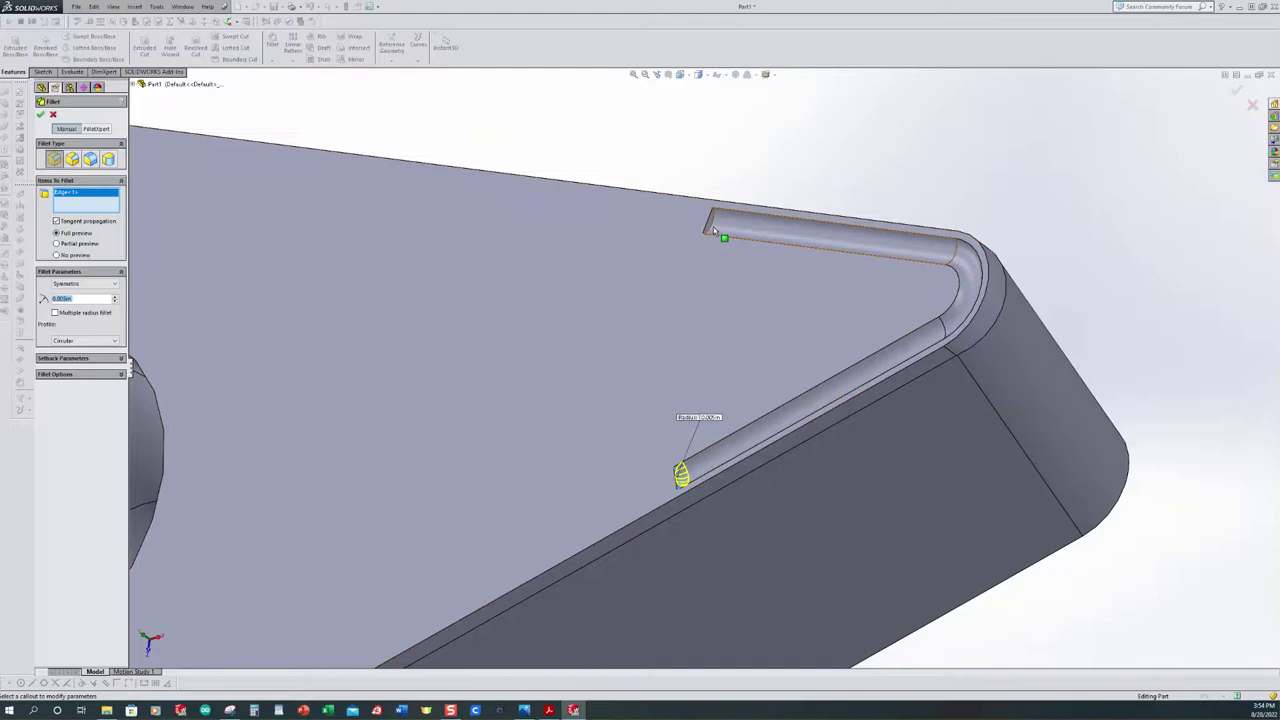
{"action": "left_click", "coordinate": [714, 232]}
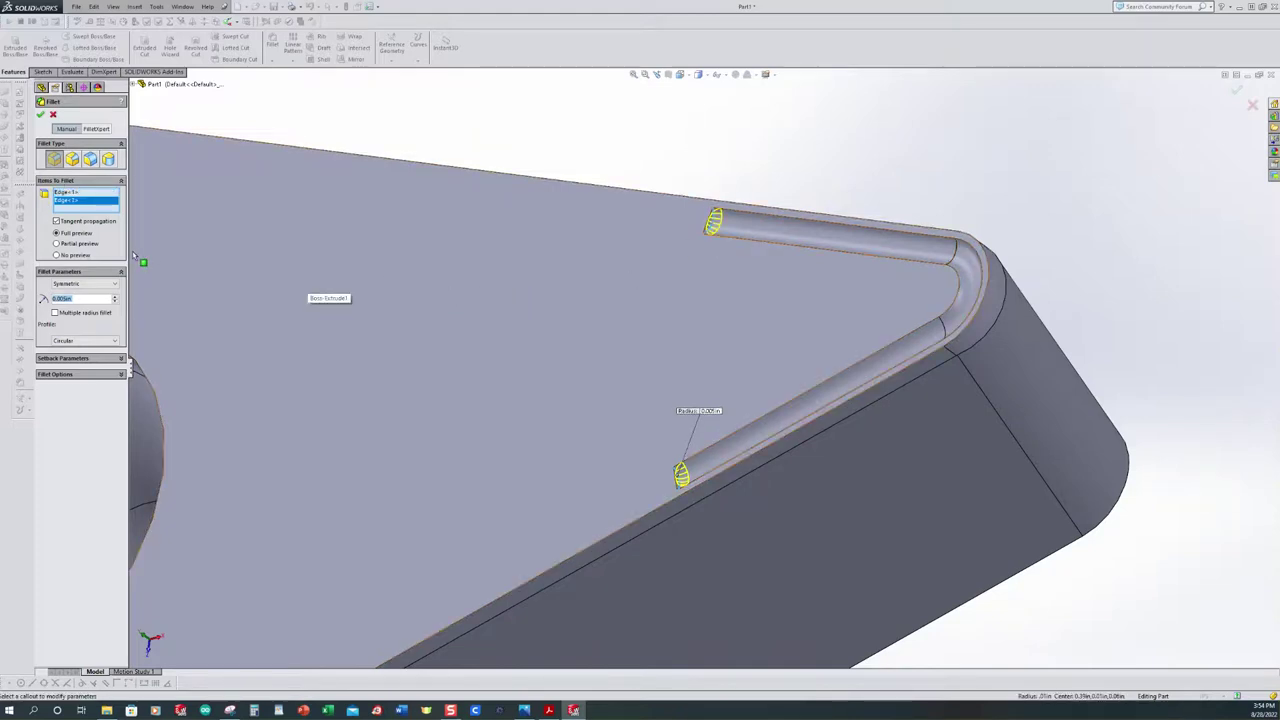
{"action": "scroll", "coordinate": [690, 255], "scroll_direction": "up", "scroll_amount": 1}
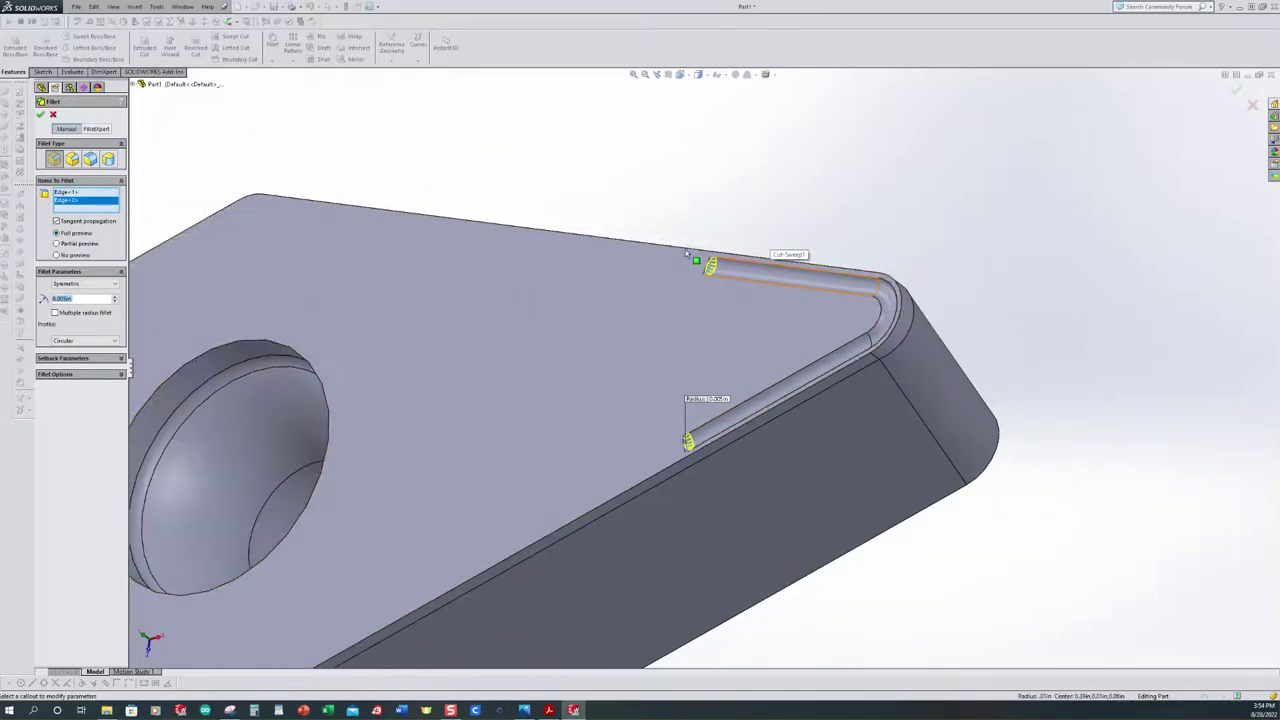
{"action": "left_click", "coordinate": [41, 117]}
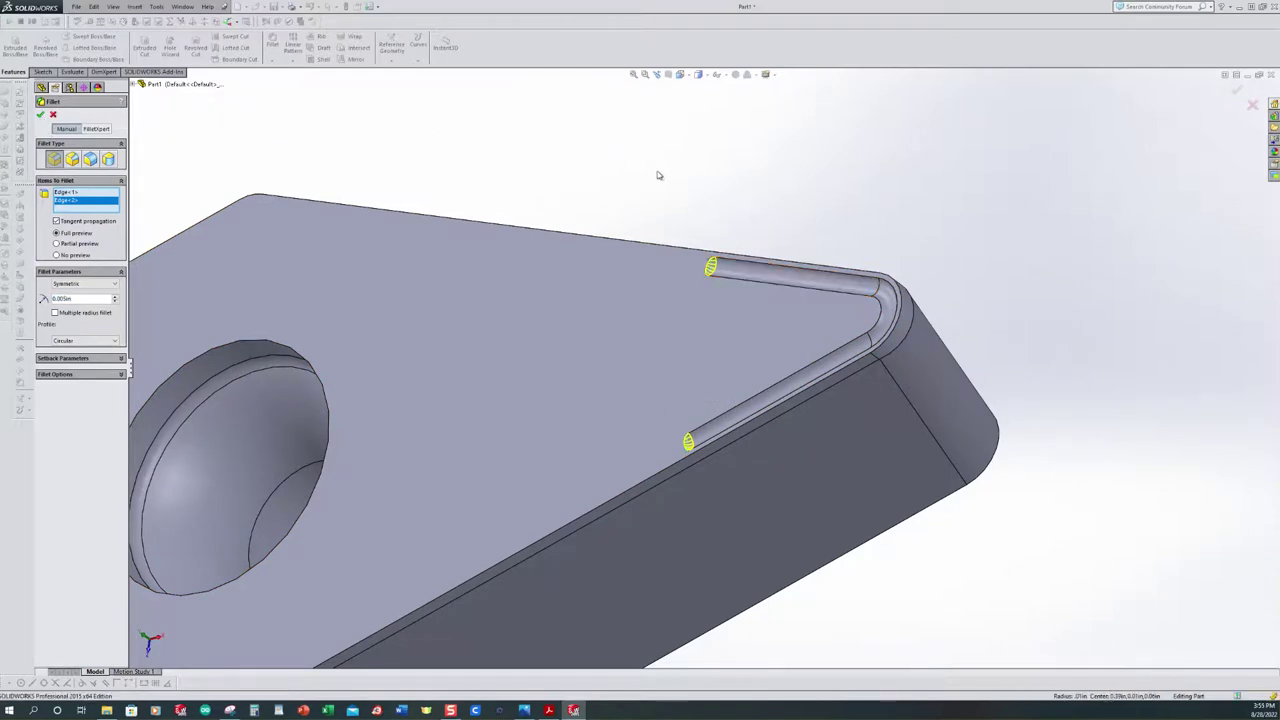
Mirror the swept groove cut and its end fillets about the Right Plane to the opposite acute tip
{"action": "key", "text": "z"}
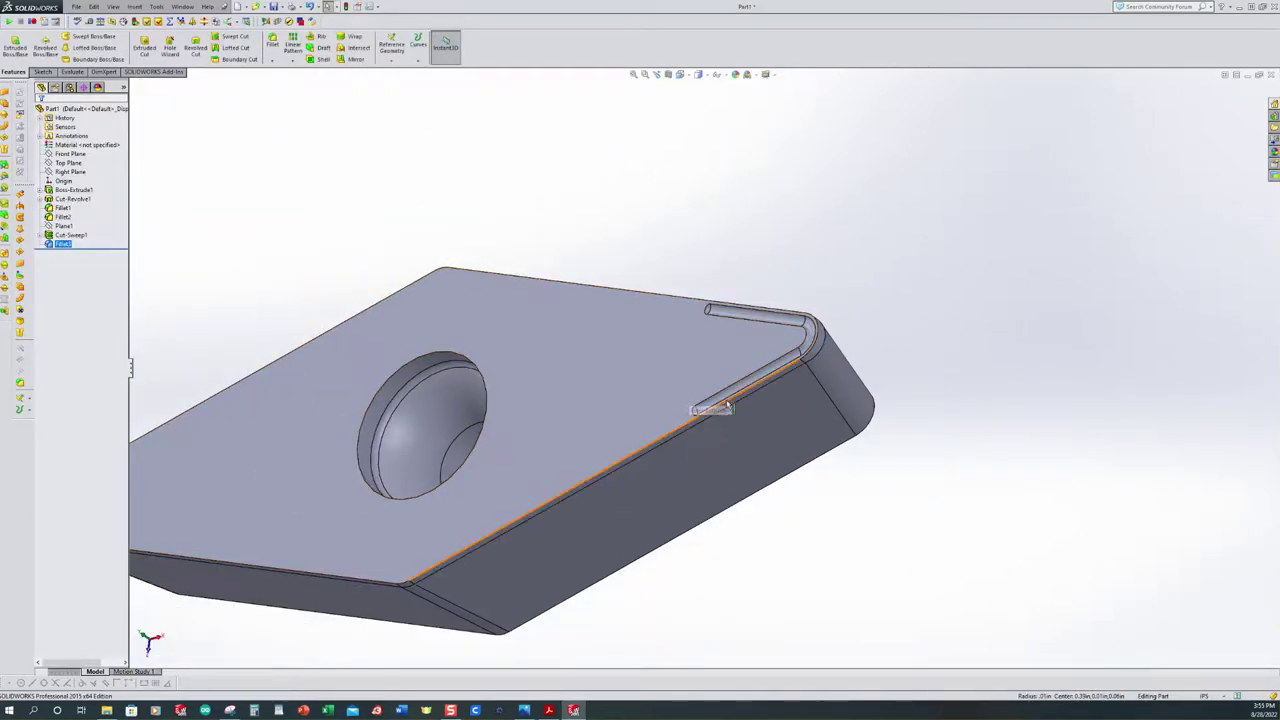
{"action": "scroll", "coordinate": [720, 407], "scroll_direction": "up", "scroll_amount": 1}
{"action": "middle_click_drag", "start_coordinate": [720, 407], "coordinate": [324, 448]}
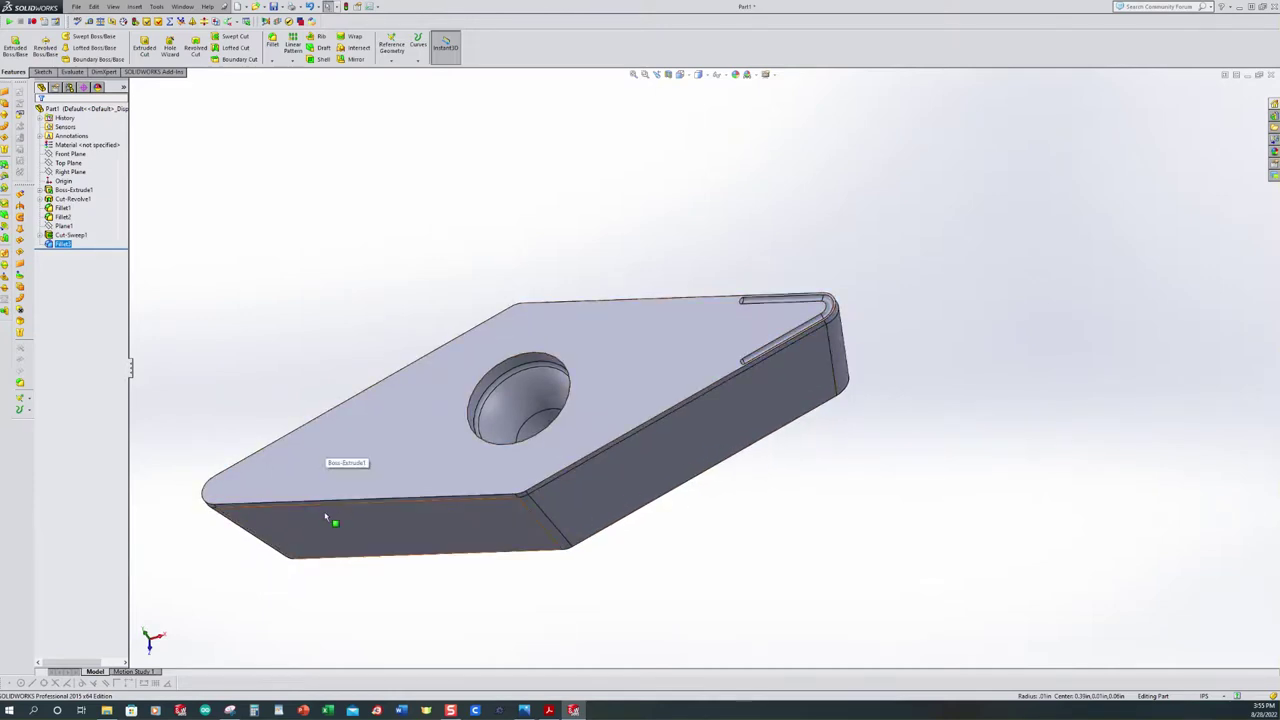
{"action": "scroll", "coordinate": [247, 507], "scroll_direction": "down", "scroll_amount": 1}
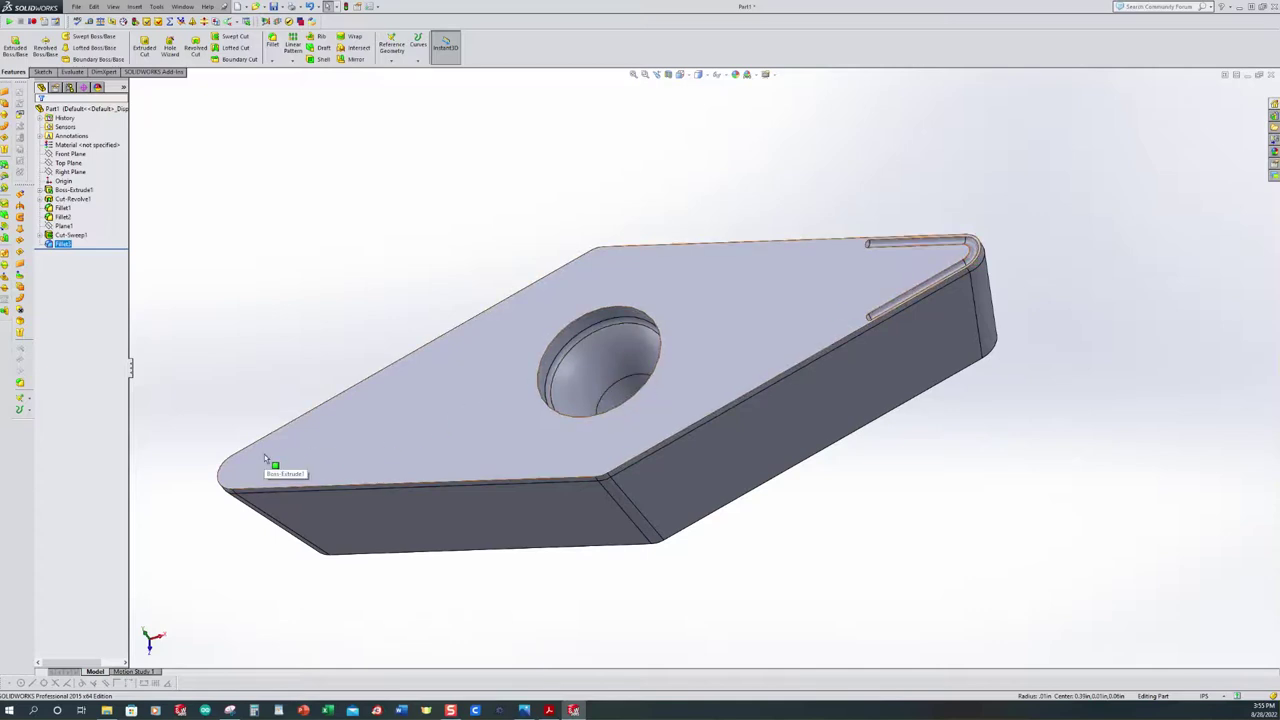
{"action": "left_click", "coordinate": [66, 172]}
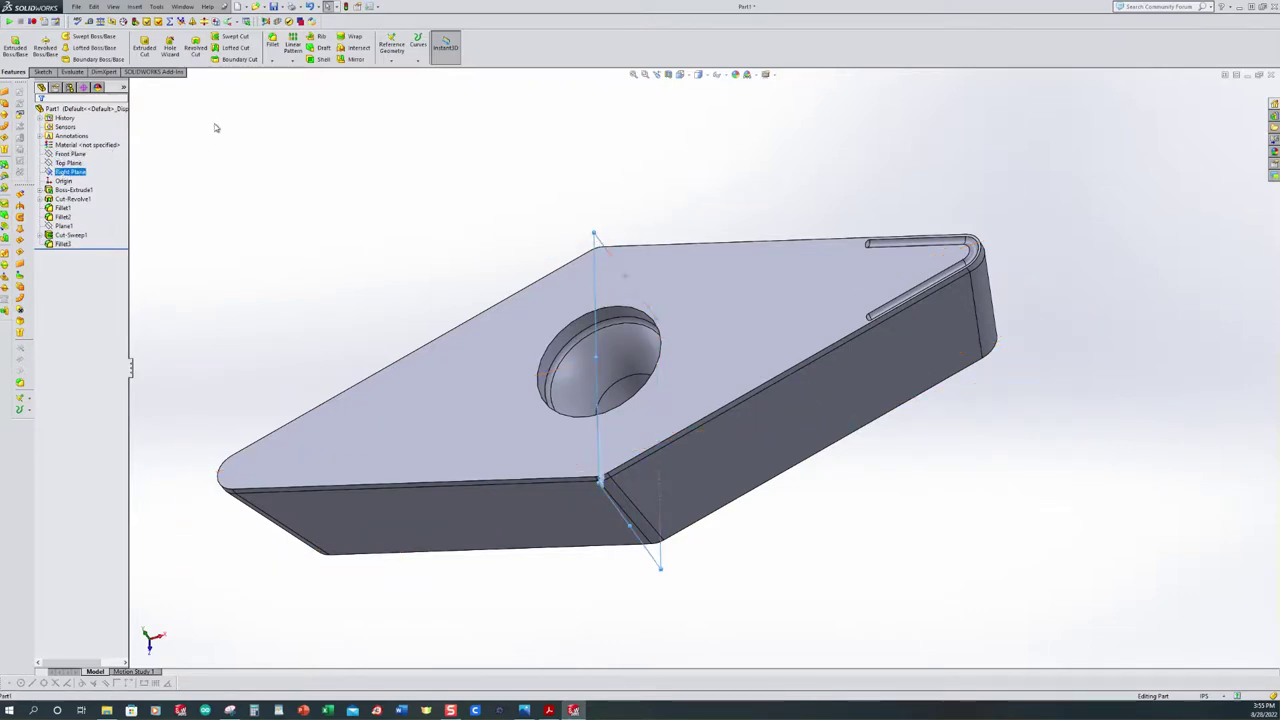
{"action": "left_click", "coordinate": [355, 59]}
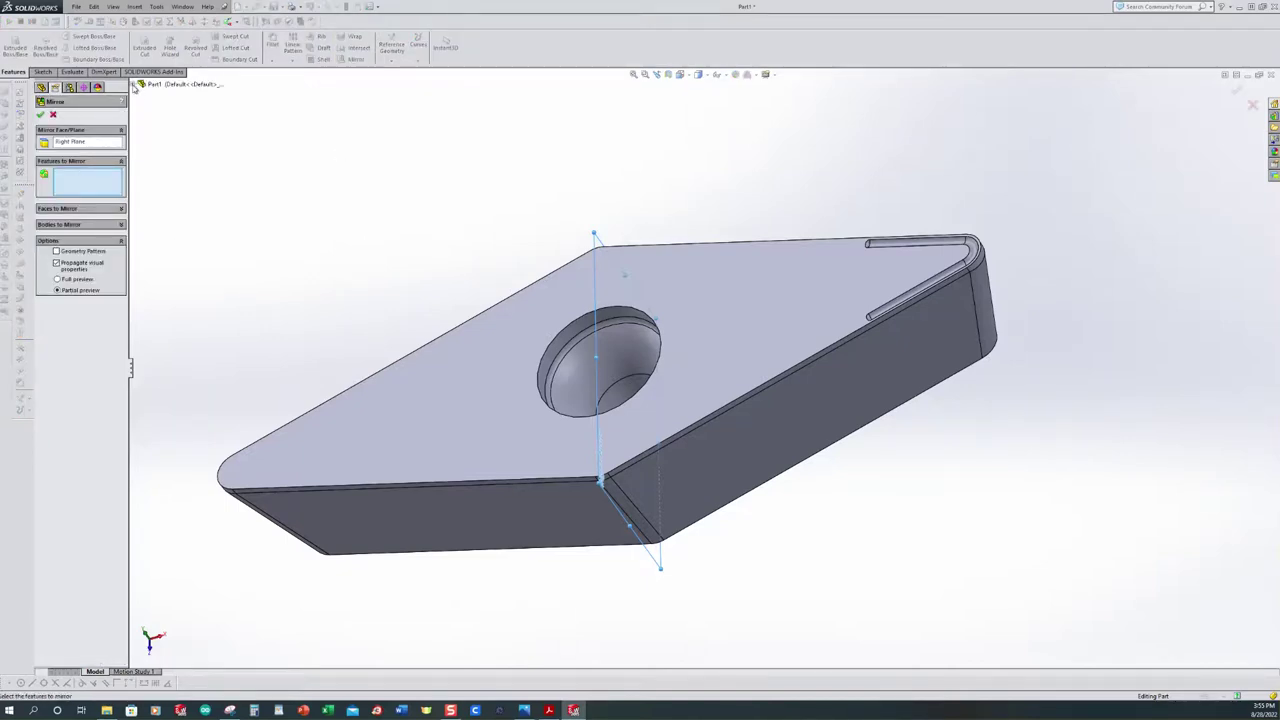
{"action": "left_click", "coordinate": [140, 84]}
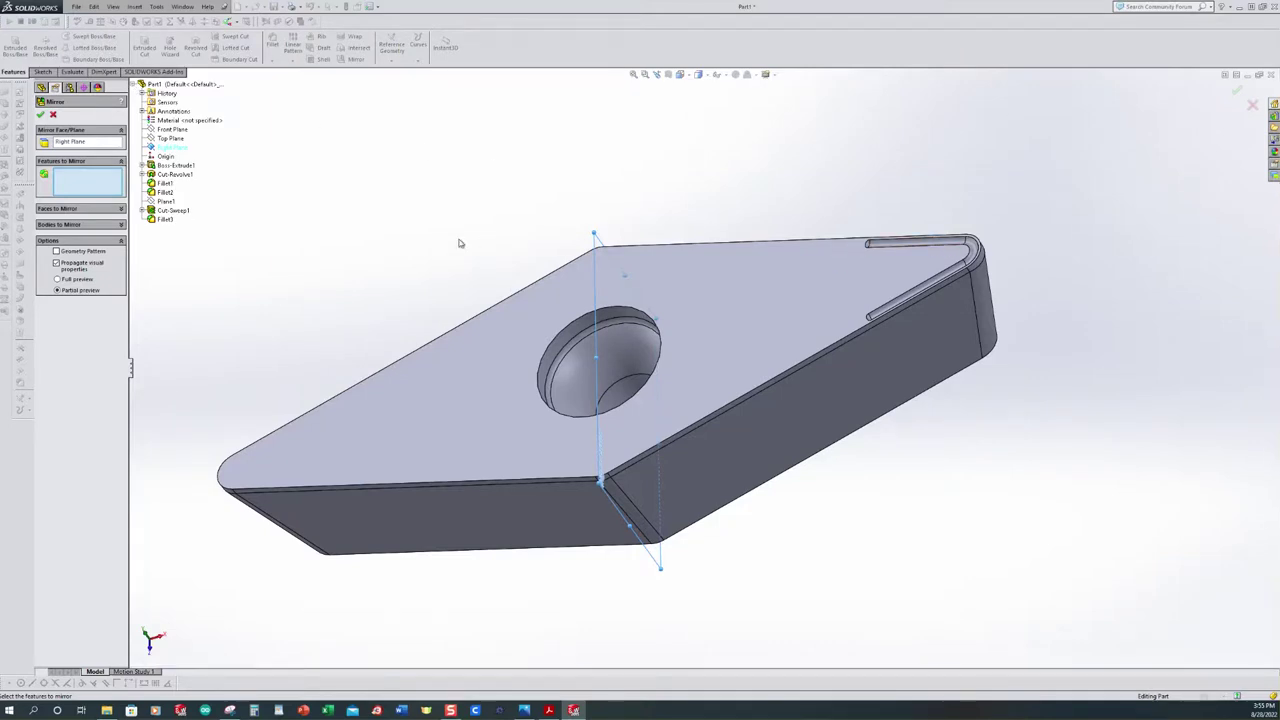
{"action": "left_click", "coordinate": [171, 211]}
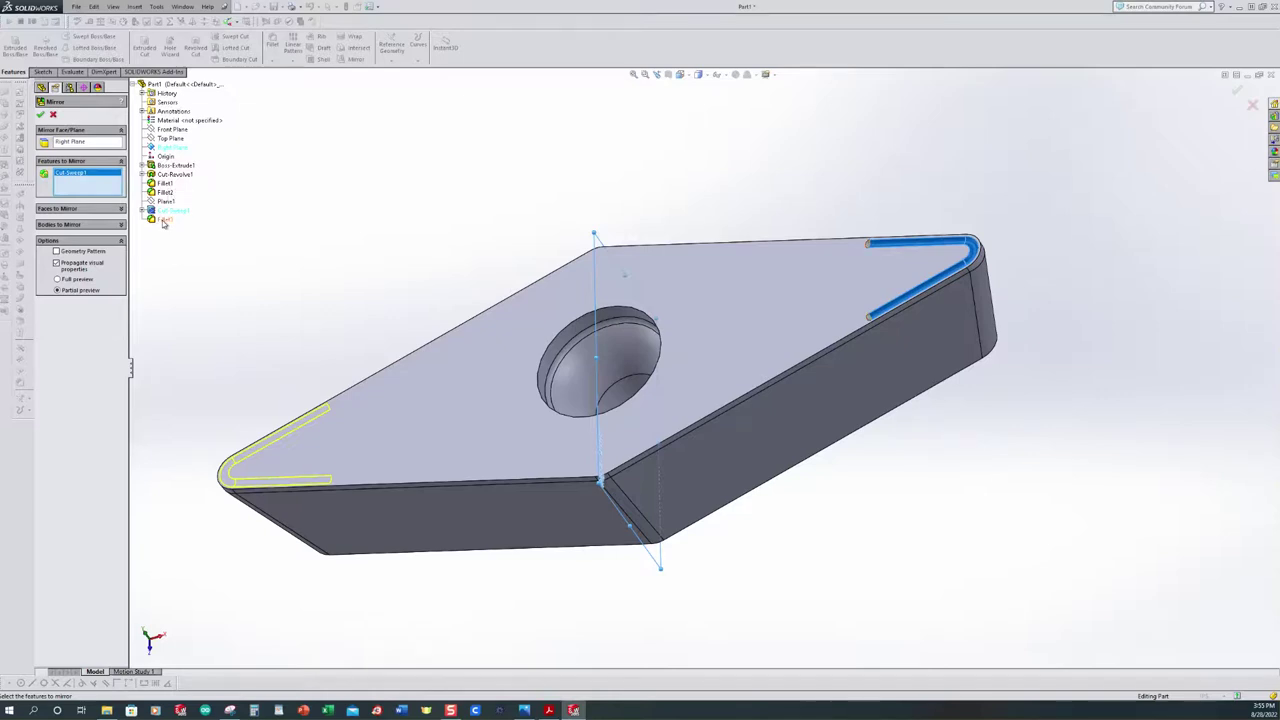
{"action": "left_click", "coordinate": [164, 220]}
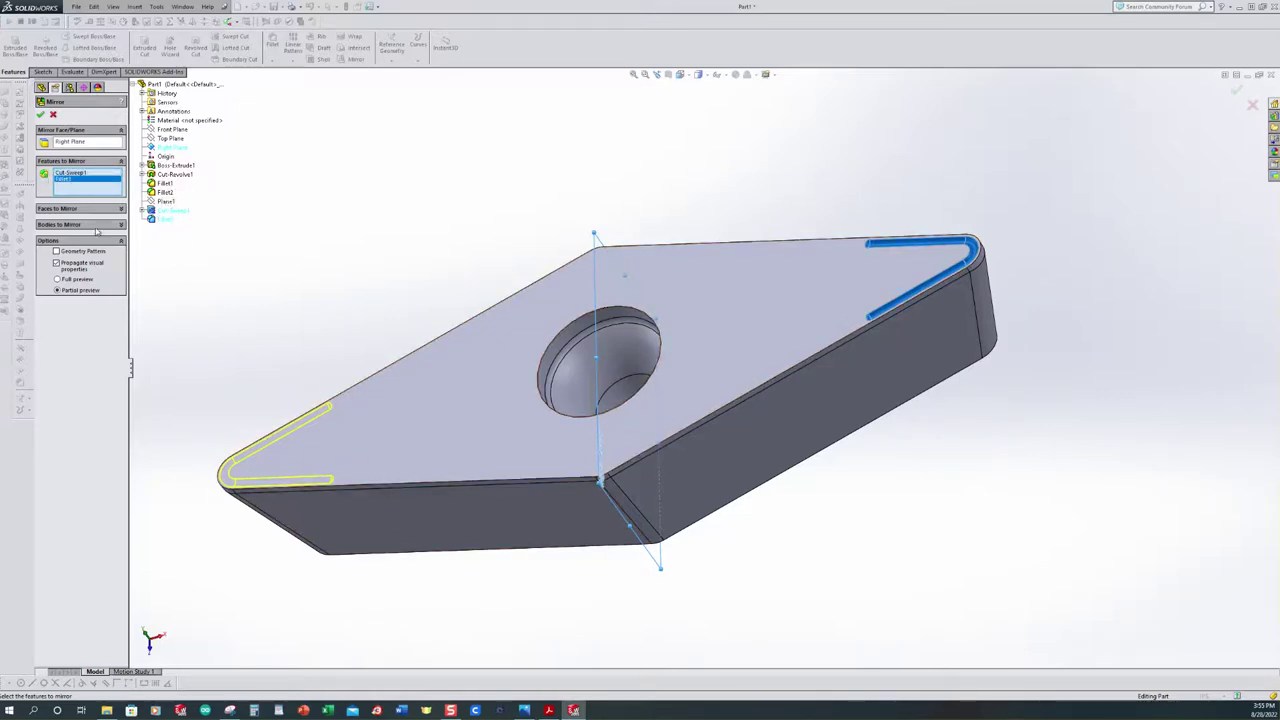
{"action": "left_click", "coordinate": [41, 115]}
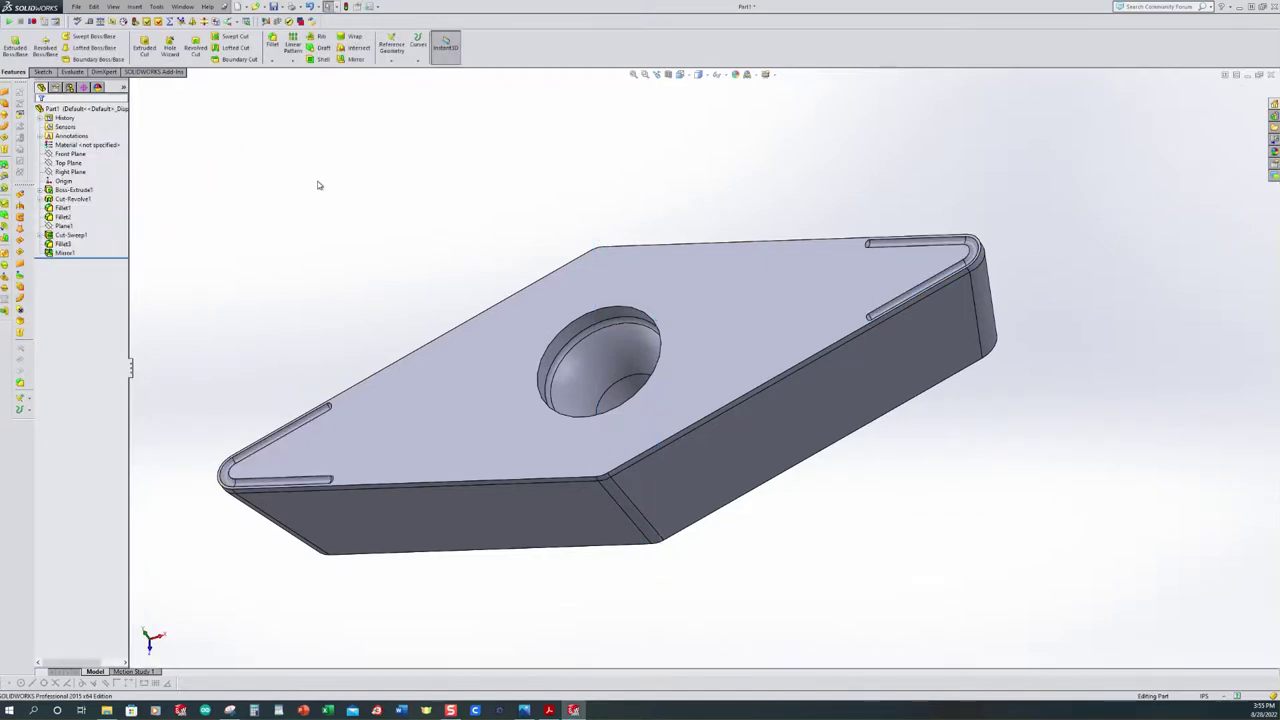
Show the insert in isometric view and rename the part's default configuration to FINISHED
{"action": "key", "text": "ctrl+7"}
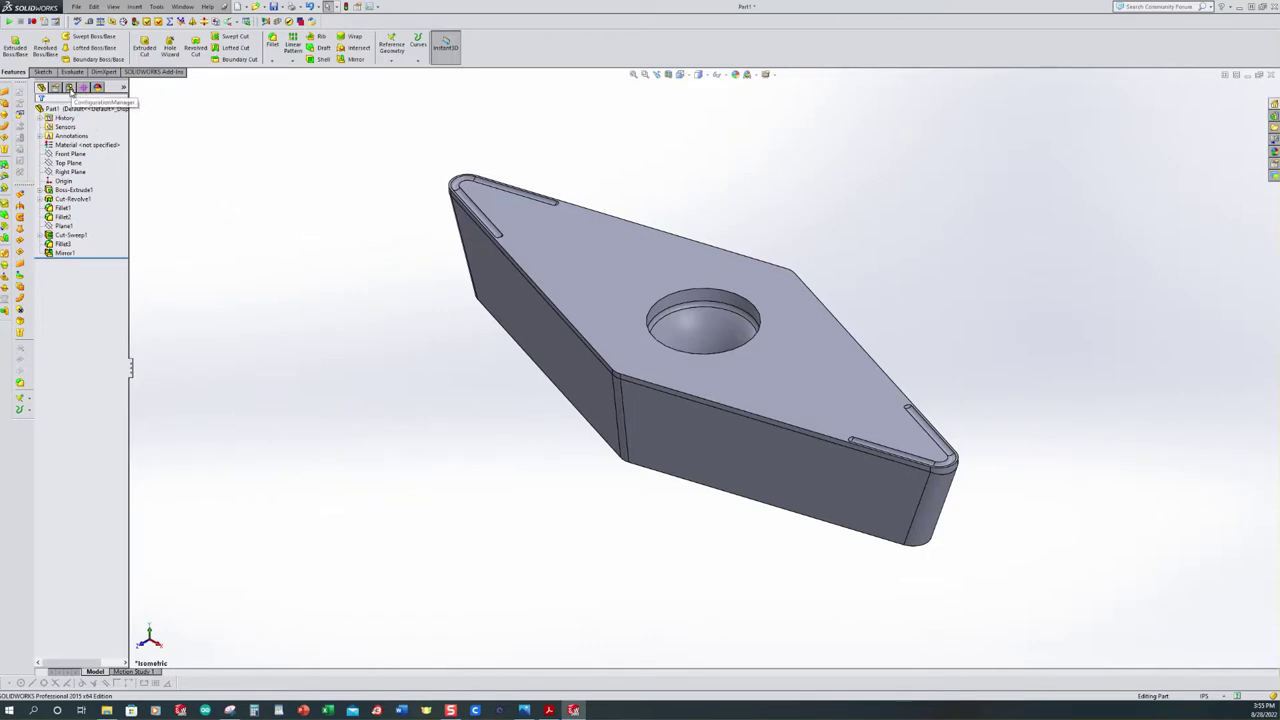
{"action": "left_click", "coordinate": [70, 88]}
{"action": "left_click", "coordinate": [90, 119]}
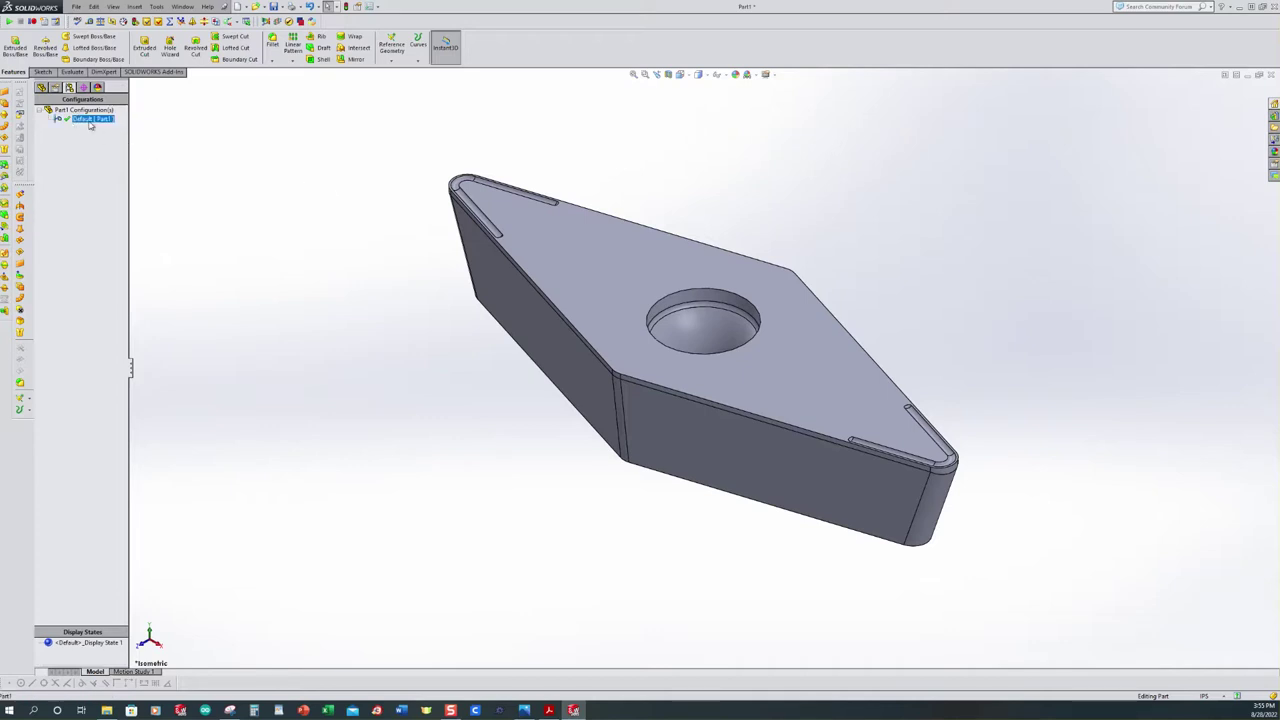
{"action": "left_click", "coordinate": [90, 121]}
{"action": "type", "text": "FINISHED"}
{"action": "key", "text": "Return"}
Add a second configuration named PRESINTER to the part and keep it as the active configuration
{"action": "right_click", "coordinate": [88, 111]}
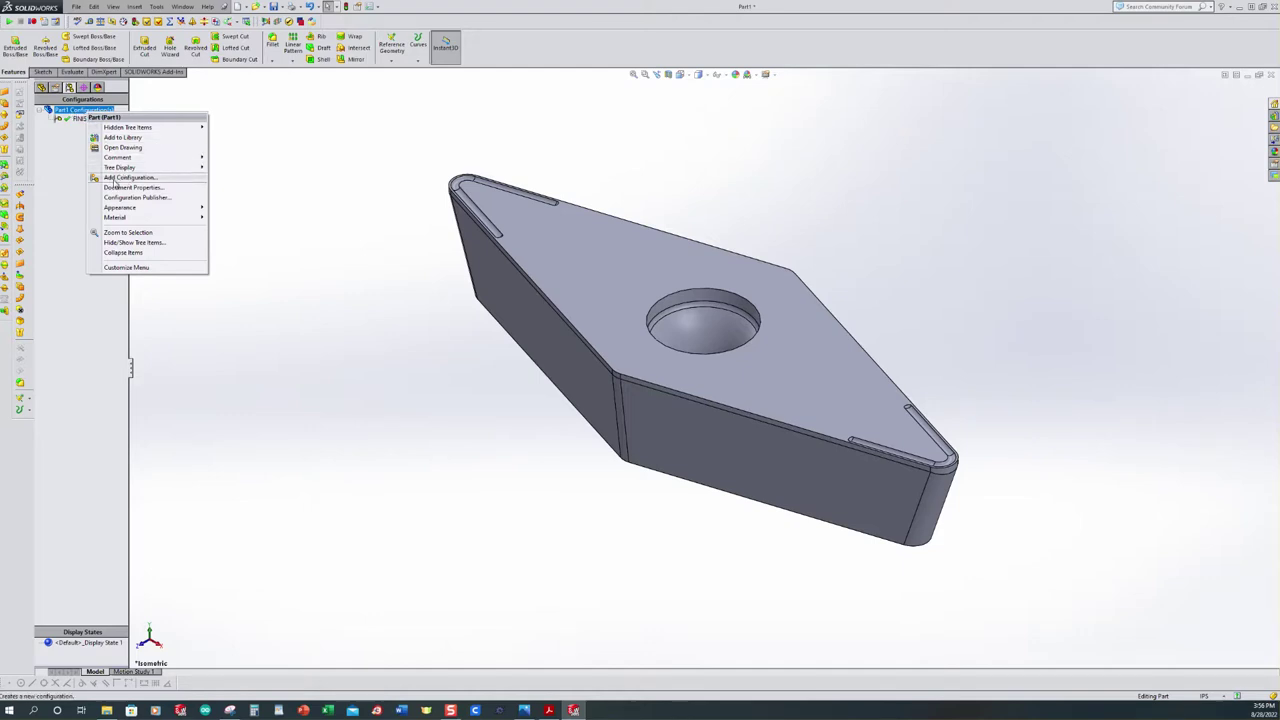
{"action": "left_click", "coordinate": [113, 178]}
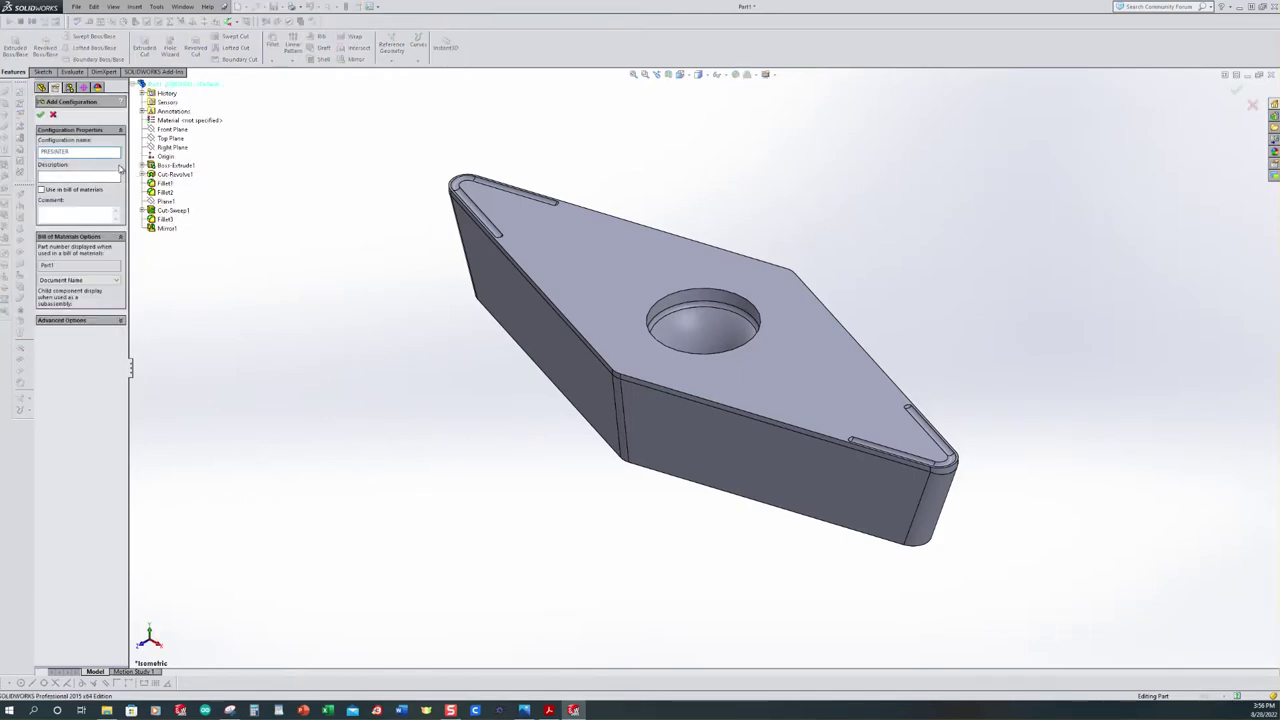
{"action": "left_click", "coordinate": [40, 114]}
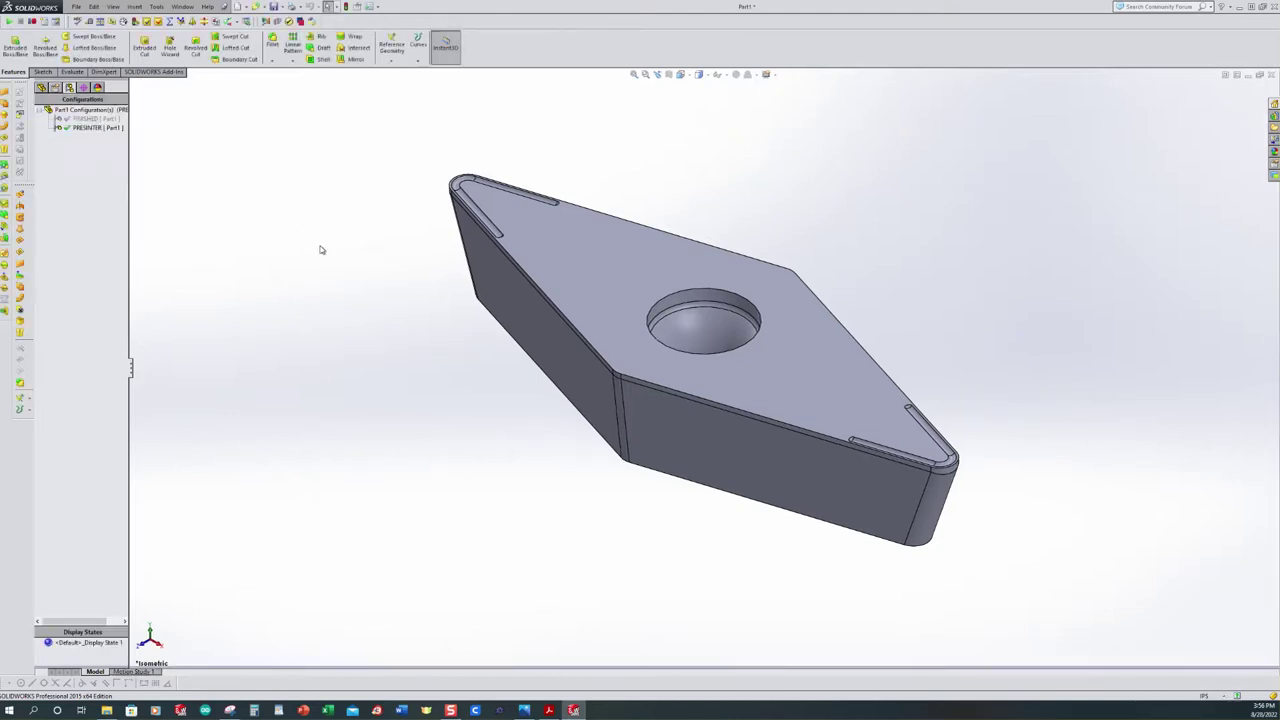
{"action": "left_click", "coordinate": [96, 129]}
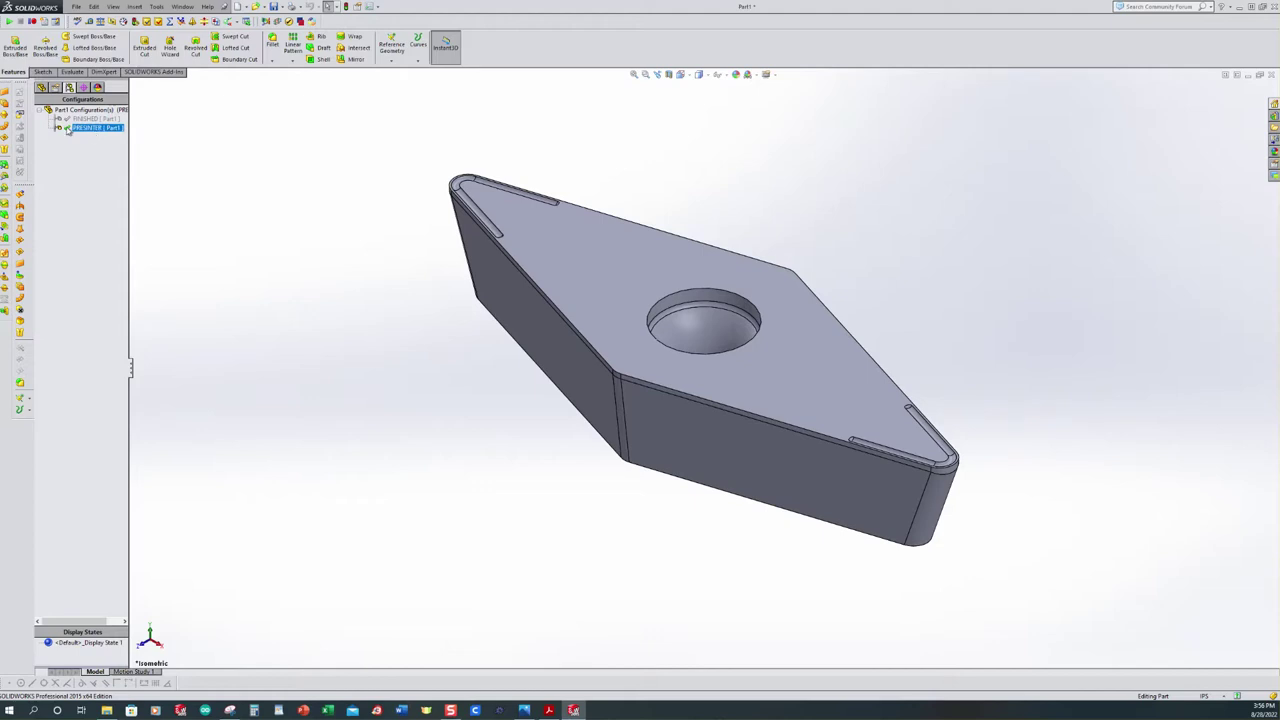
{"action": "left_click", "coordinate": [74, 120]}
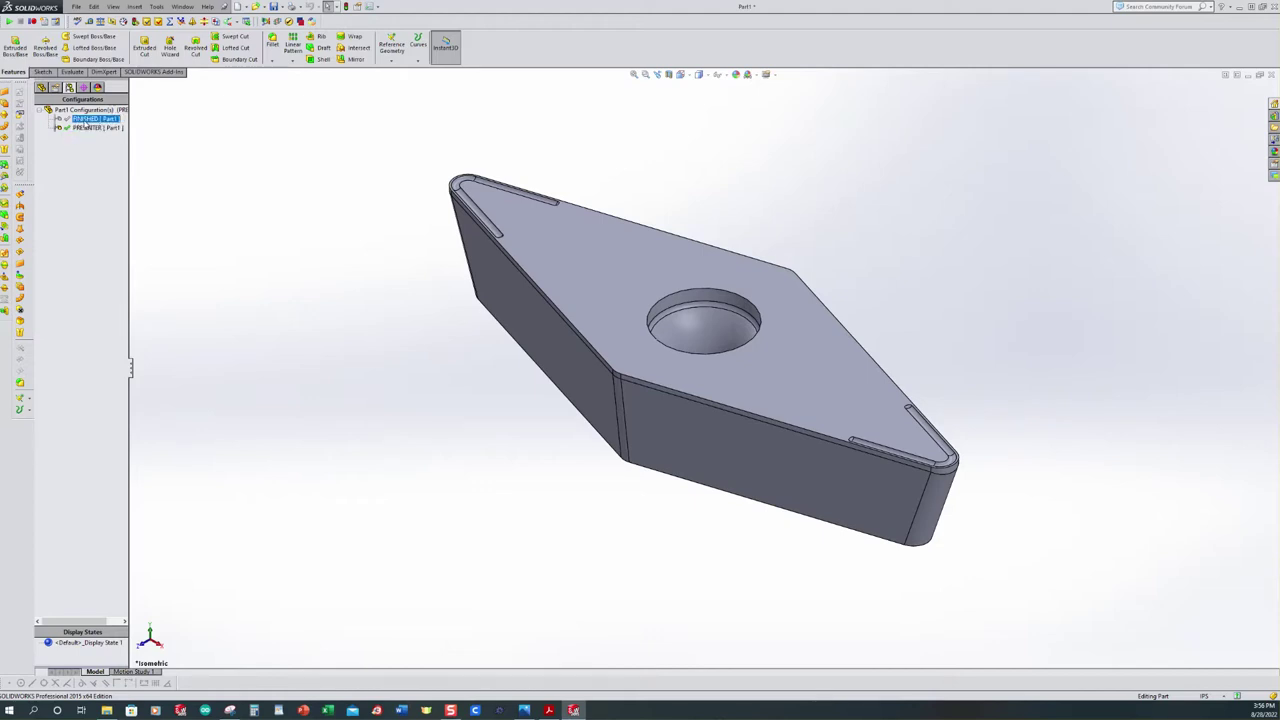
{"action": "double_click", "coordinate": [92, 129]}
Scale the insert body uniformly about its centroid by a factor of 1.2 in the PRESINTER configuration
{"action": "left_click", "coordinate": [136, 7]}
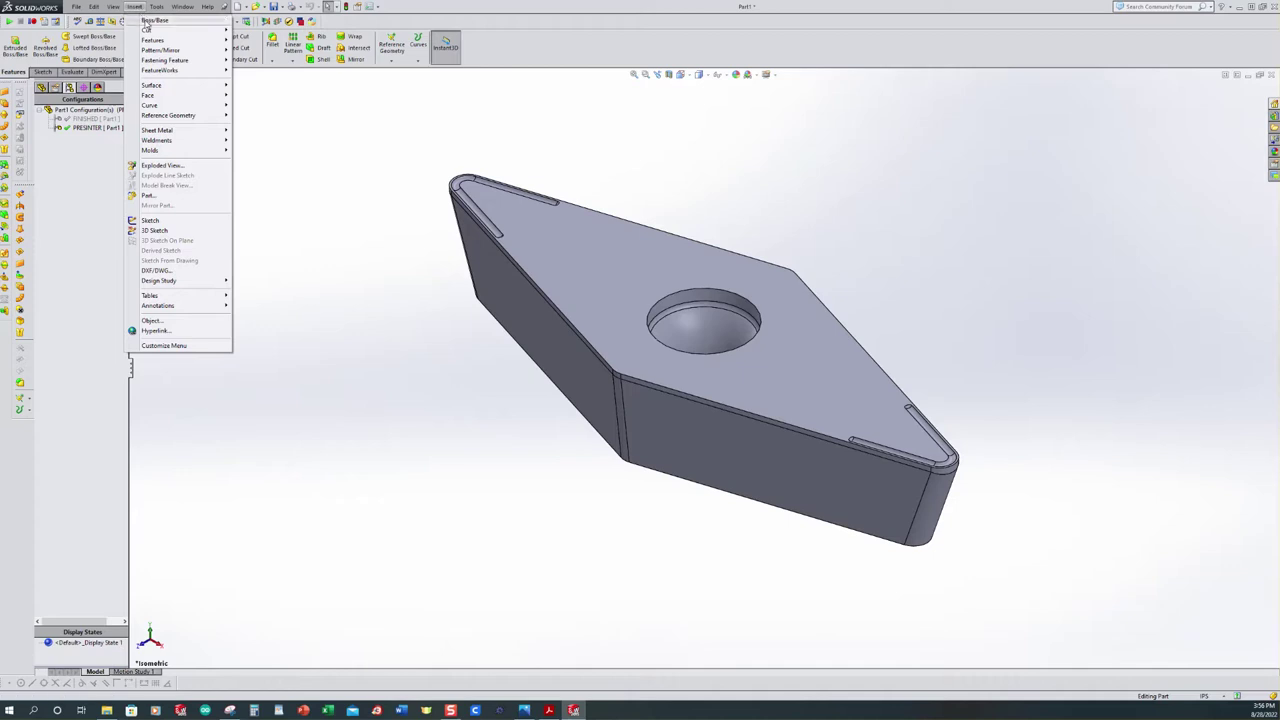
{"action": "mouse_move", "coordinate": [152, 40]}
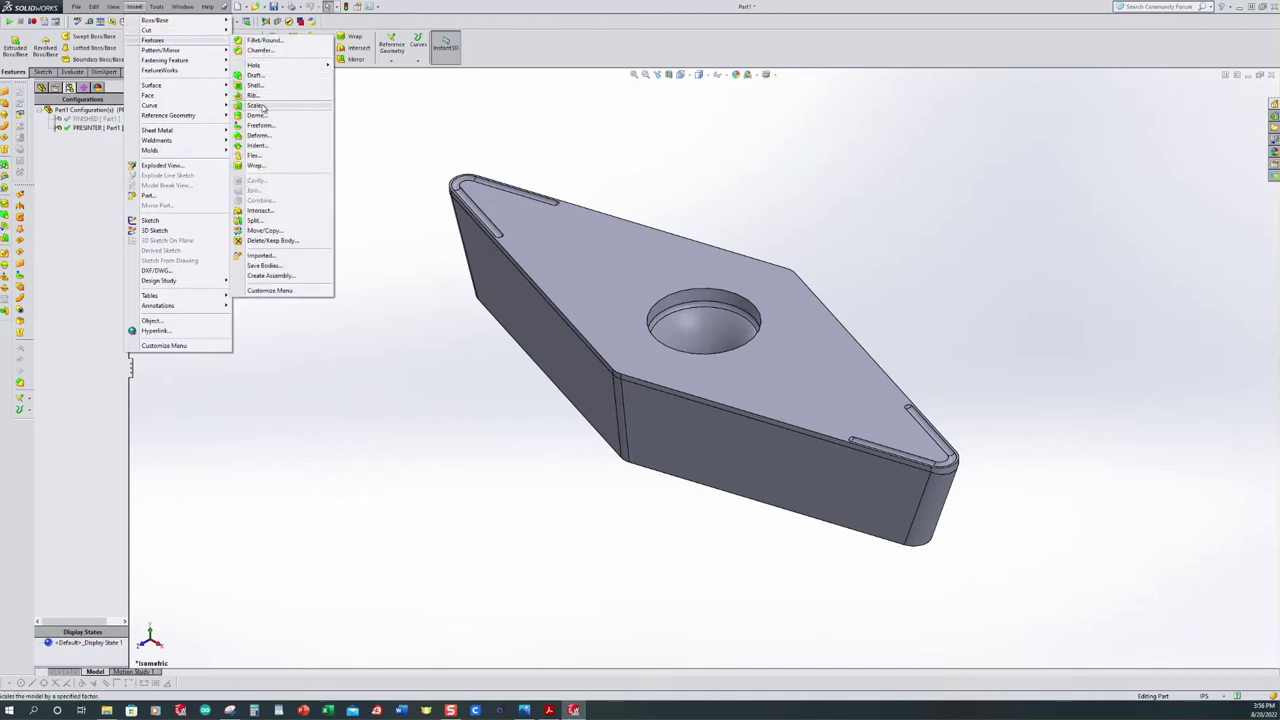
{"action": "left_click", "coordinate": [258, 106]}
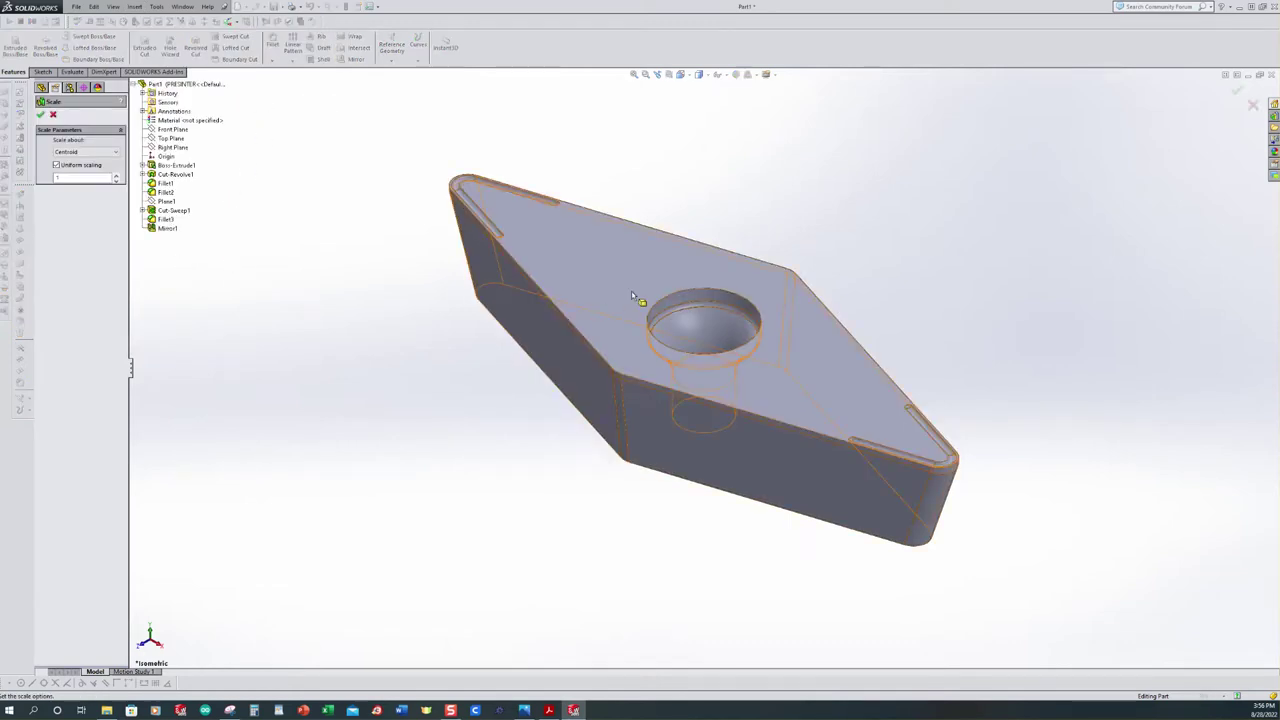
{"action": "left_click", "coordinate": [595, 268]}
{"action": "left_click", "coordinate": [76, 178]}
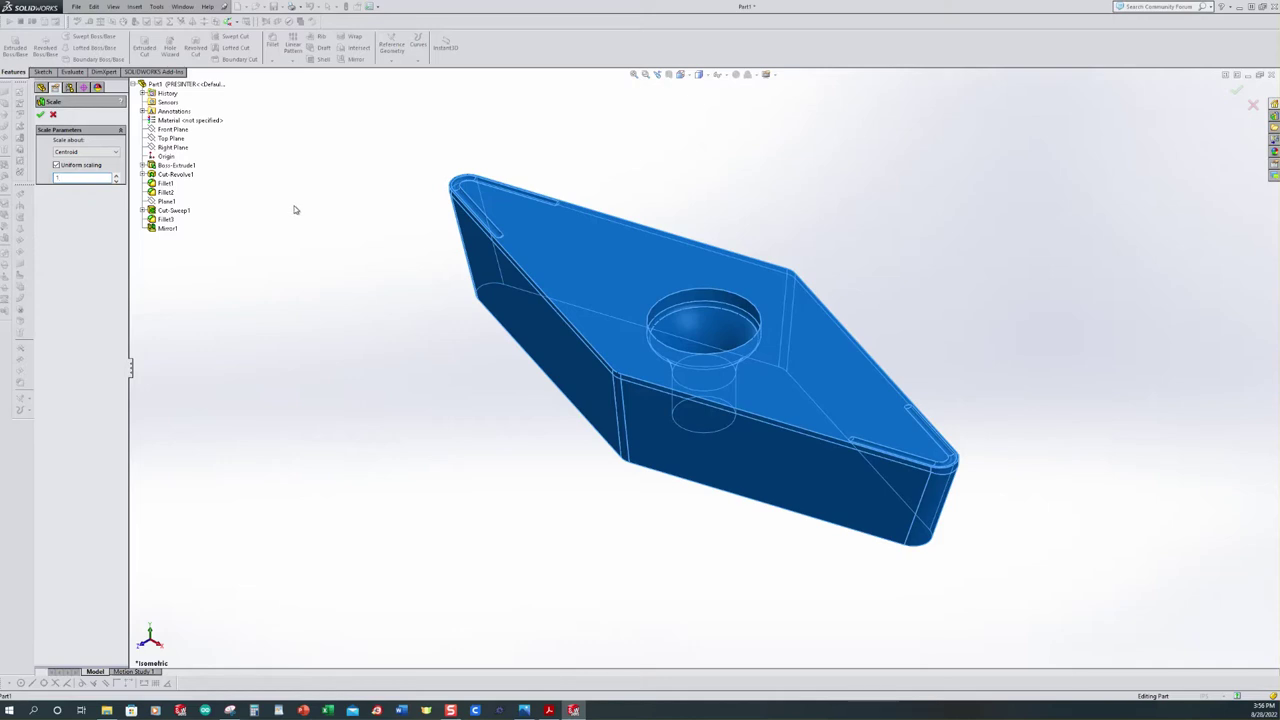
{"action": "type", "text": ".2"}
{"action": "left_click", "coordinate": [40, 114]}
{"action": "scroll", "coordinate": [740, 358], "scroll_direction": "up", "scroll_amount": 3}
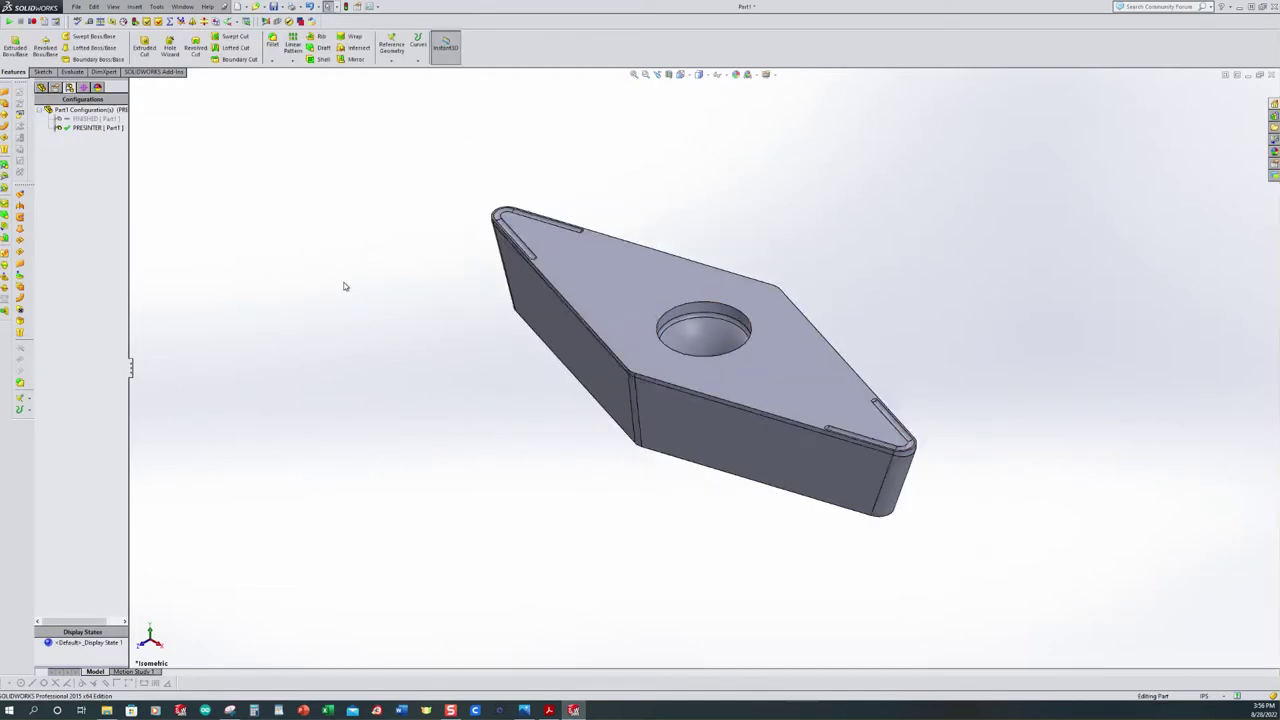
{"action": "scroll", "coordinate": [497, 306], "scroll_direction": "down", "scroll_amount": 3}
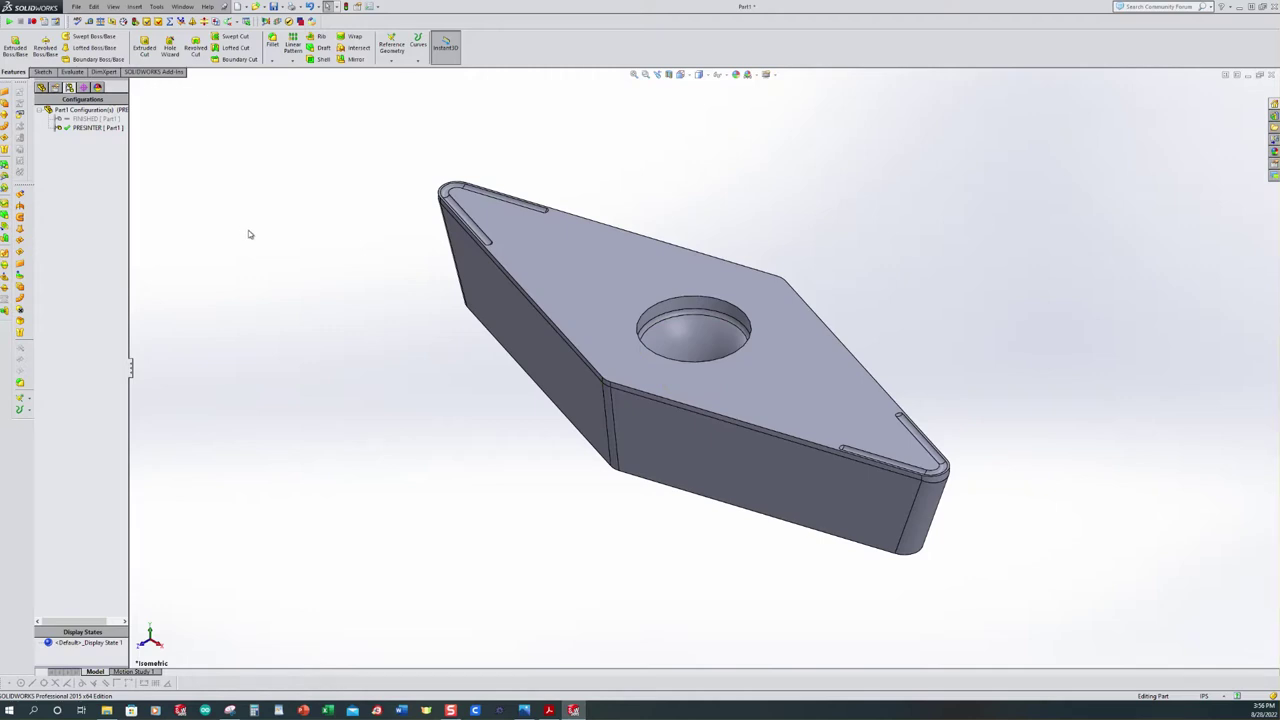
Switch to the FINISHED configuration and back to PRESINTER to compare the insert's size in both
{"action": "left_click", "coordinate": [88, 120]}
{"action": "double_click", "coordinate": [86, 119]}
{"action": "double_click", "coordinate": [82, 129]}
{"action": "left_click", "coordinate": [323, 300]}
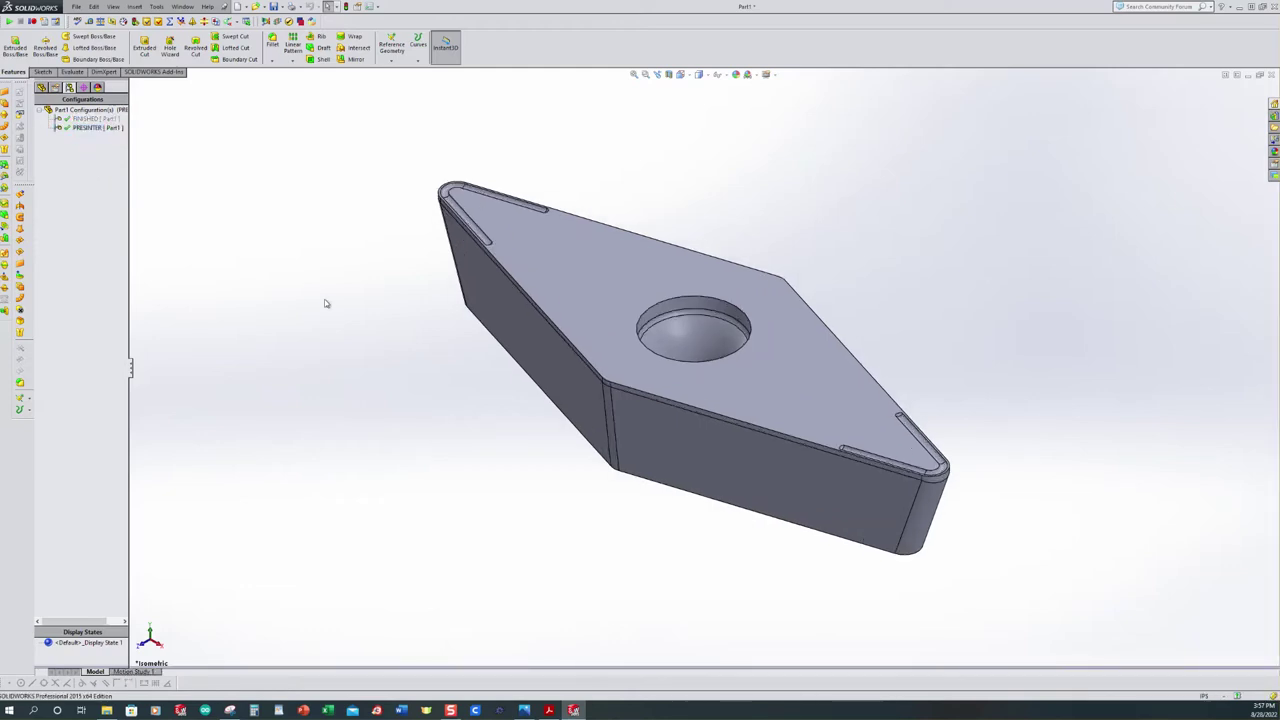
{"action": "left_click", "coordinate": [88, 120]}
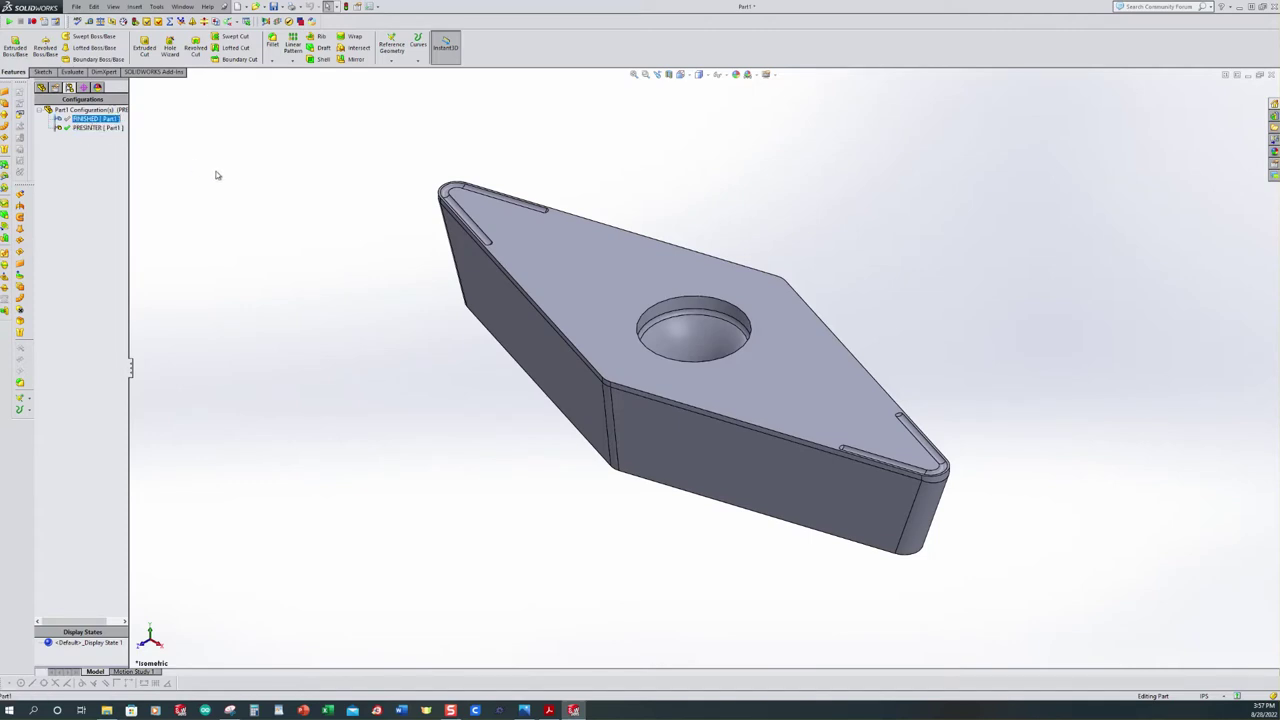
{"action": "left_click", "coordinate": [285, 168]}
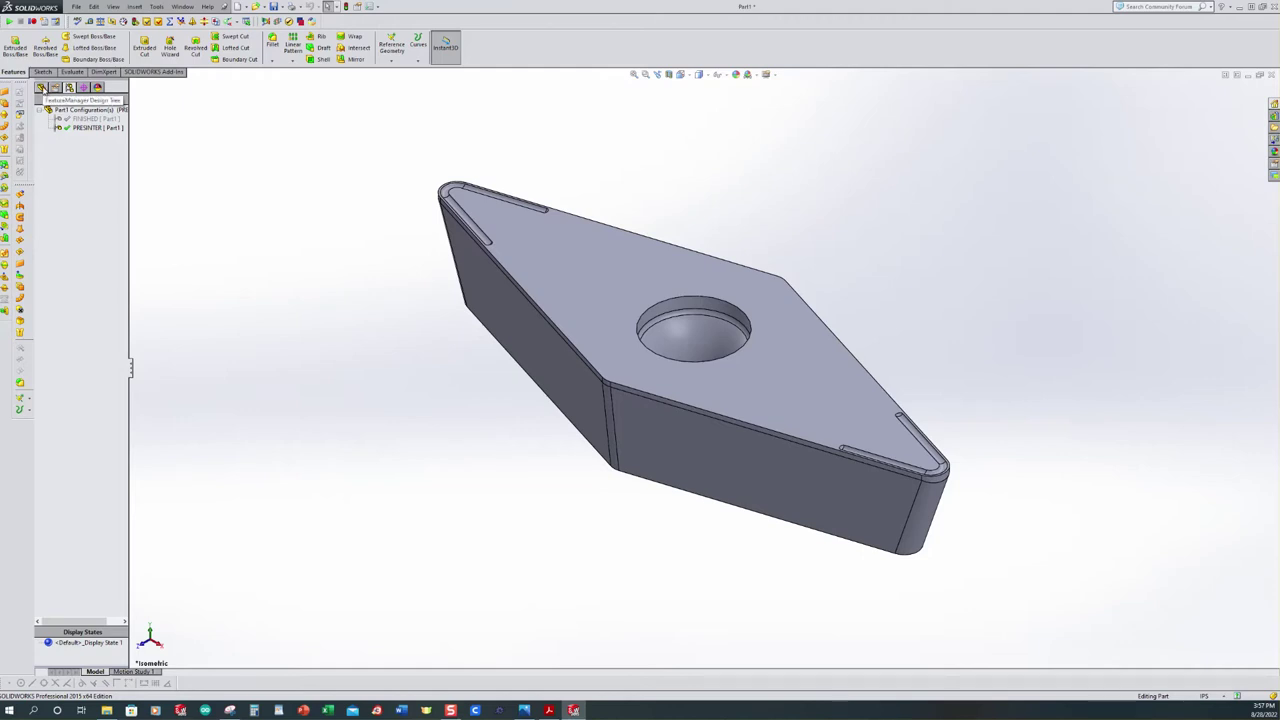
Make FINISHED the active configuration and return to the part's feature tree
{"action": "left_click", "coordinate": [41, 88]}
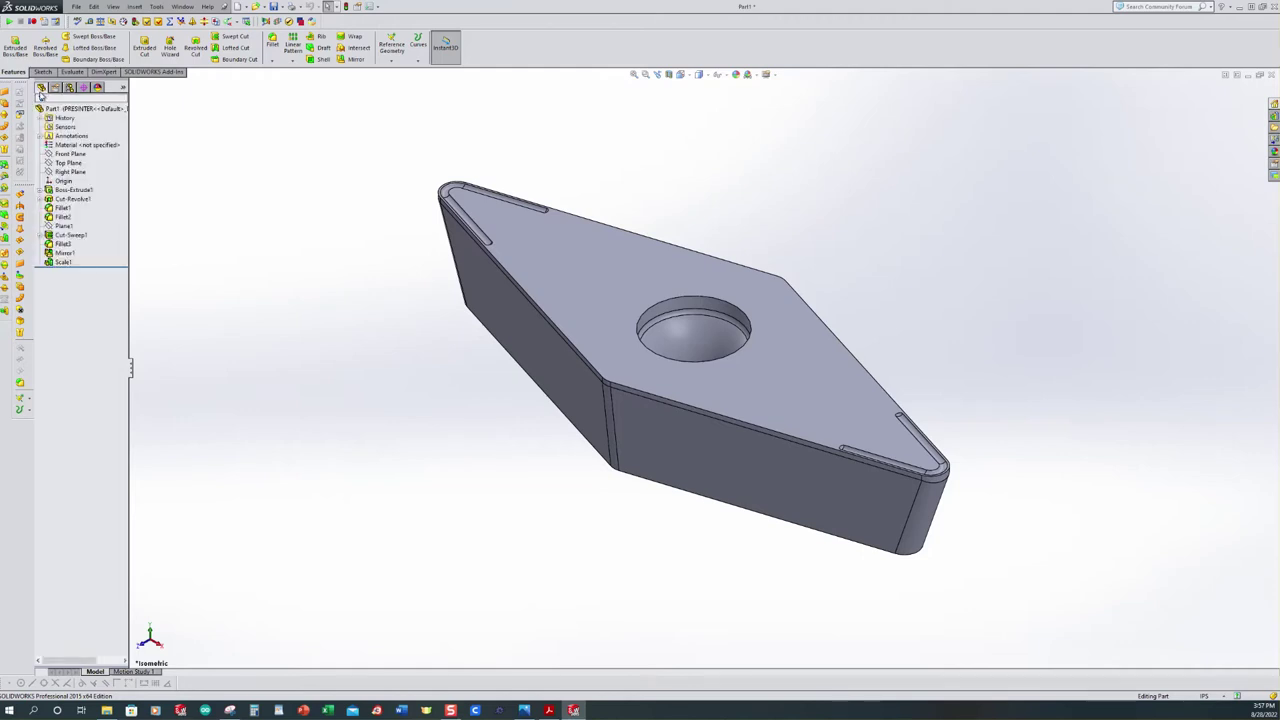
{"action": "left_click", "coordinate": [76, 147]}
{"action": "left_click", "coordinate": [69, 87]}
{"action": "left_click", "coordinate": [90, 119]}
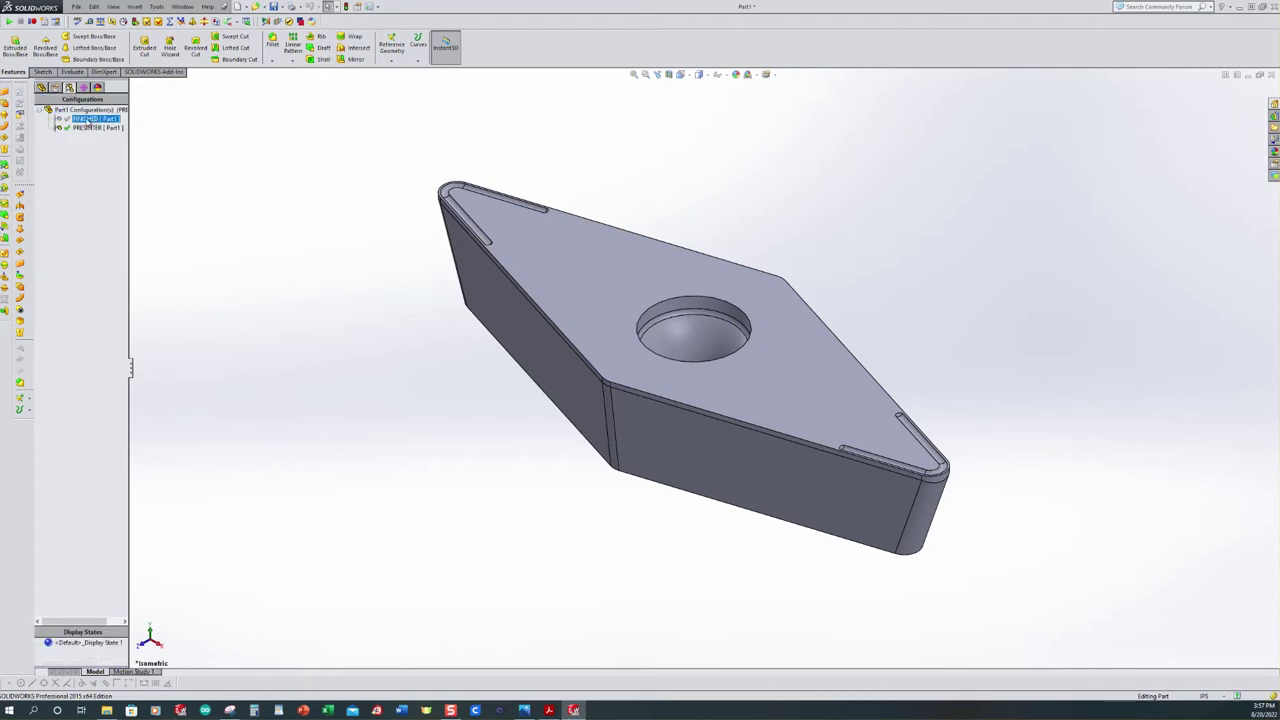
{"action": "double_click", "coordinate": [88, 120]}
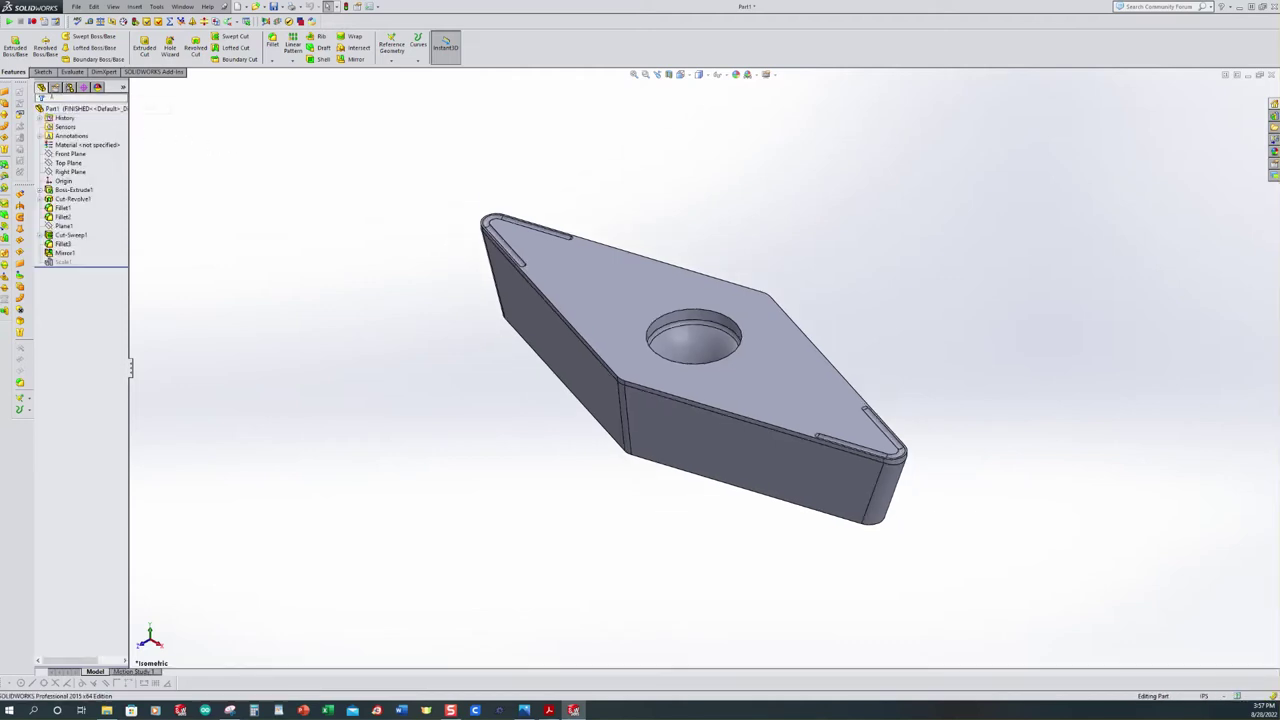
Assign the material Tungsten from the Other Metals category to the insert
{"action": "left_click", "coordinate": [71, 146]}
{"action": "right_click", "coordinate": [70, 148]}
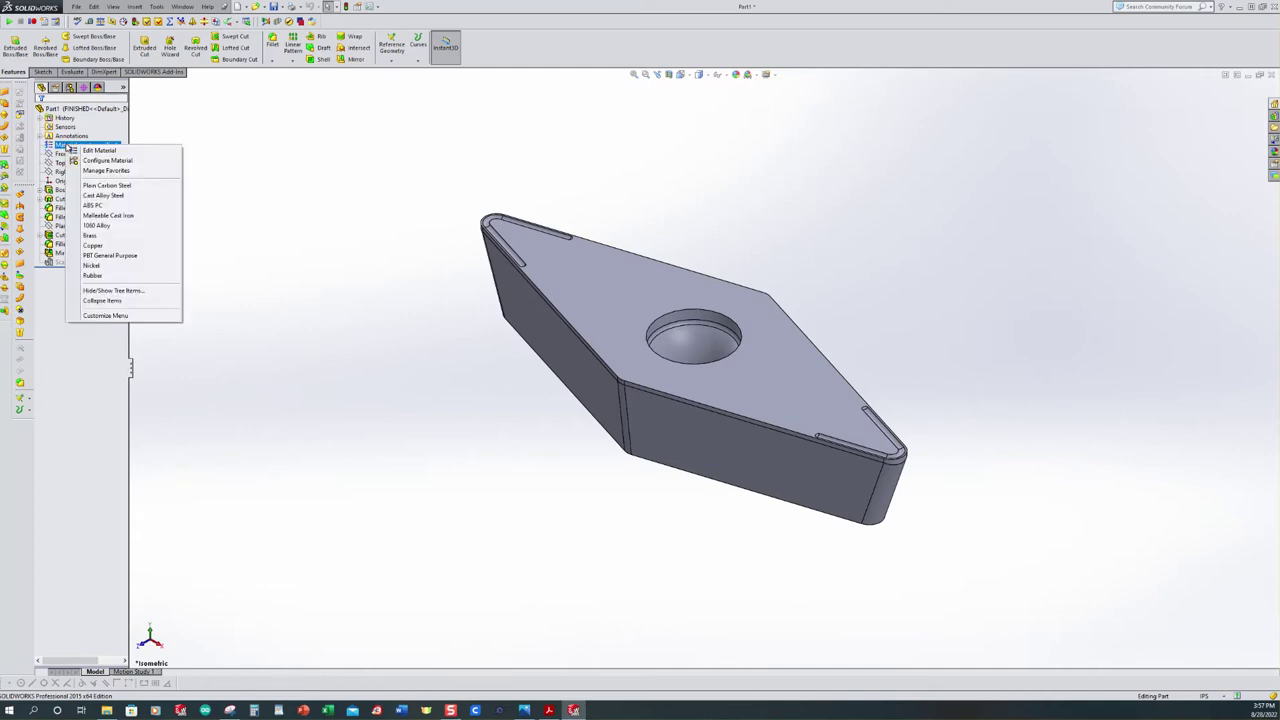
{"action": "left_click", "coordinate": [97, 151]}
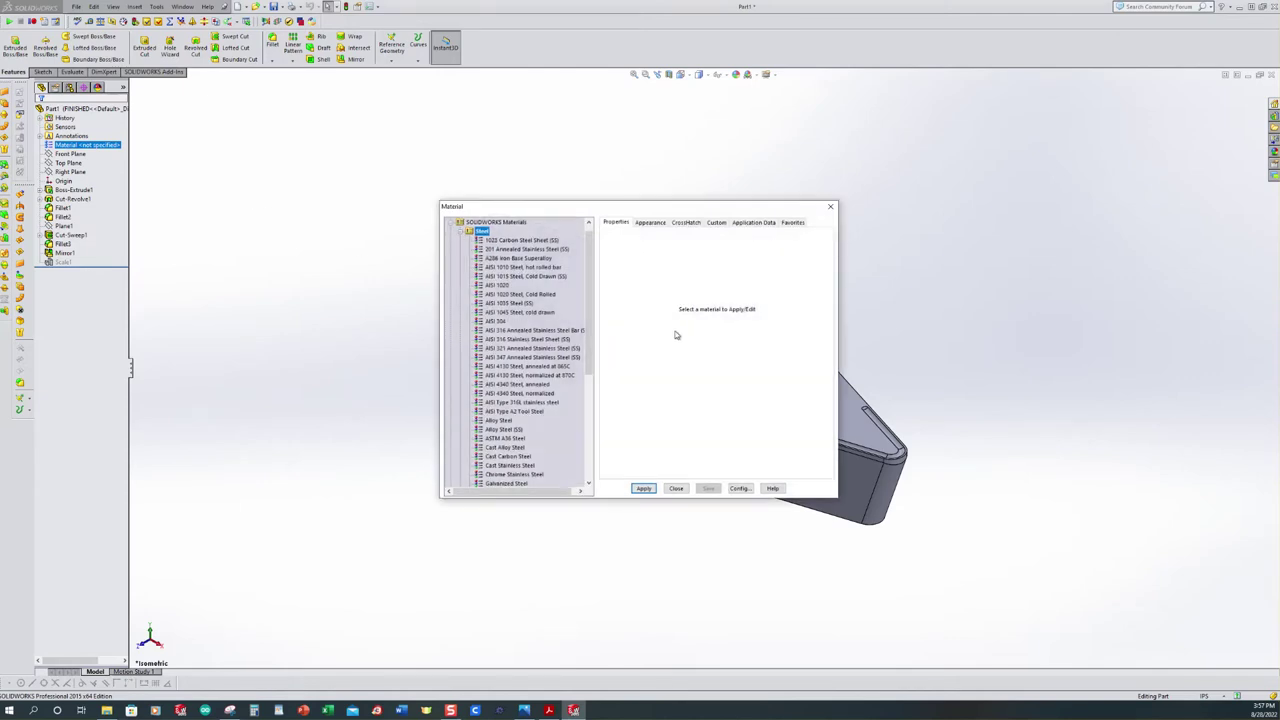
{"action": "left_click_drag", "start_coordinate": [590, 281], "coordinate": [589, 388]}
{"action": "left_click", "coordinate": [462, 395]}
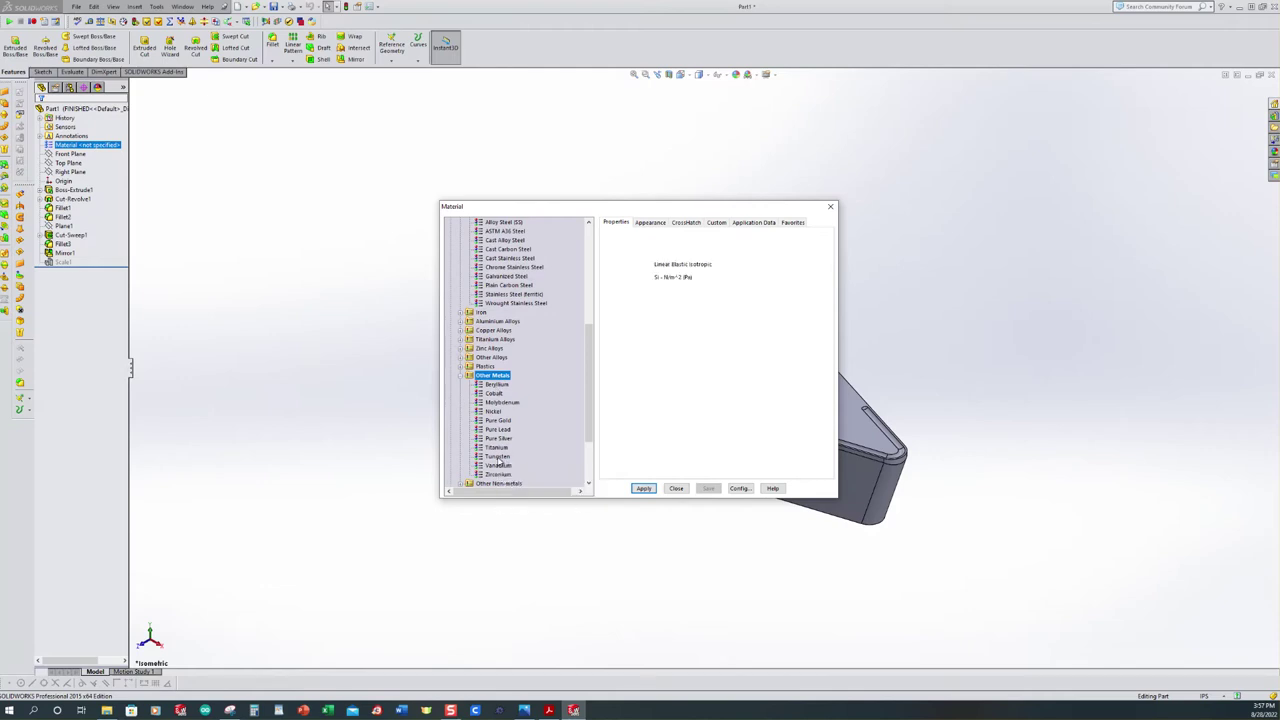
{"action": "left_click", "coordinate": [498, 456]}
{"action": "left_click", "coordinate": [644, 488]}
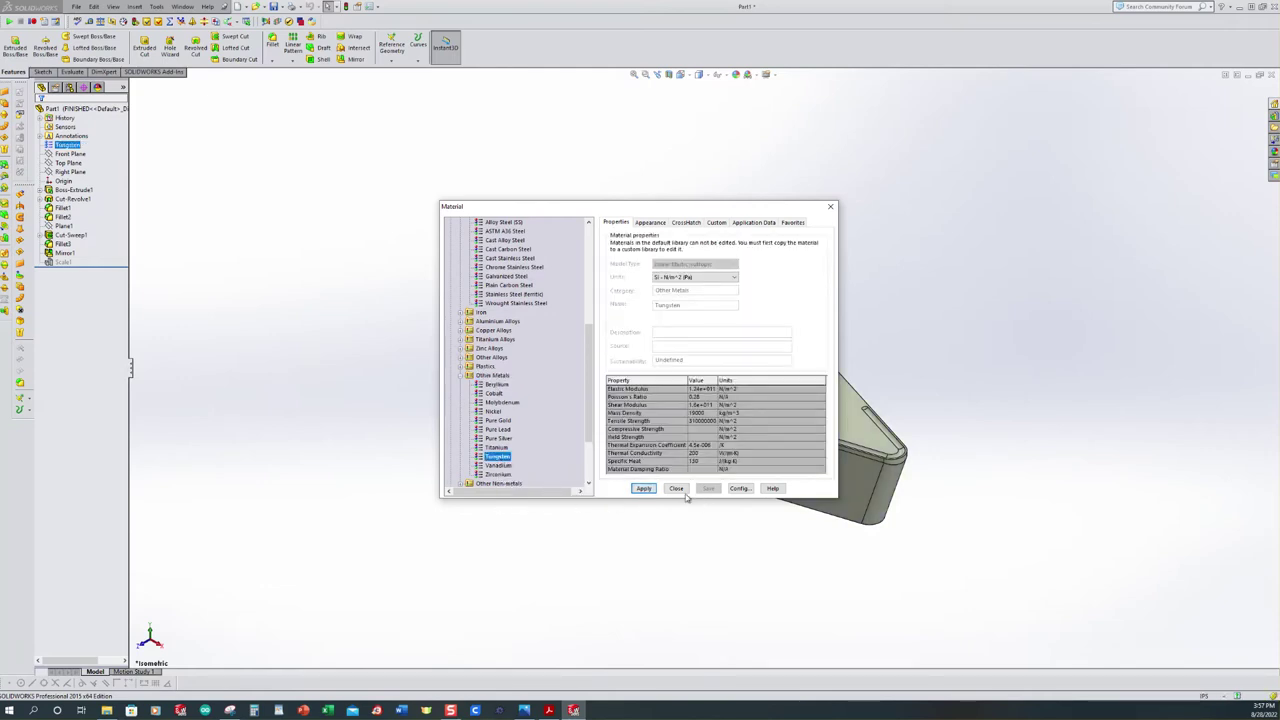
{"action": "left_click", "coordinate": [677, 488]}
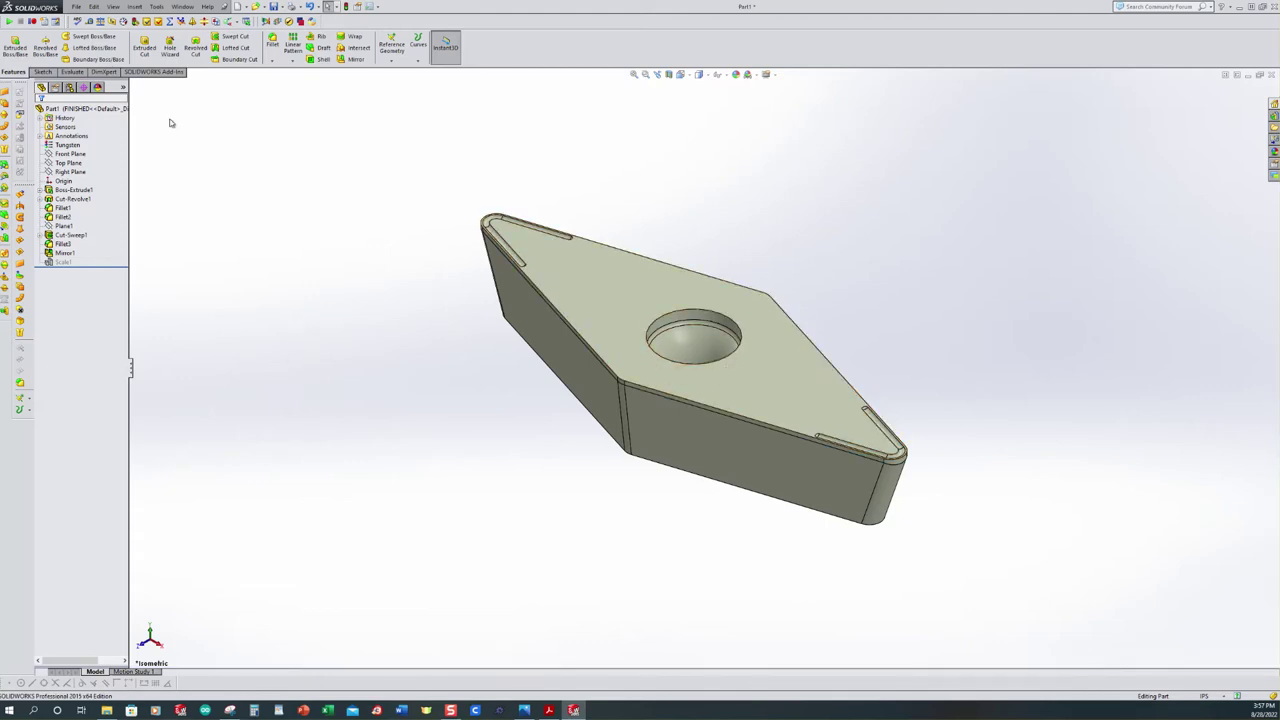
Evaluate the mass properties of the insert in the FINISHED configuration
{"action": "left_click", "coordinate": [76, 74]}
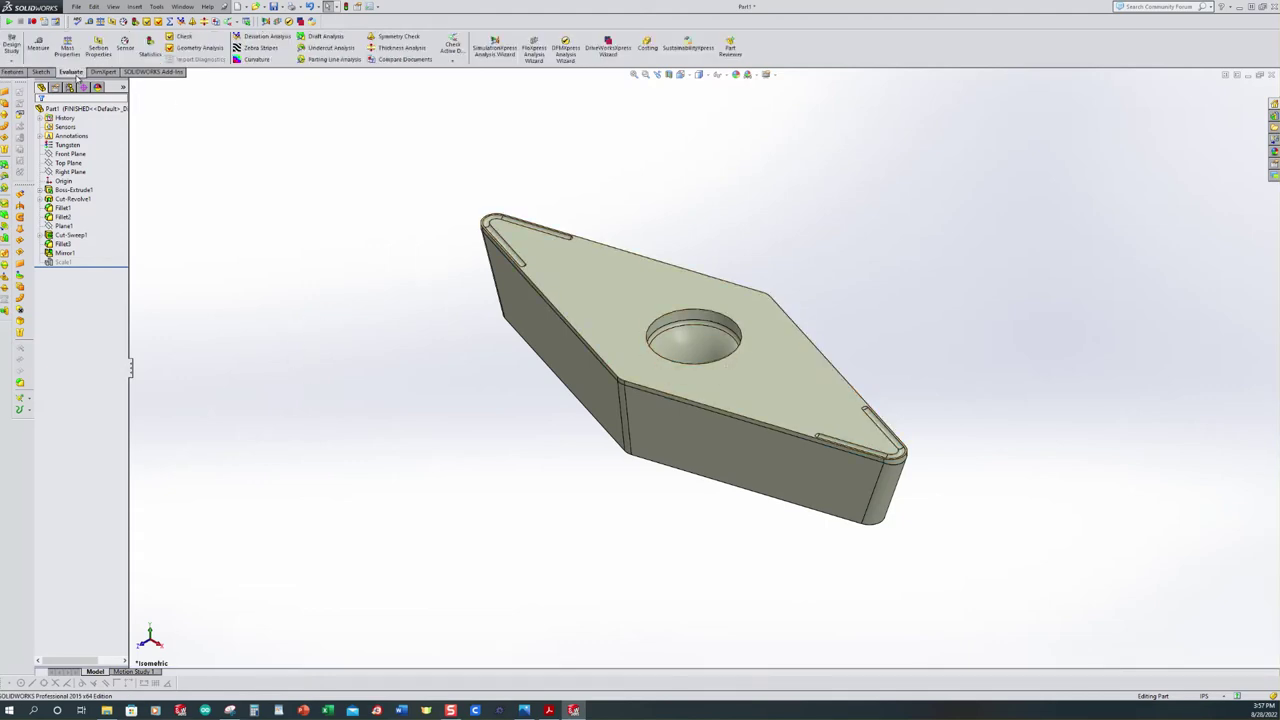
{"action": "left_click", "coordinate": [67, 46]}
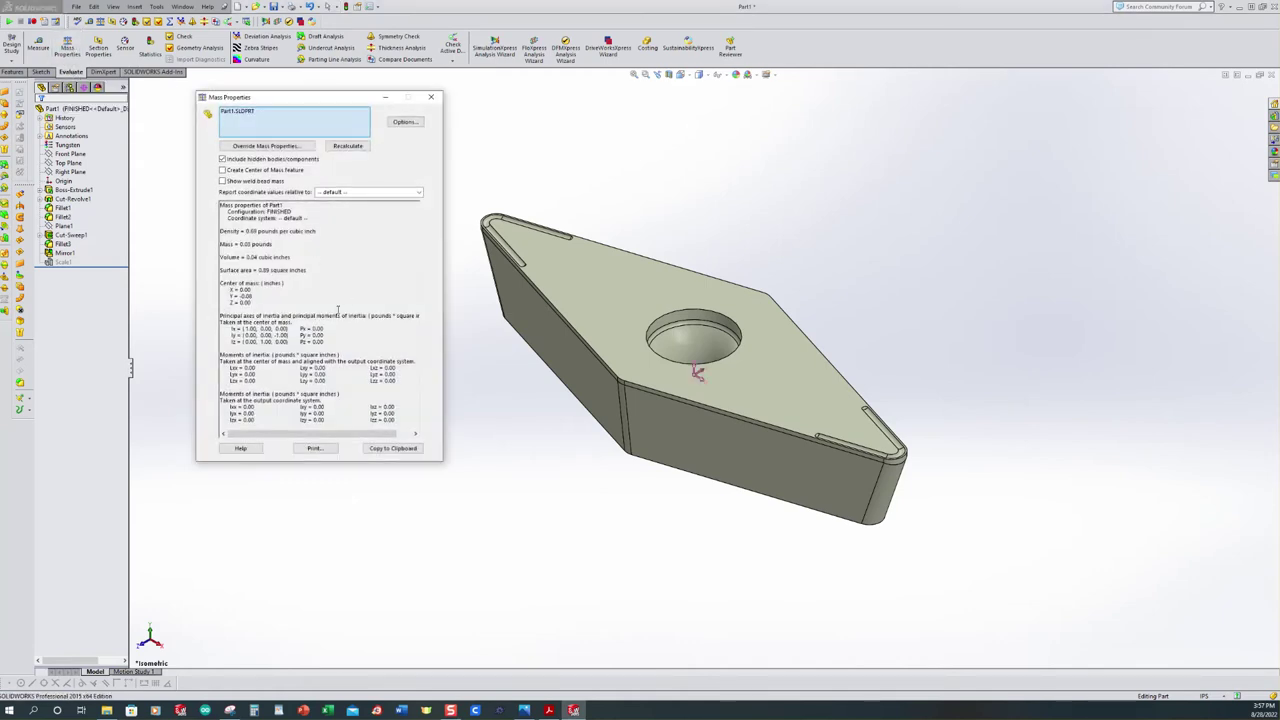